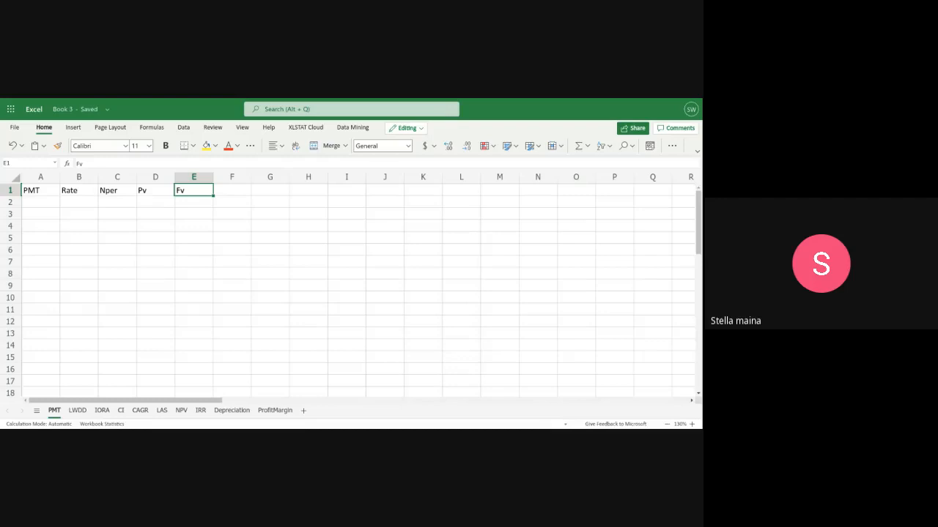
click(34, 192)
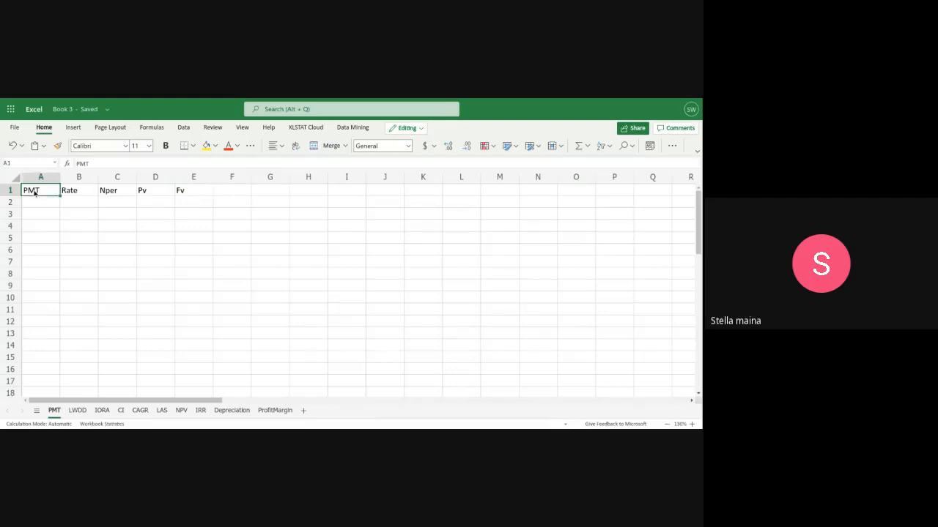
click(74, 196)
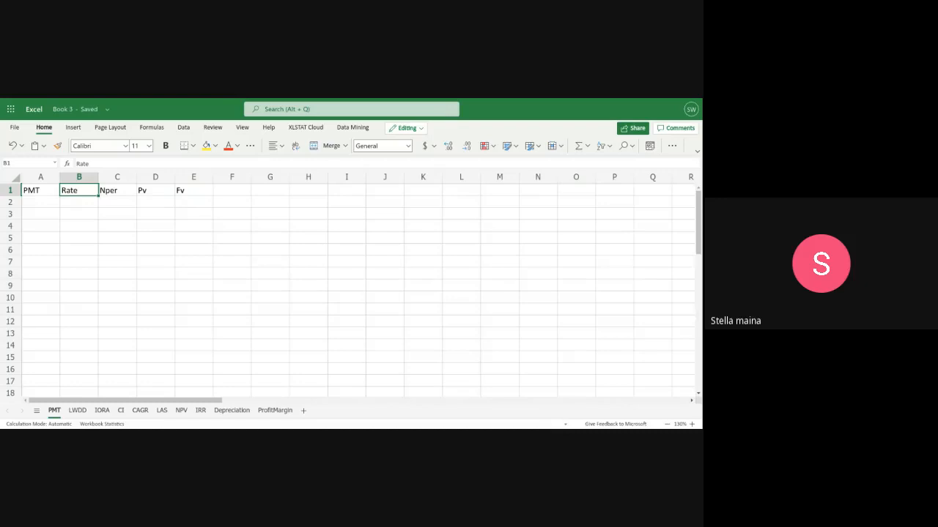
click(104, 191)
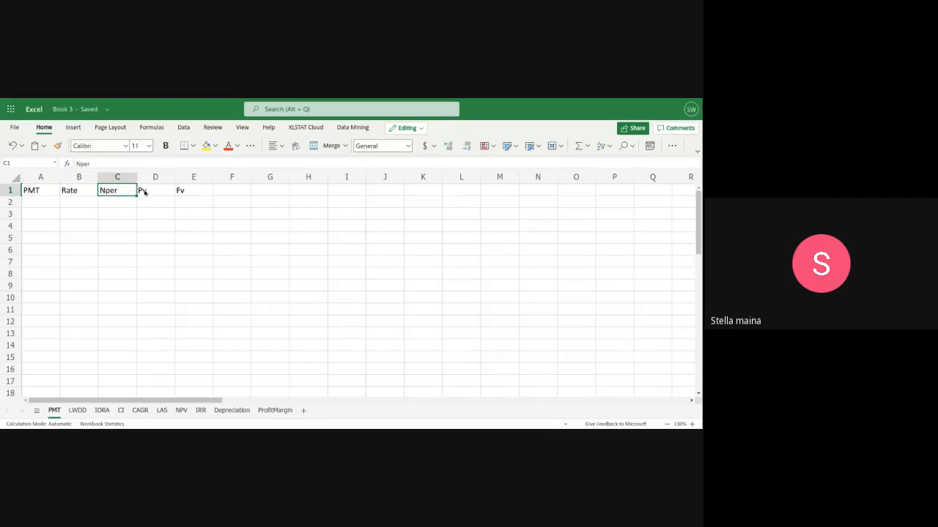
click(144, 192)
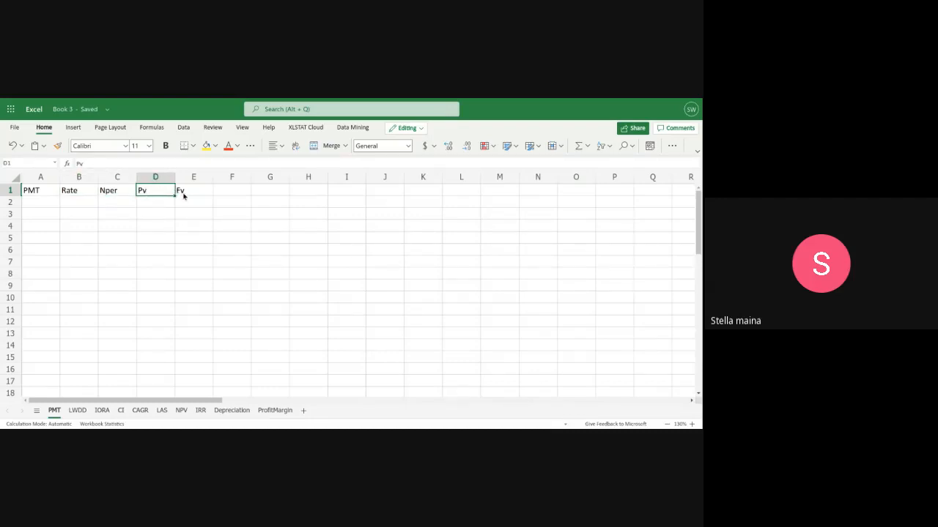
click(183, 193)
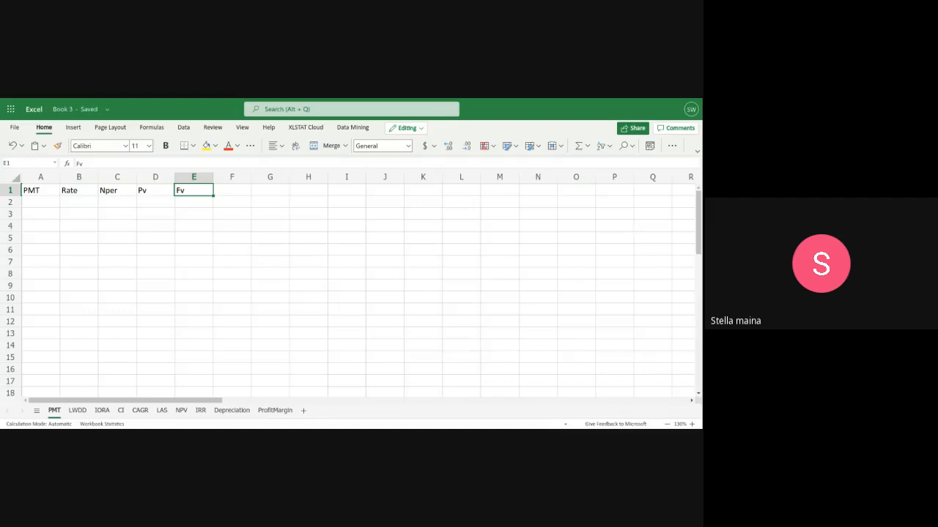
Enter a Rate of 6.00% in B2 and an Nper of 20 in C2
click(79, 205)
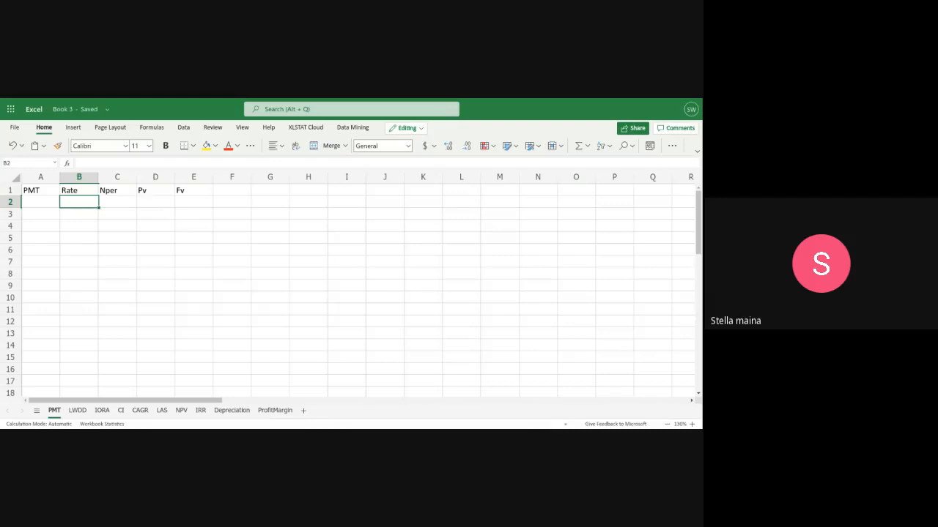
text(6)
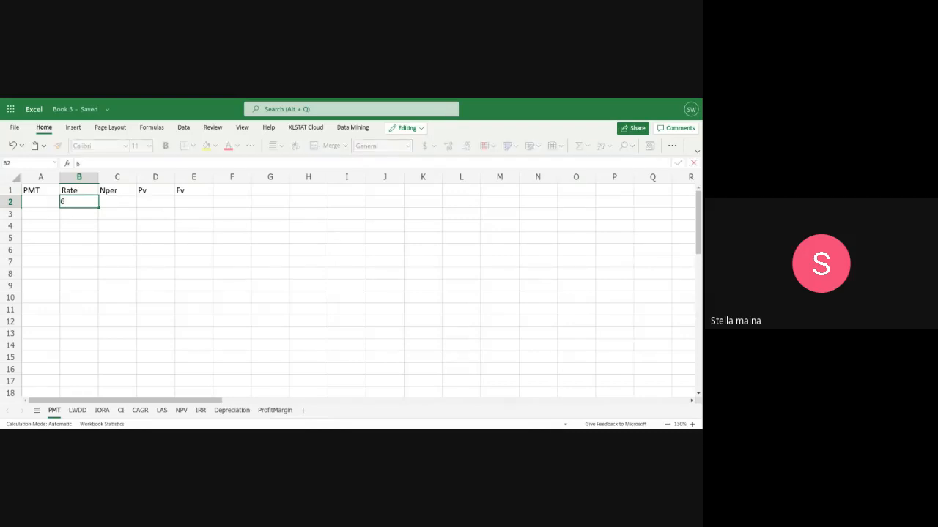
text(.00%)
click(112, 205)
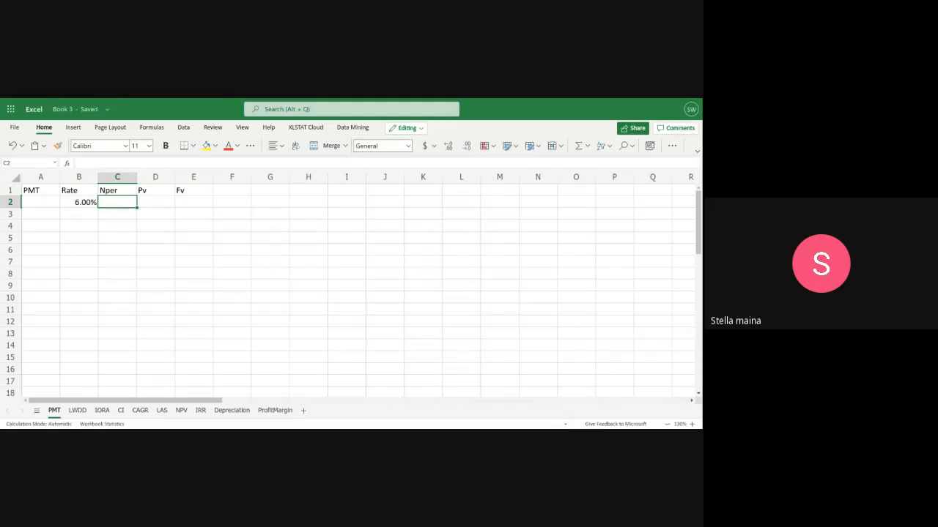
text(20)
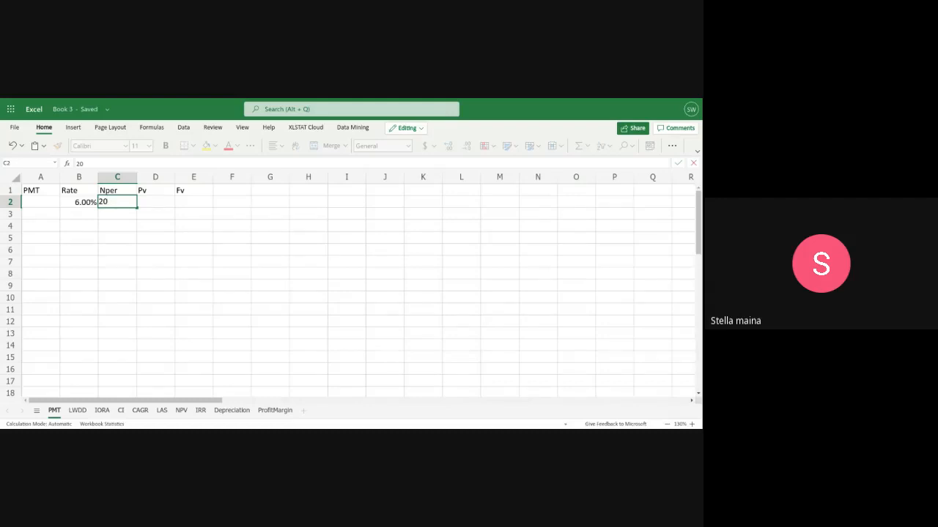
Enter a Pv of $150,000 in D2 and an Fv of 0 in E2
click(153, 207)
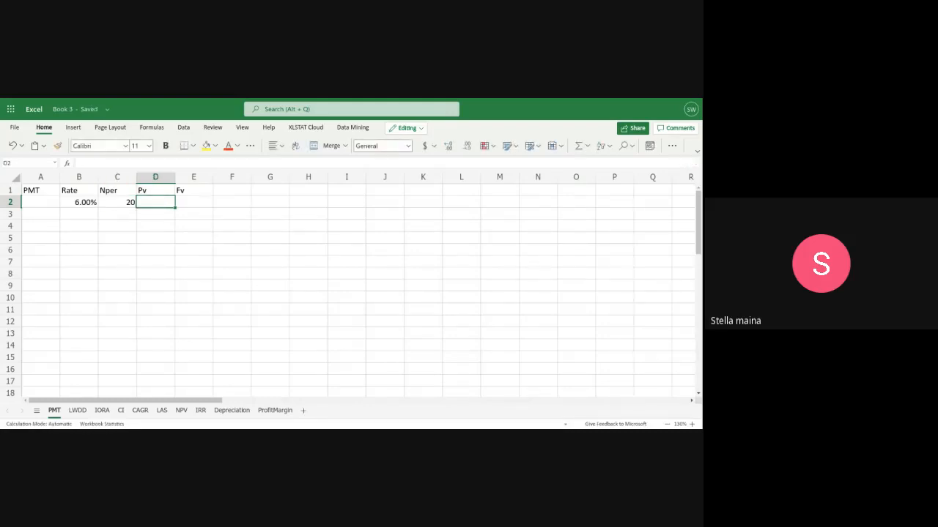
text($)
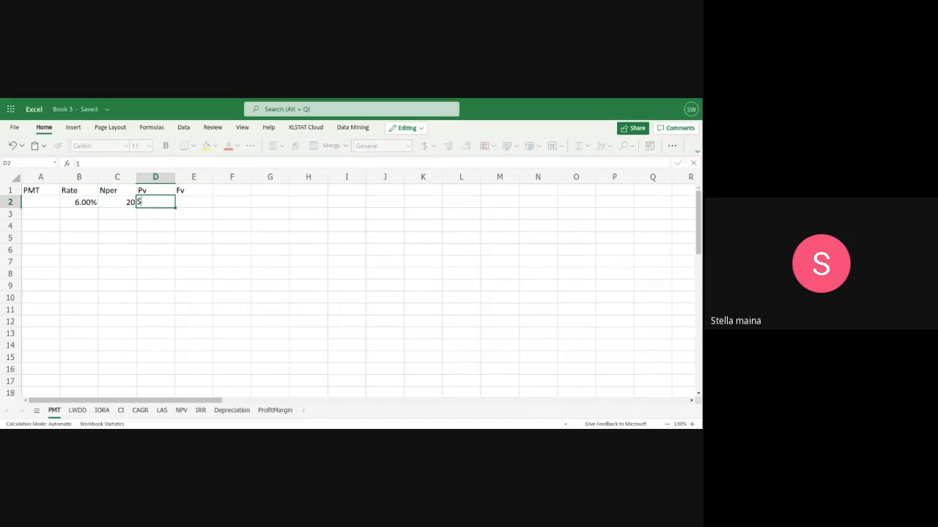
text(1)
text(0)
text(50,00)
text(0)
click(187, 205)
text(0)
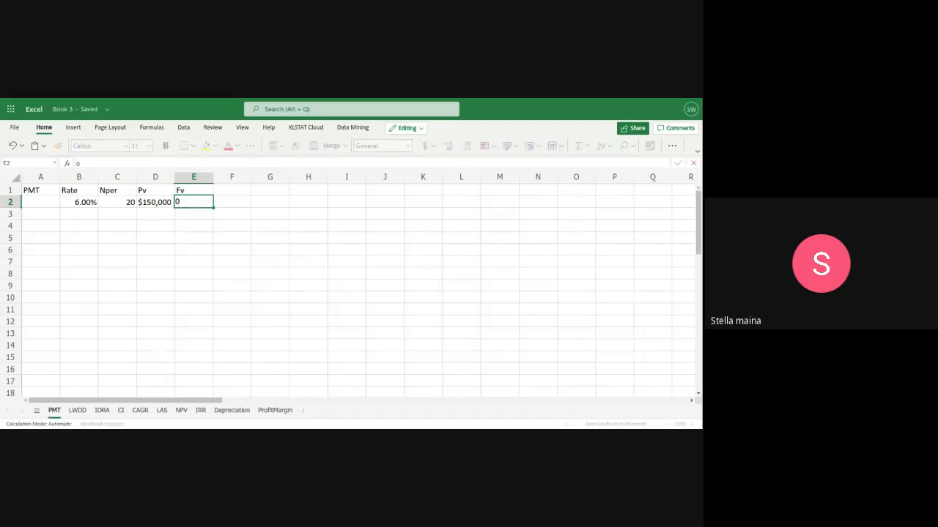
Enter =(B2,c2,d2,e20 in A2 under the PMT header, referencing the loan values in the same row
click(42, 204)
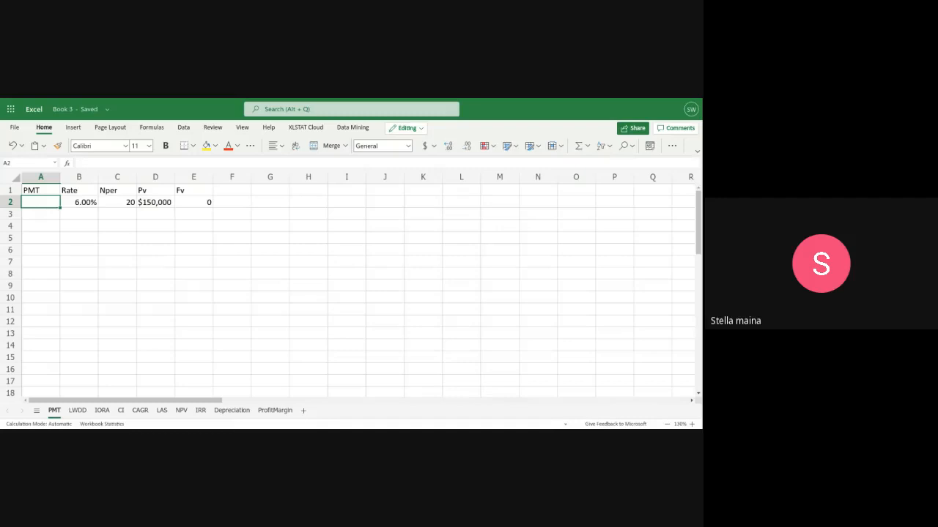
right_click(31, 204)
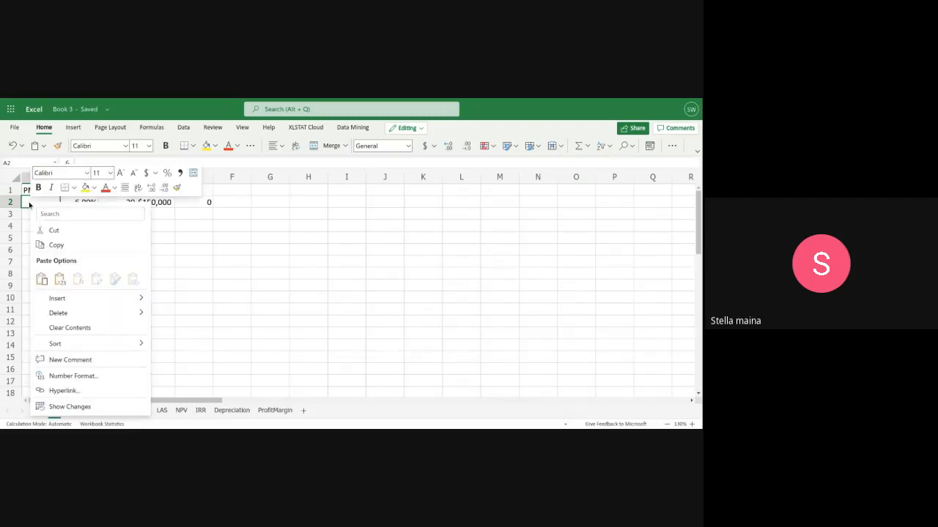
click(26, 204)
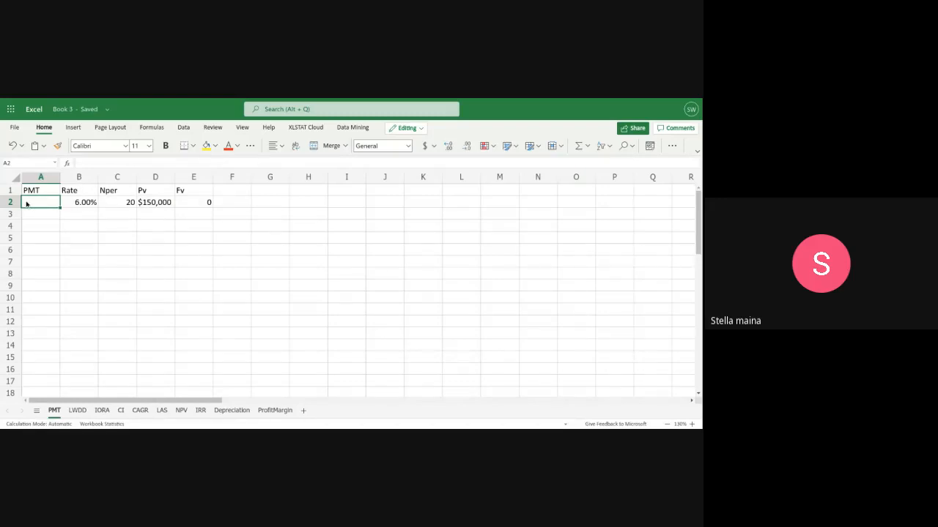
text(=)
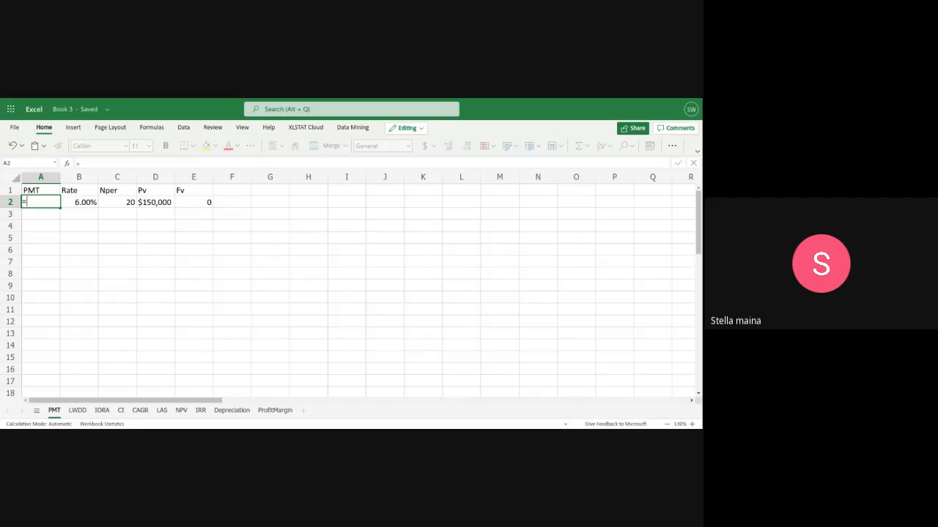
text(()
text(b2)
key(BackSpace)
key(BackSpace)
text(B2,)
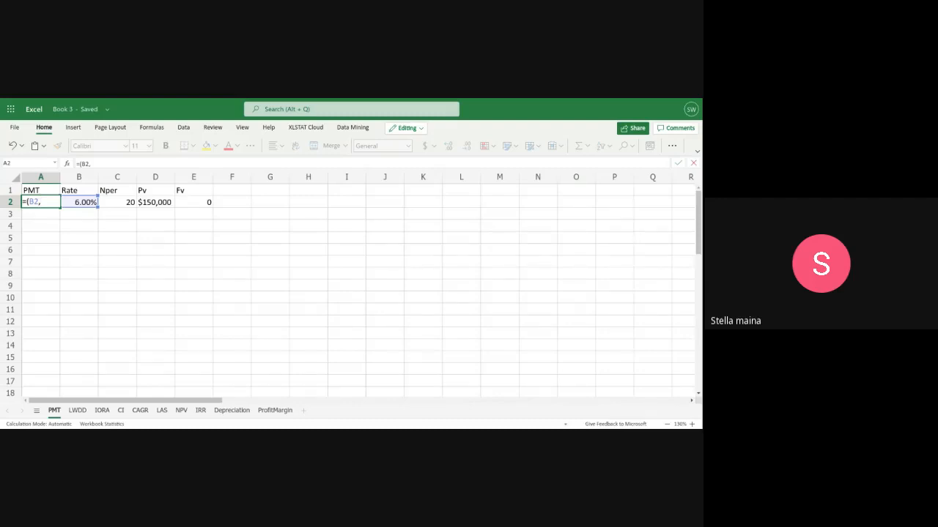
text(c2)
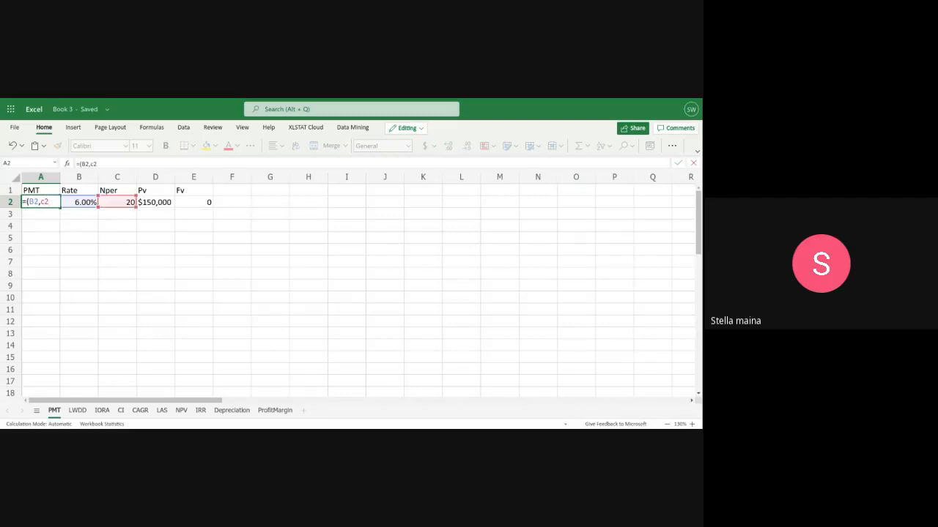
text(,d2)
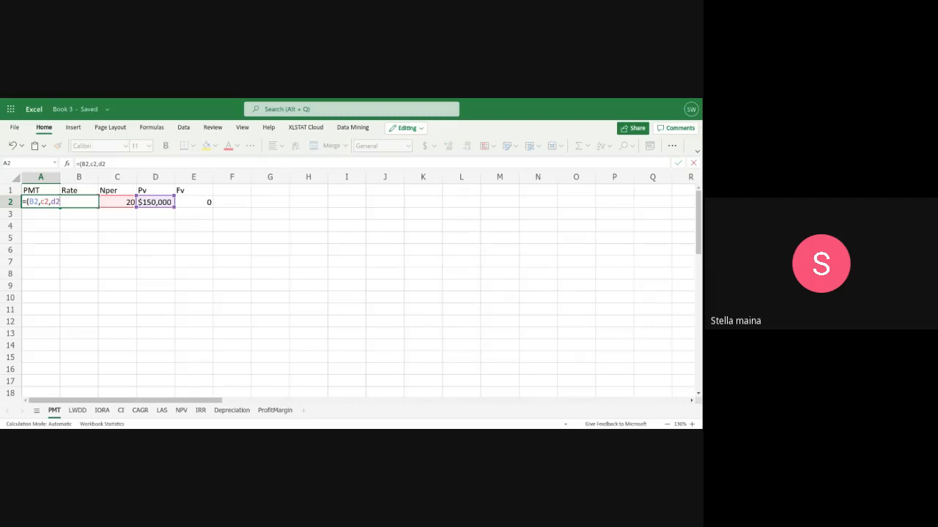
text(,e)
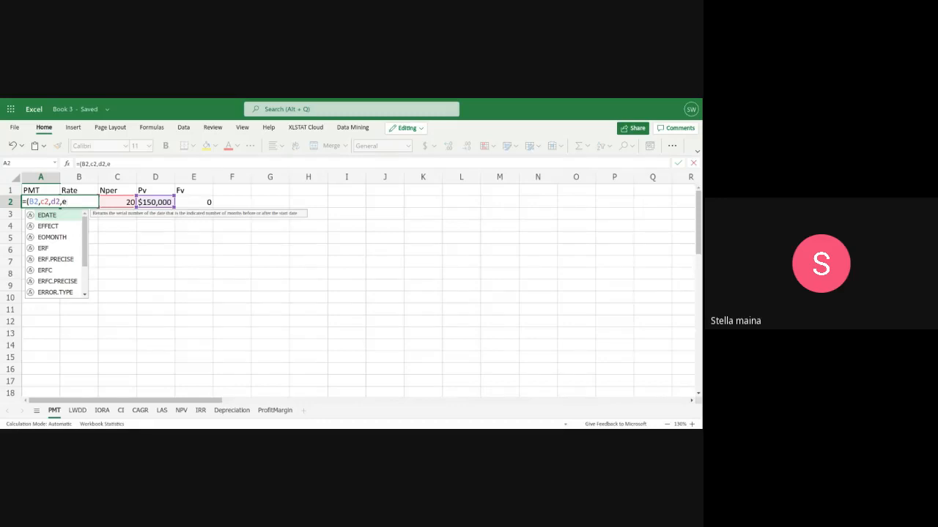
text(22)
key(BackSpace)
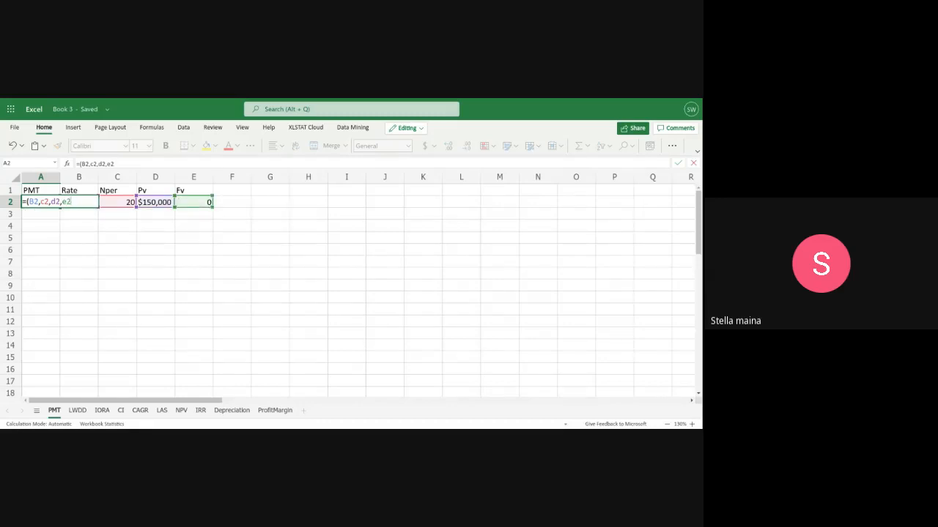
text(0)
key(Return)
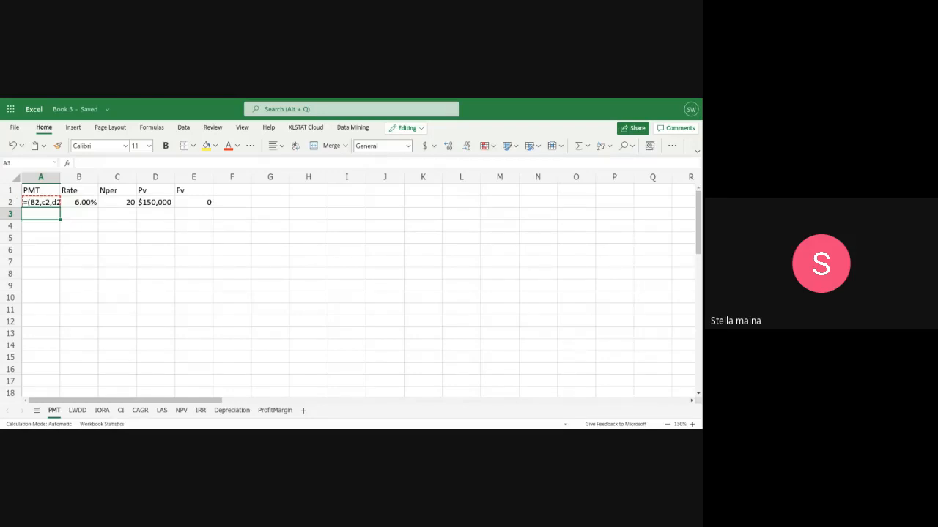
Correct the A2 formula's last reference to e2 and close the parenthesis, giving =(B2,c2,d2,e2)
click(49, 205)
double_click(50, 204)
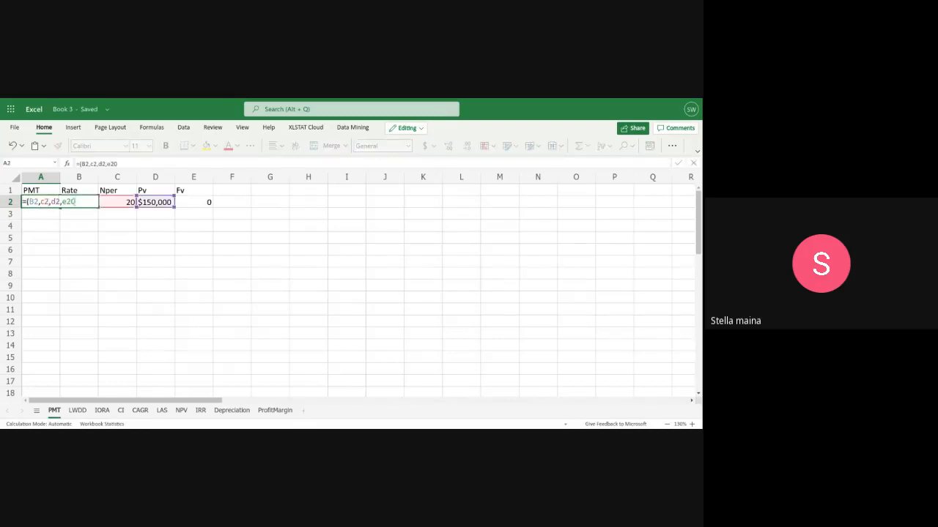
key(BackSpace)
text())
key(Return)
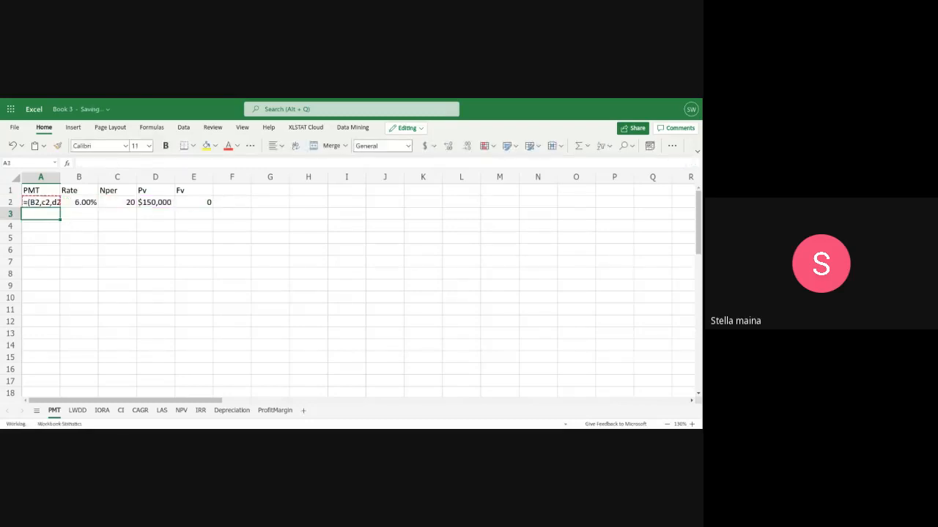
Reopen and recommit the formula in A2, and widen column A to fit it
click(51, 203)
double_click(52, 202)
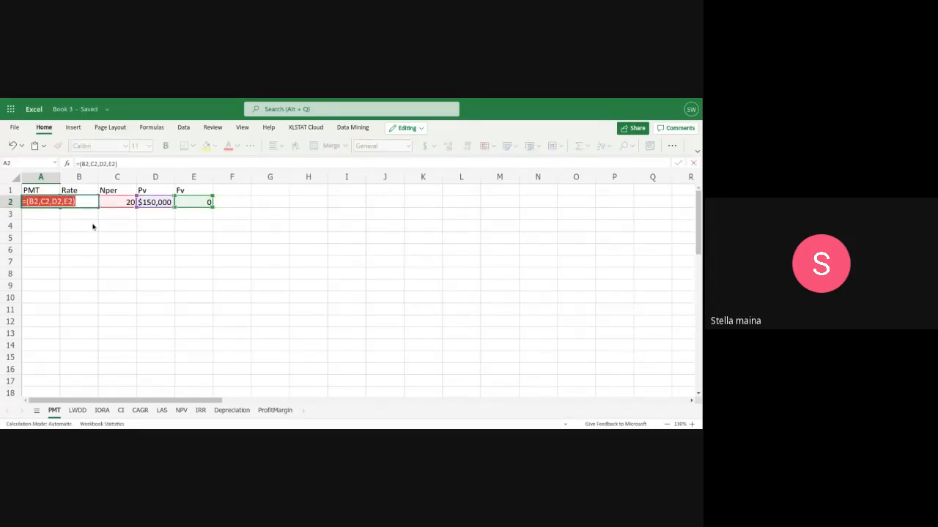
click(93, 216)
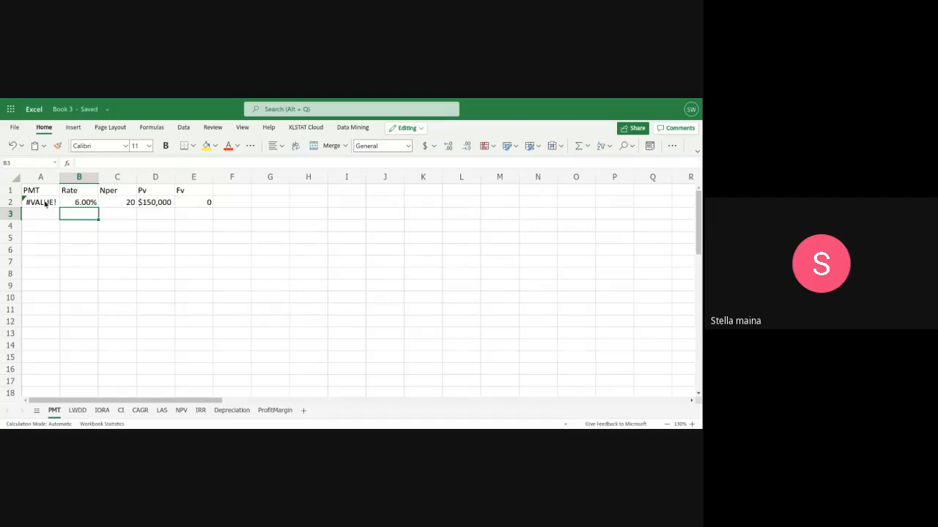
drag(59, 176, 79, 177)
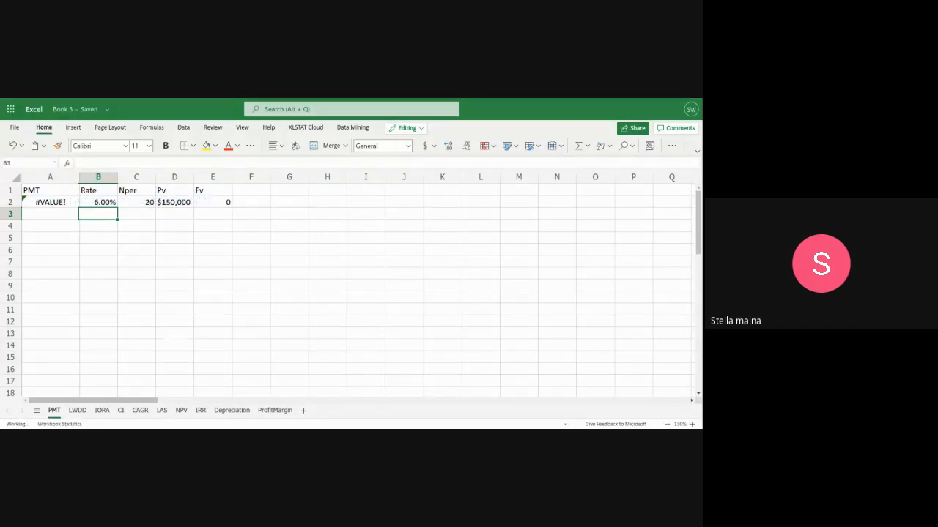
Insert the PMT function name into the A2 formula so it reads =PMT(B2,C2,D2,E2)
right_click(47, 203)
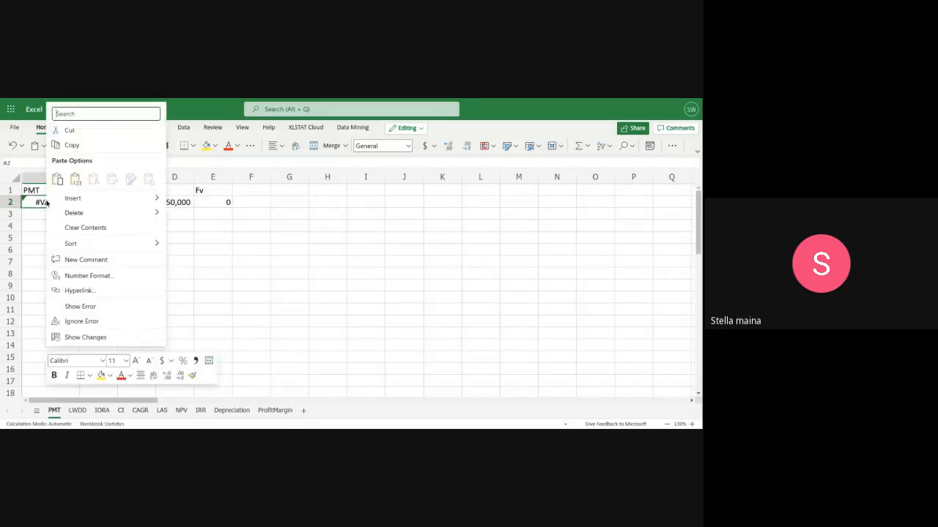
double_click(42, 203)
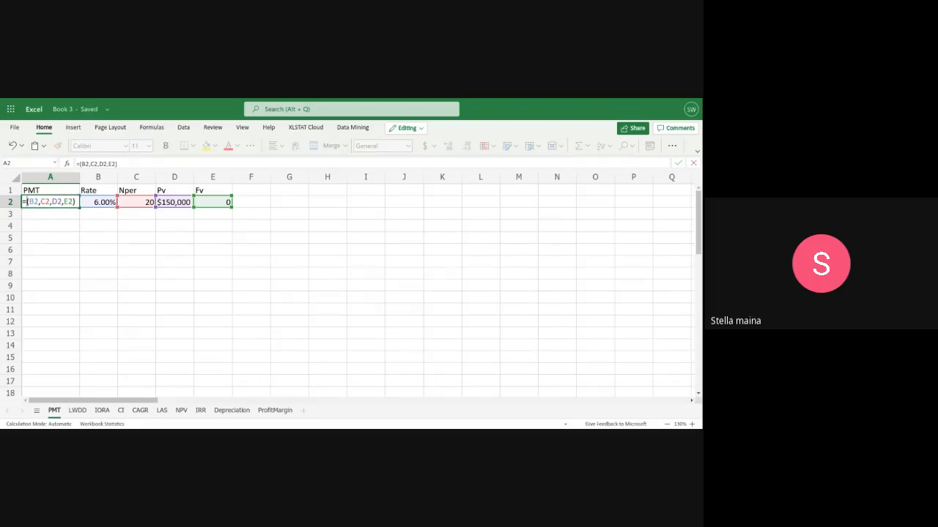
text(pm)
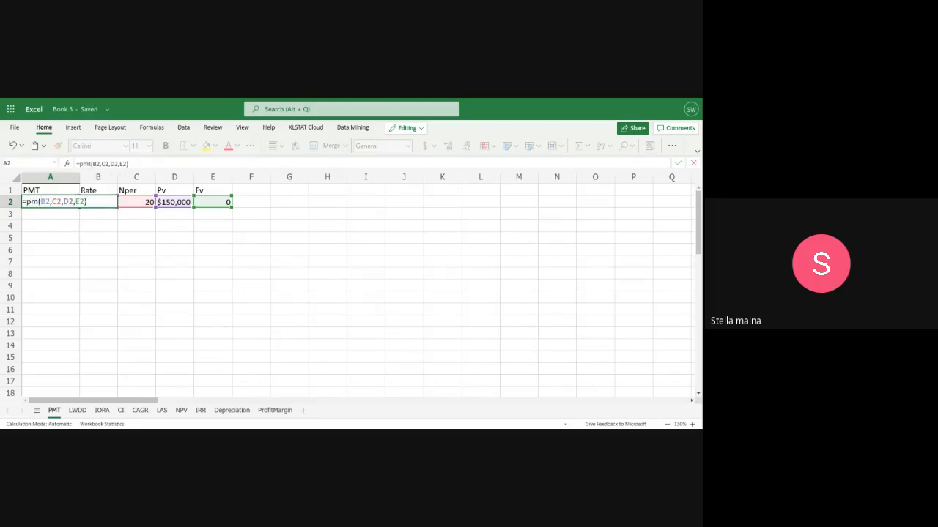
key(BackSpace)
key(BackSpace)
text(PMT)
key(Return)
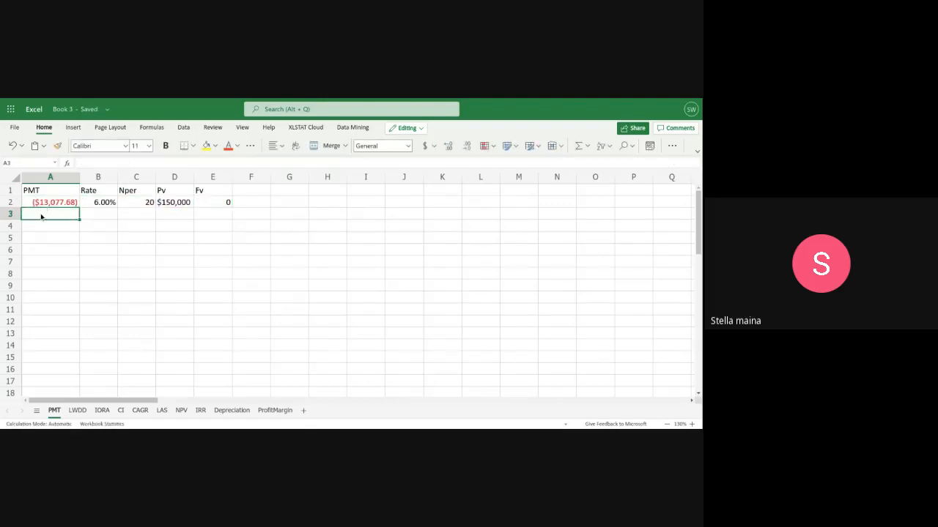
text(=P)
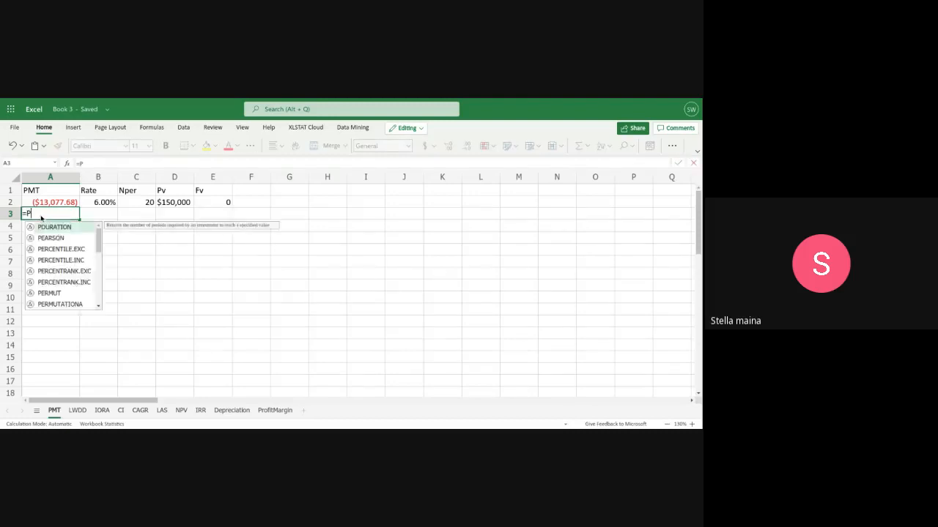
text(MT)
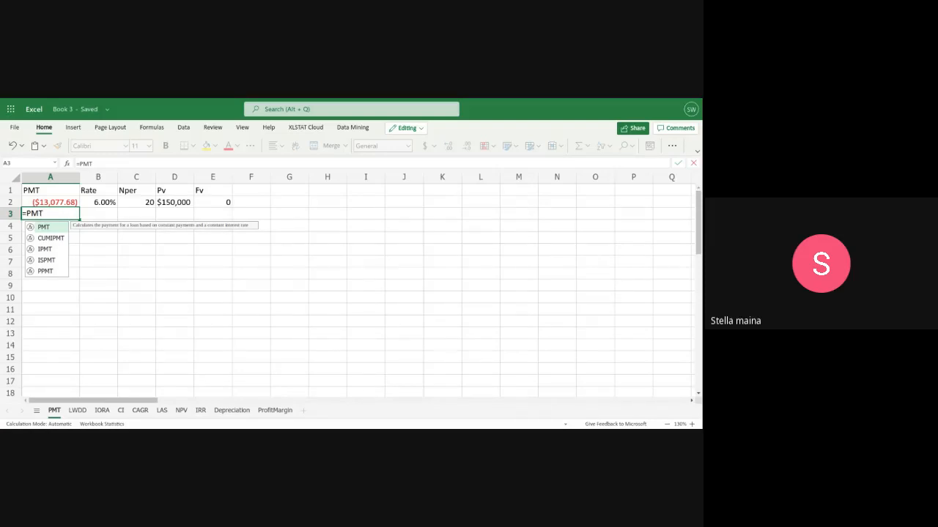
text(()
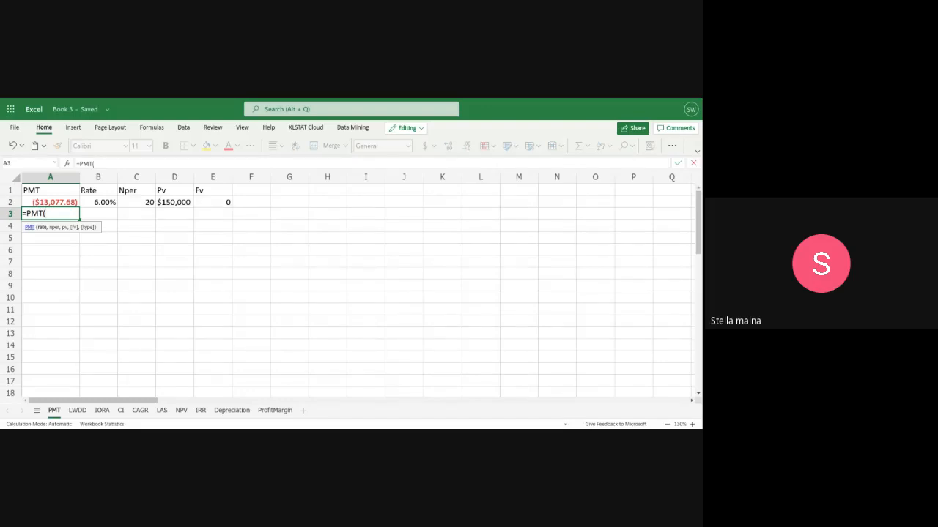
key(BackSpace)
key(BackSpace)
key(BackSpace)
key(BackSpace)
key(BackSpace)
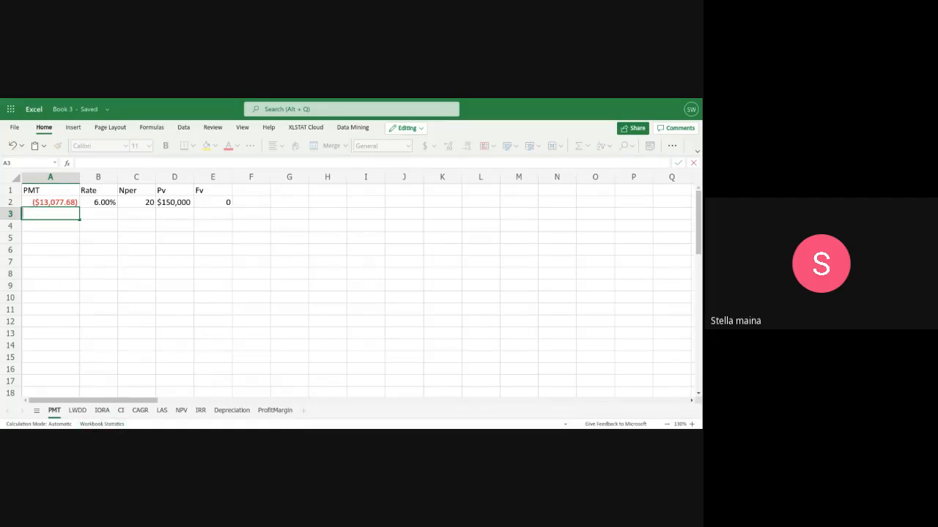
click(174, 214)
click(65, 204)
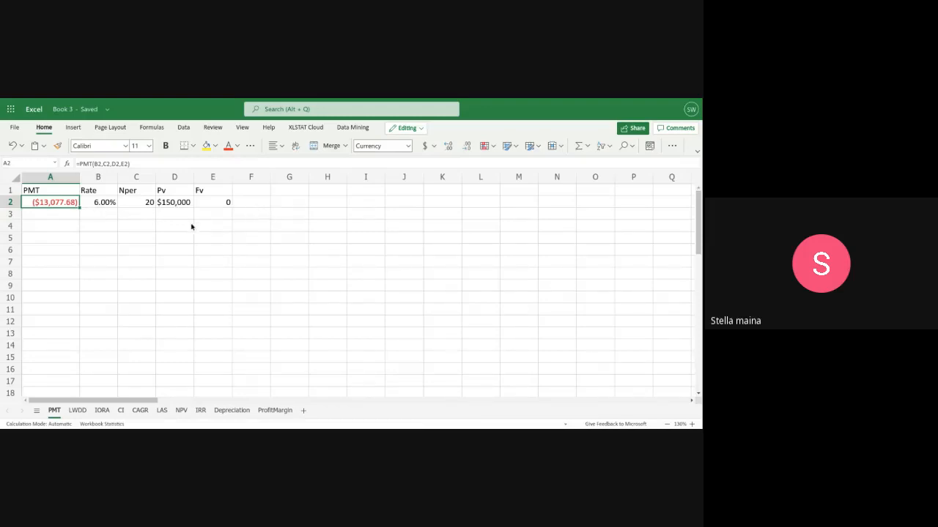
click(65, 215)
Enter a rate of 1.50% in B3 and 80 periods in C3 for the second loan case
click(92, 215)
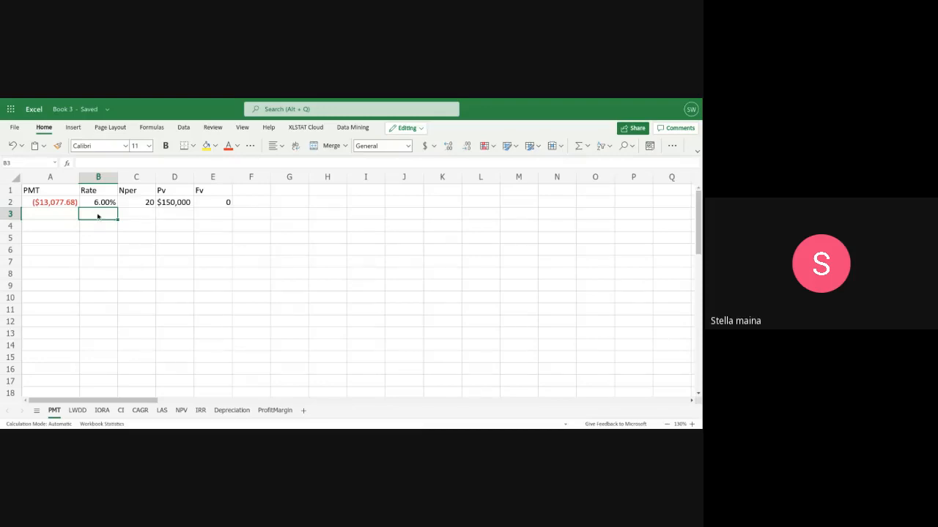
text(11)
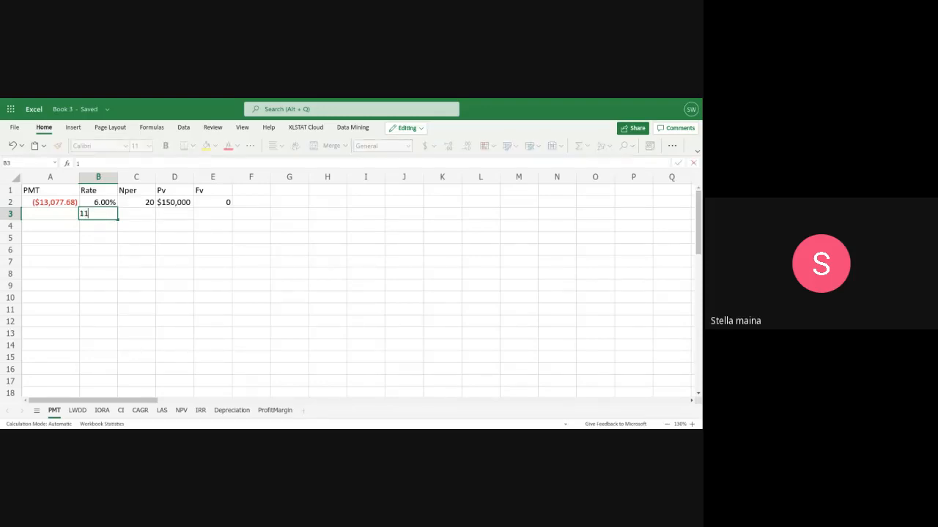
key(BackSpace)
text(.50%)
click(136, 214)
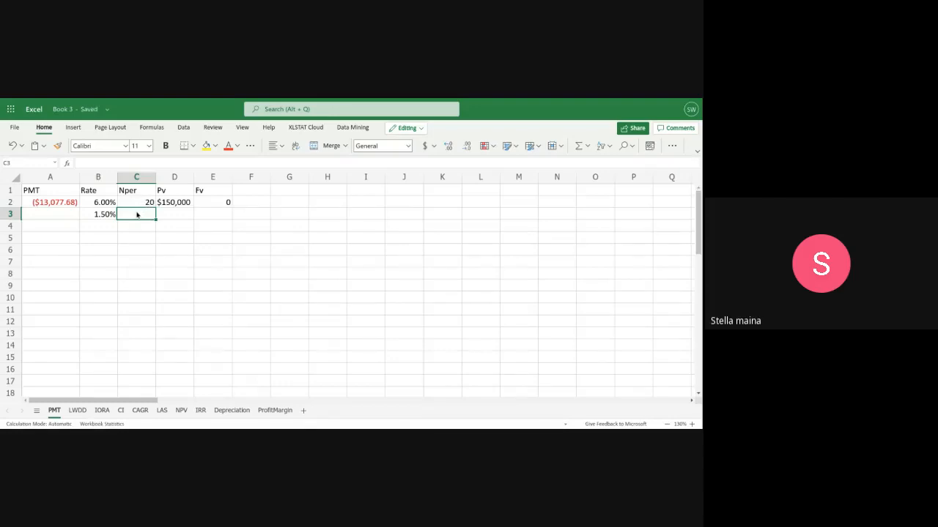
text(80)
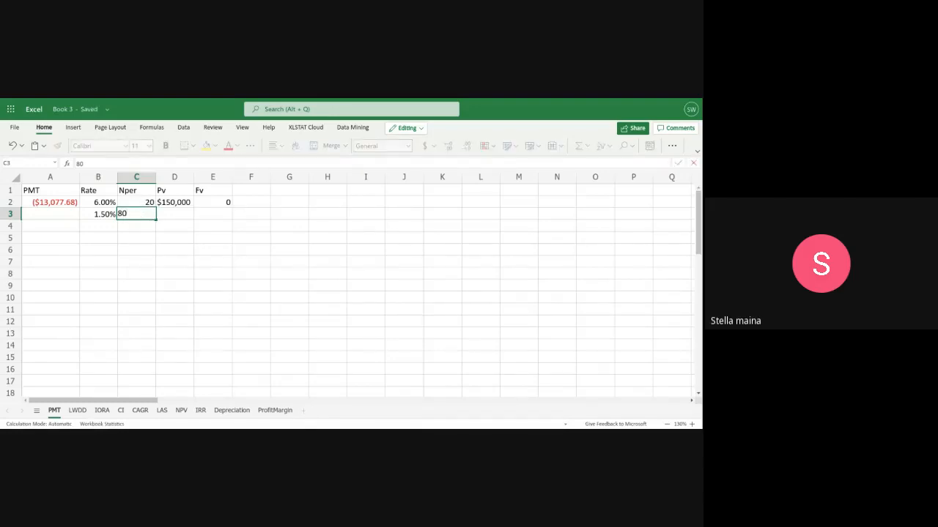
Enter a present value of $150,000 in D3 and a future value of 0 in E3
click(174, 212)
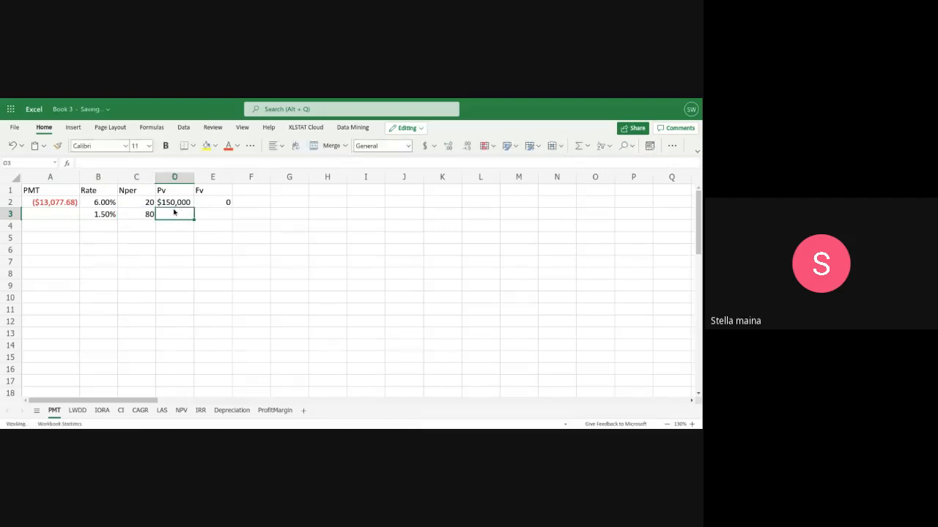
text($)
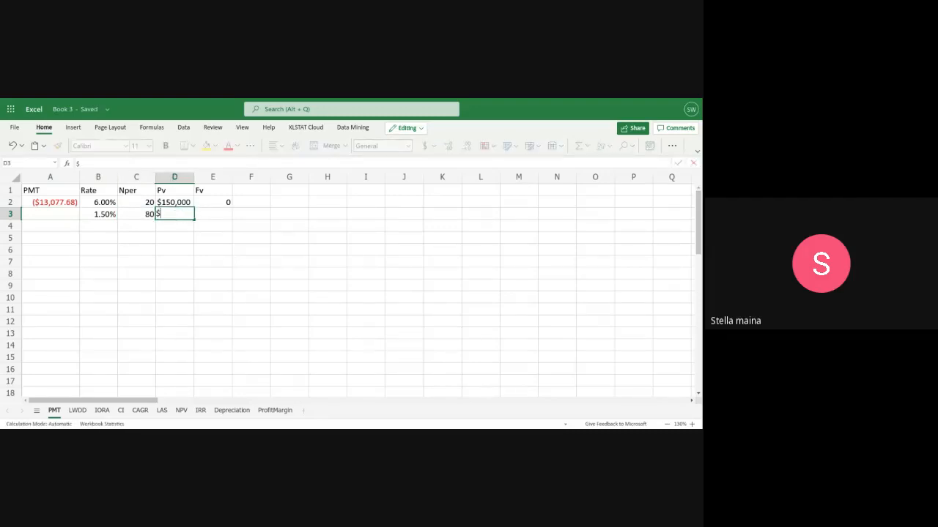
text(150,000)
click(201, 218)
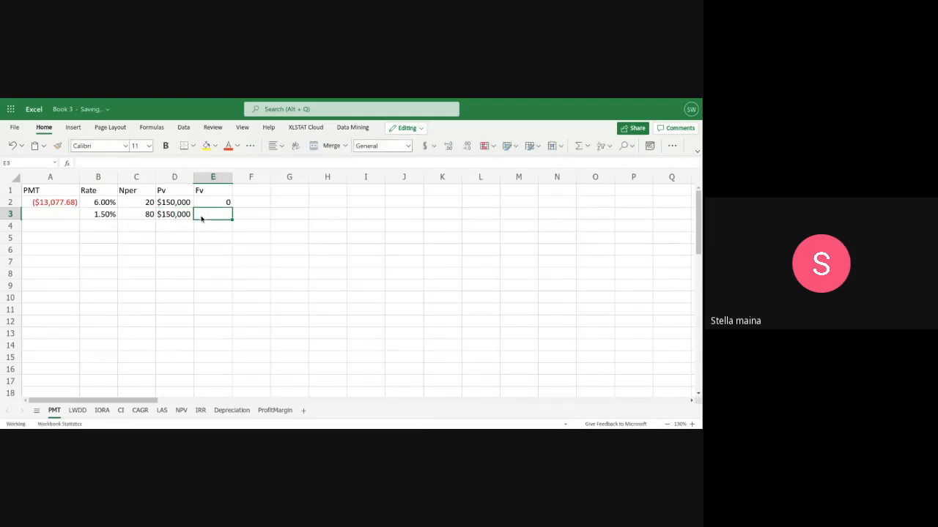
text(0)
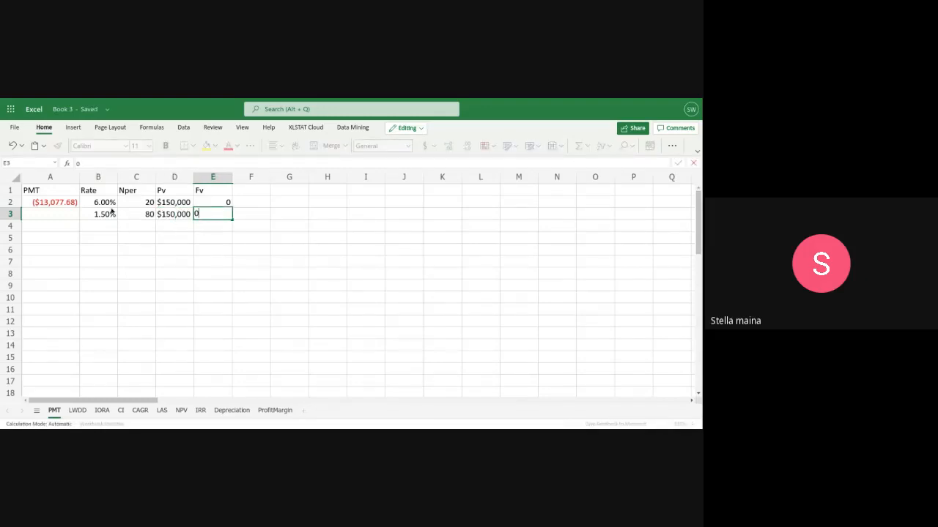
Copy the PMT formula from A2 down into A3 to calculate the second loan payment
click(68, 216)
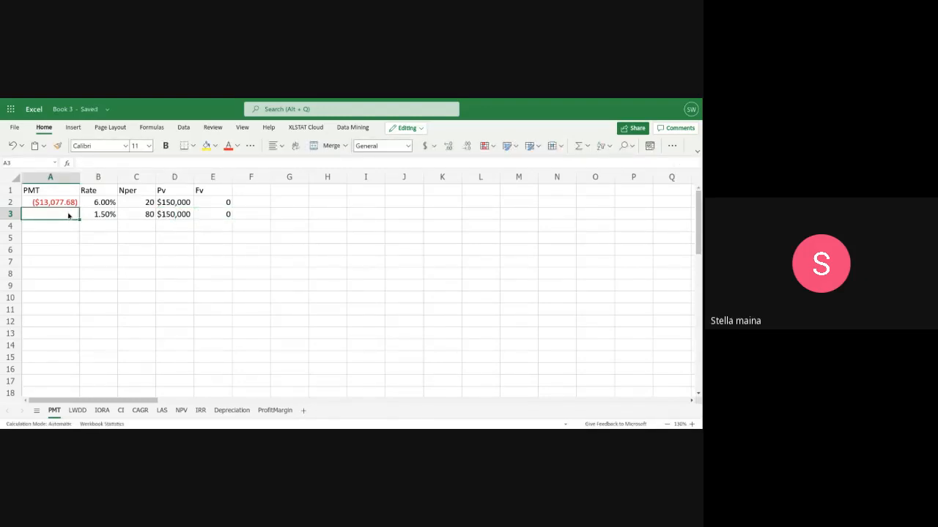
text(=)
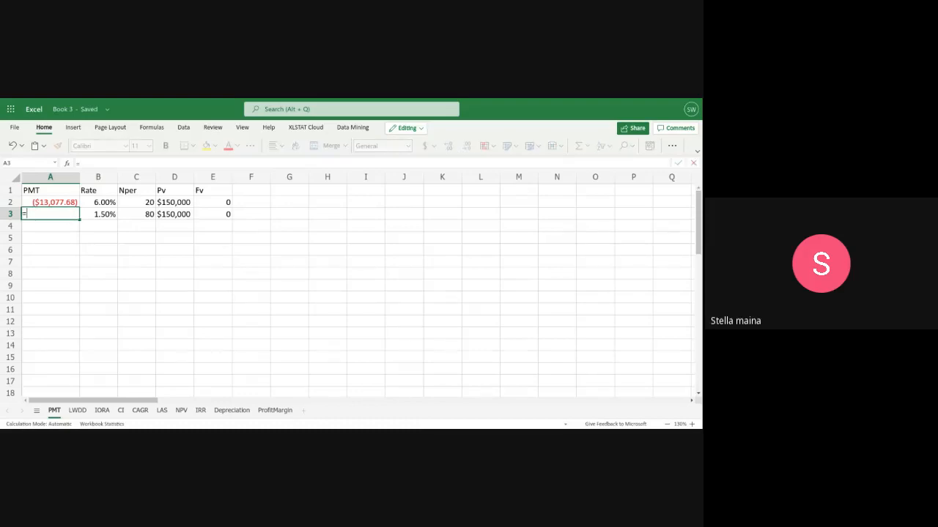
key(BackSpace)
click(71, 204)
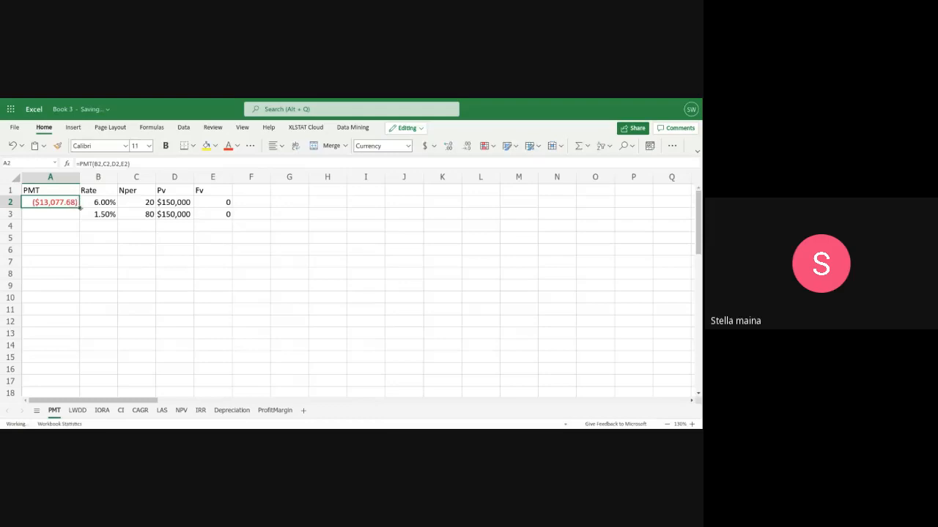
drag(79, 208, 79, 215)
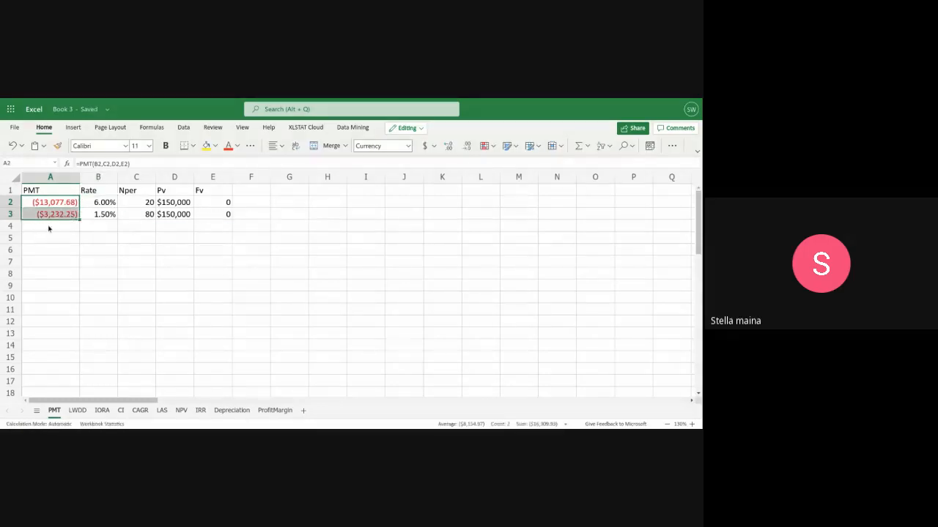
click(48, 226)
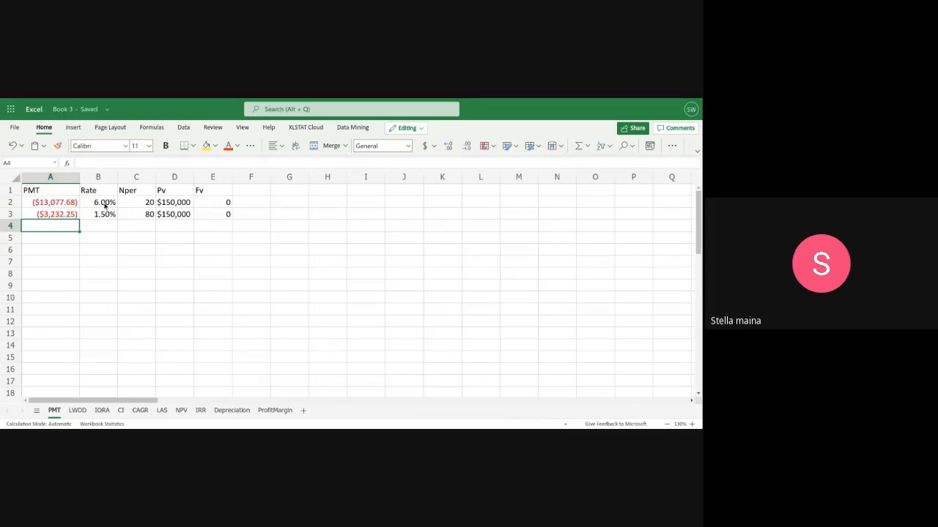
Enter a rate of 0.5% in B4 and 240 periods in C4 for the third loan case
click(93, 223)
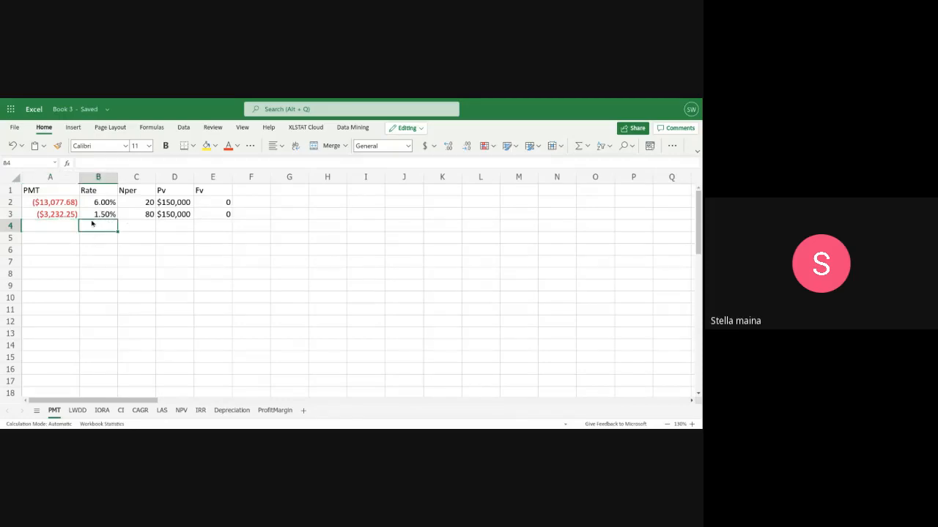
text(0.)
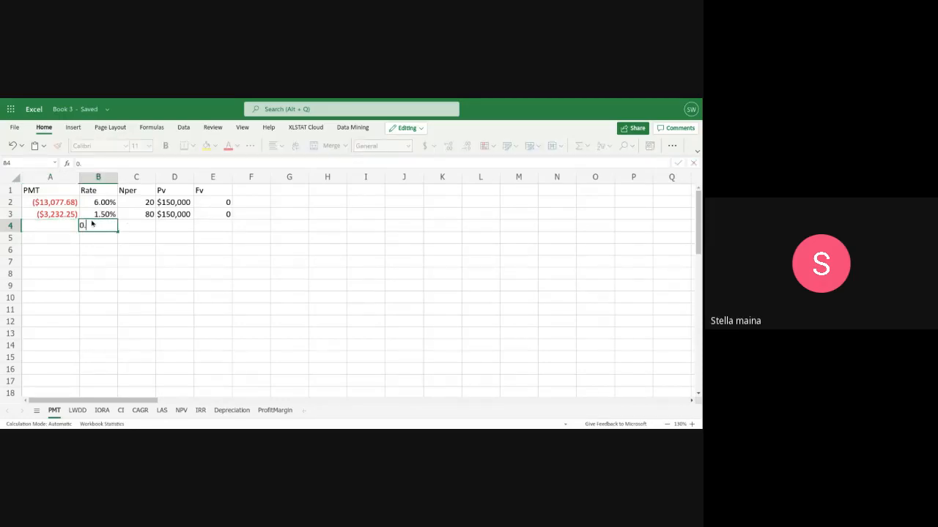
text(5%)
click(141, 226)
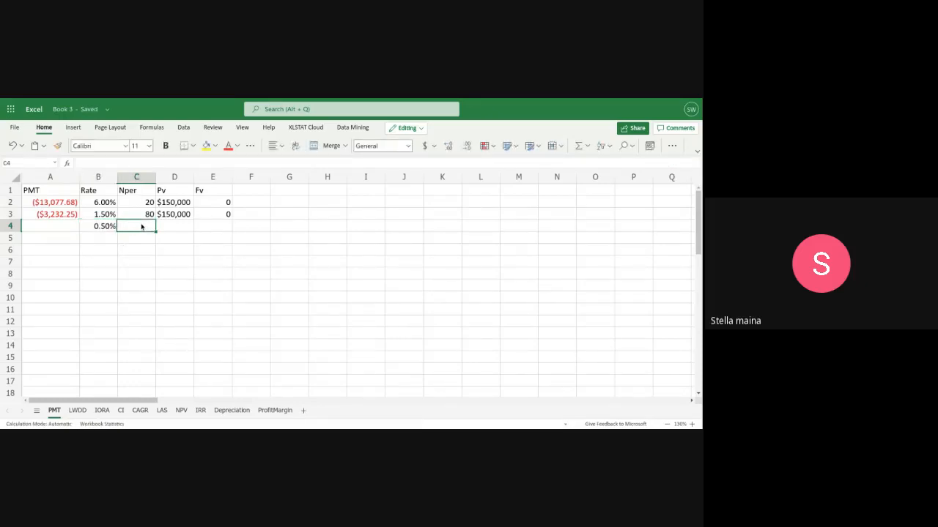
text(240)
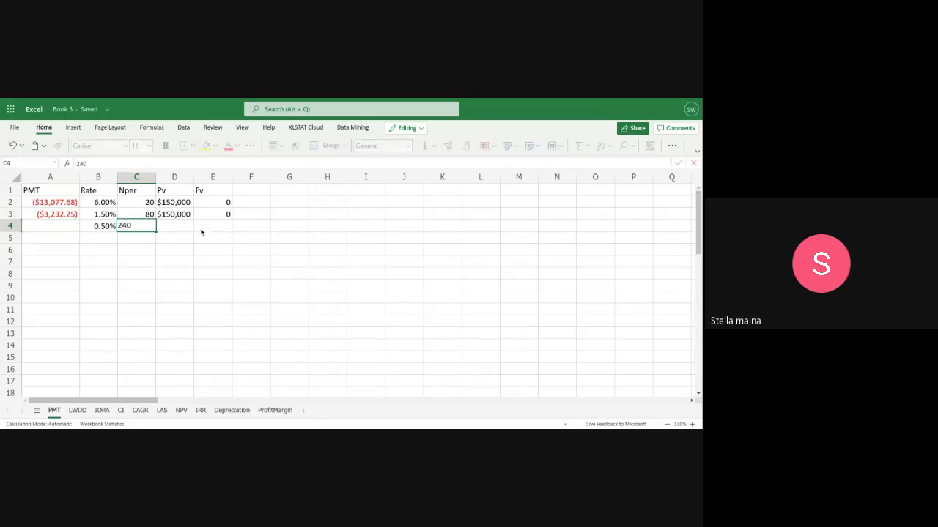
Enter a present value of $150,000 in D4 and a future value of 0 in E4
click(171, 225)
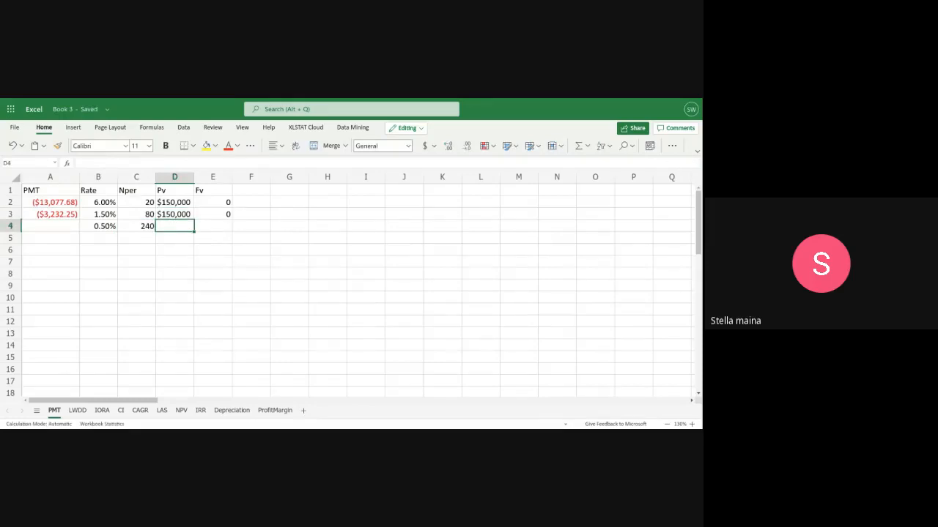
text($15)
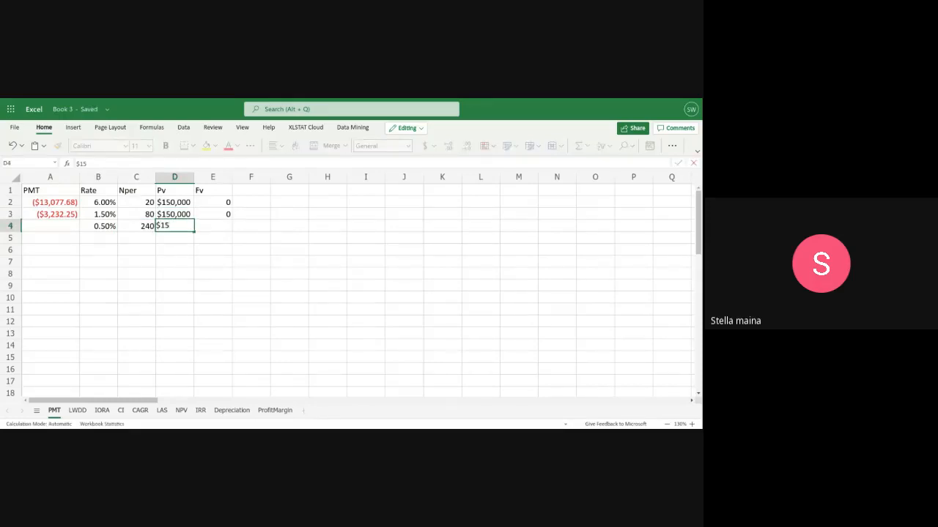
text(0,000)
click(219, 230)
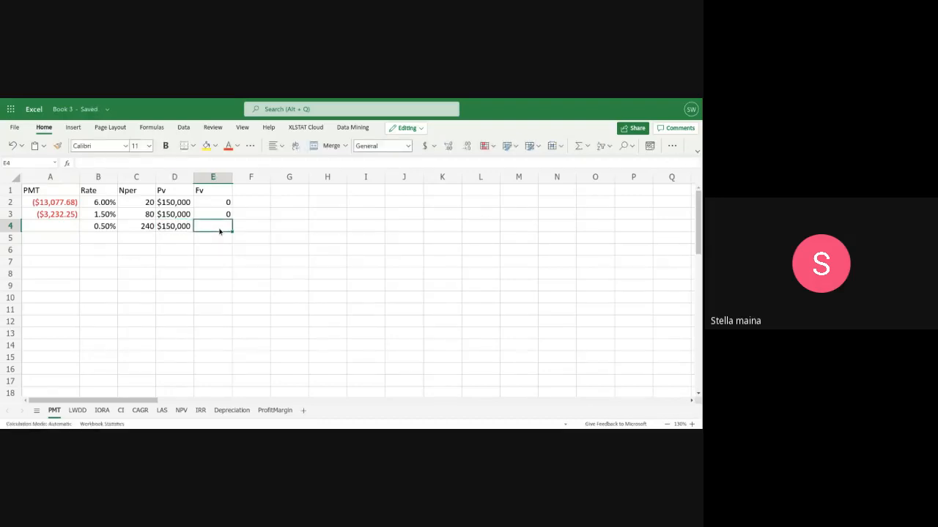
text(0)
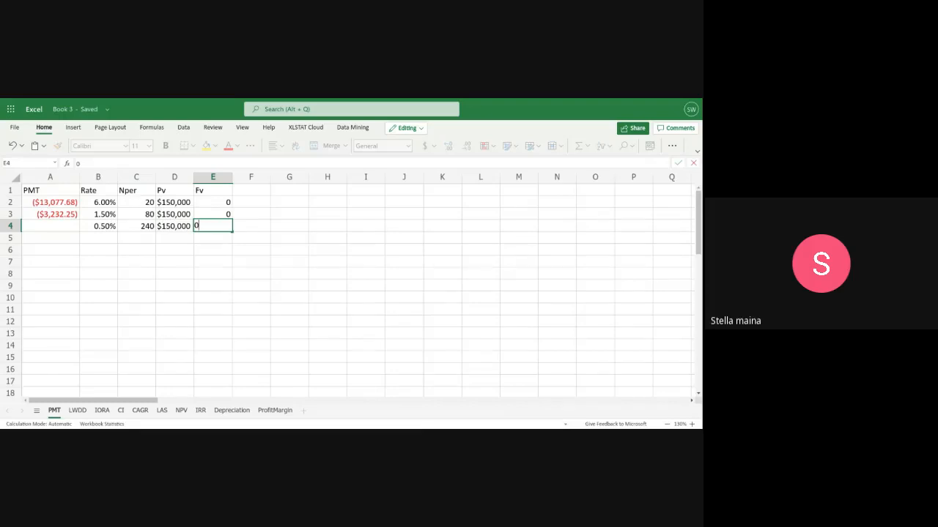
Fill the PMT formula from A3 down into A4 to calculate the third loan payment
click(44, 227)
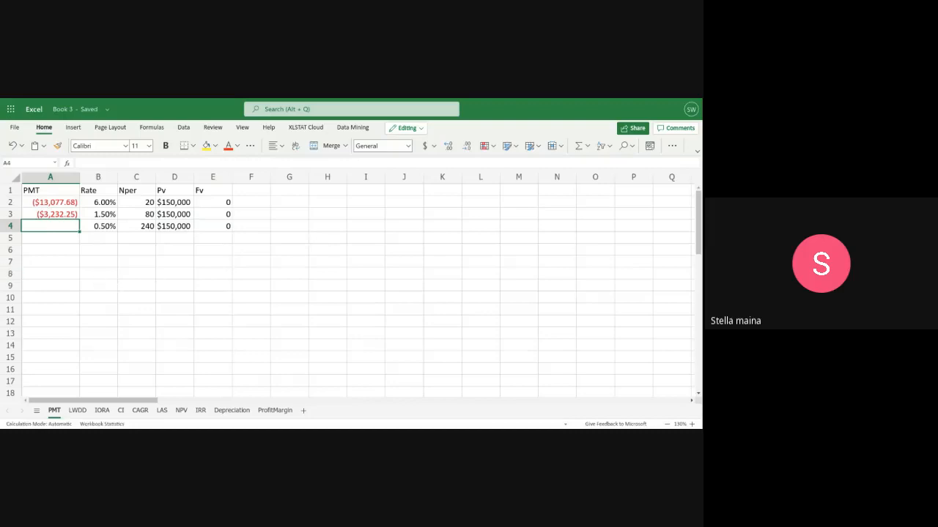
click(57, 215)
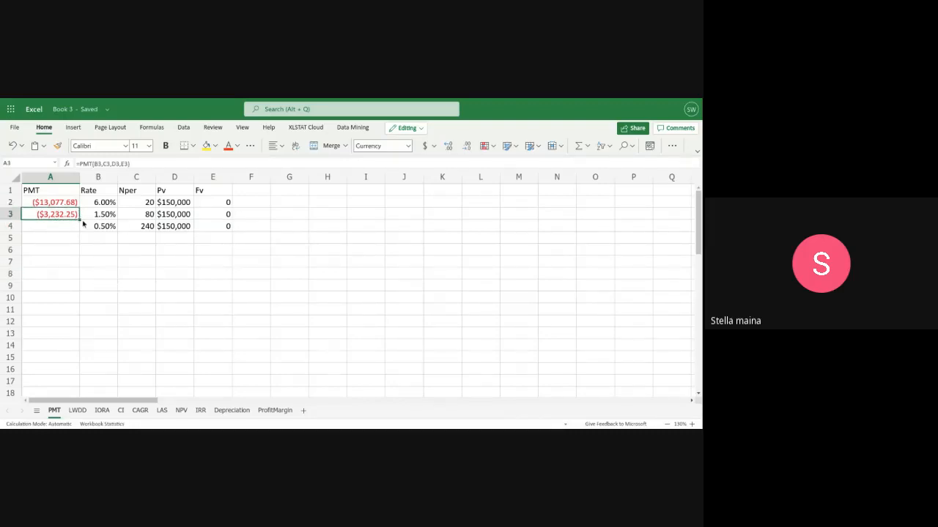
drag(82, 219, 81, 231)
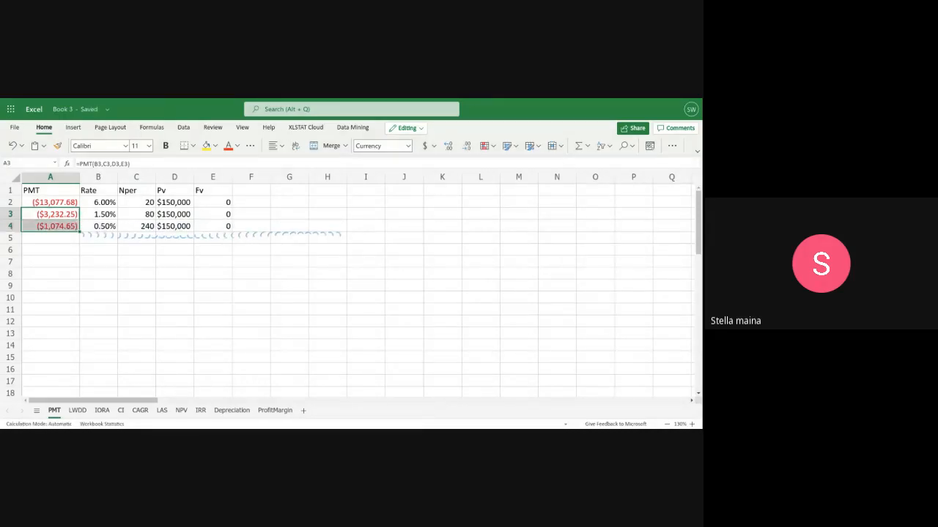
click(95, 242)
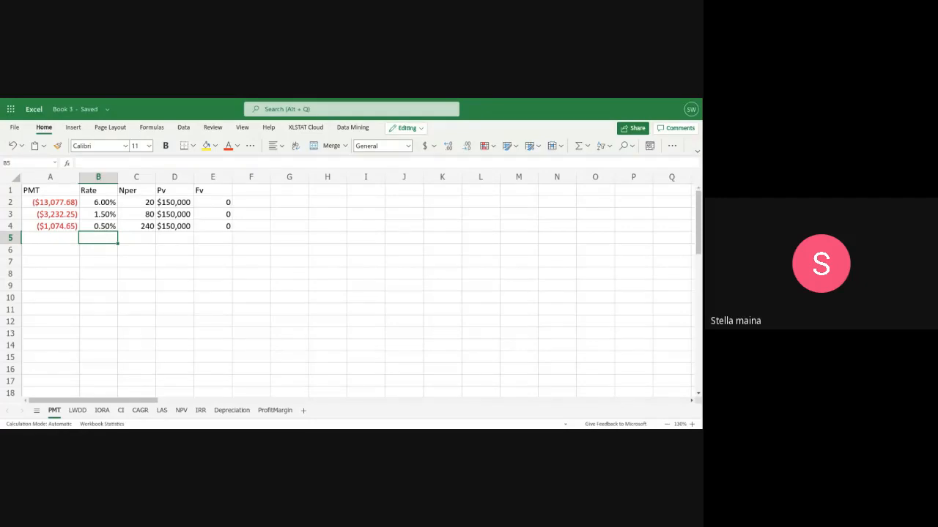
Leave row 5 blank and enter a rate of 8.00% in B6 and 10 periods in C6
click(90, 253)
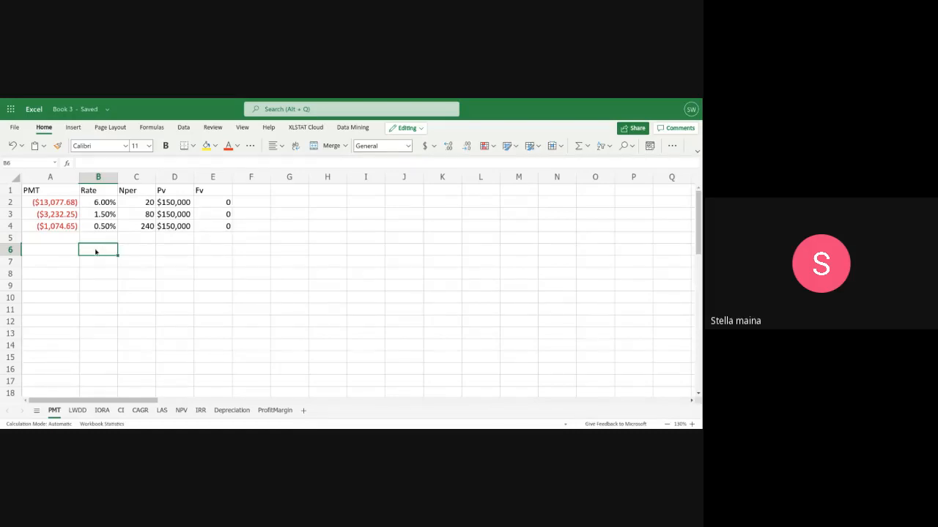
text(8.)
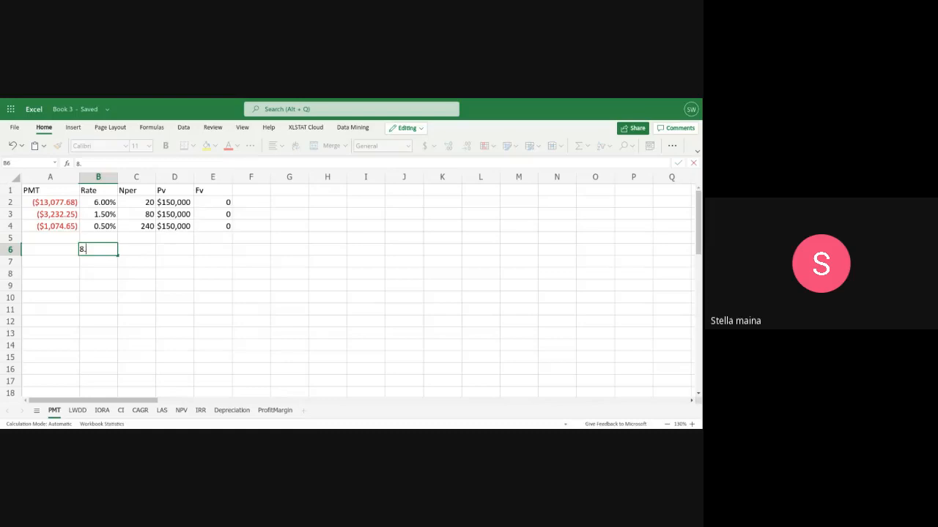
text(00%)
click(137, 252)
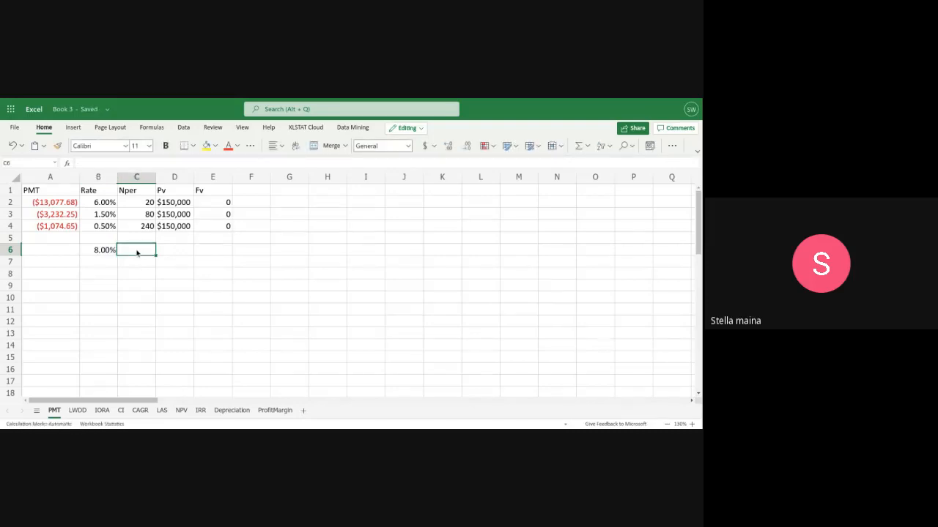
text(10)
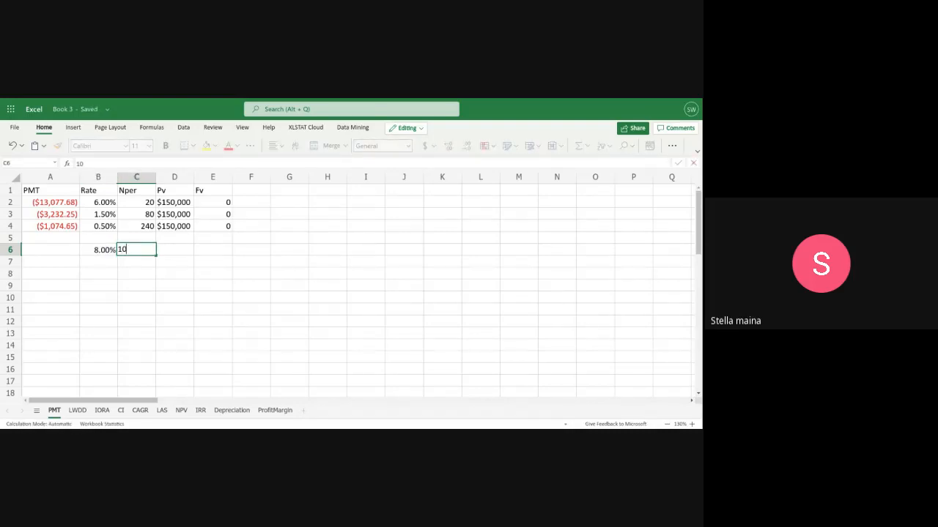
Enter a present value of 0 in D6 and a future value of $1448.66 in E6
click(179, 252)
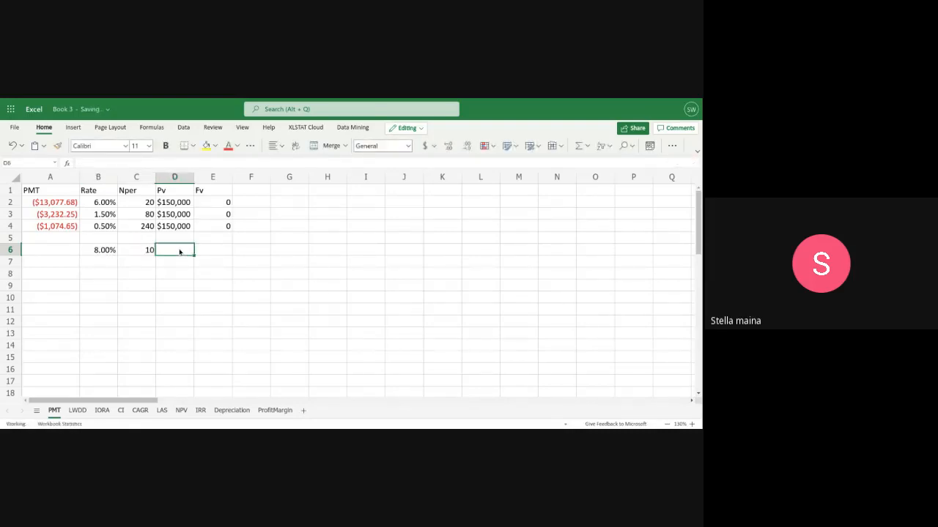
text(0)
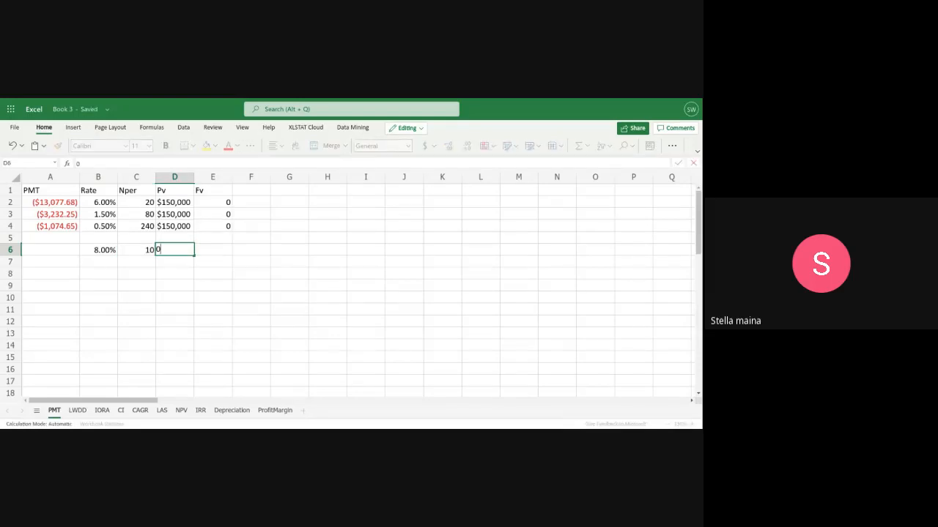
click(218, 251)
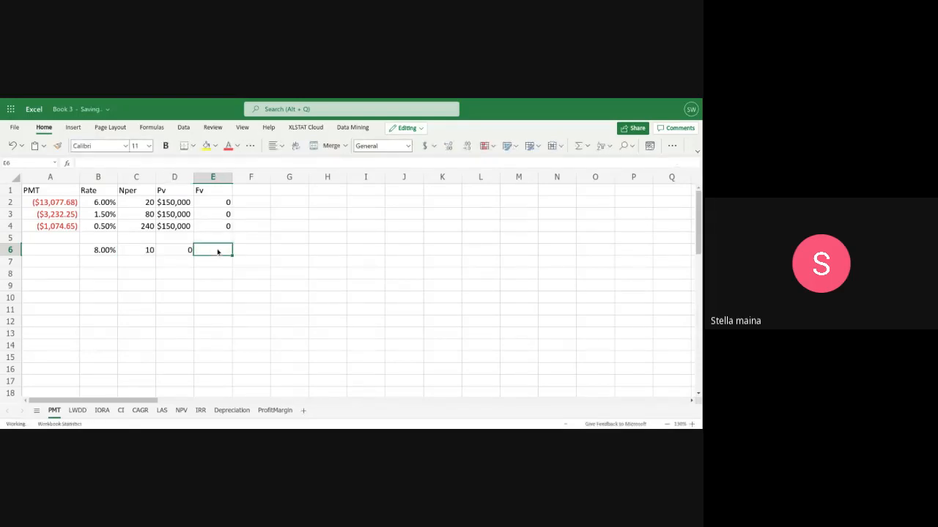
text($)
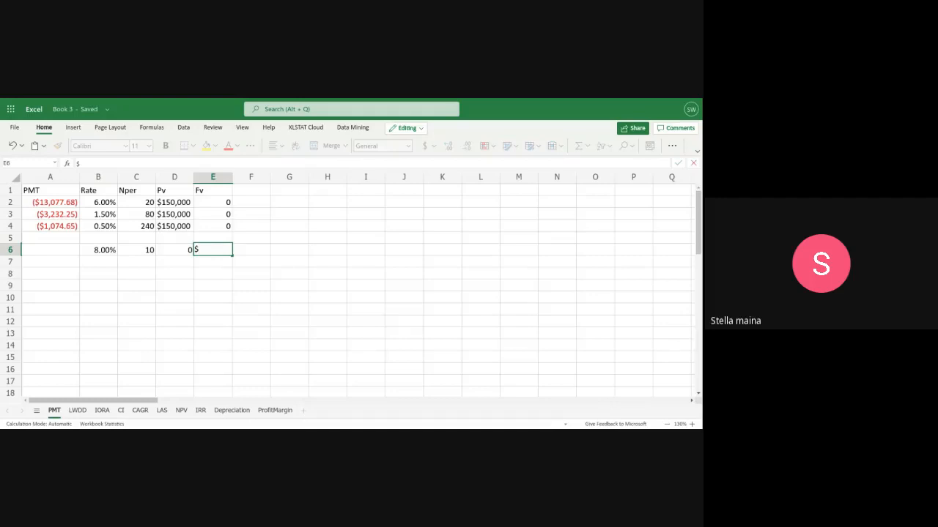
text(1448.66)
click(57, 251)
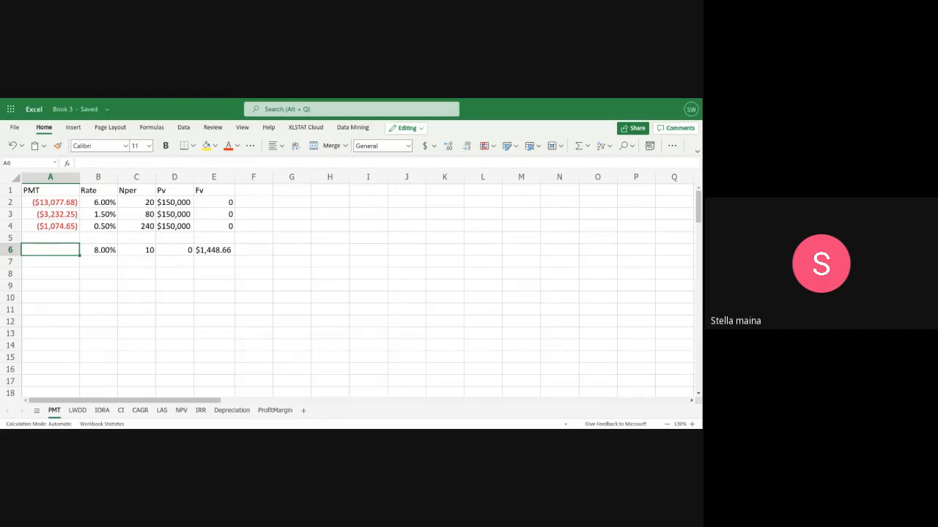
Fill the PMT formula from A4 down through A6 and clear the copied formula from A5
click(76, 228)
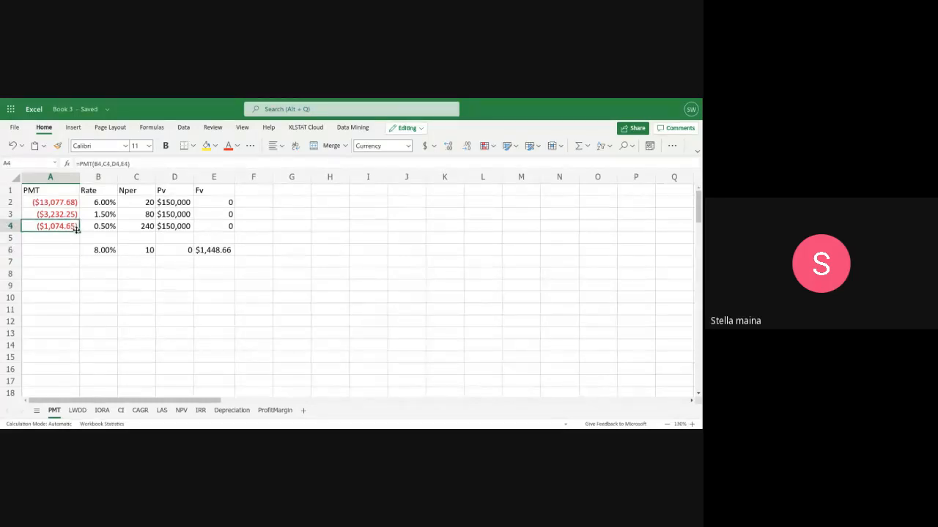
drag(78, 231, 79, 250)
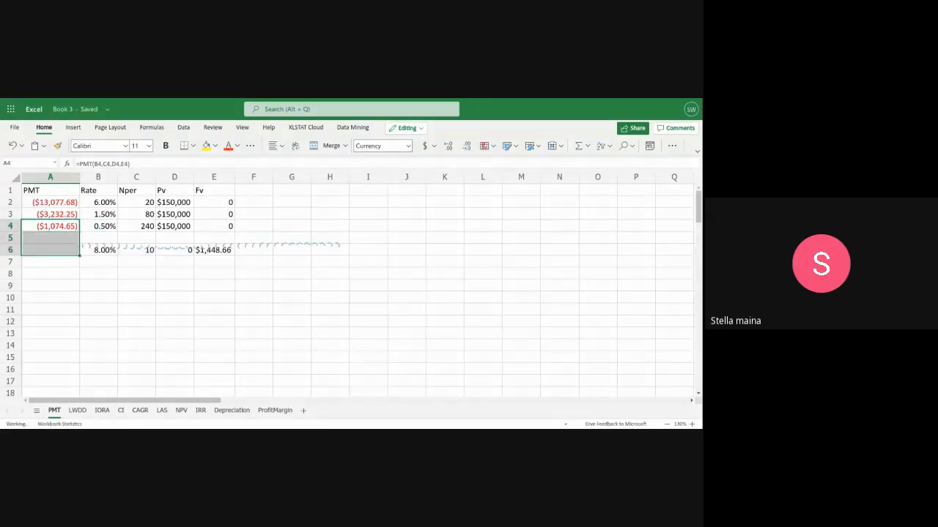
click(68, 241)
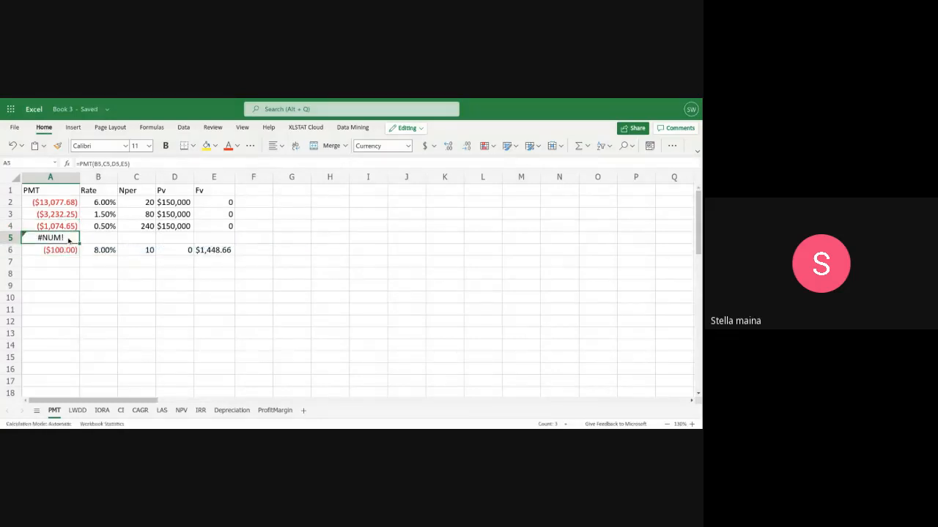
key(BackSpace)
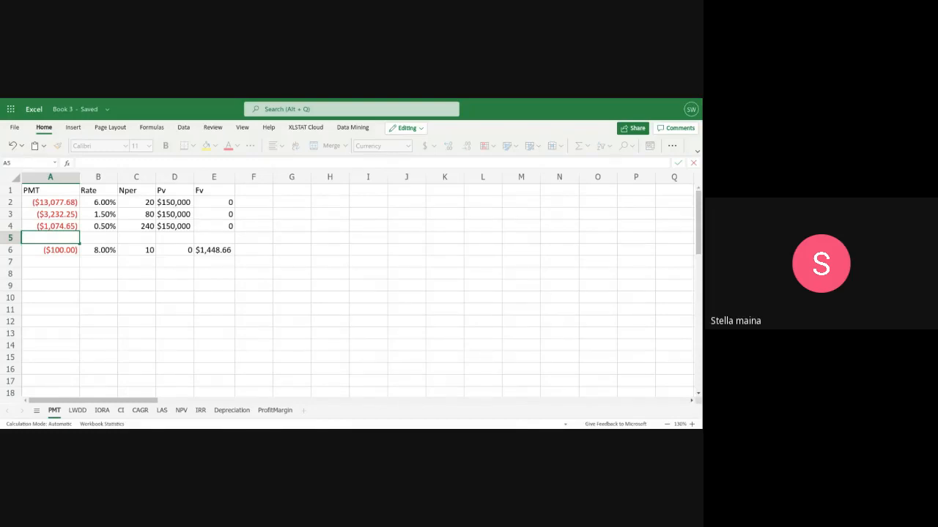
key(Escape)
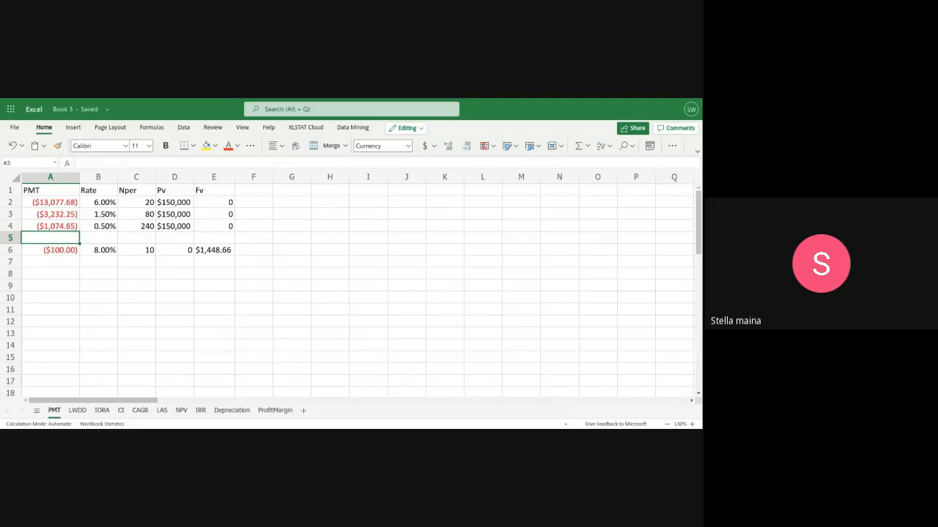
Enter a rate of 6.00% in B7 and a present value of $83,748.46 in D7
scroll(670, 231, down, 2)
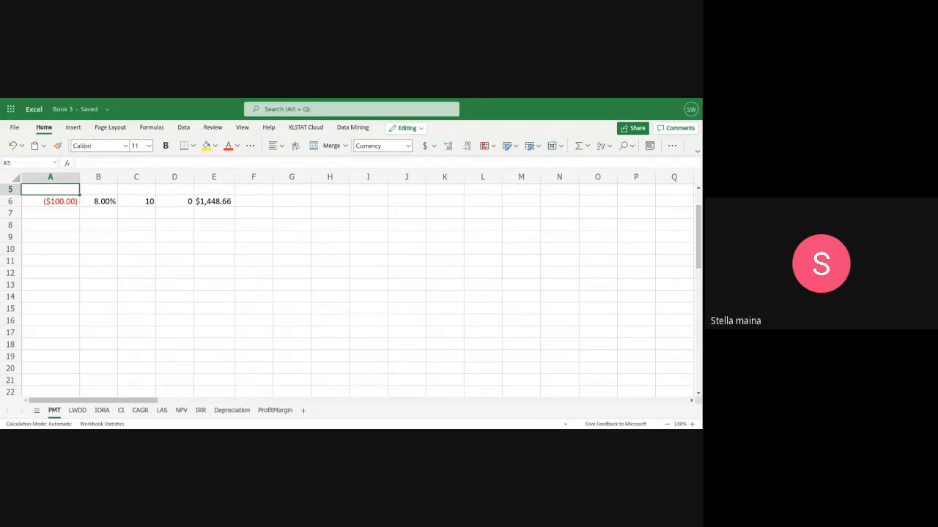
scroll(360, 276, up, 2)
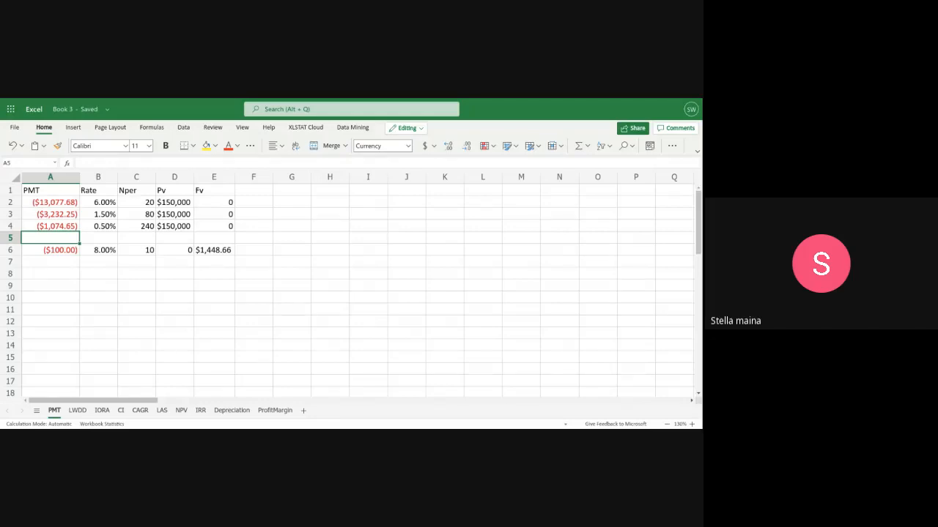
click(95, 262)
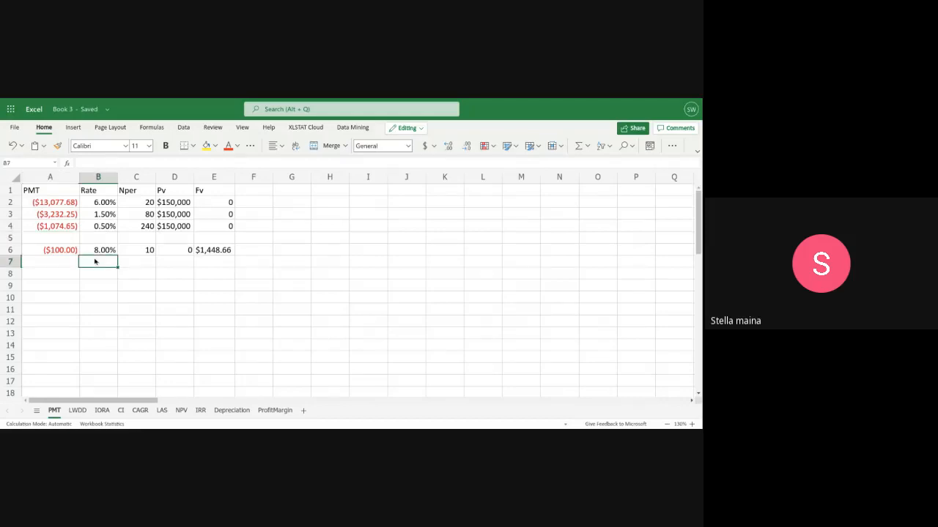
text(6)
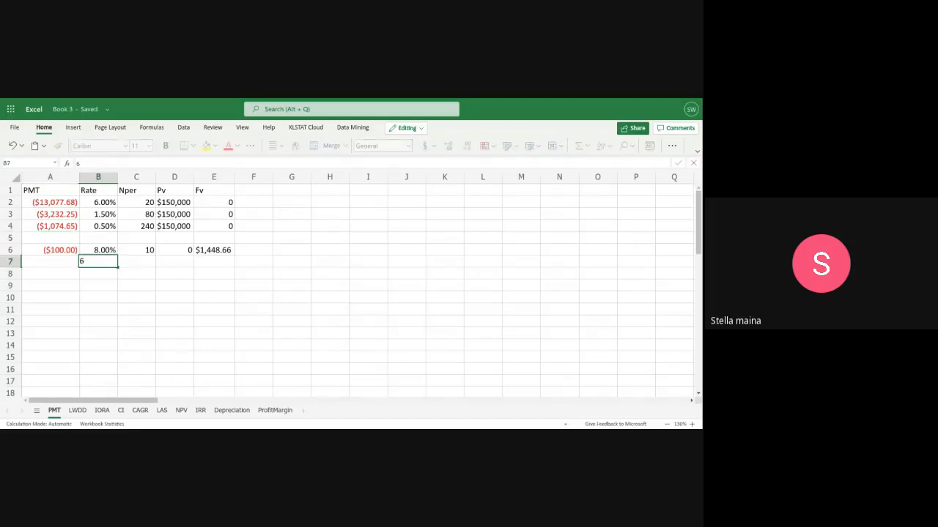
text(.00%)
click(170, 265)
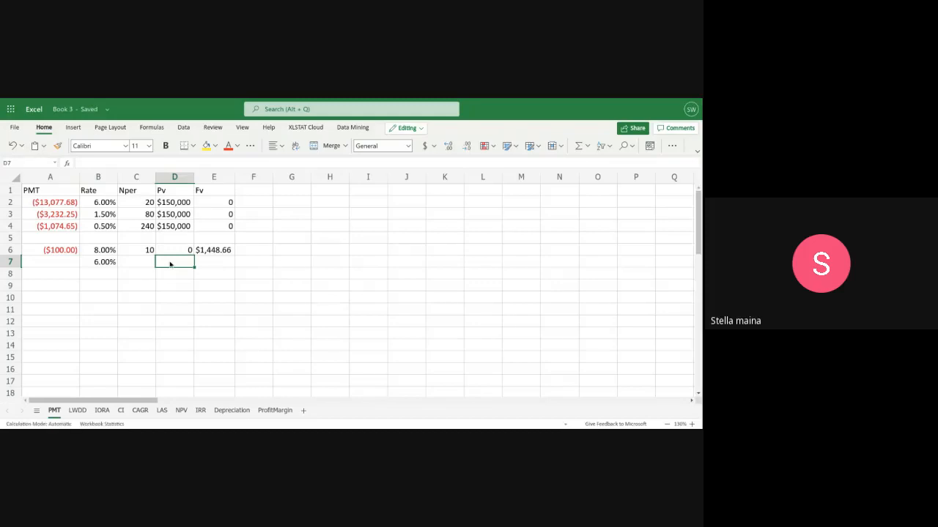
text($)
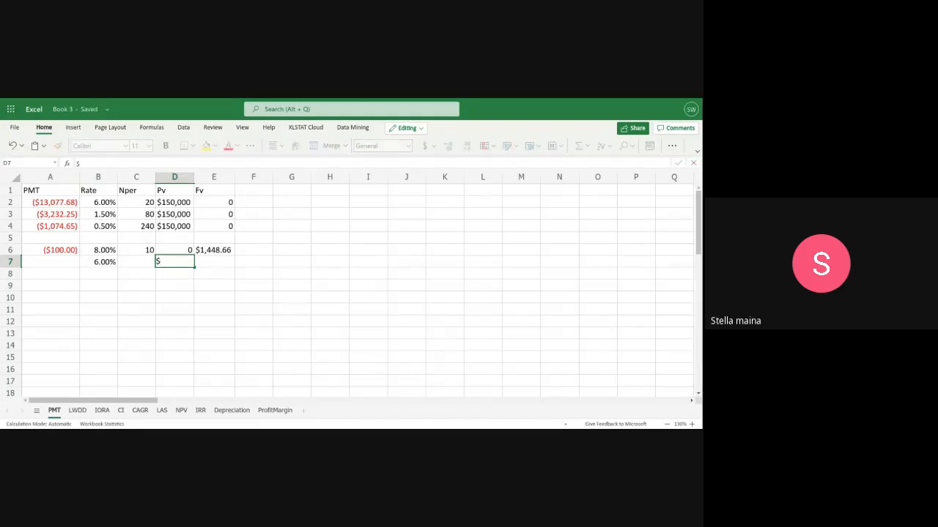
text(83,74)
text(8.46)
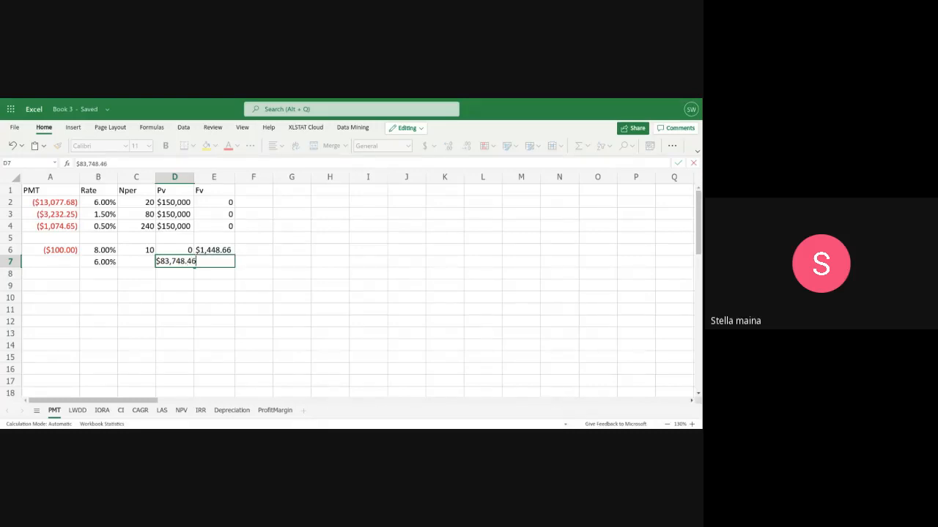
key(Return)
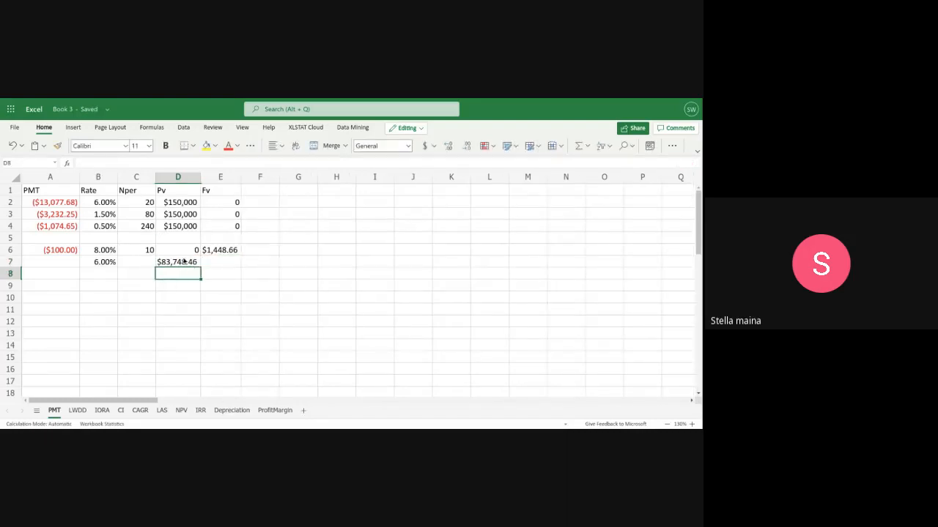
Enter 20 periods in C7 and a future value of 0 in E7
click(213, 265)
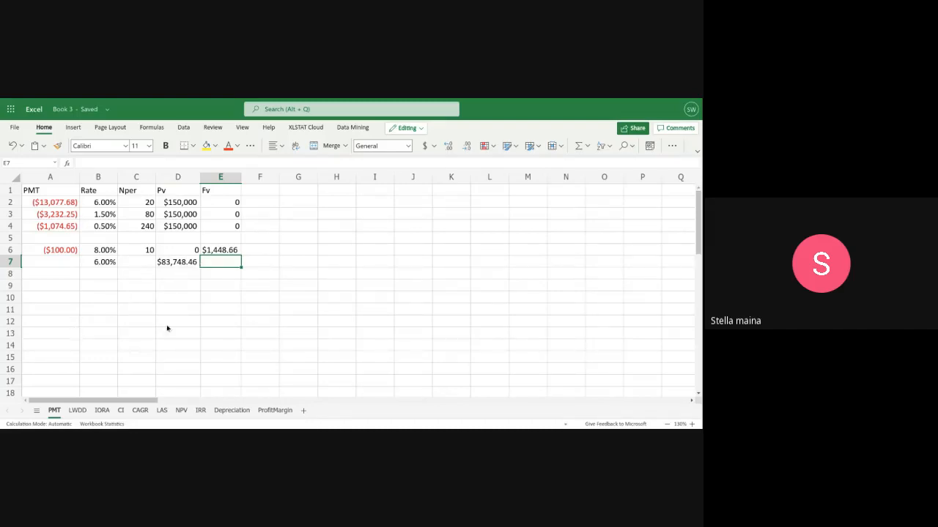
click(145, 263)
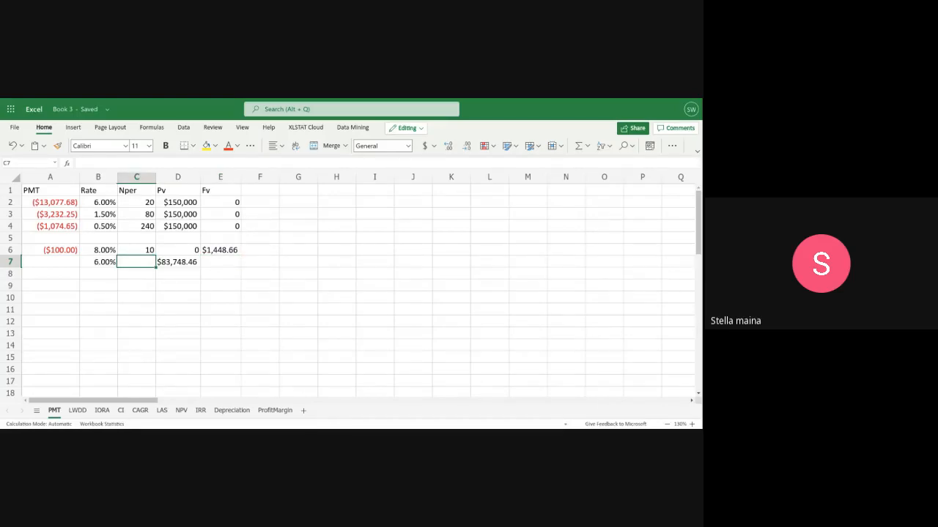
text(20)
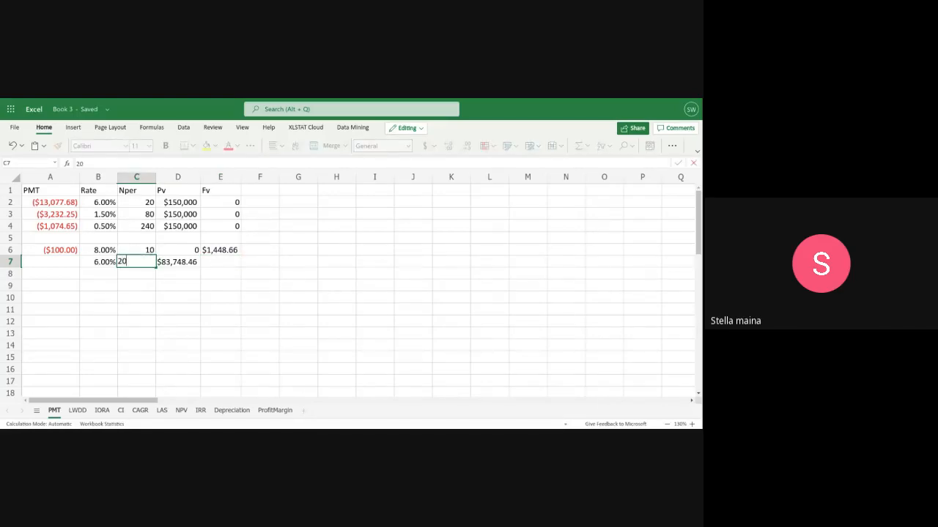
click(216, 263)
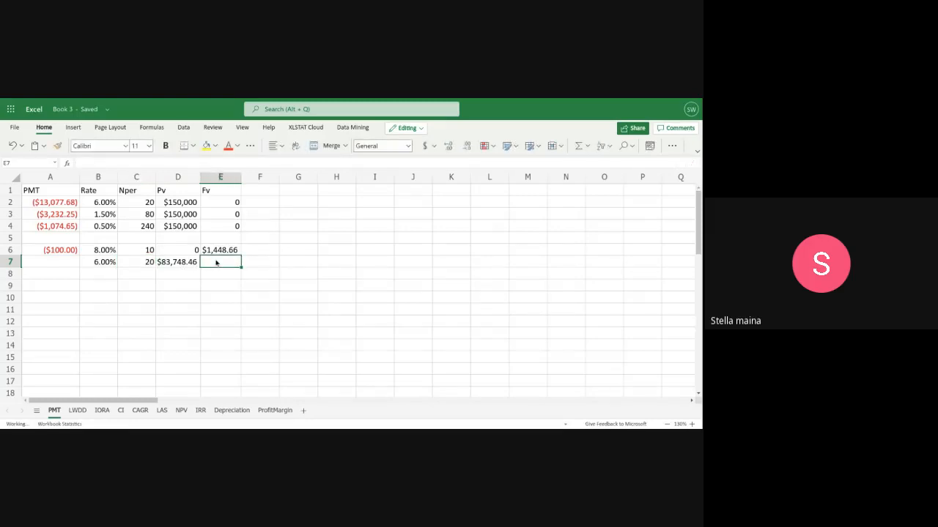
text(0)
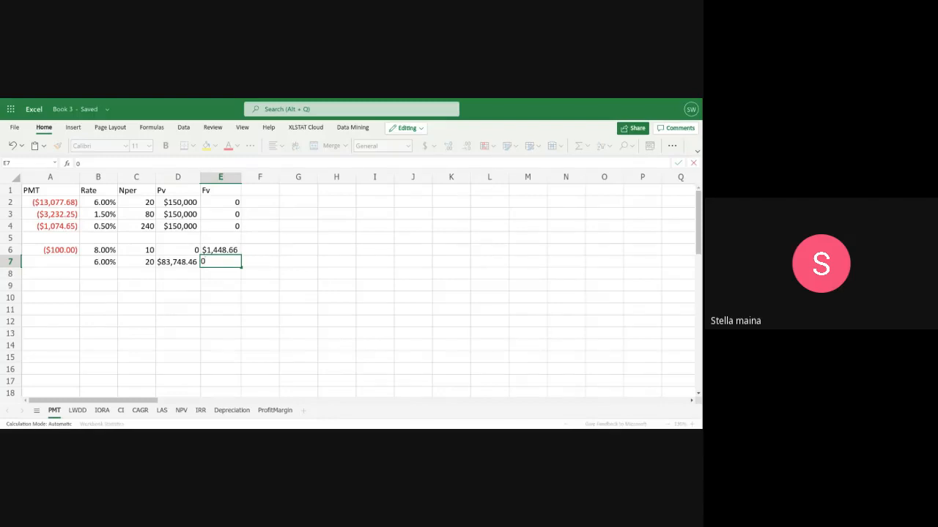
Change the rate in B7 to 0.50% and the number of periods in C7 to 240
click(105, 263)
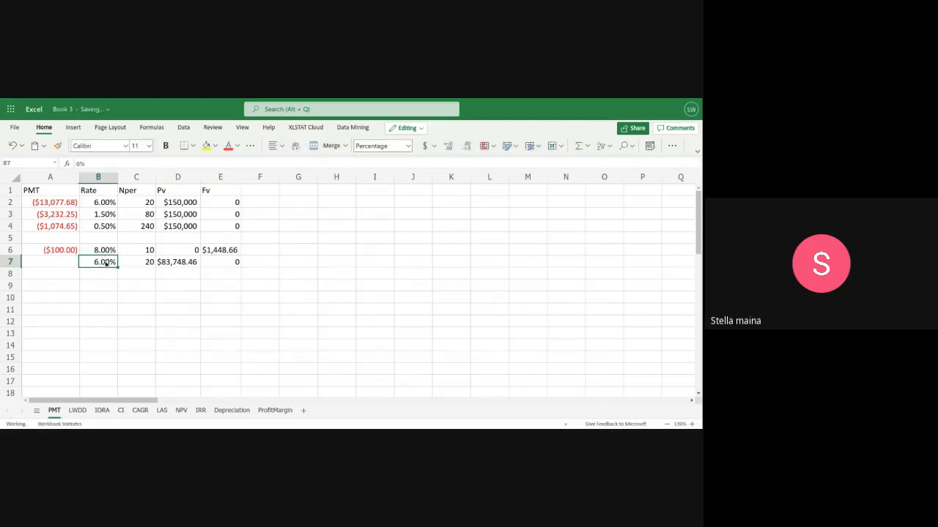
double_click(104, 263)
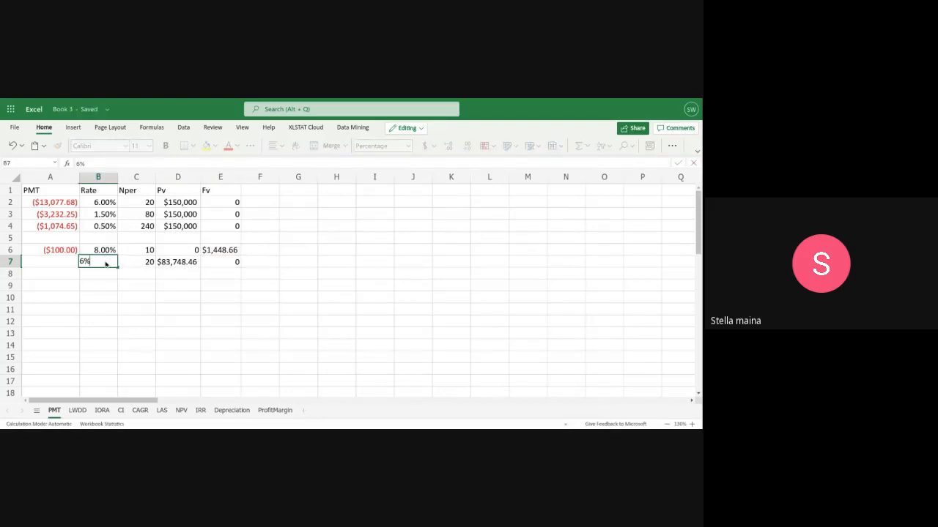
key(BackSpace)
key(BackSpace)
text(0.50%)
click(144, 262)
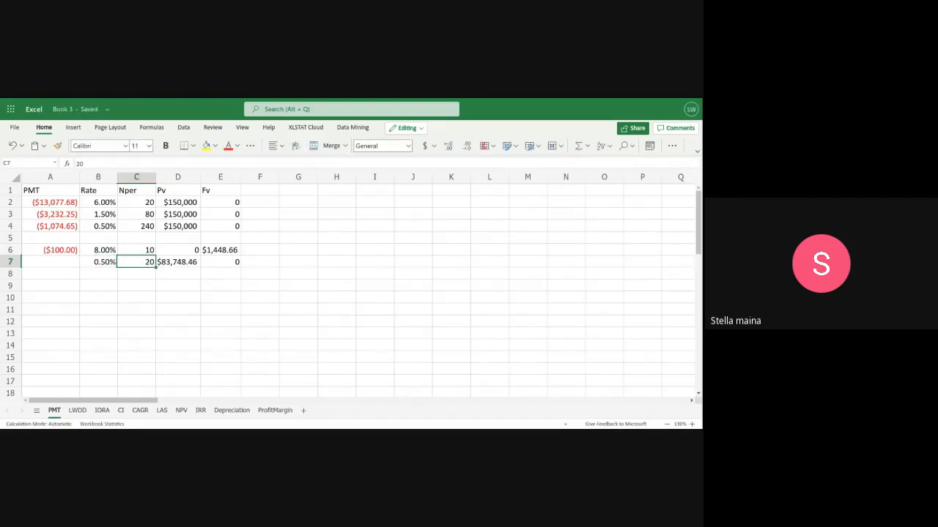
key(BackSpace)
text(240)
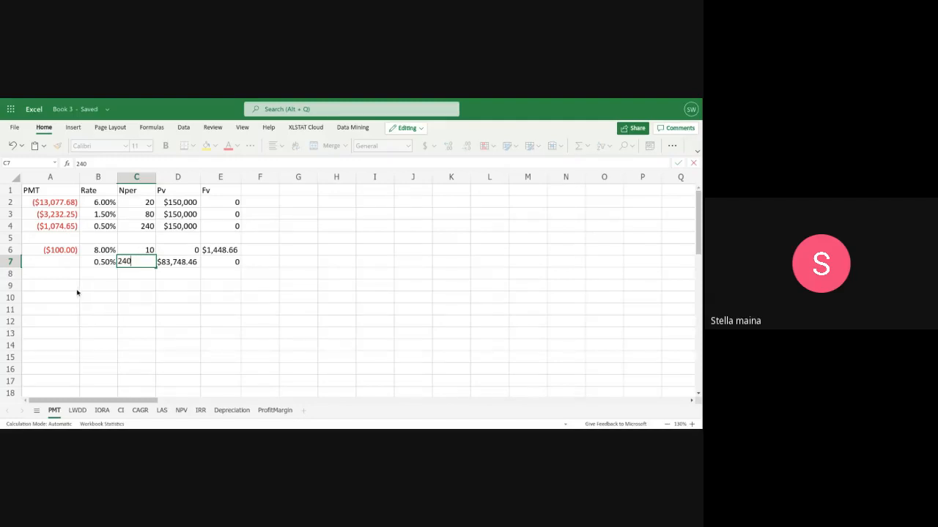
Fill the PMT formula from A6 down into A7 to calculate the payment for the $83,748.46 case
click(63, 265)
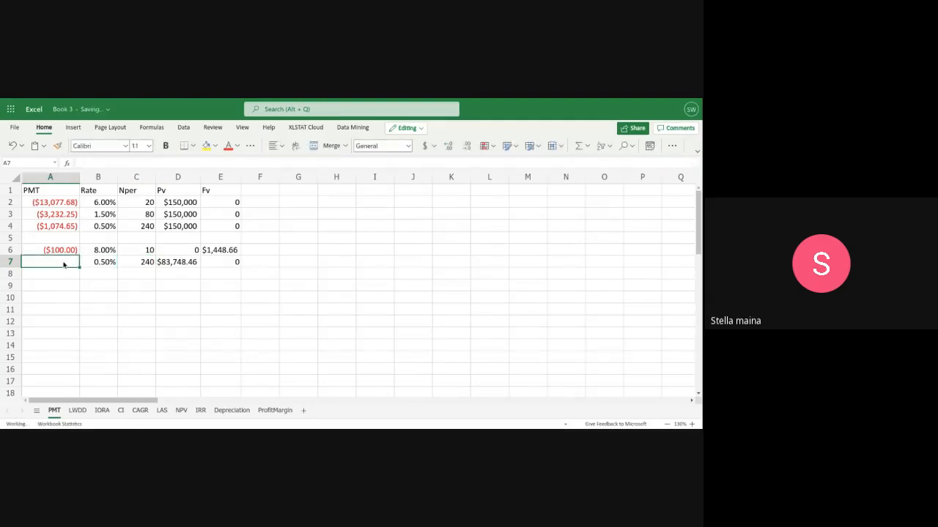
click(59, 252)
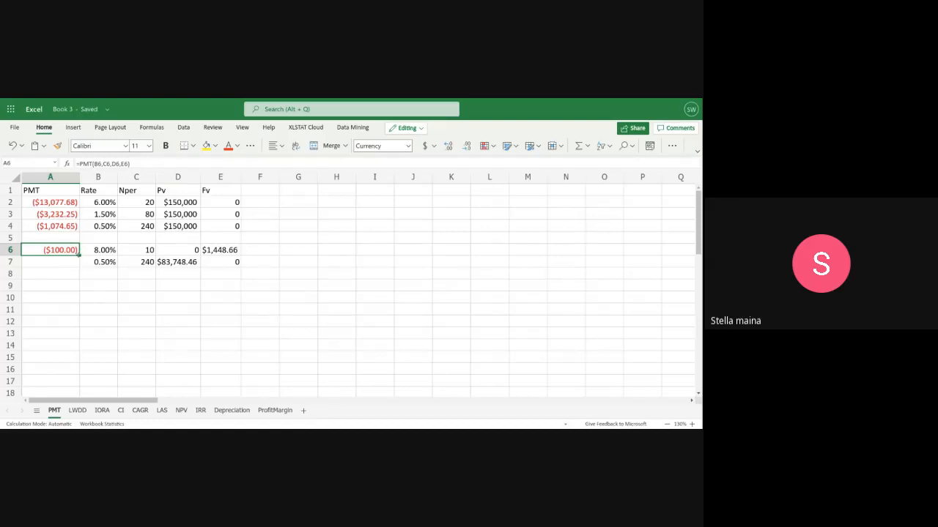
drag(79, 256, 78, 267)
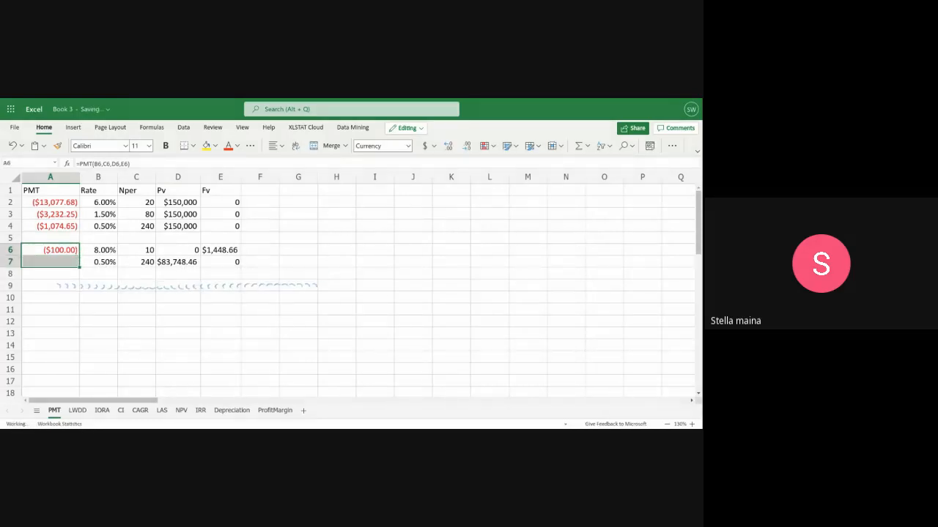
click(61, 272)
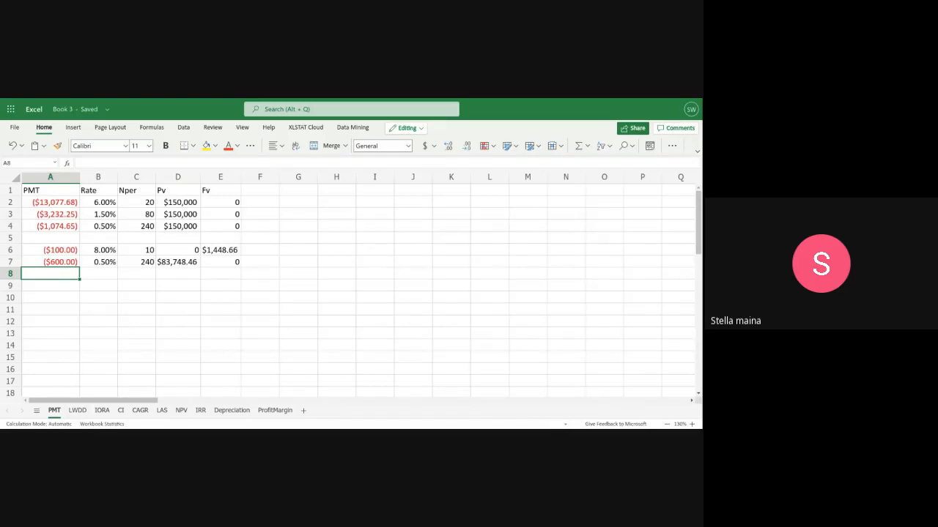
Check the column headings on the LWDD sheet and return to the PMT sheet
click(50, 298)
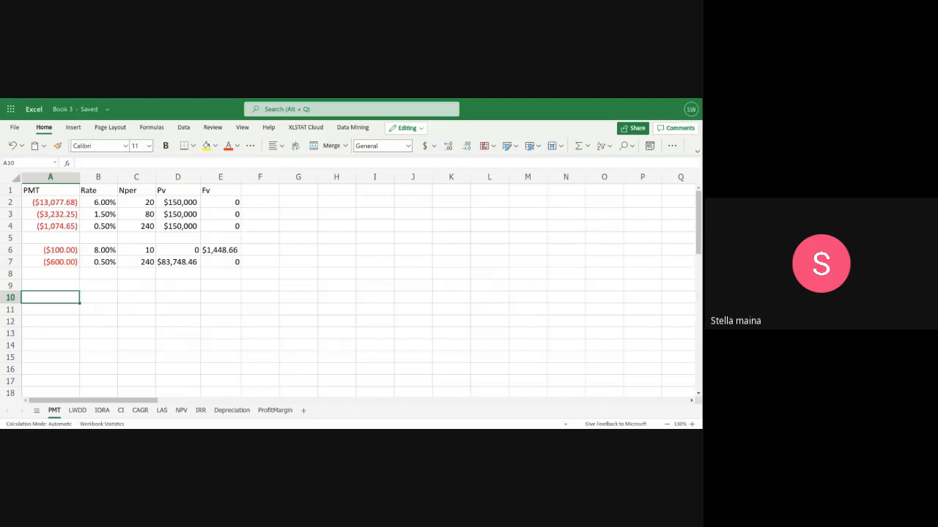
click(77, 410)
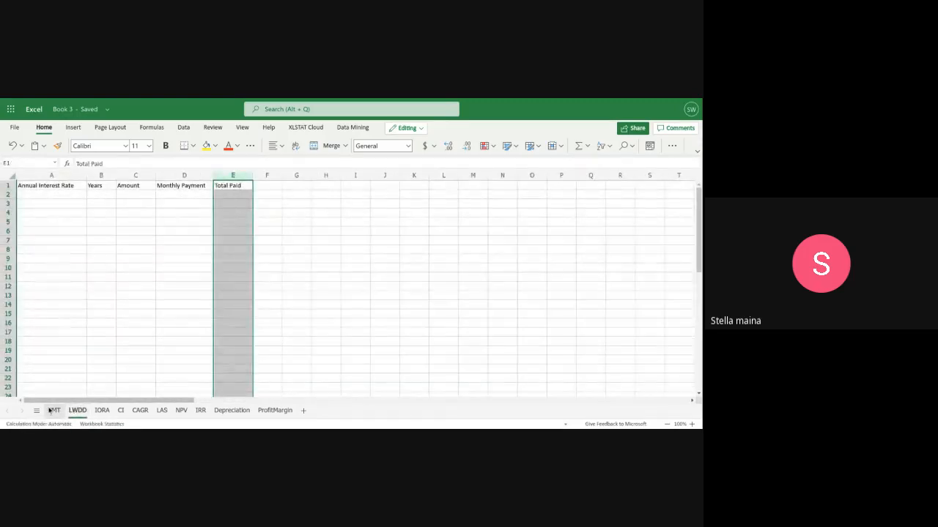
click(52, 410)
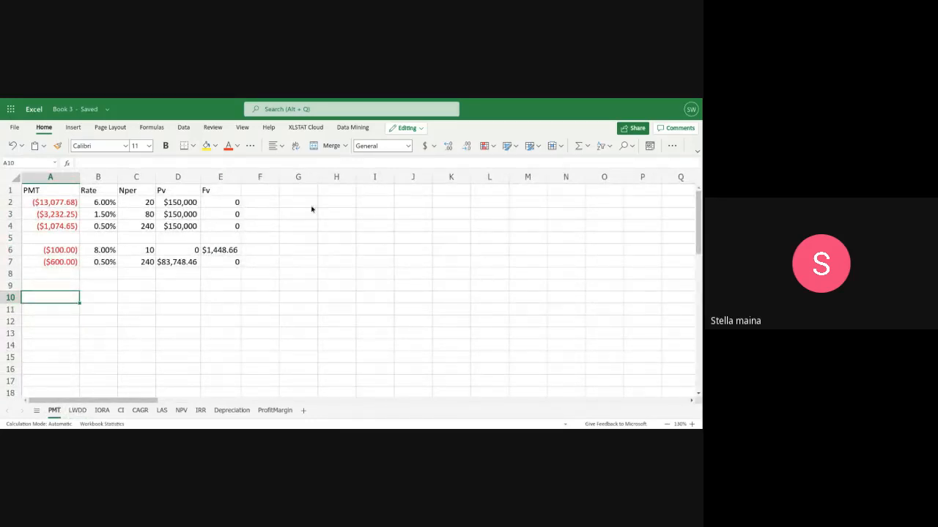
Widen column H on the PMT sheet to make room for text labels
click(340, 194)
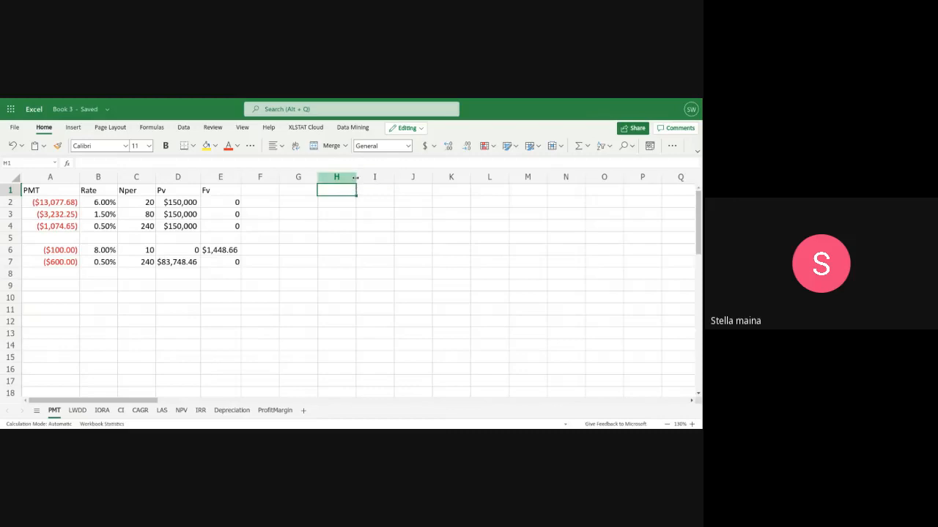
click(387, 178)
click(343, 180)
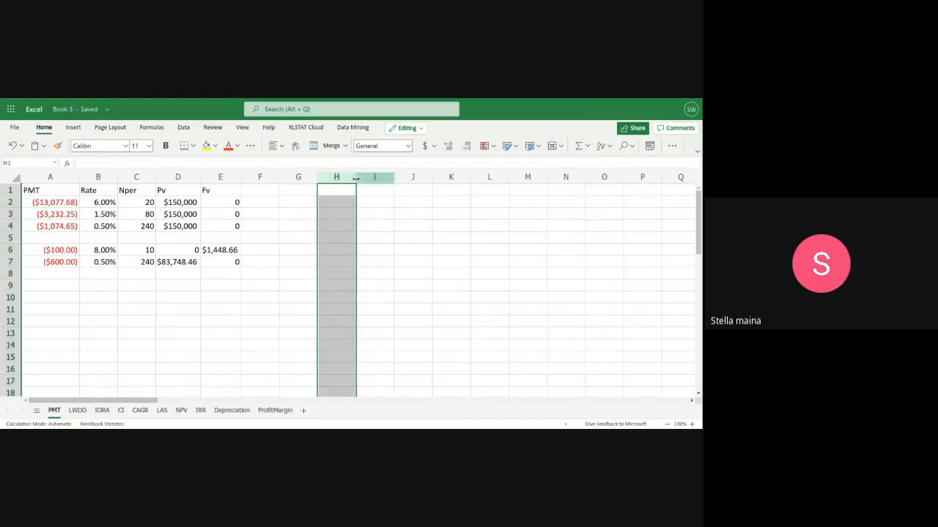
drag(356, 177, 387, 181)
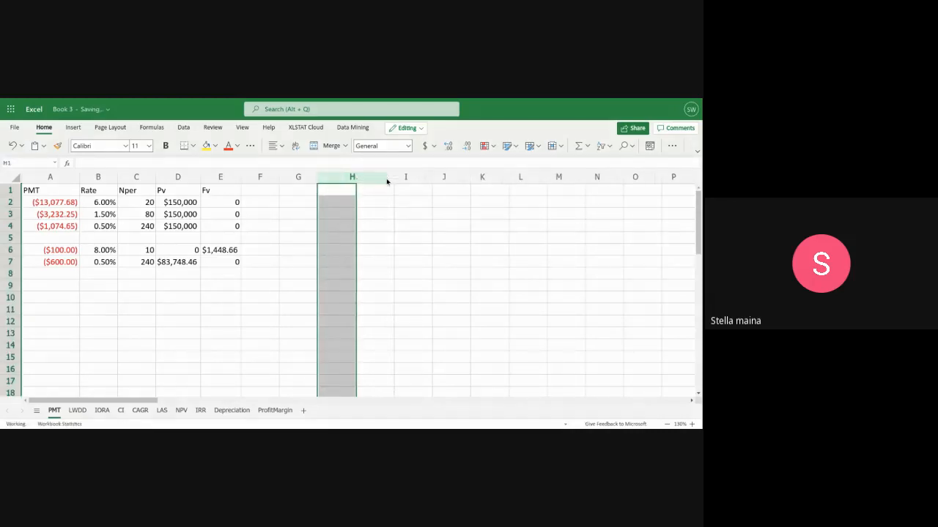
Enter the label "Annual Interest Rate" in H2, replacing the wrongly capitalized first attempt
click(343, 203)
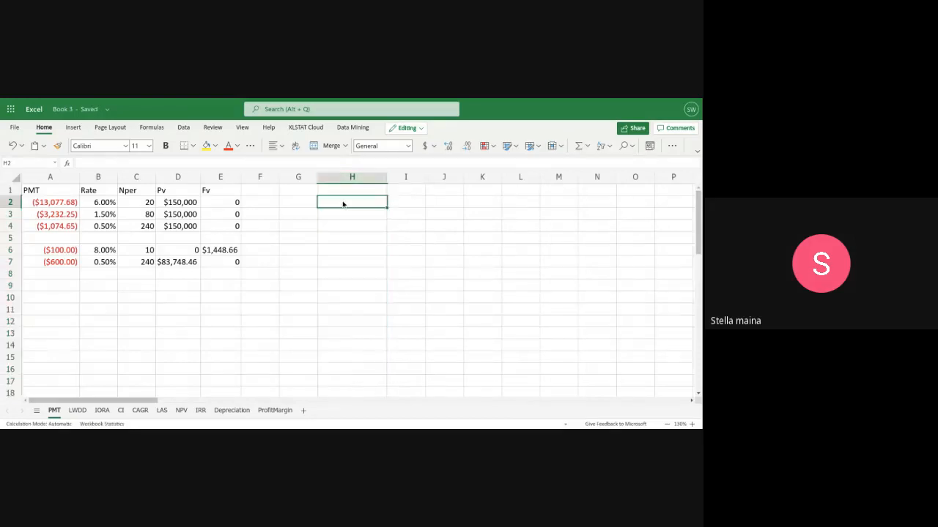
text(NNU)
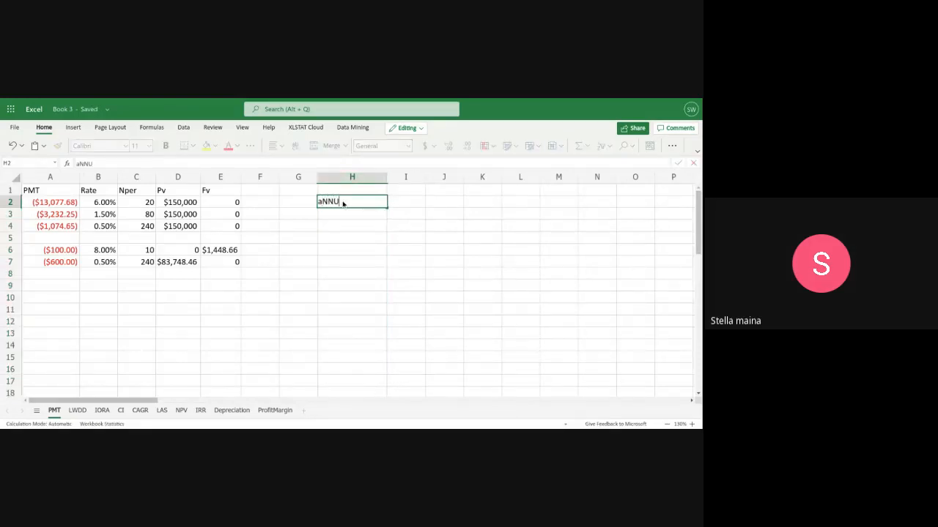
text(AL INTEREST)
key(BackSpace)
key(BackSpace)
key(BackSpace)
key(BackSpace)
key(BackSpace)
key(BackSpace)
key(BackSpace)
key(BackSpace)
key(BackSpace)
key(BackSpace)
key(BackSpace)
key(BackSpace)
key(BackSpace)
key(BackSpace)
key(BackSpace)
text(Annual Interest Rate)
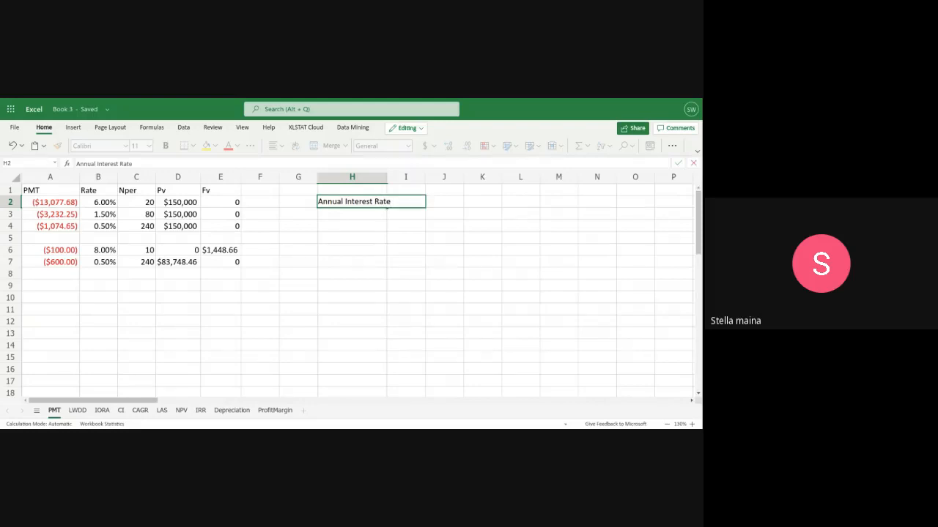
Commit the label in H2 and auto-fit column H to the width of its text
key(Return)
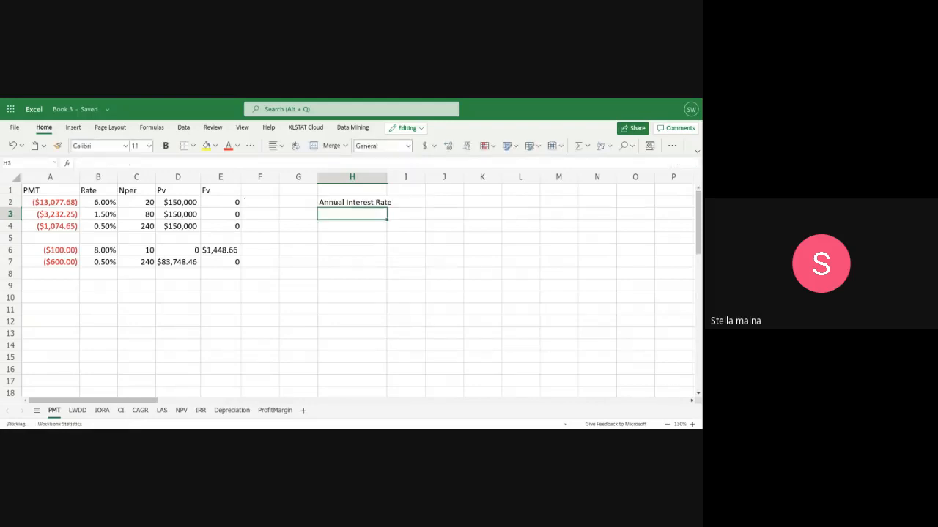
click(387, 180)
click(387, 178)
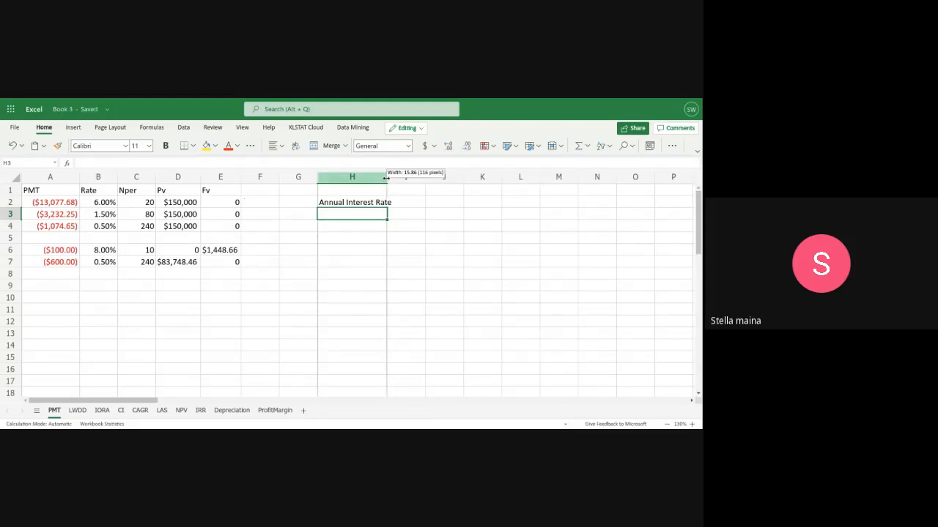
double_click(387, 178)
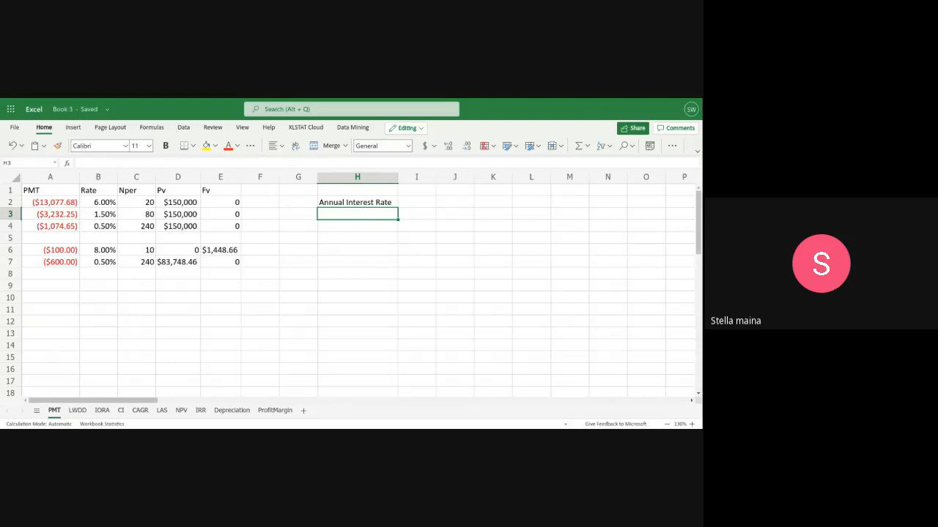
Add the labels "Years" in H3 and "Yearly Payment" in H4 below Annual Interest Rate
text(Years)
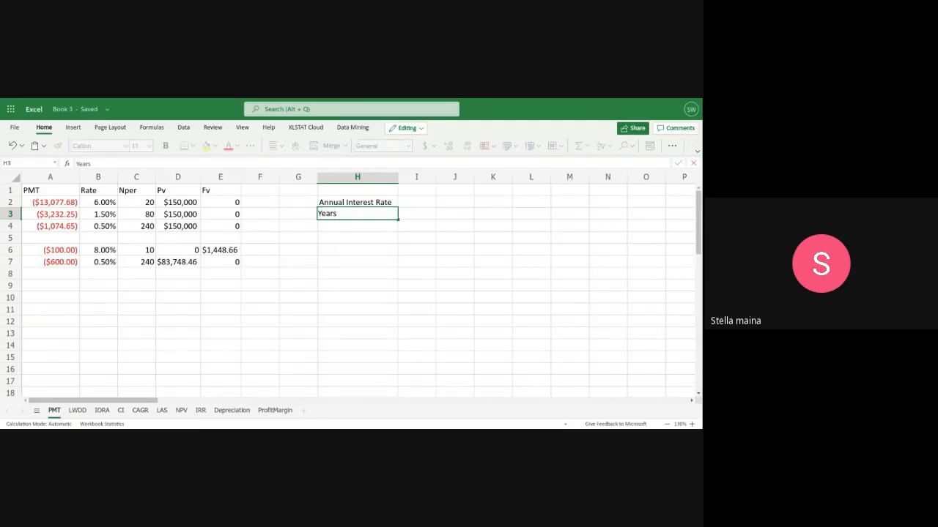
click(349, 229)
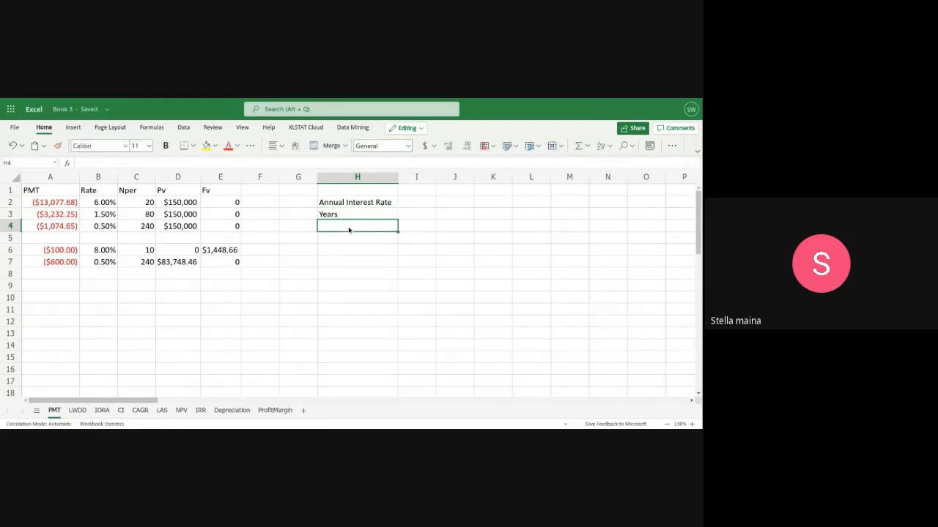
text(Yearly)
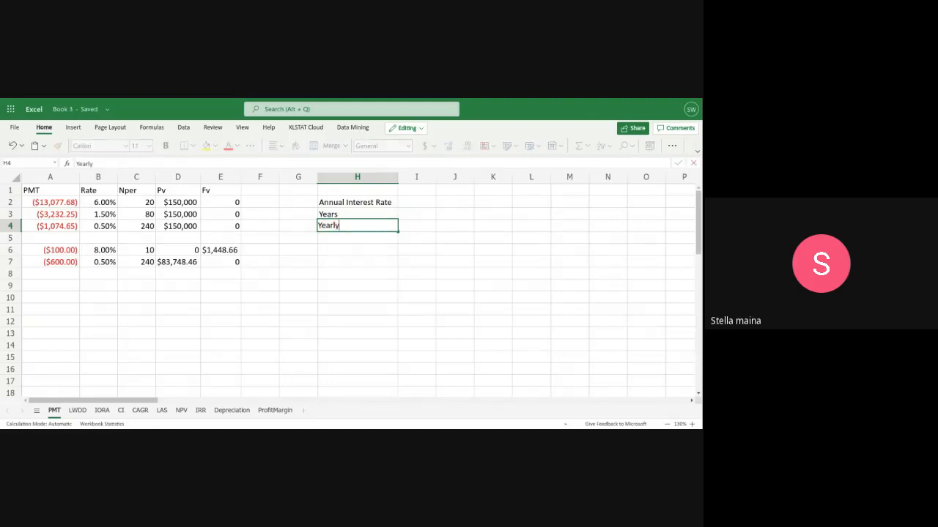
text( Payment)
Enter the label "Future Value" in H6, leaving row 5 blank beneath Yearly Payment
click(352, 252)
text(futer)
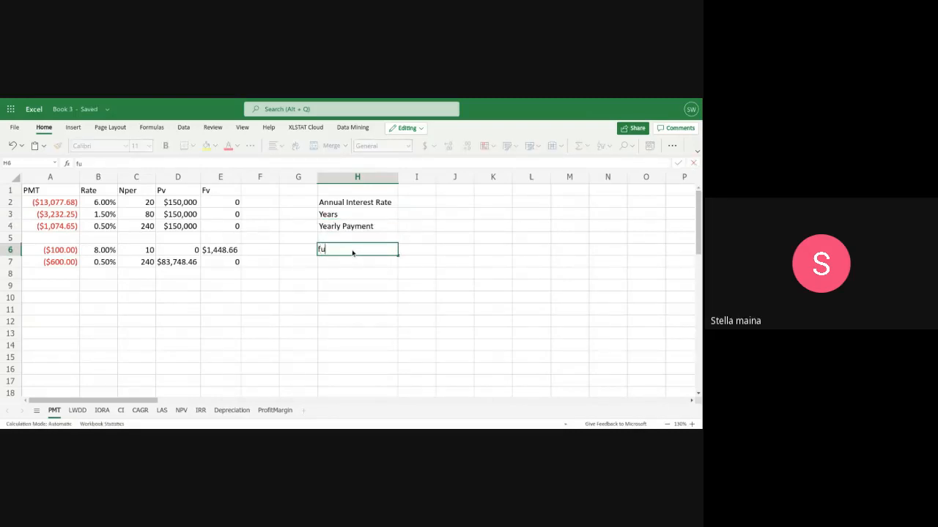
key(BackSpace)
key(BackSpace)
key(BackSpace)
key(BackSpace)
text(Future Value)
Fill in the values beside the labels: 8% in I2, 10 in I3 and ($100.00) in I4
click(405, 202)
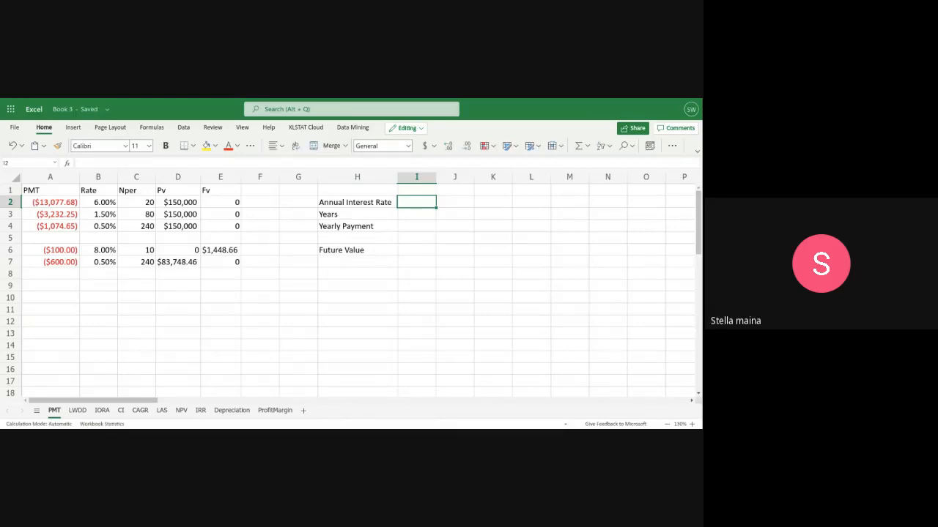
text(*%)
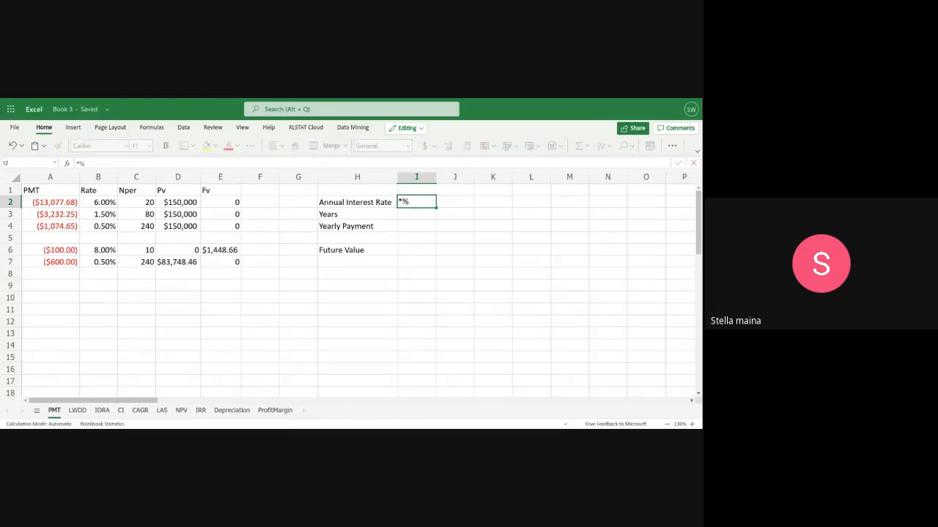
key(BackSpace)
key(BackSpace)
text(8%)
click(417, 214)
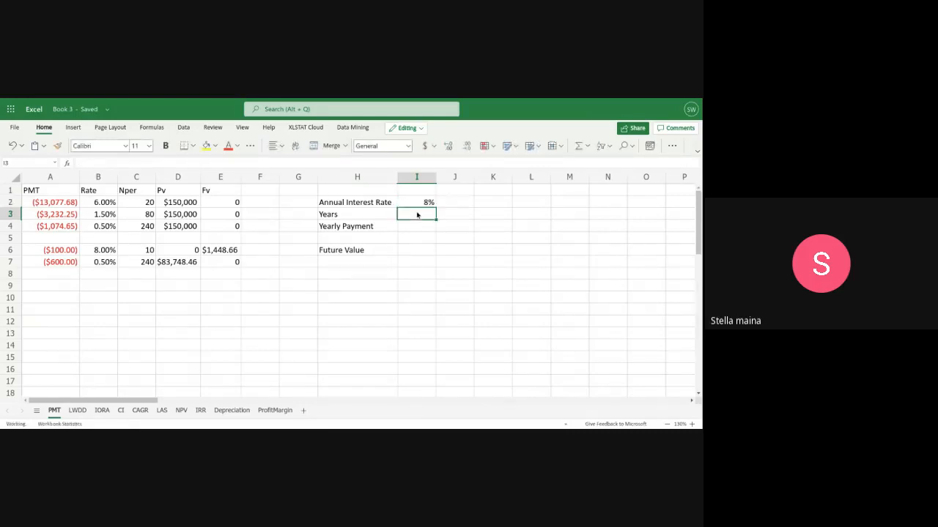
text(10)
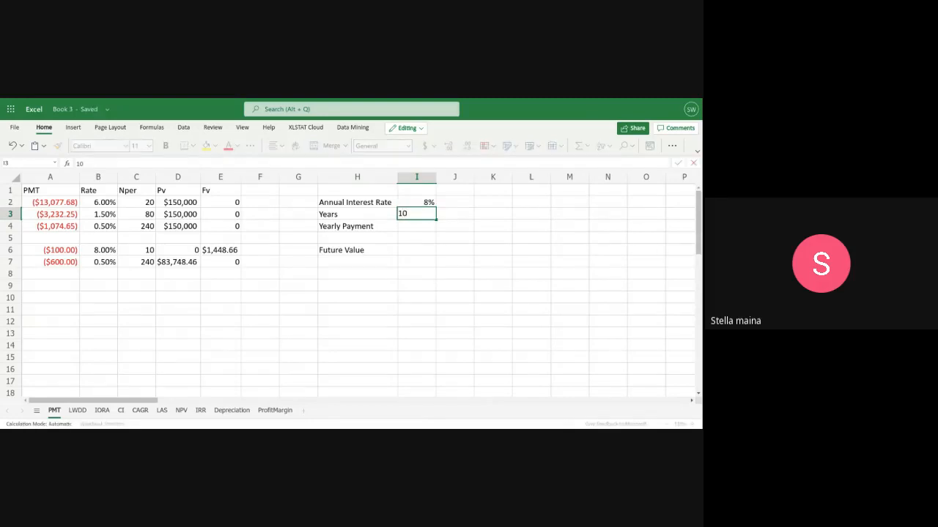
click(417, 227)
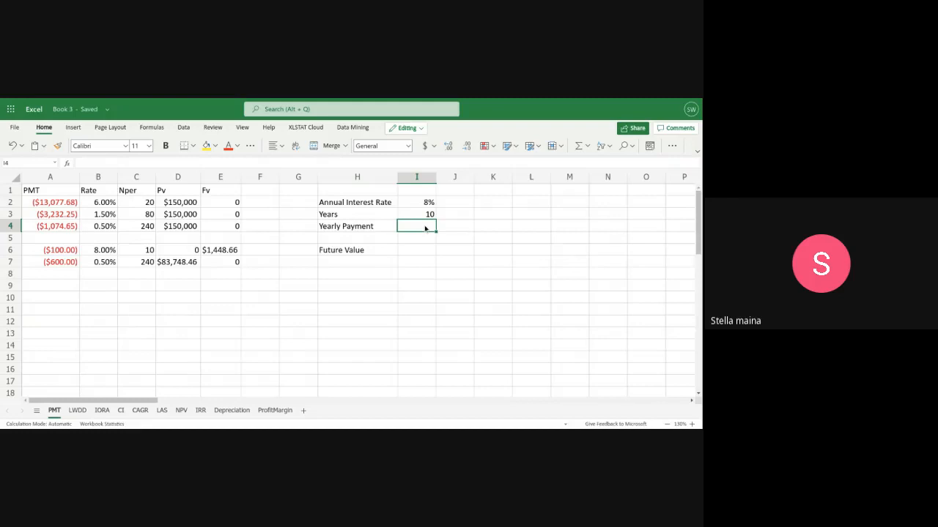
text(()
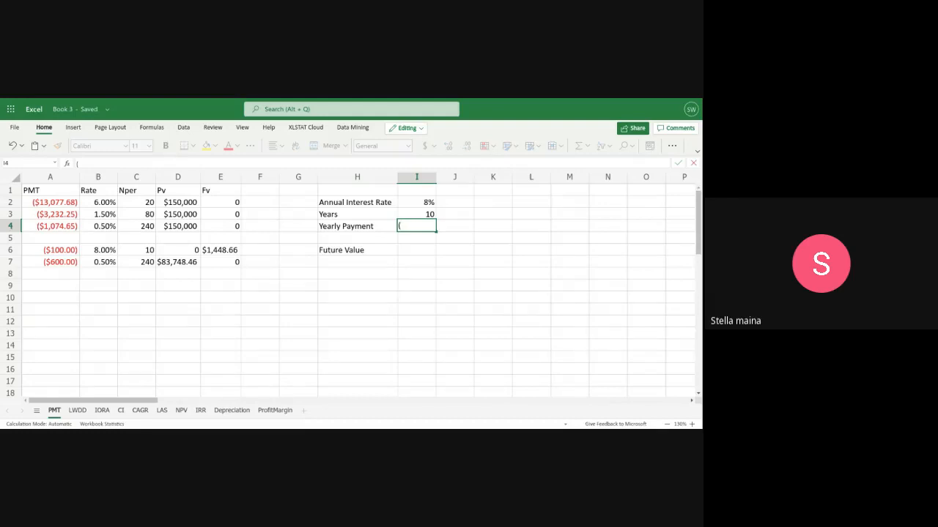
text($100.00))
Calculate the future value in I6 with =FV(I2,I3,I4) and widen column I enough to display the amount
click(403, 251)
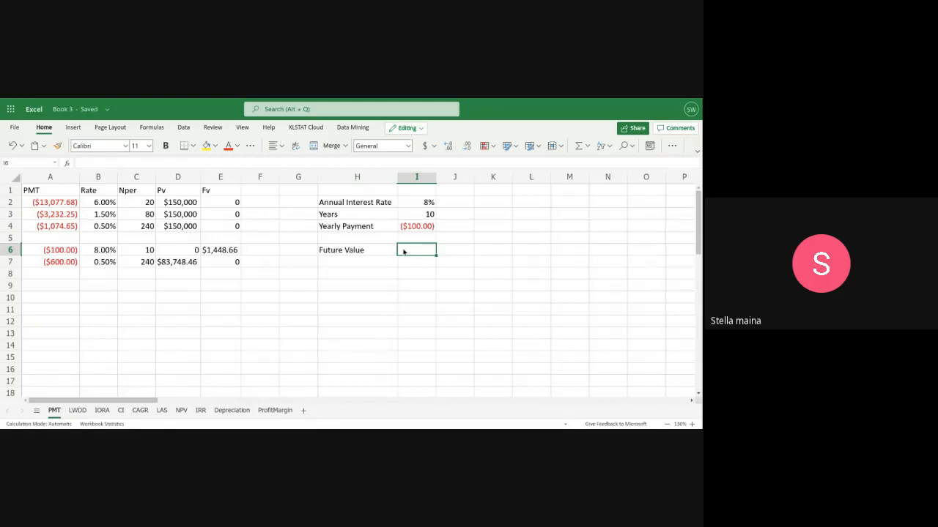
text(=)
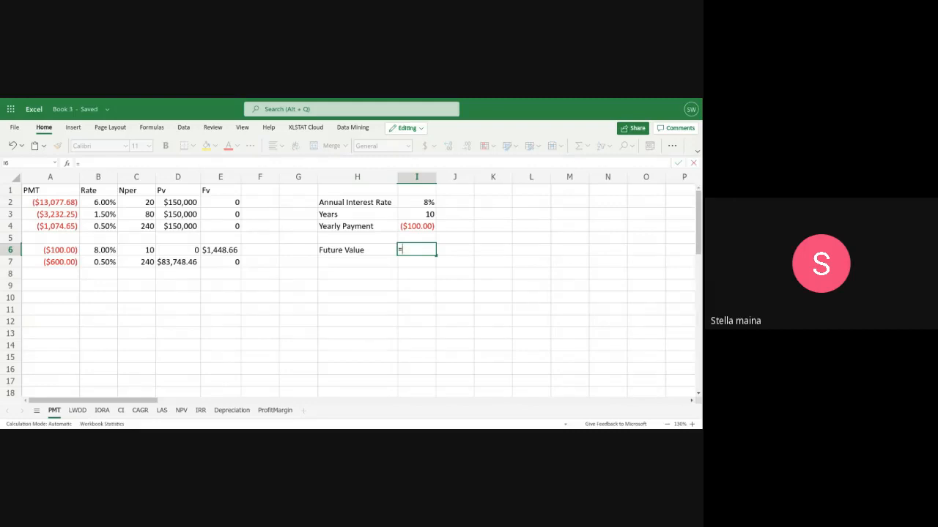
text(FV)
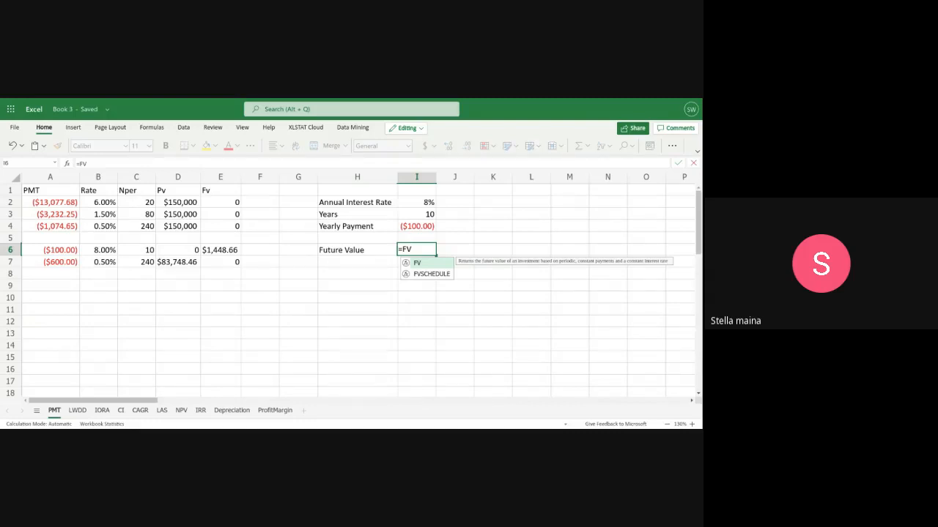
text(()
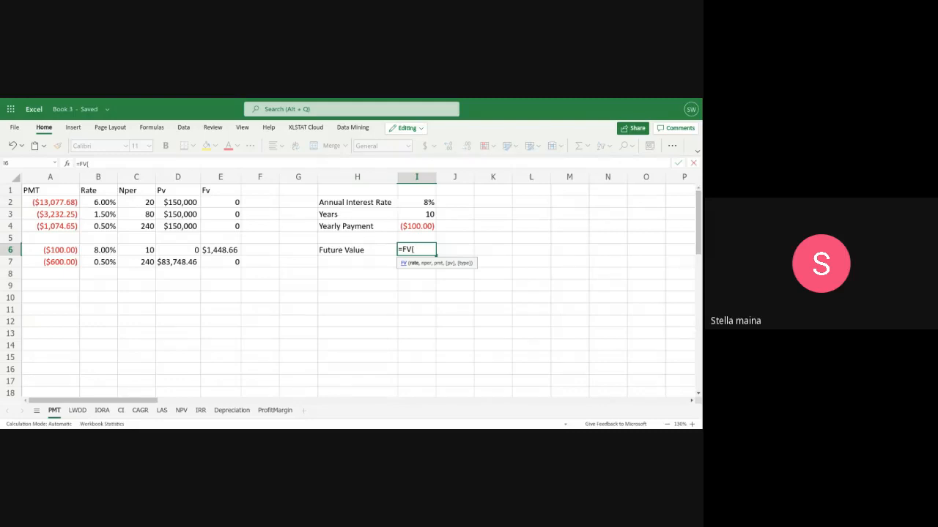
text(I1)
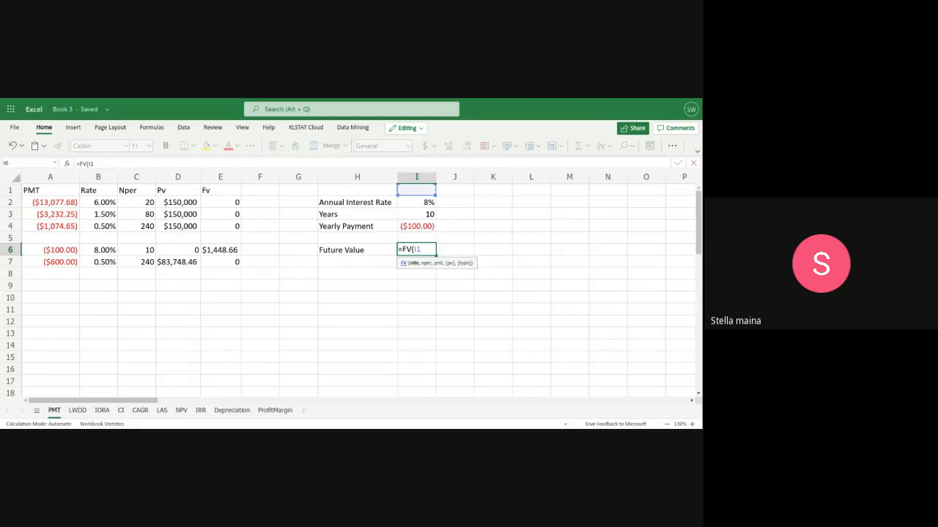
key(BackSpace)
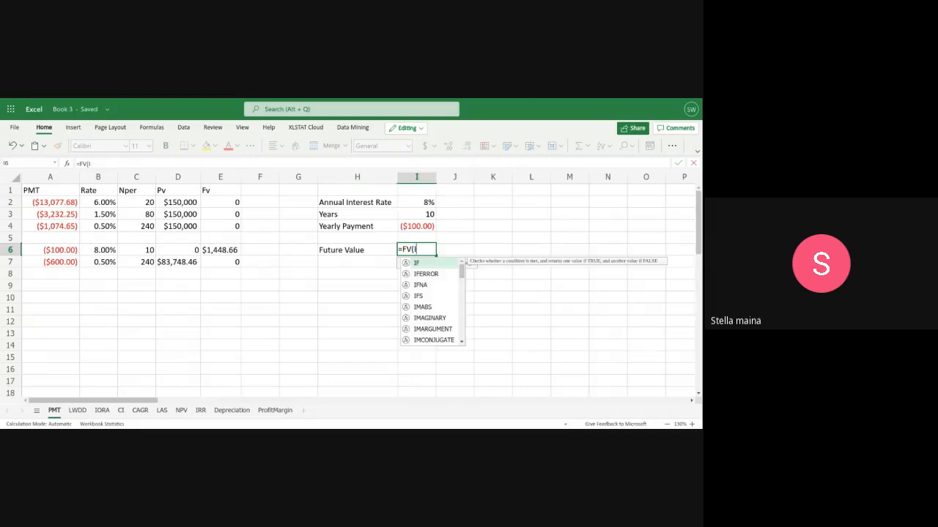
text(2)
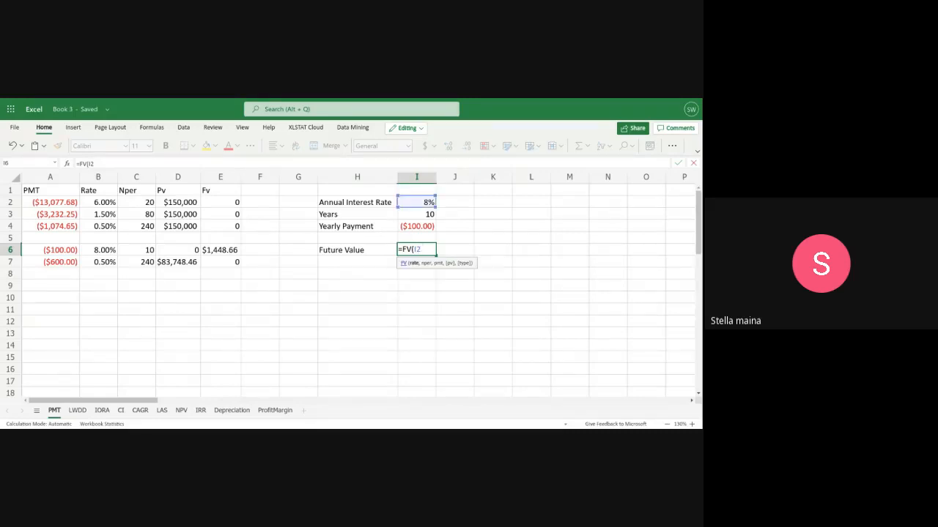
text(,I)
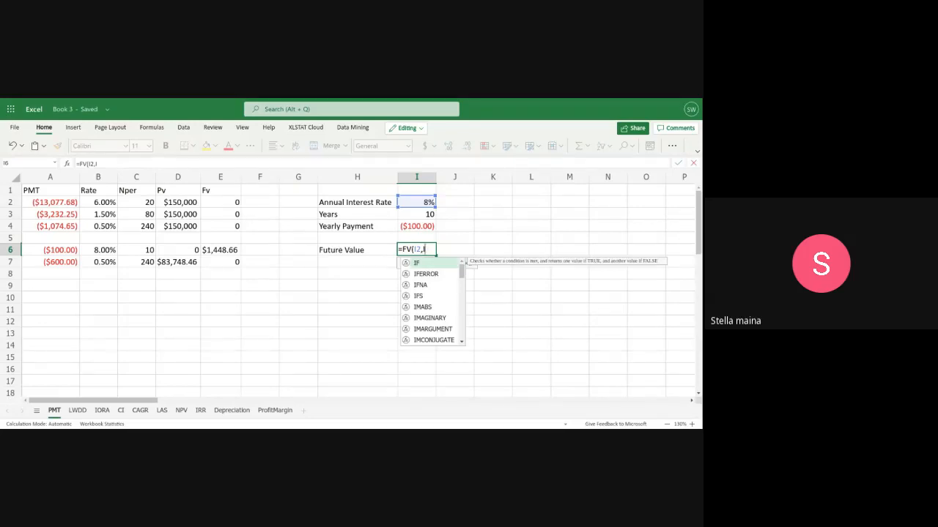
text(3,)
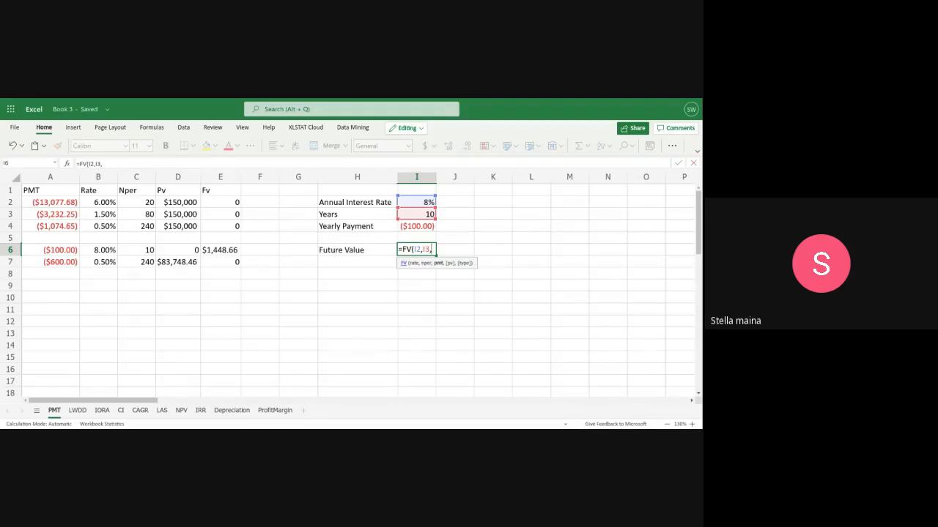
text(I4)
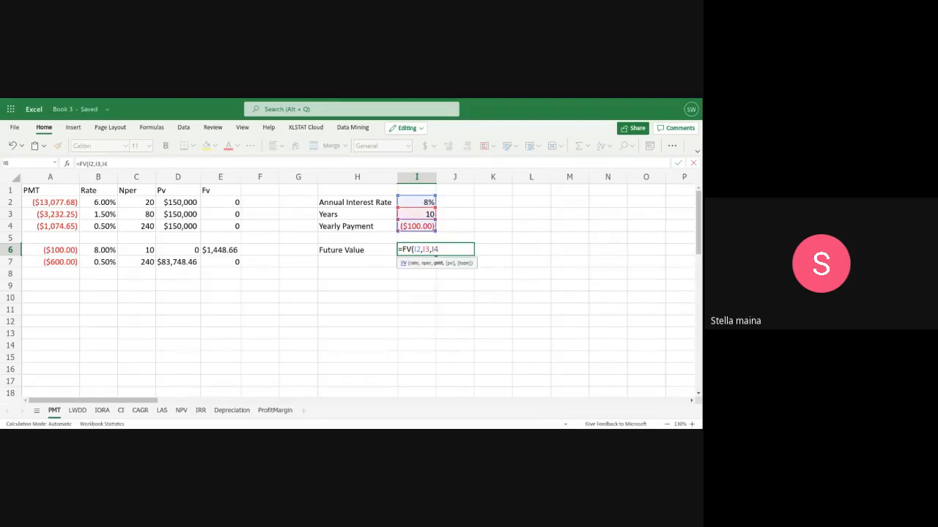
text())
key(Return)
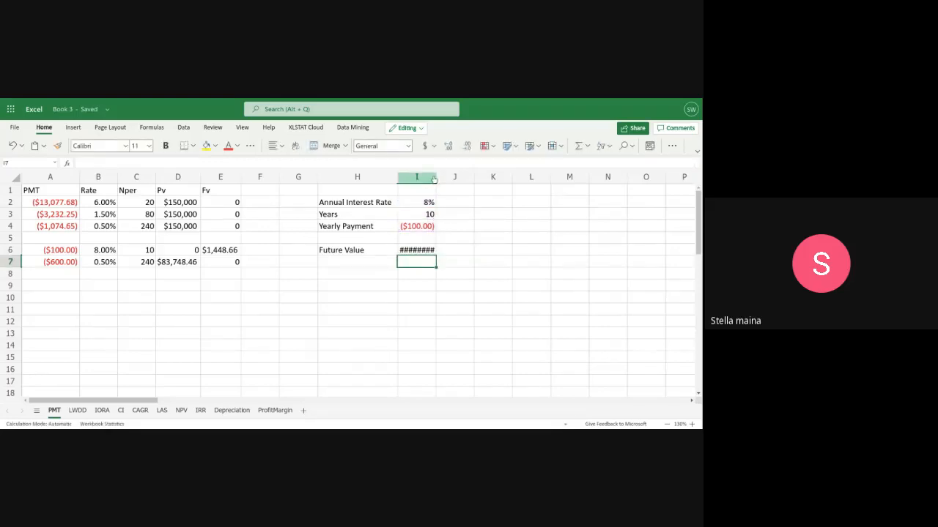
drag(433, 177, 448, 177)
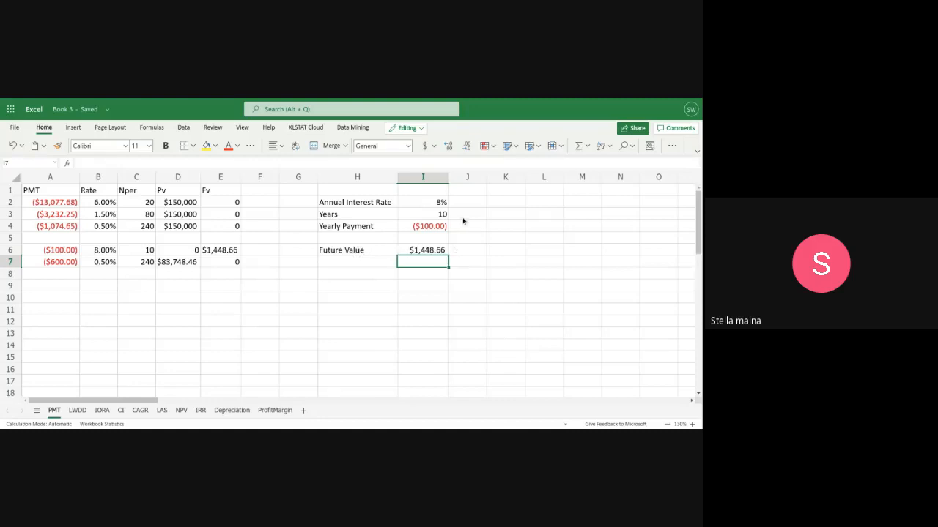
Enter a second set of inputs in column K: 6.00% in K2, 20 in K3 and $600.00 in K4
click(500, 205)
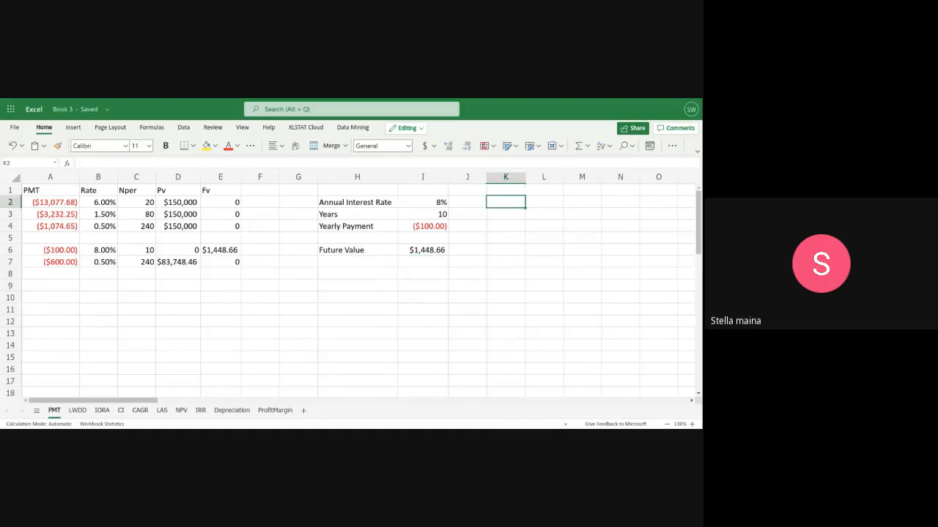
text(6.00%)
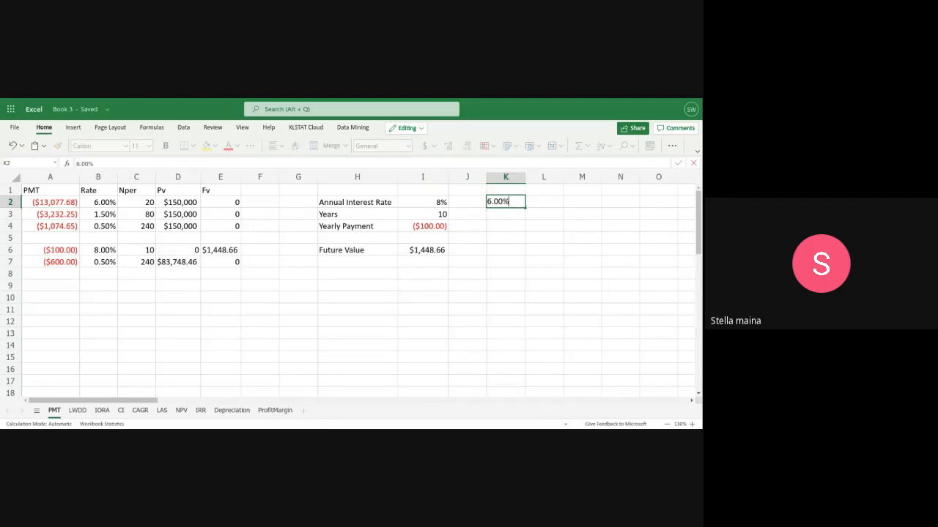
click(501, 216)
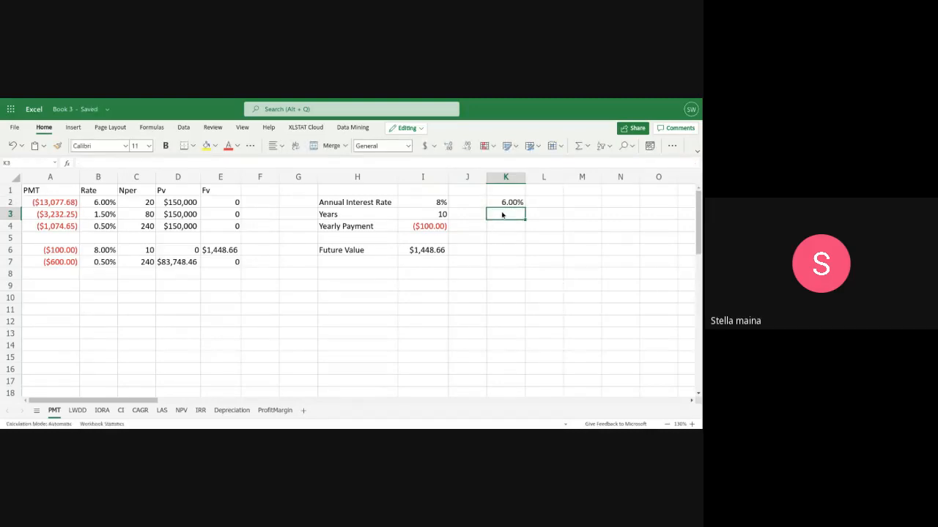
text(20)
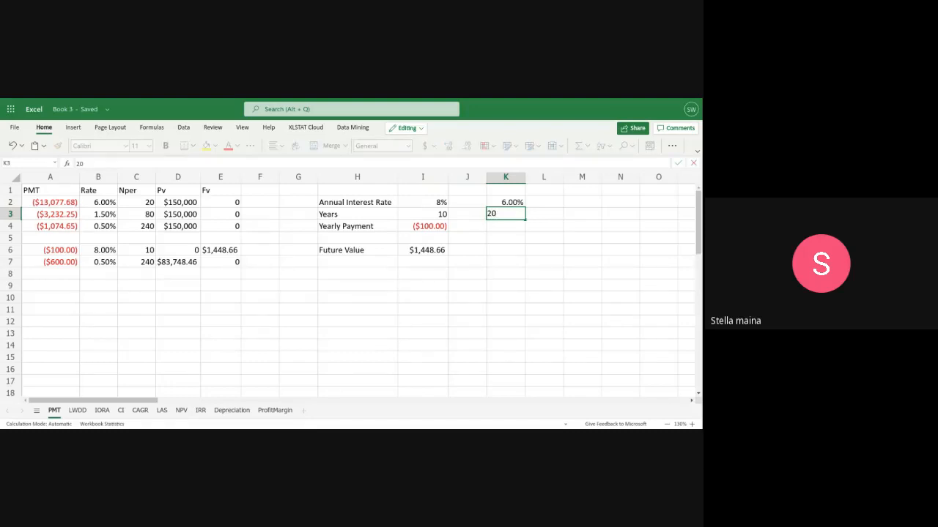
click(505, 230)
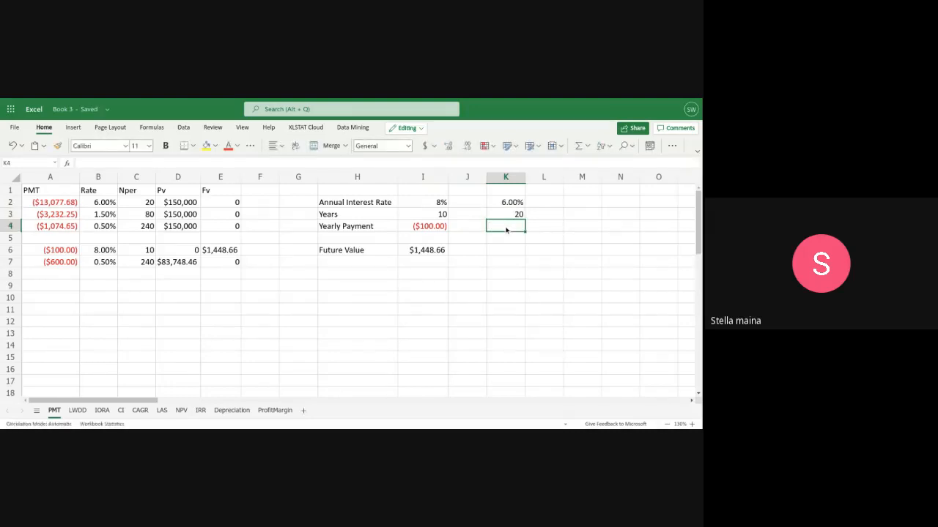
text($6)
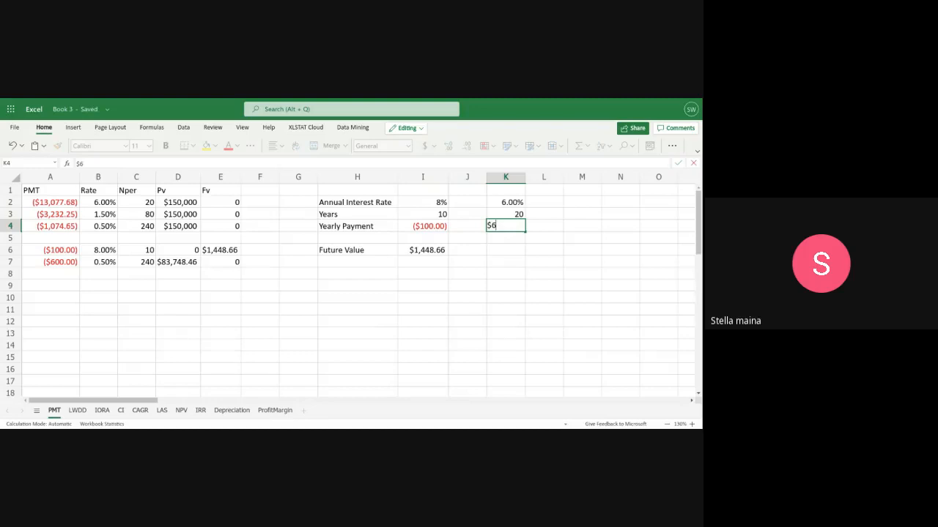
text(00.00)
Enter the label "Present Value" in J6, beside the calculated future value
click(469, 251)
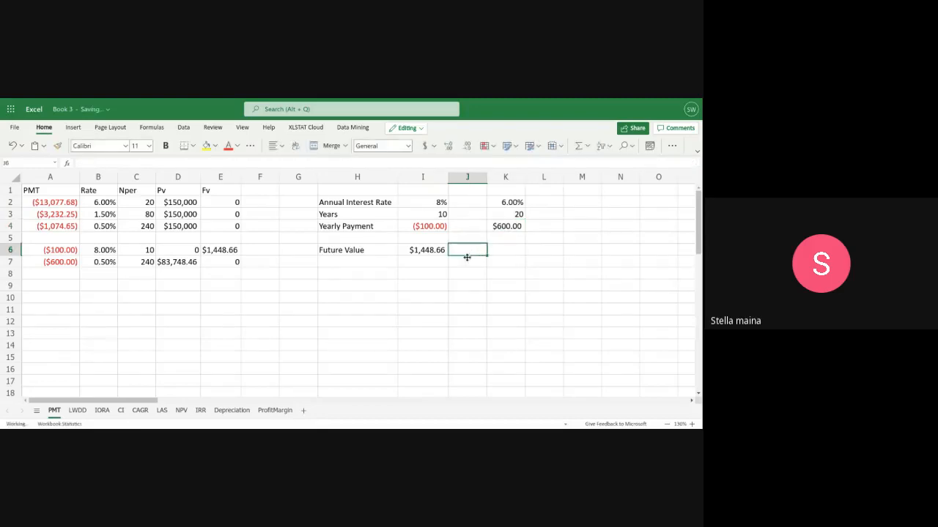
text(pRESENT)
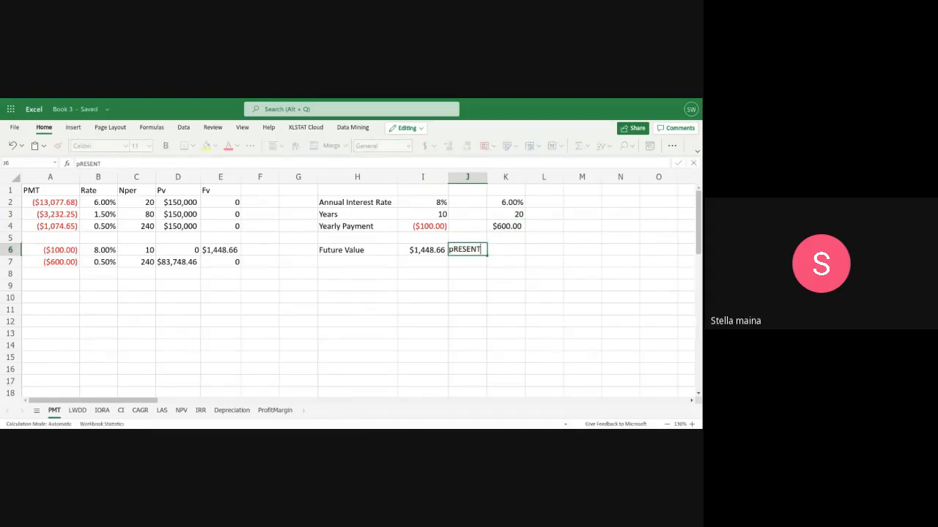
key(BackSpace)
key(BackSpace)
key(BackSpace)
key(BackSpace)
key(BackSpace)
key(BackSpace)
key(BackSpace)
text(Present Value)
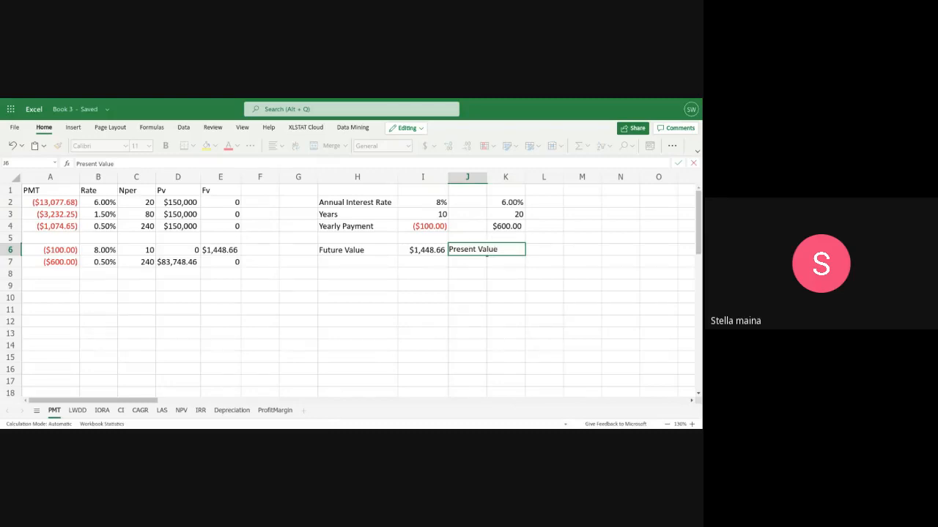
key(Return)
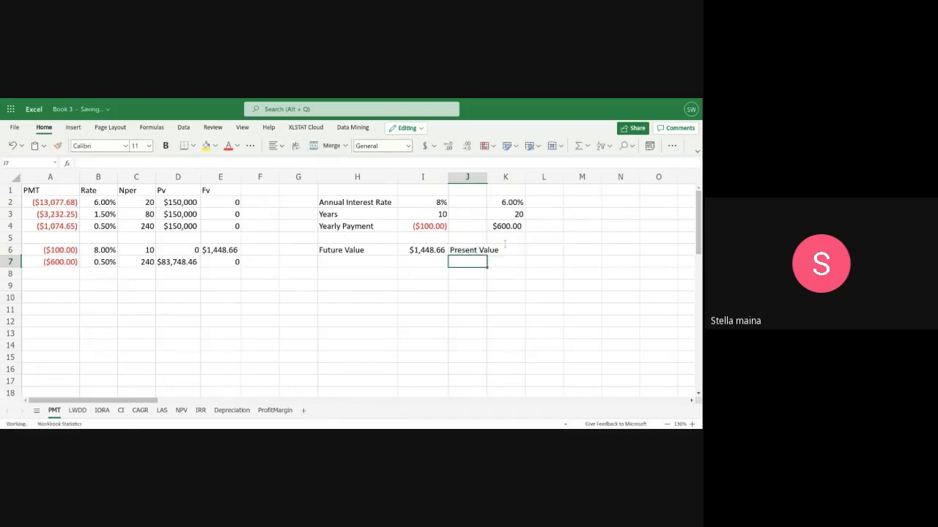
Calculate the present value in K6 with =PV(K2/12,K3*12,K4), and widen columns J and K enough to fit their contents
drag(487, 178, 505, 184)
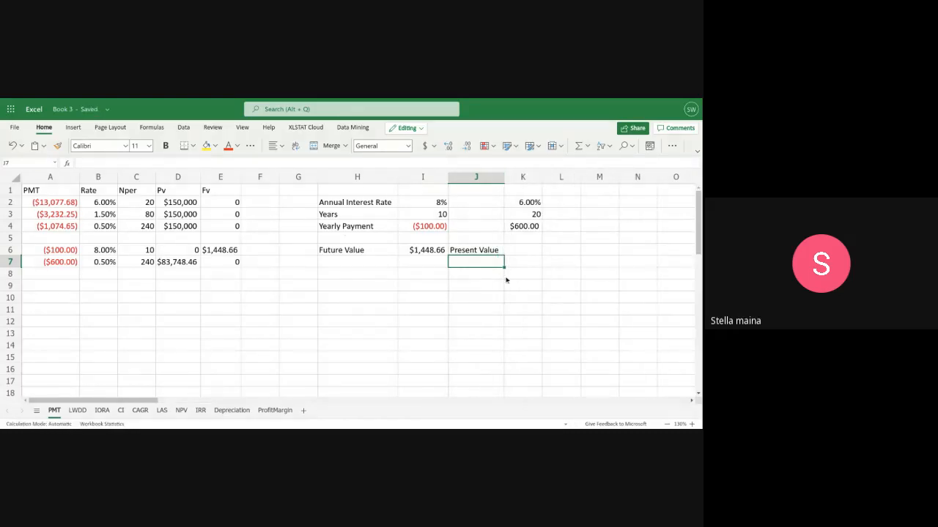
click(525, 250)
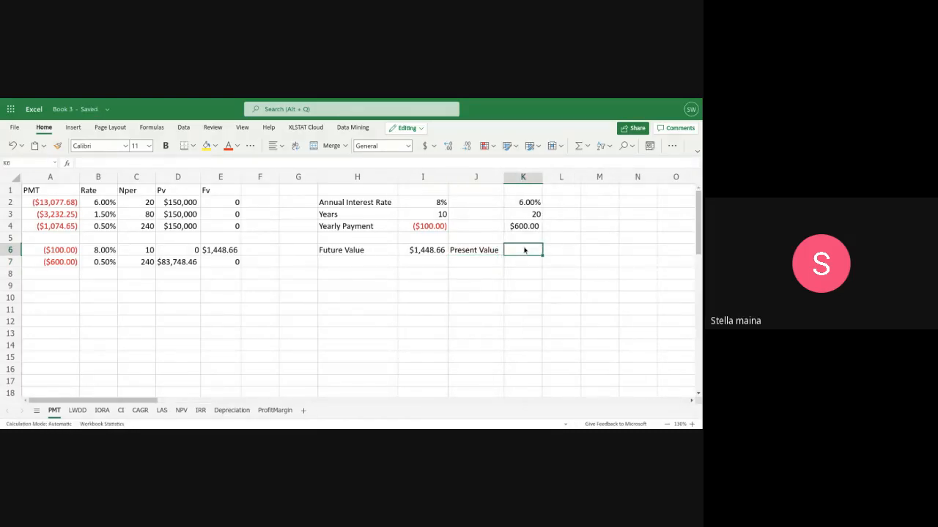
text(=)
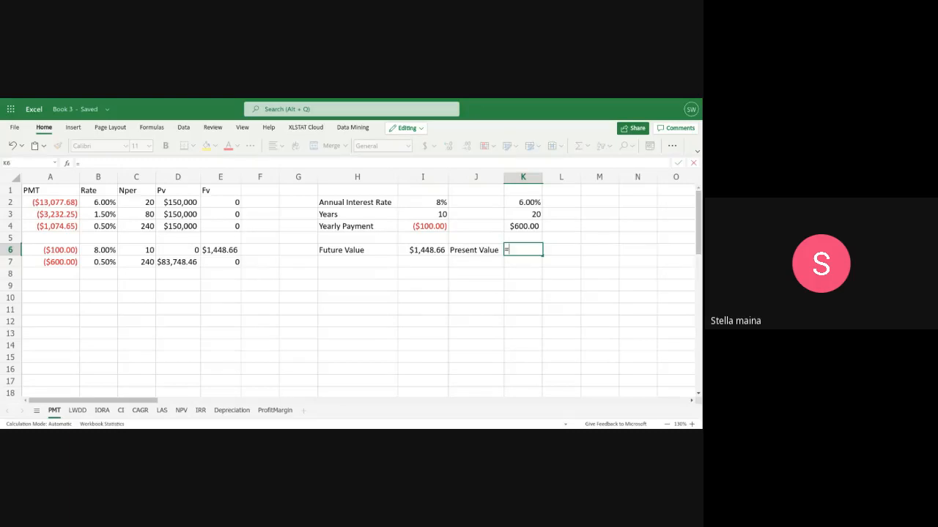
text(PV()
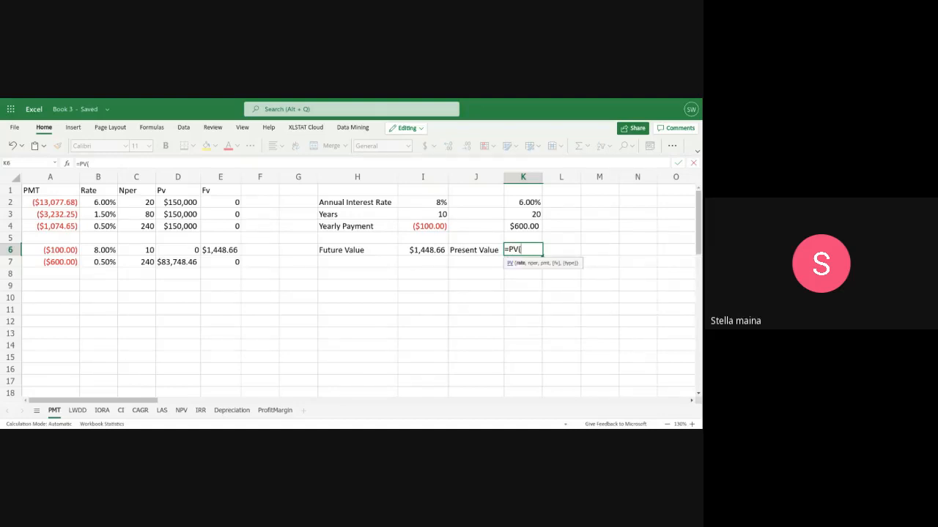
key(BackSpace)
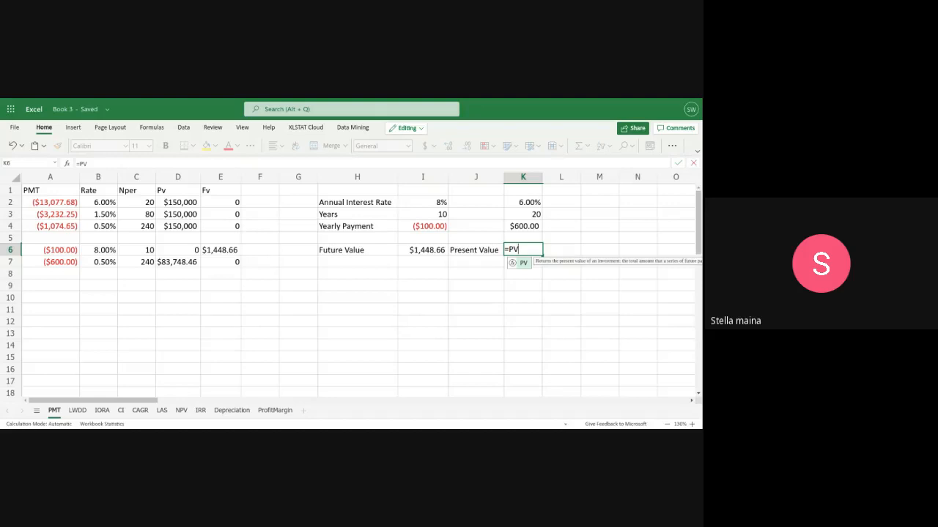
text(()
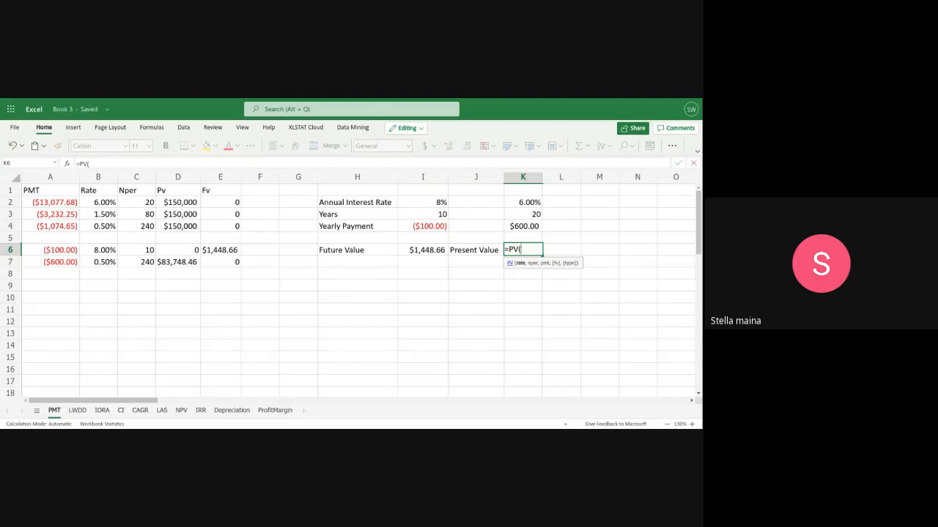
text(K2,)
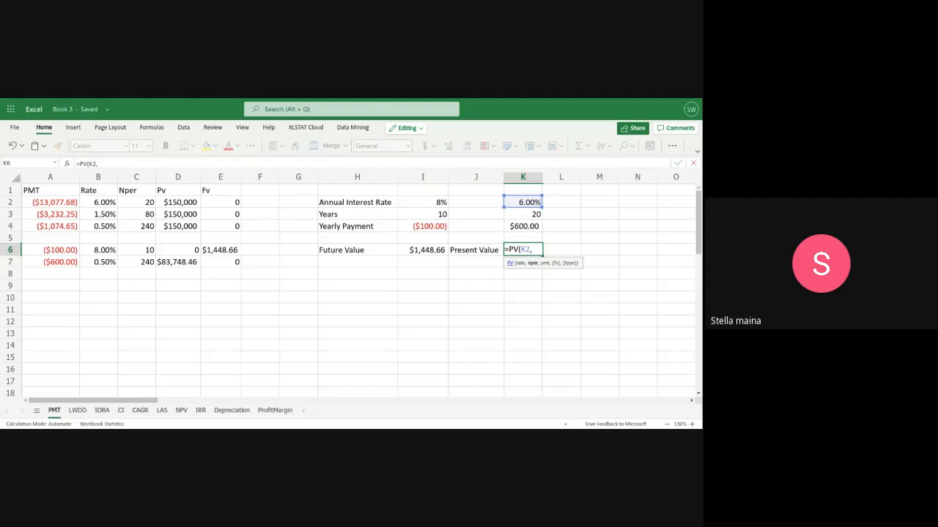
key(BackSpace)
text(/)
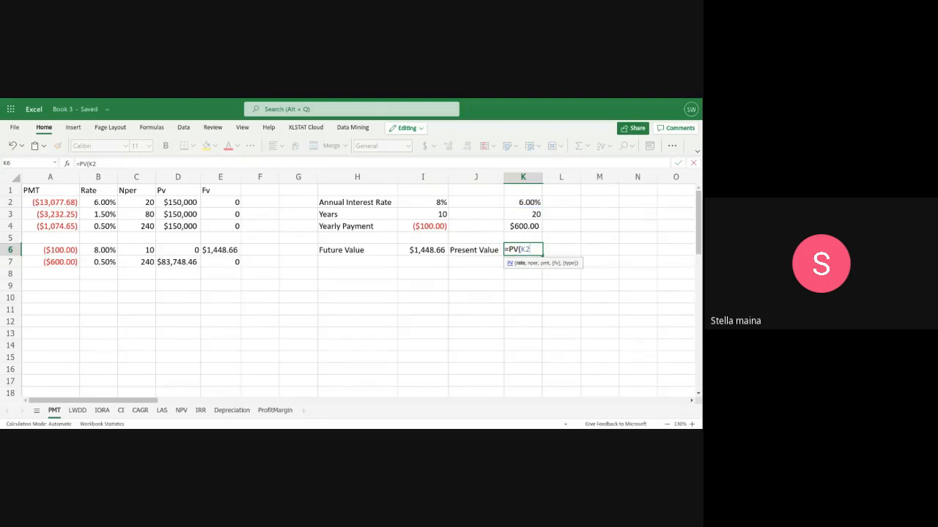
text(12,)
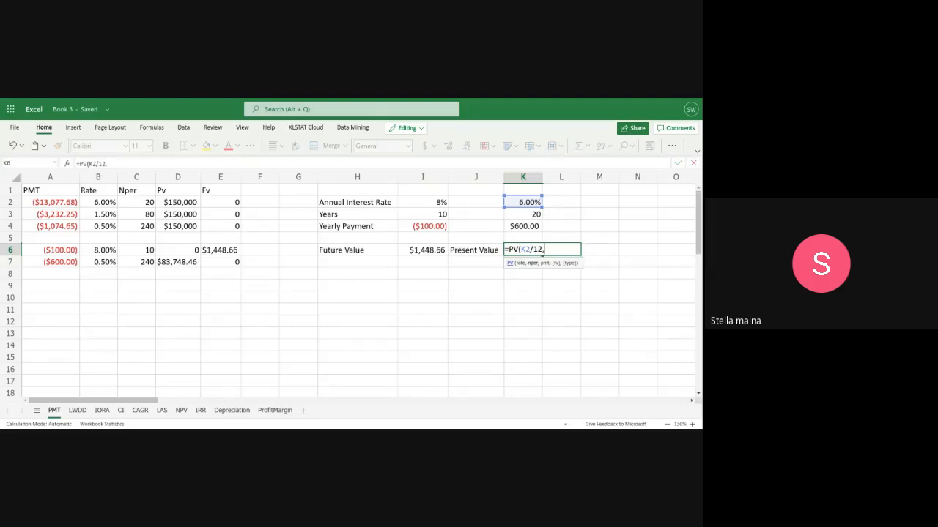
text(K3*)
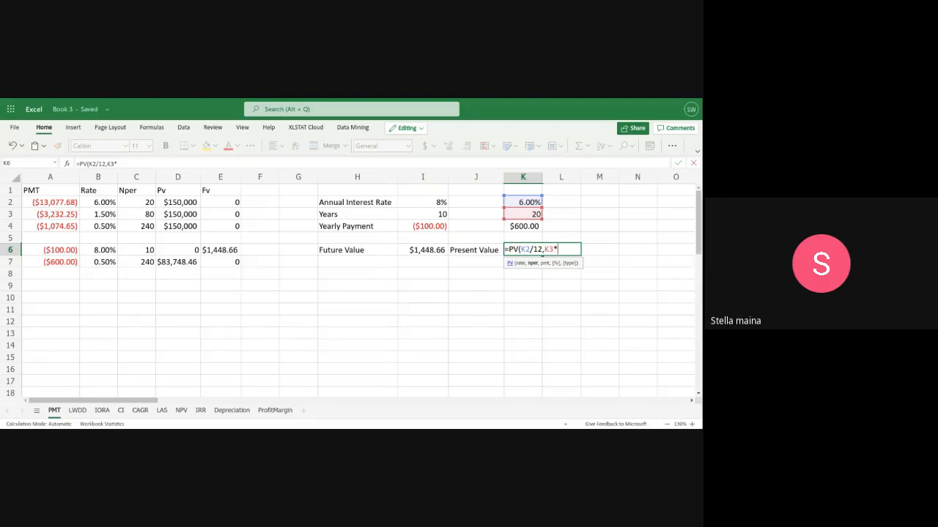
text(12,)
text(K4)
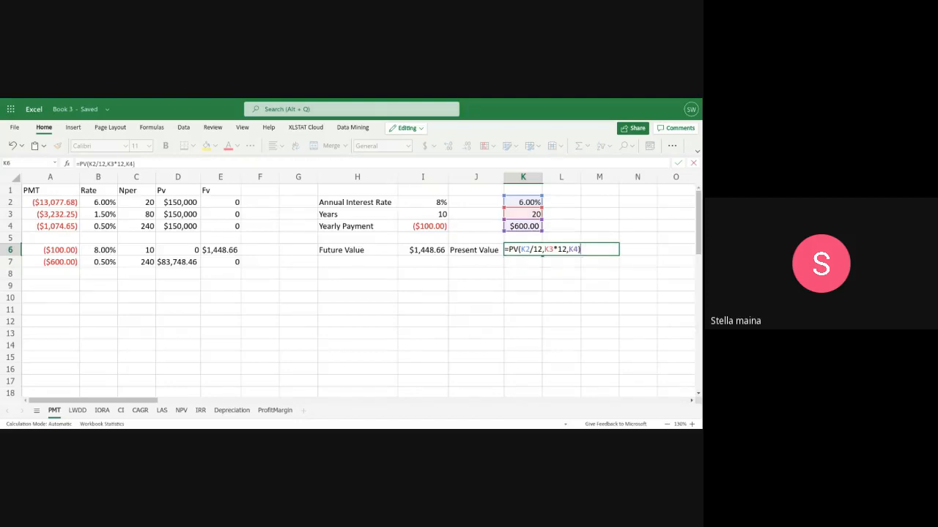
key(Return)
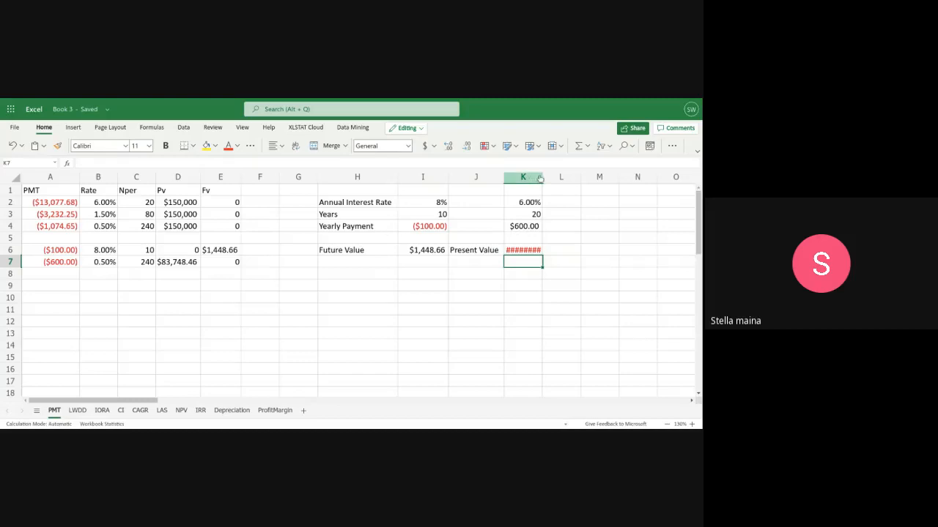
drag(542, 179, 563, 182)
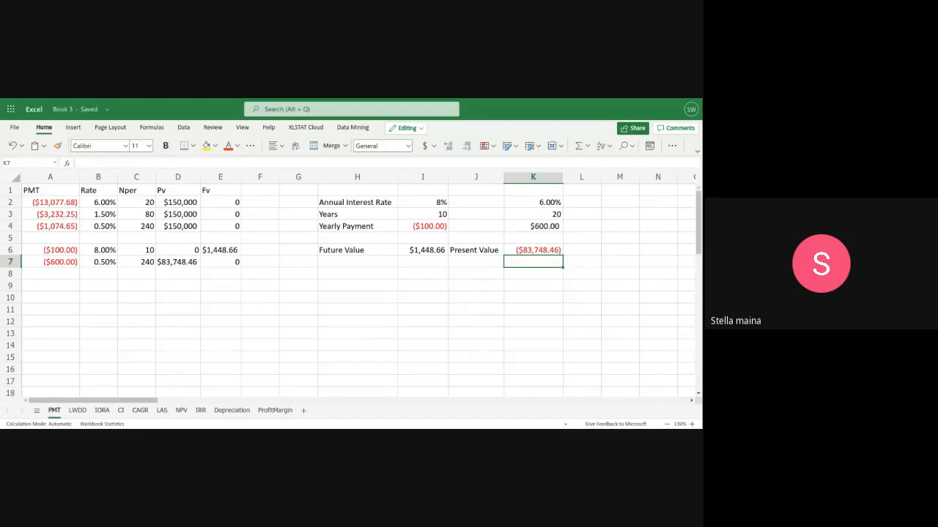
Enter the headers Principal, Rate, Nper and Pv in A9 through D9, below the payment rows
click(45, 285)
text(pRI)
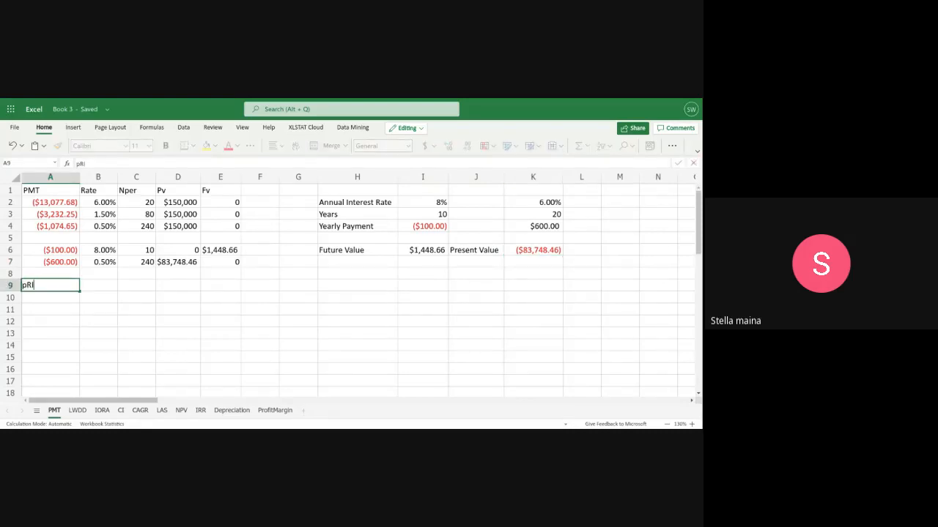
key(BackSpace)
key(BackSpace)
key(BackSpace)
text(Principal)
click(92, 290)
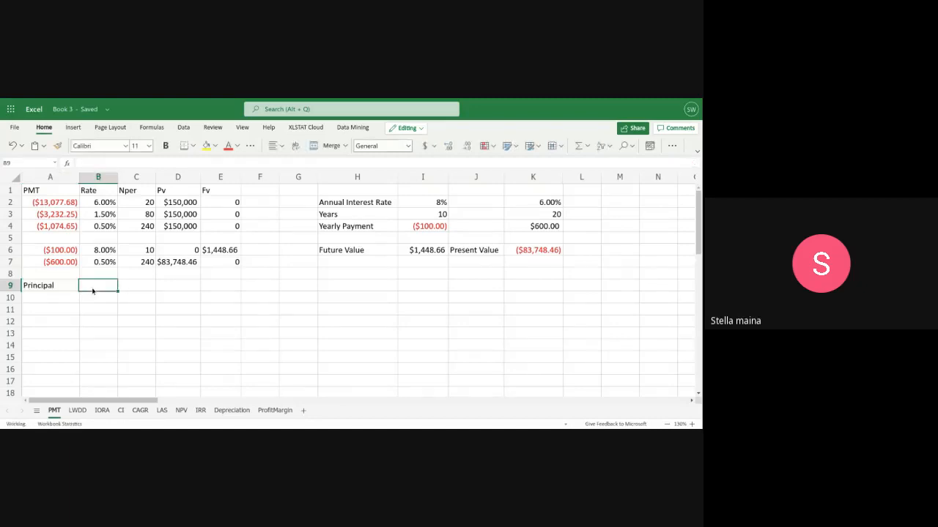
text(Rate)
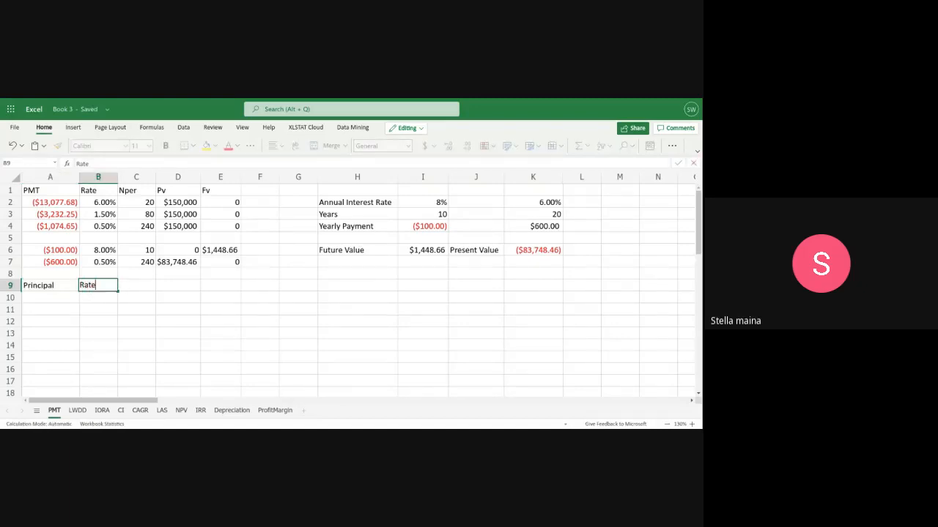
click(139, 287)
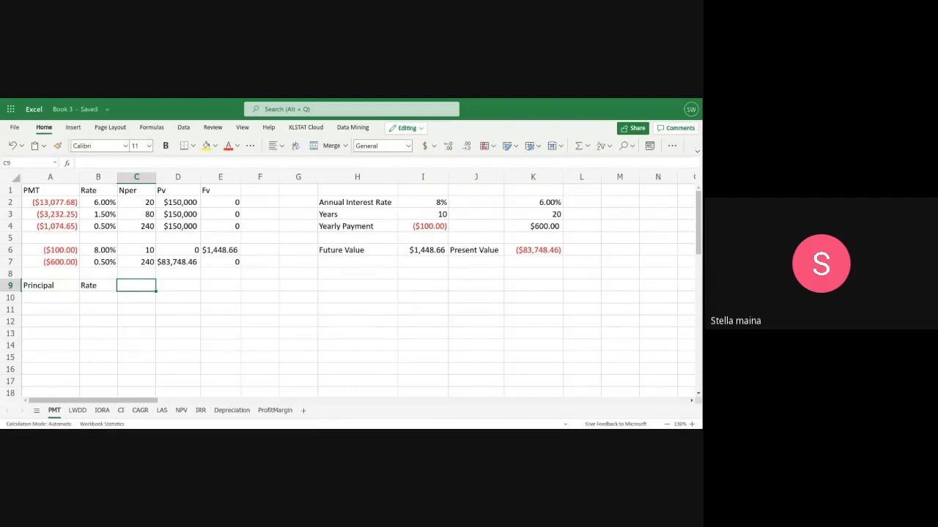
text(Nper)
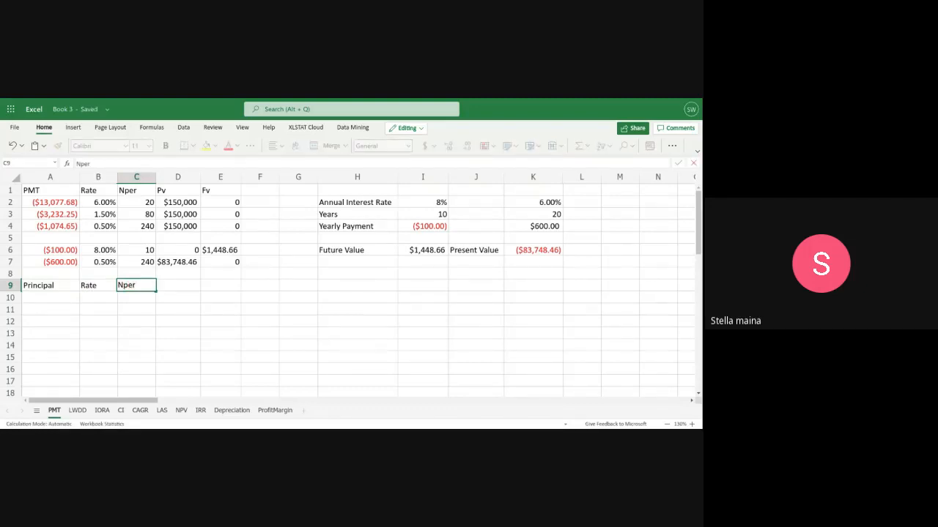
click(182, 286)
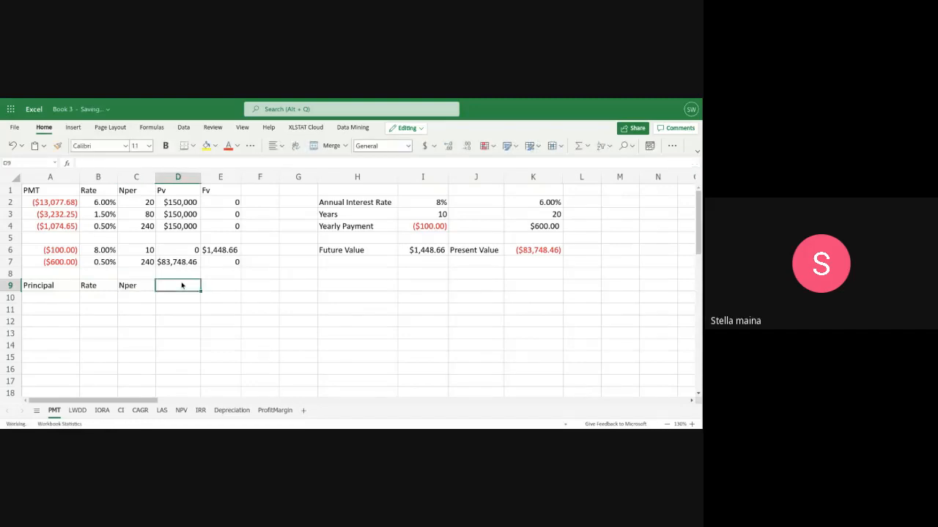
text(Pv)
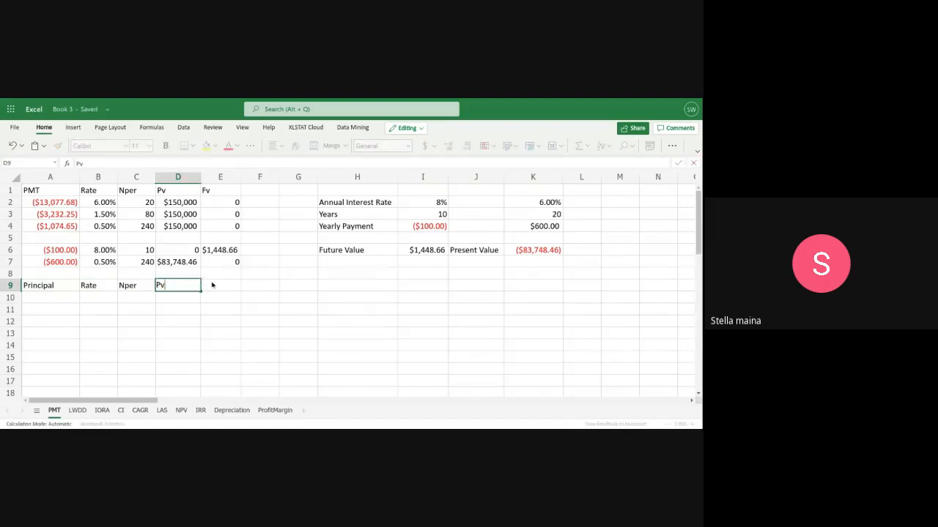
Enter the header Fv in E9, correcting its spelling
click(212, 285)
text(fv)
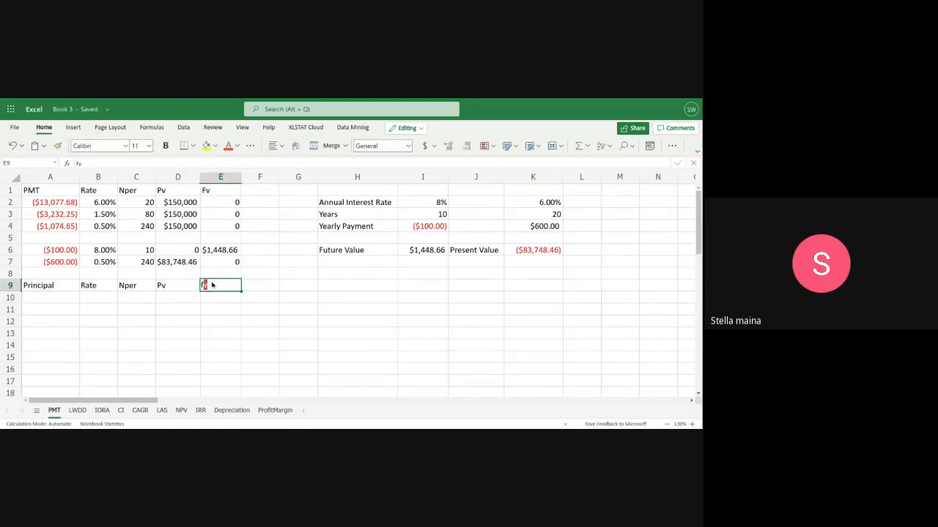
text(Fv)
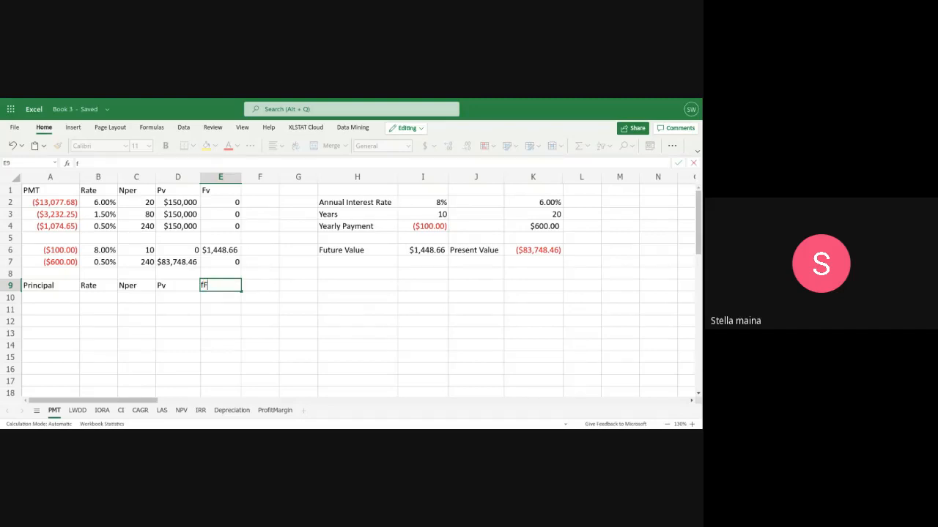
key(Left)
key(Left)
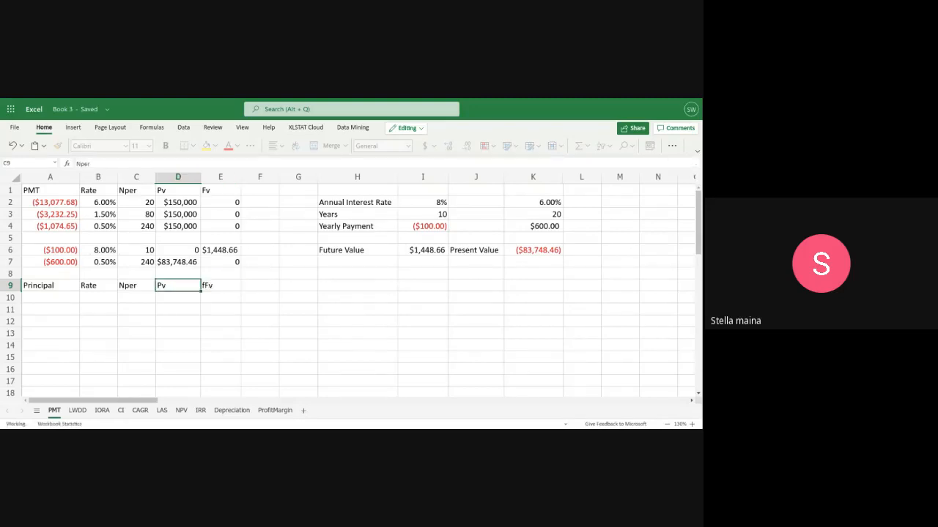
click(215, 288)
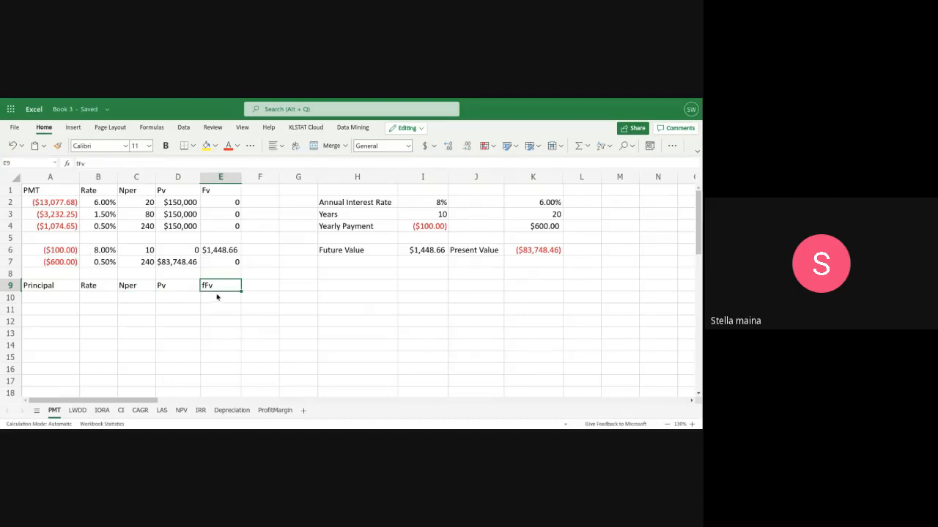
double_click(227, 286)
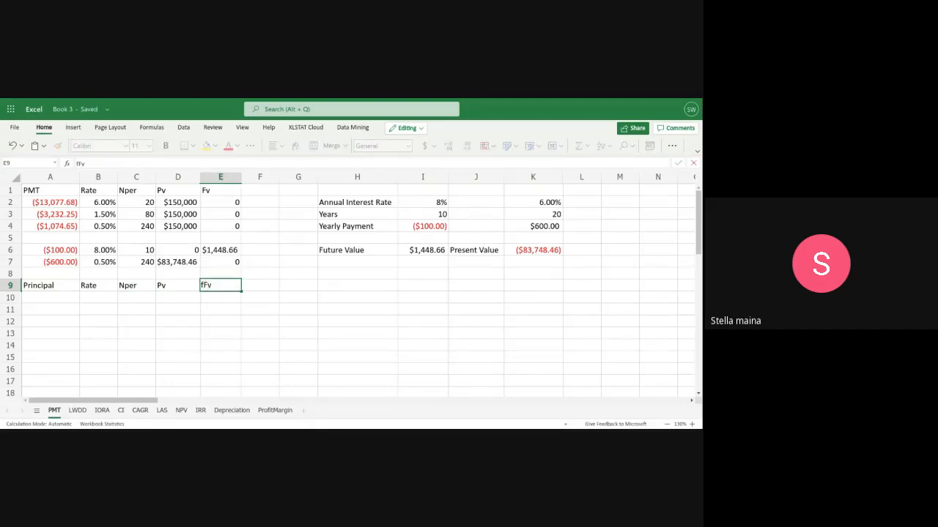
key(Home)
key(Delete)
click(41, 291)
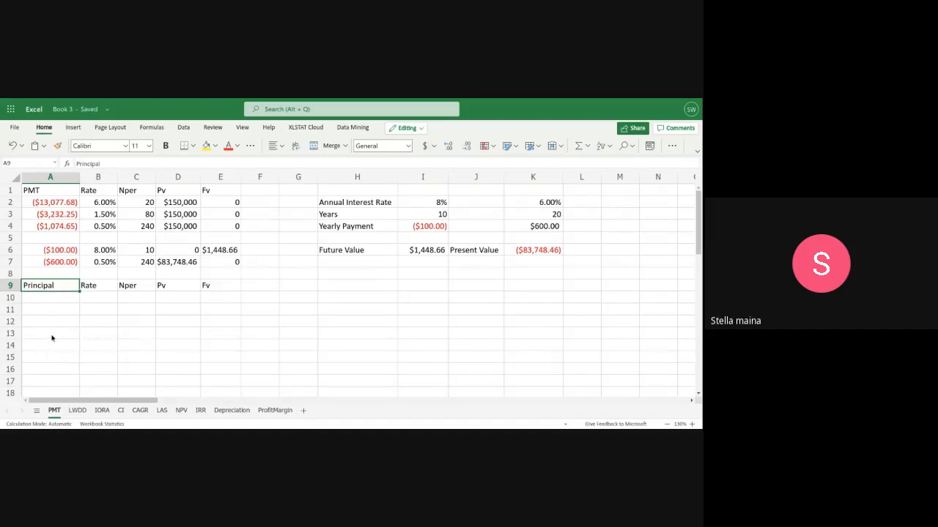
Enter $20,000 as the present value in D10
click(93, 296)
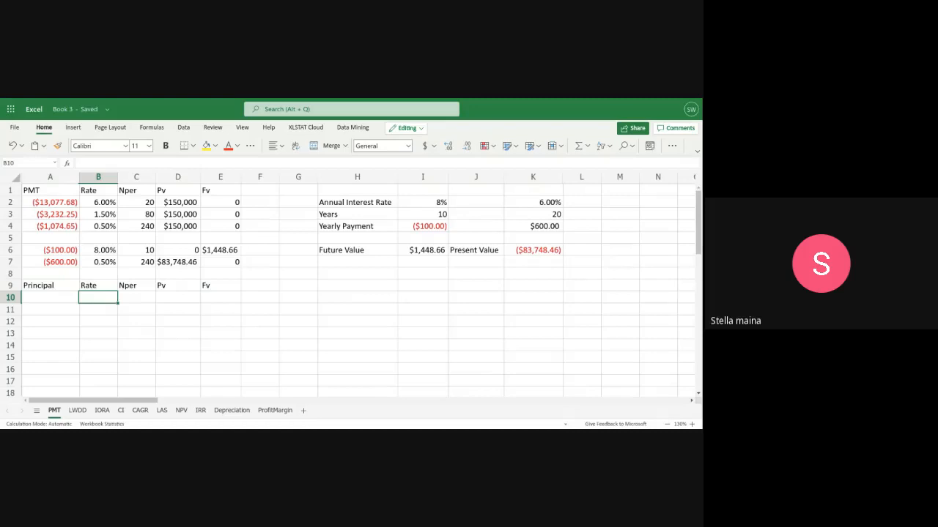
click(169, 297)
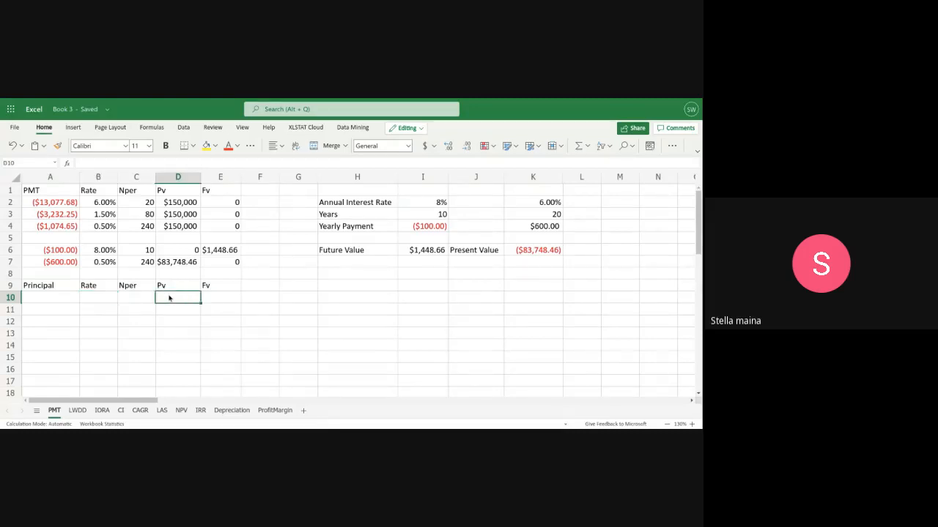
text($)
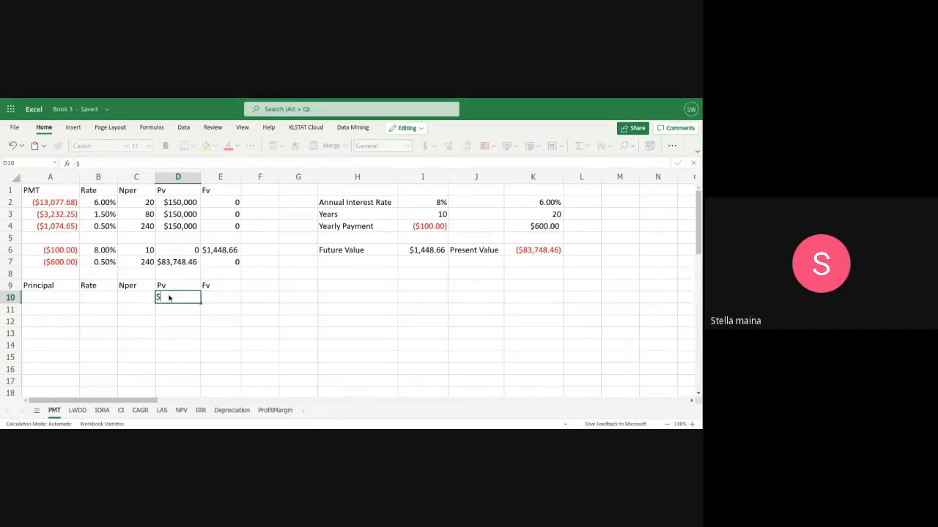
text(20,000)
click(132, 299)
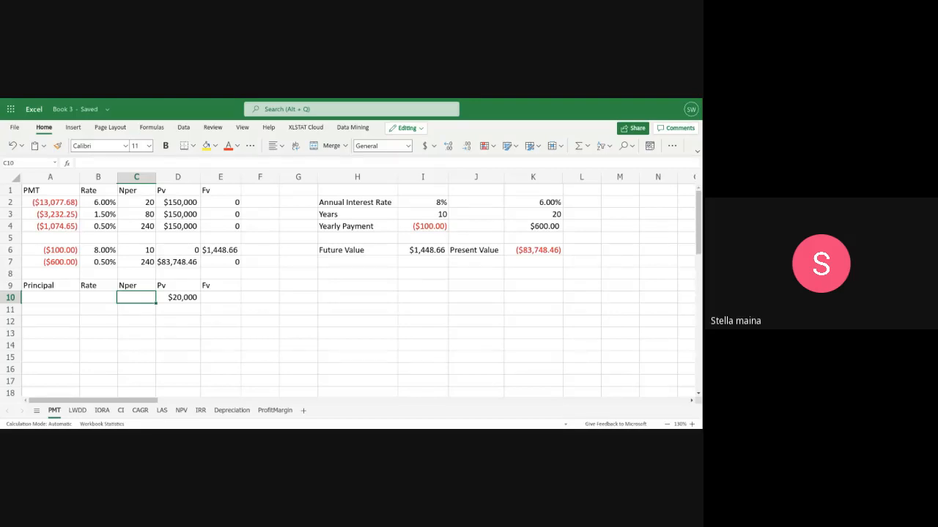
Set the rate in B10 to 0.42% and the number of periods in C10 to 24
click(90, 300)
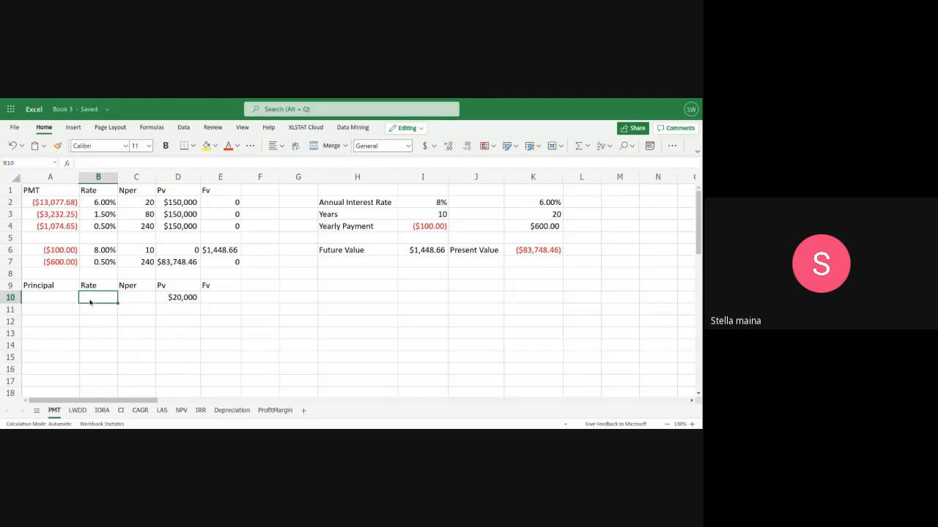
text(0.)
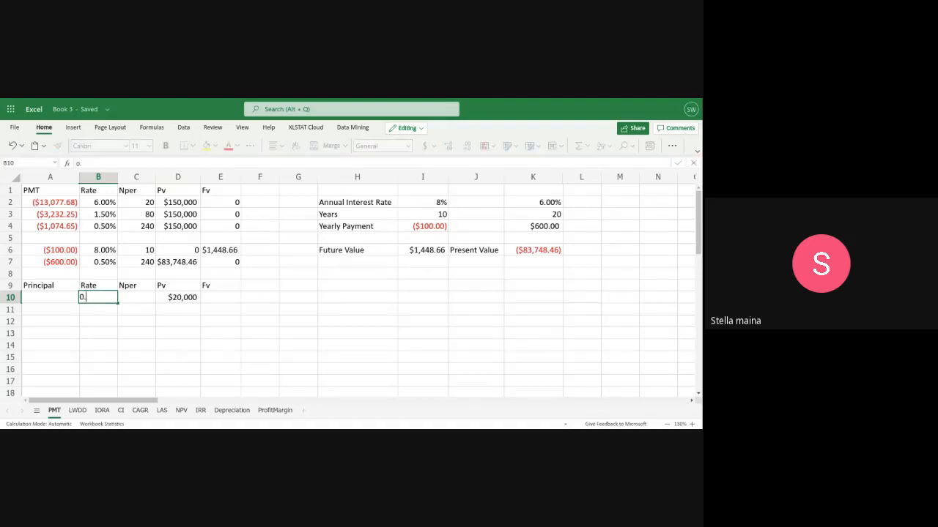
text(42%)
click(123, 300)
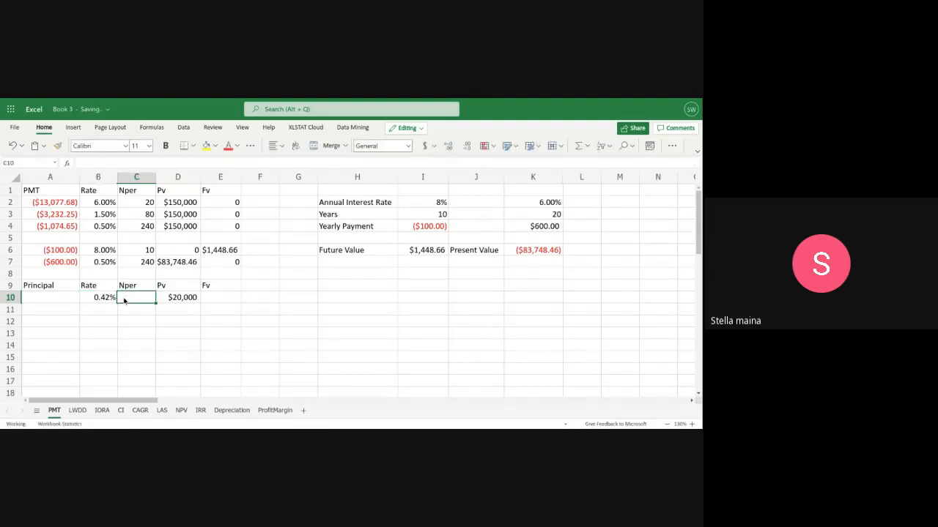
text(24)
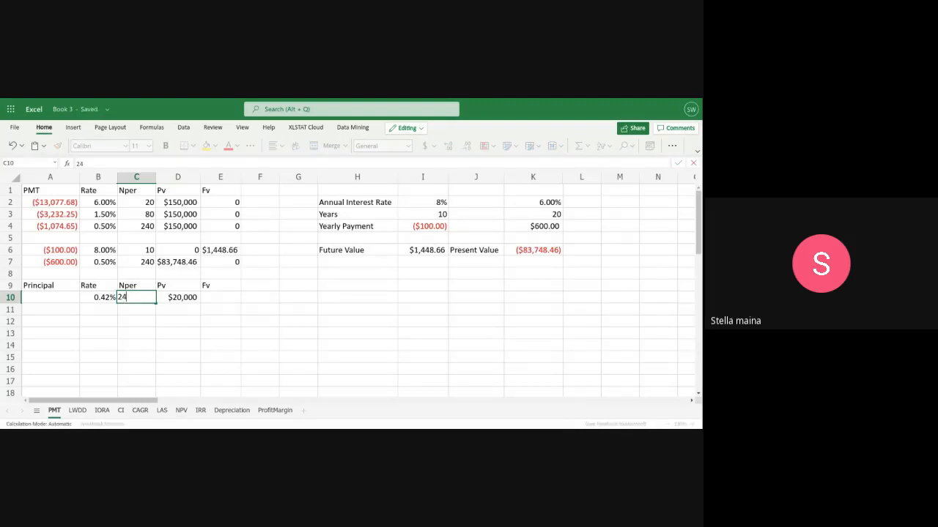
click(218, 300)
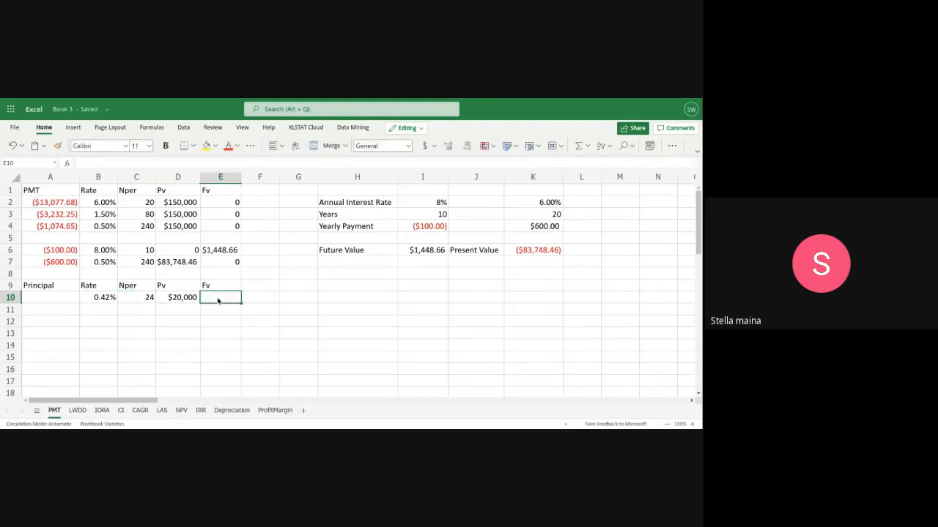
Set the future value in E10 to 0 and begin a formula in A10 under Principal
text(0)
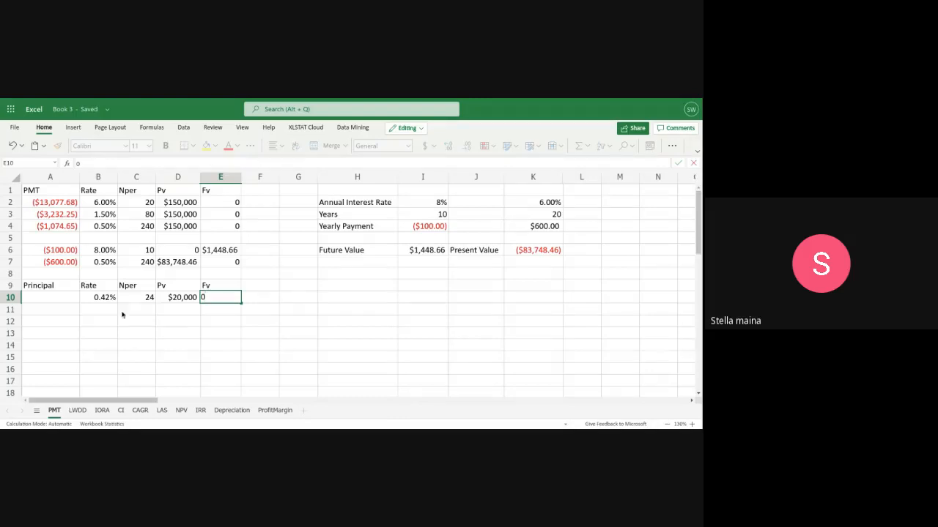
click(52, 299)
text(=)
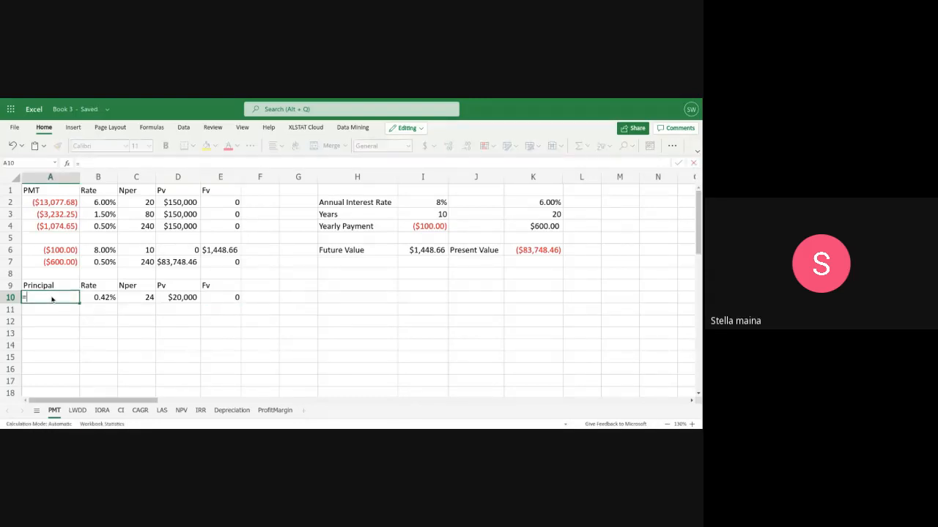
text(ppmt)
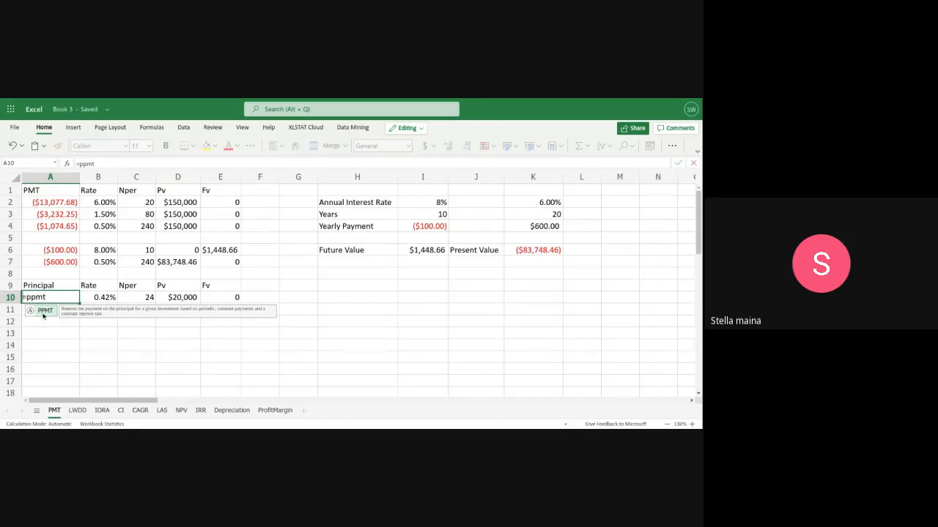
key(Return)
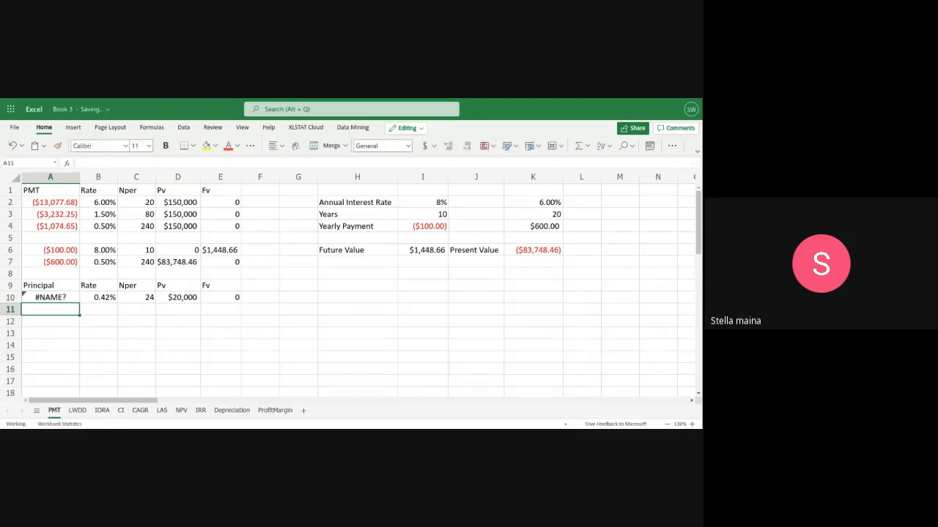
double_click(57, 297)
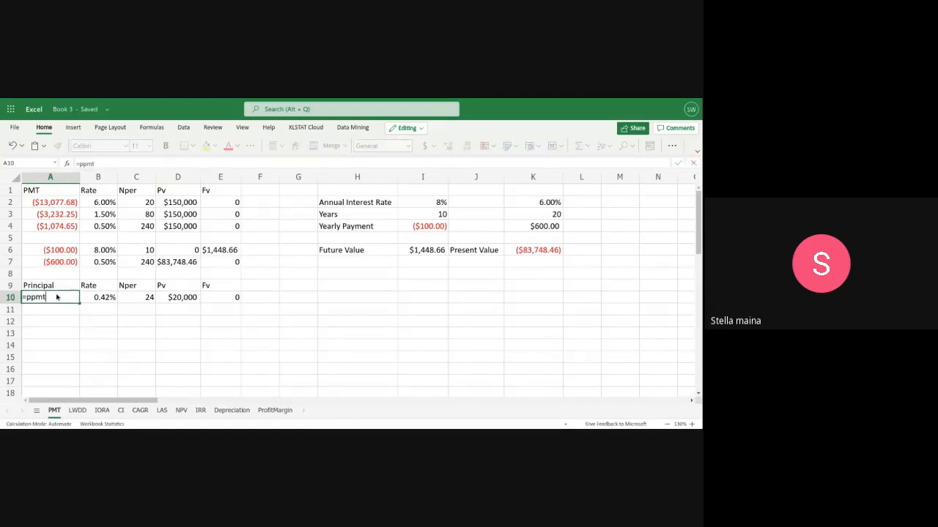
key(BackSpace)
key(BackSpace)
key(BackSpace)
key(BackSpace)
Calculate the principal portion for period 5 in A10 with the formula =PPMT(B10,5,C10,D10,E10)
text(PP)
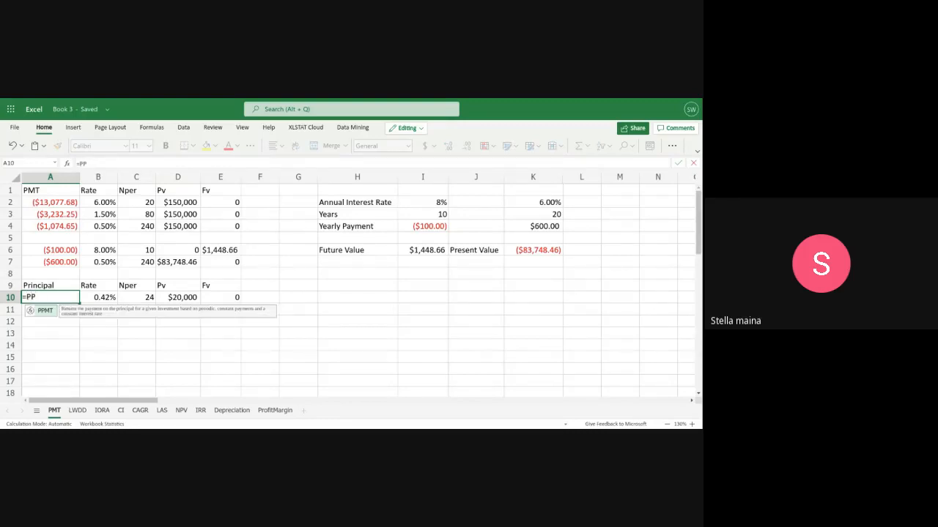
text(MT()
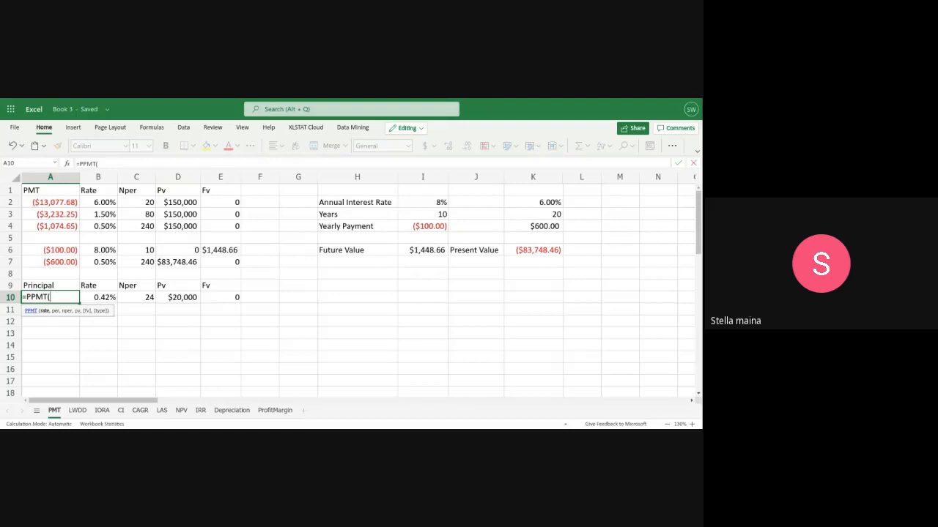
text(B10,5,C10,D10,E10)
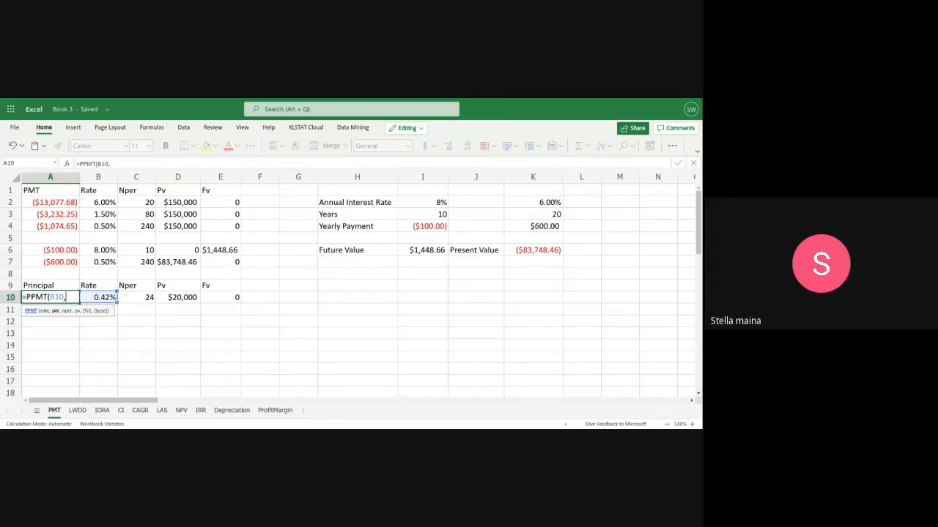
text(5,)
text(C)
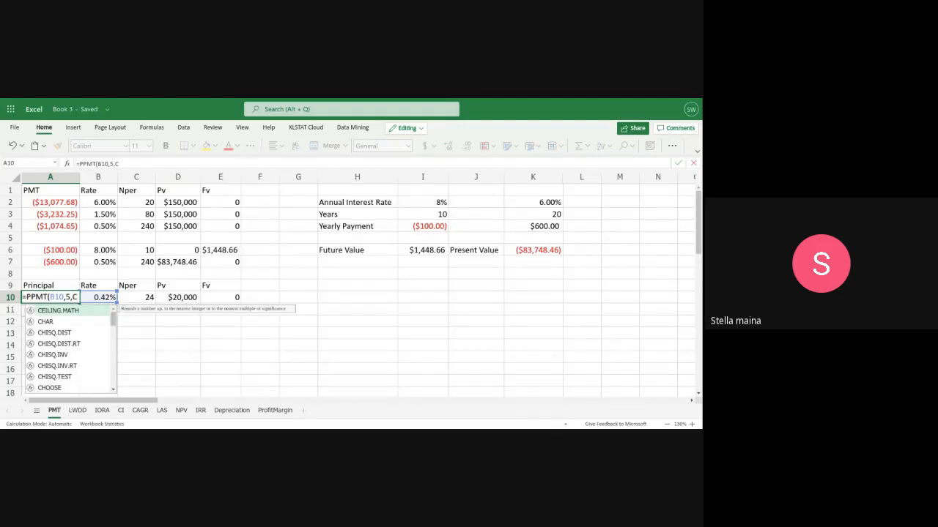
text(10,D1)
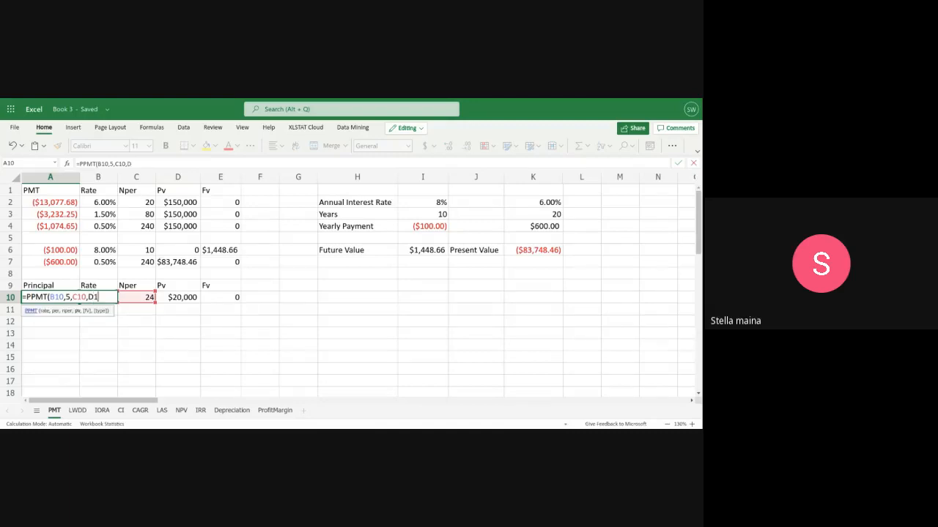
text(0)
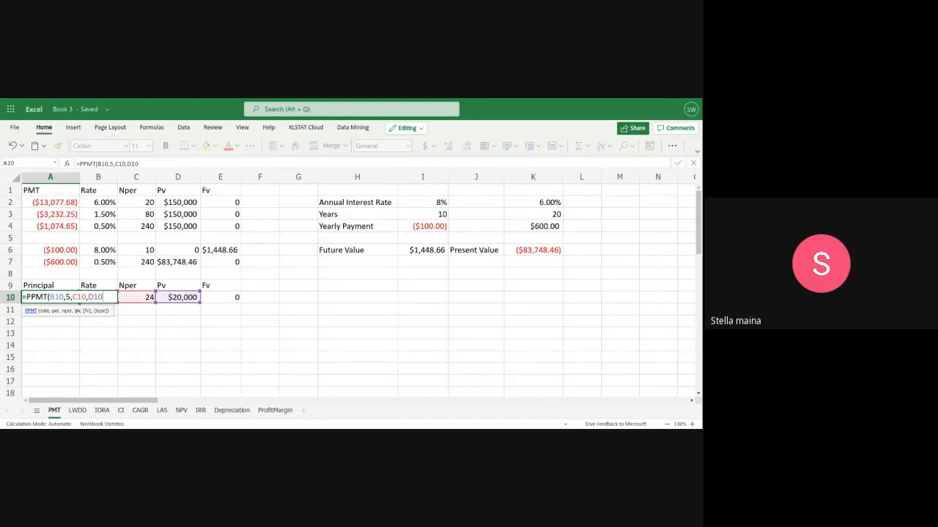
text(,E10)
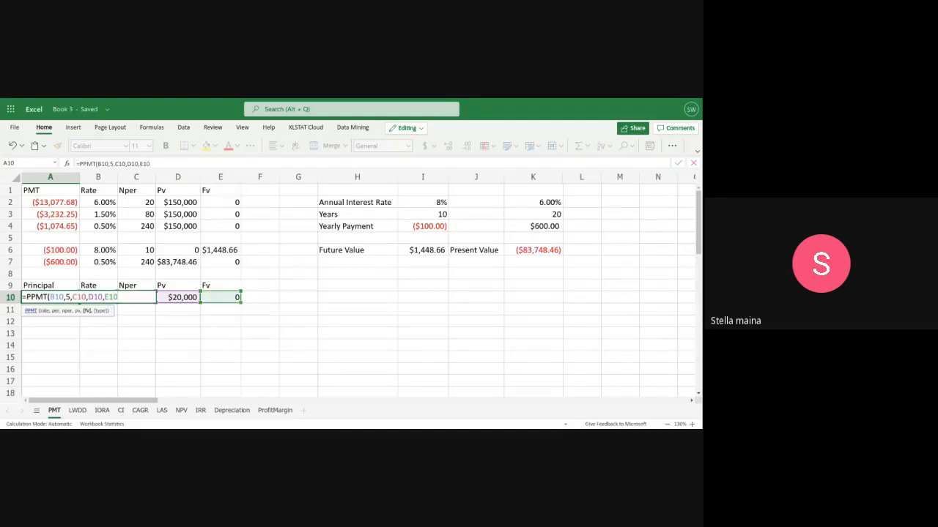
text())
key(Return)
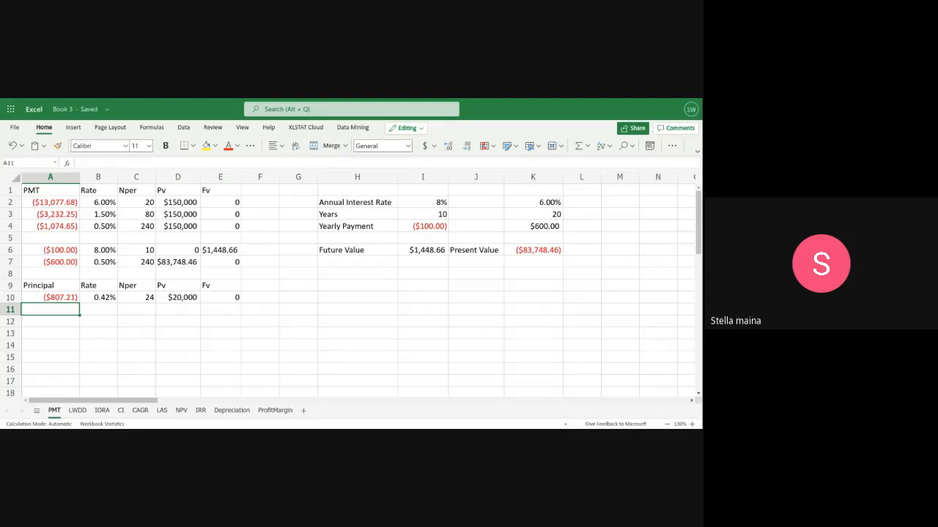
Copy the rate, number of periods, present value and future value from B10 through E10 down into row 11
click(96, 299)
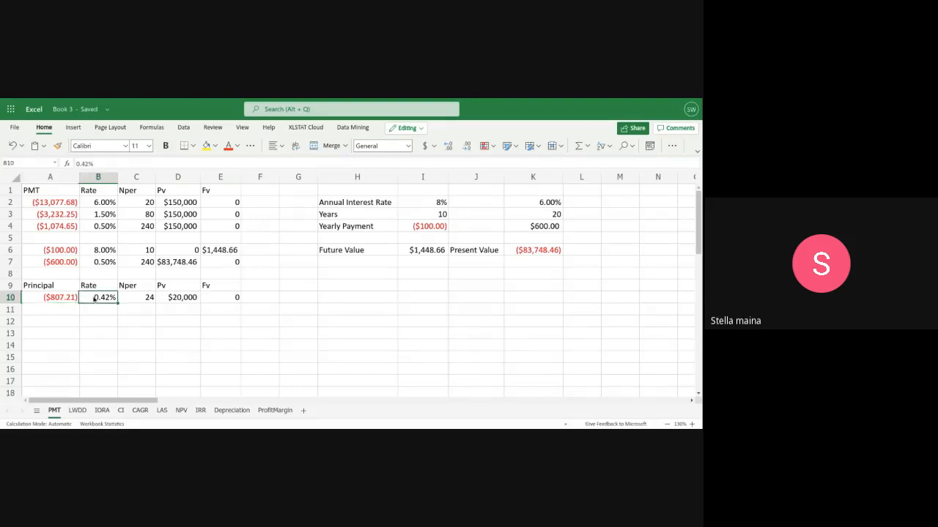
drag(117, 303, 111, 313)
click(136, 296)
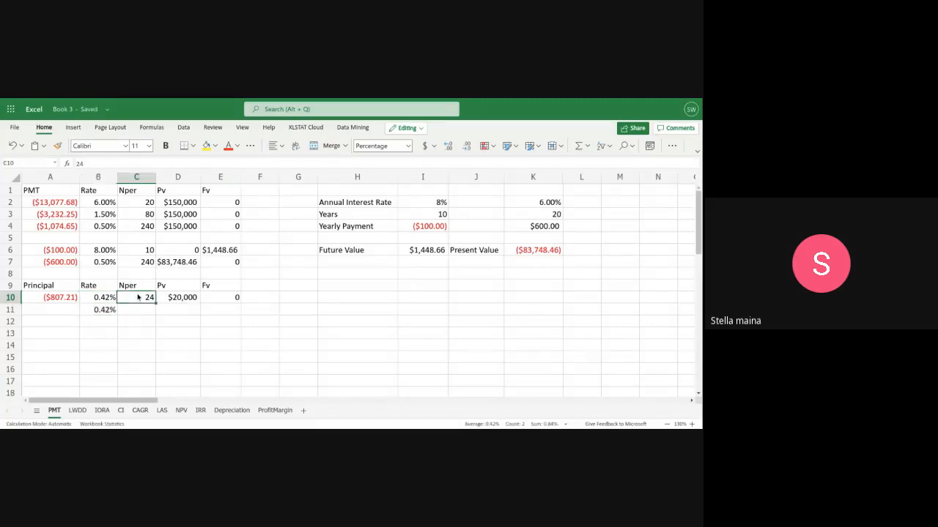
drag(155, 304, 150, 314)
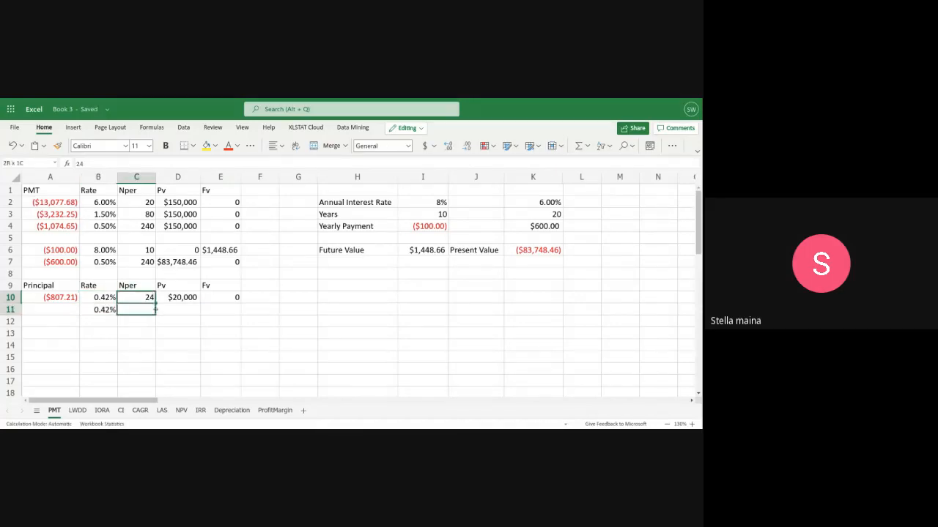
click(183, 297)
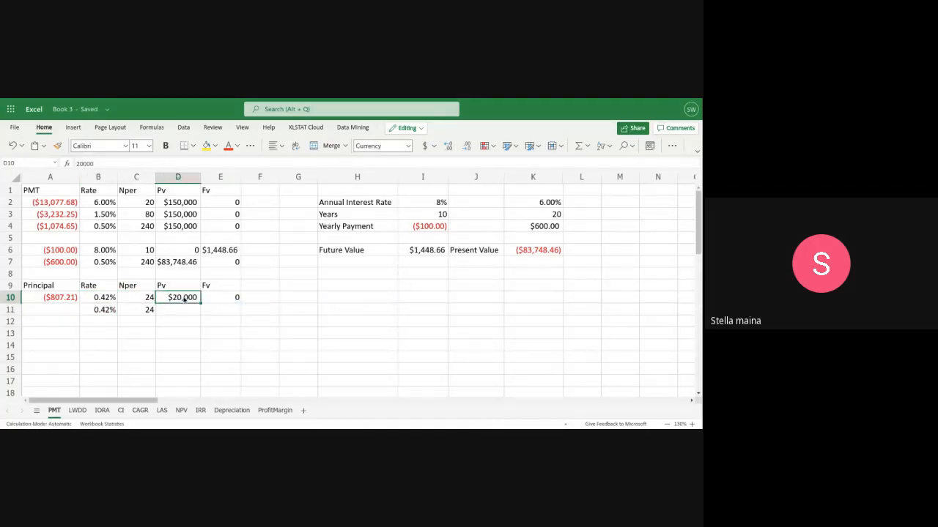
drag(200, 302, 196, 314)
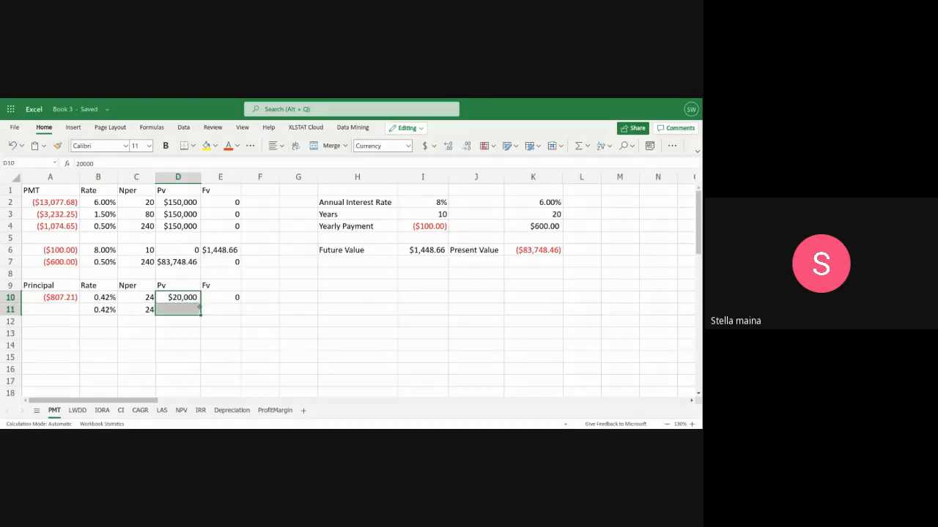
click(218, 299)
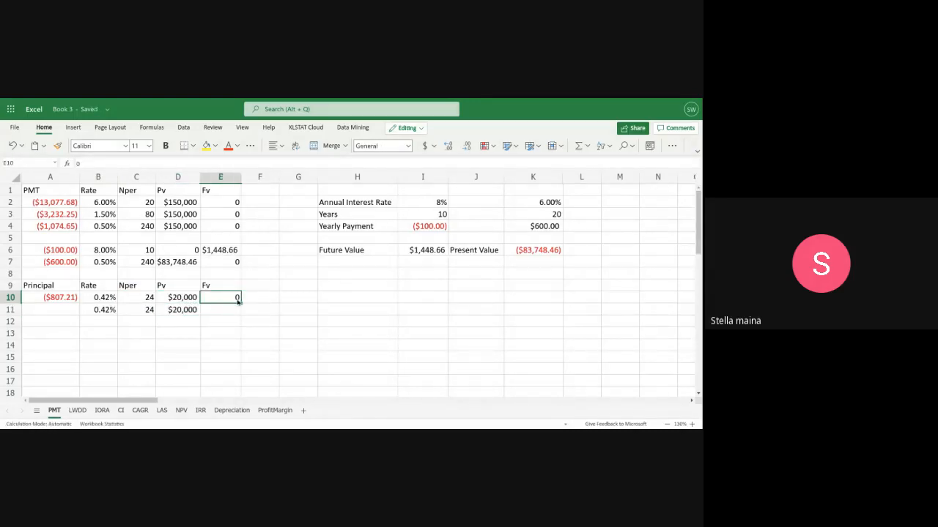
drag(241, 303, 241, 313)
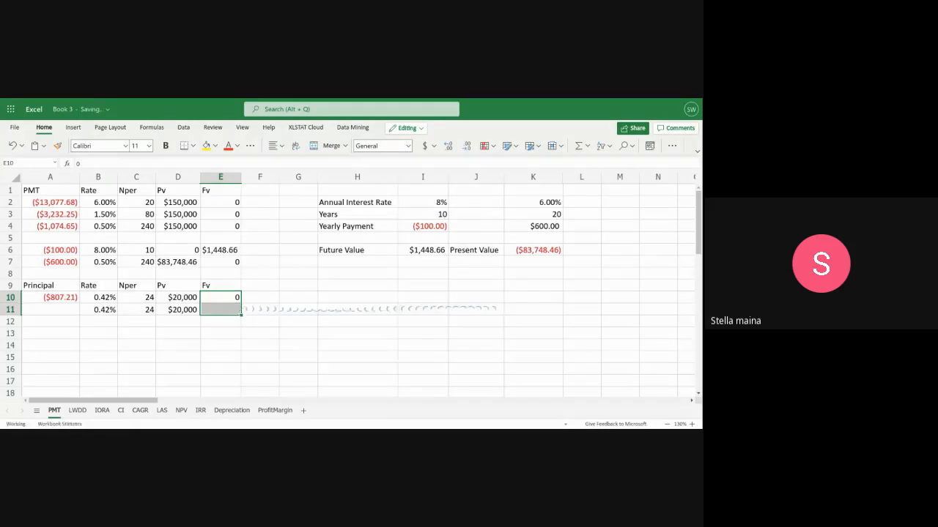
Calculate the total periodic payment in A11 with the formula =PMT(B11,C11,D11,E11)
click(55, 311)
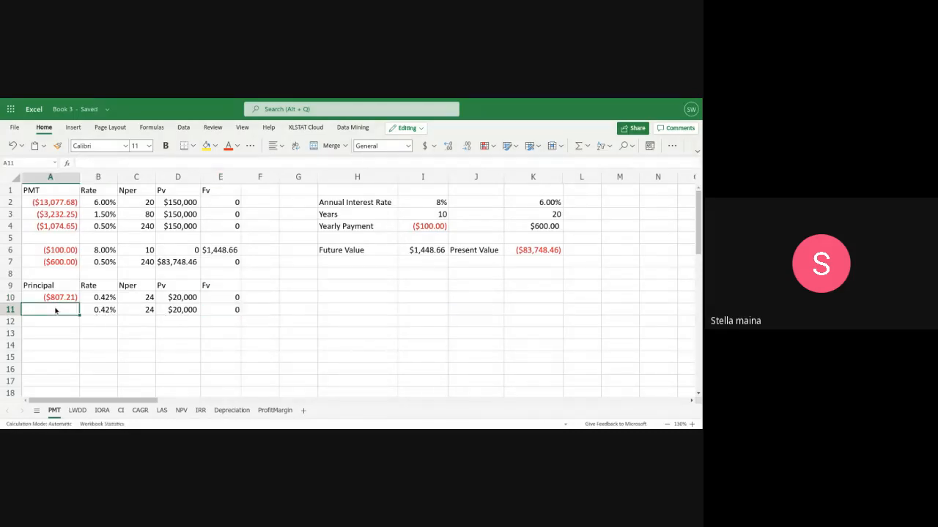
text(=)
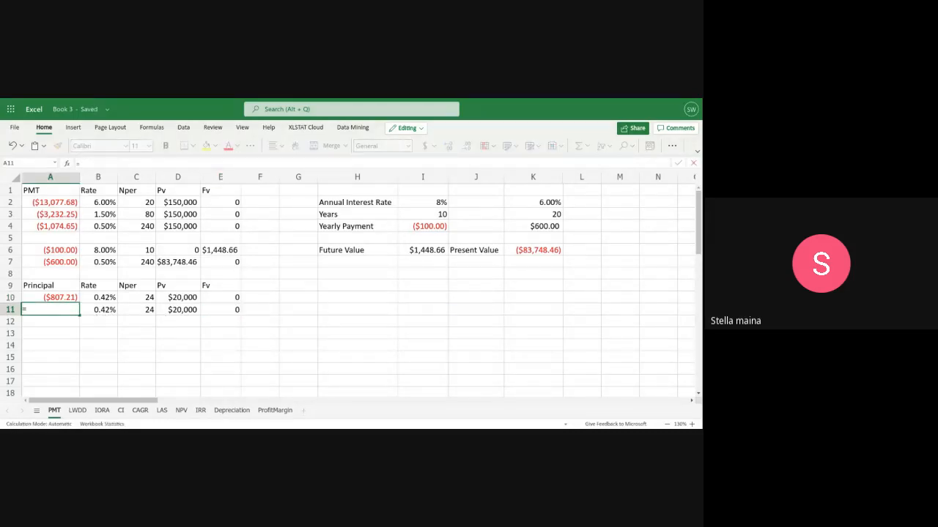
text(PM)
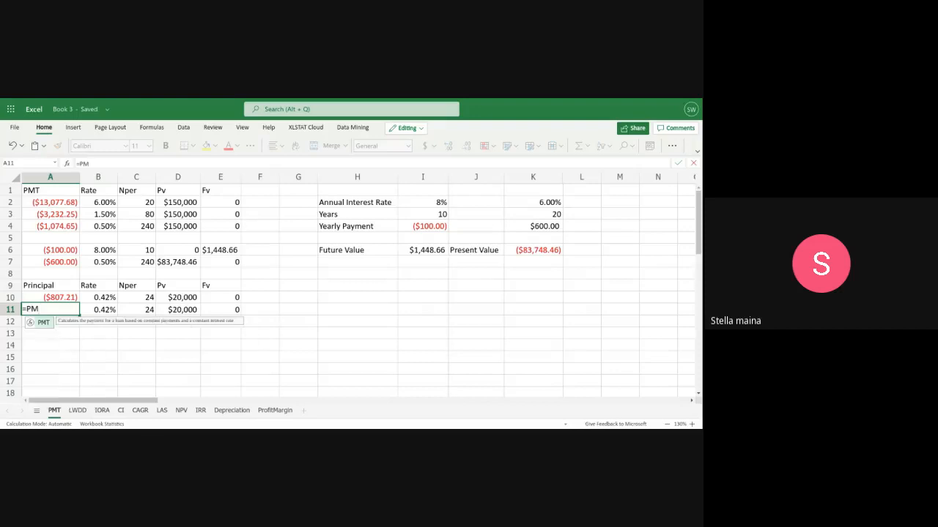
text(T()
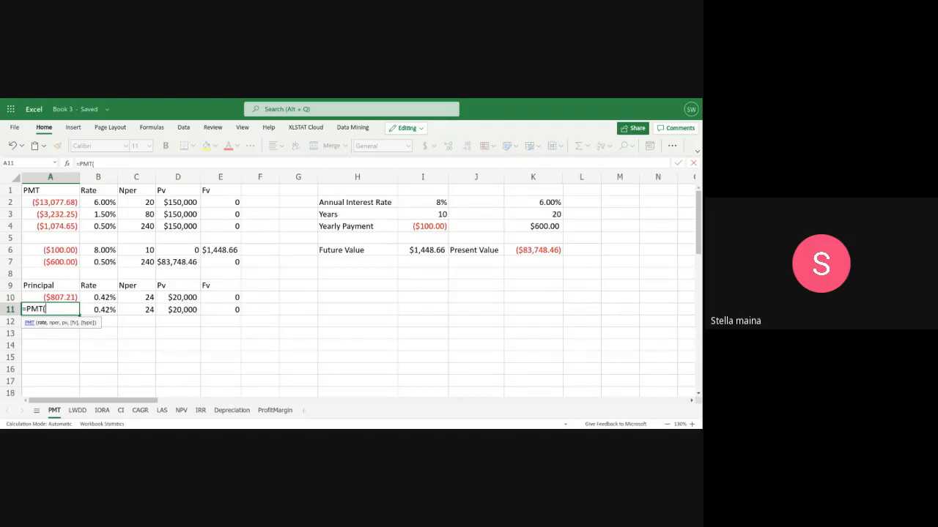
text(B11)
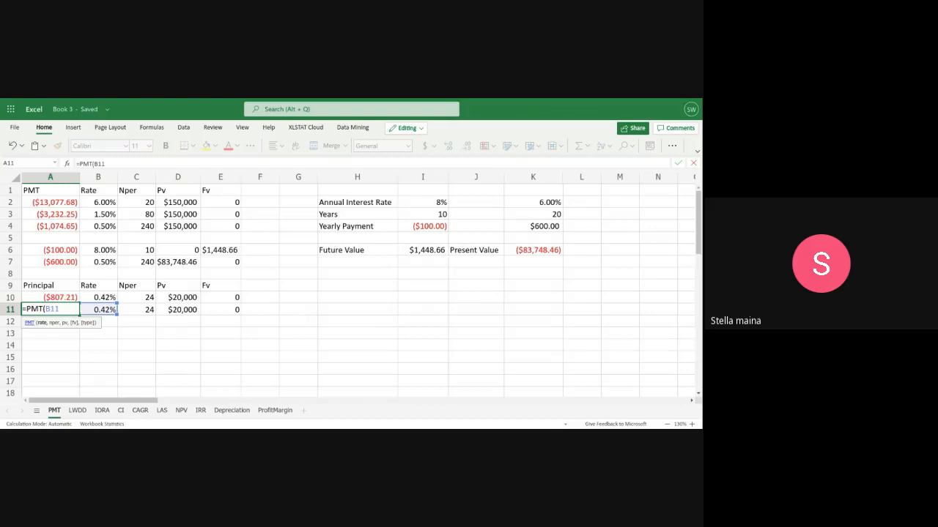
text(,C)
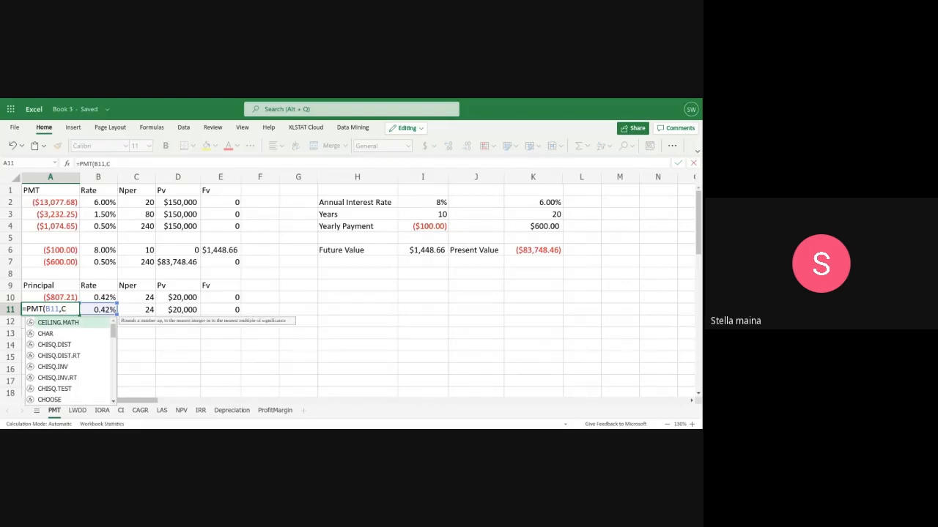
text(11)
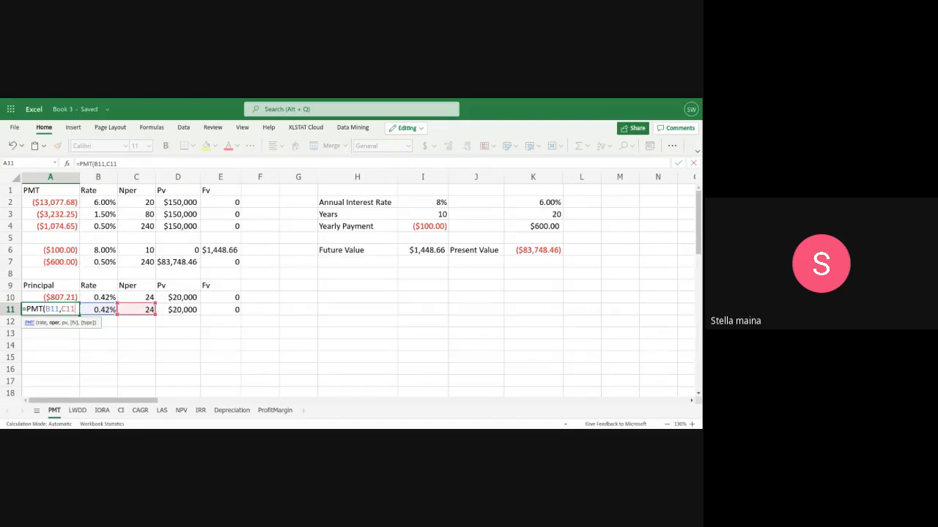
text(,D)
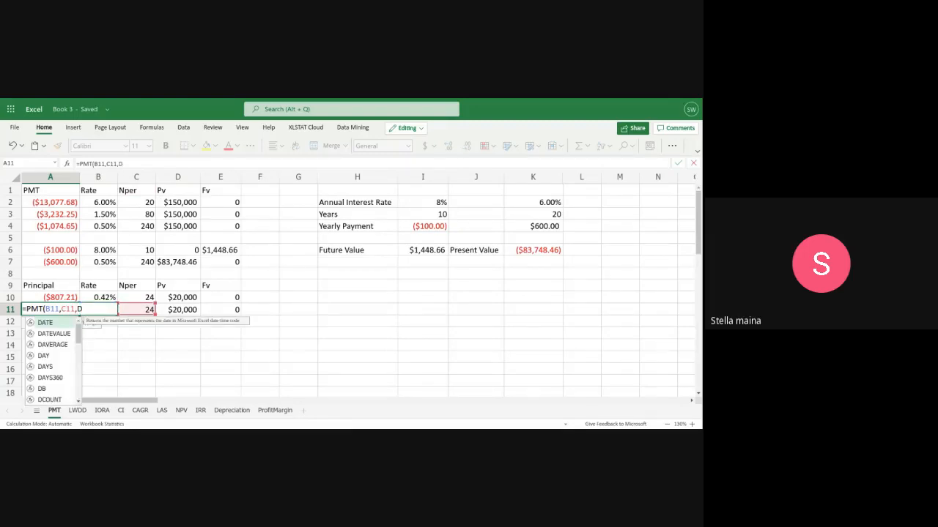
text(11)
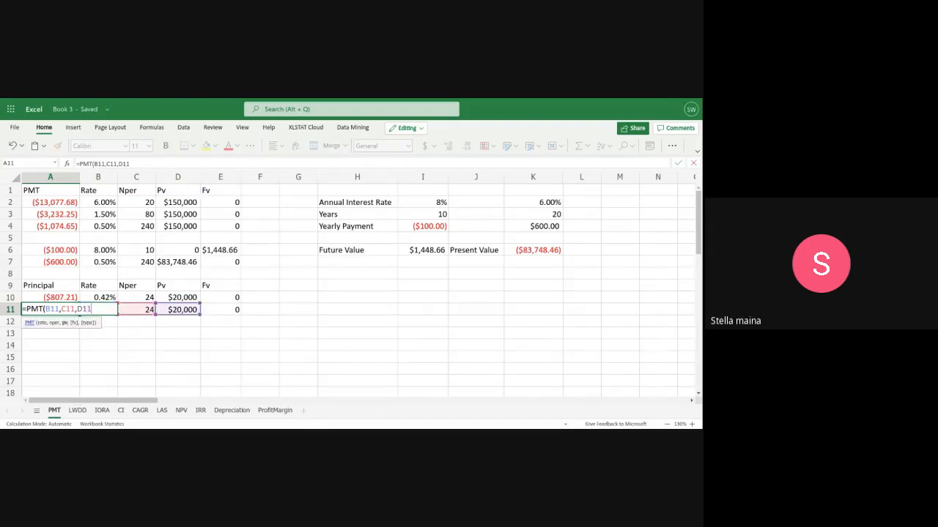
text(,)
text(E110)
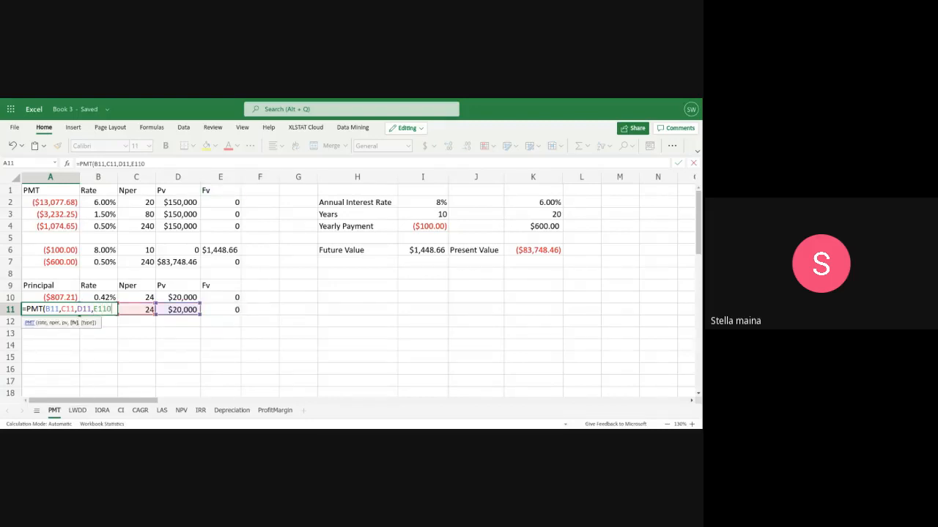
key(BackSpace)
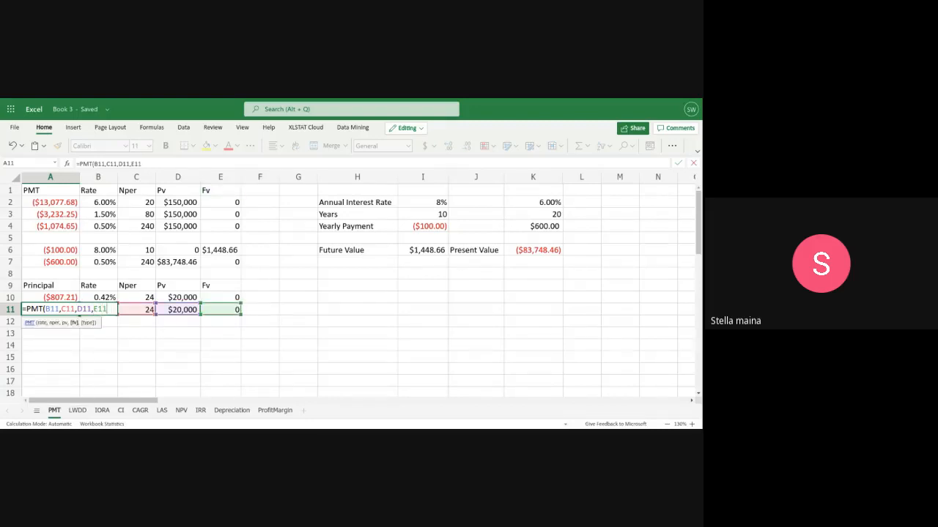
text())
key(Return)
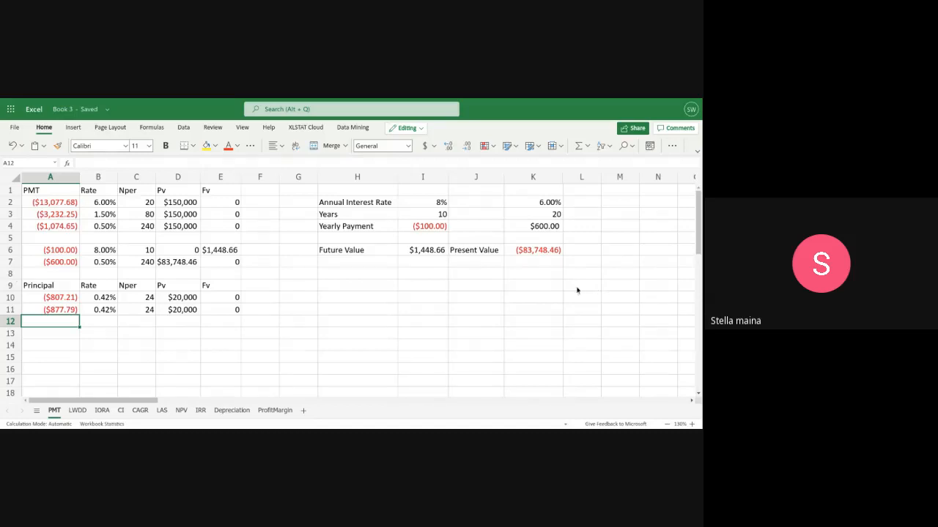
Copy the rate, number of periods, present value and future value from B11 through E11 down into row 12
click(96, 311)
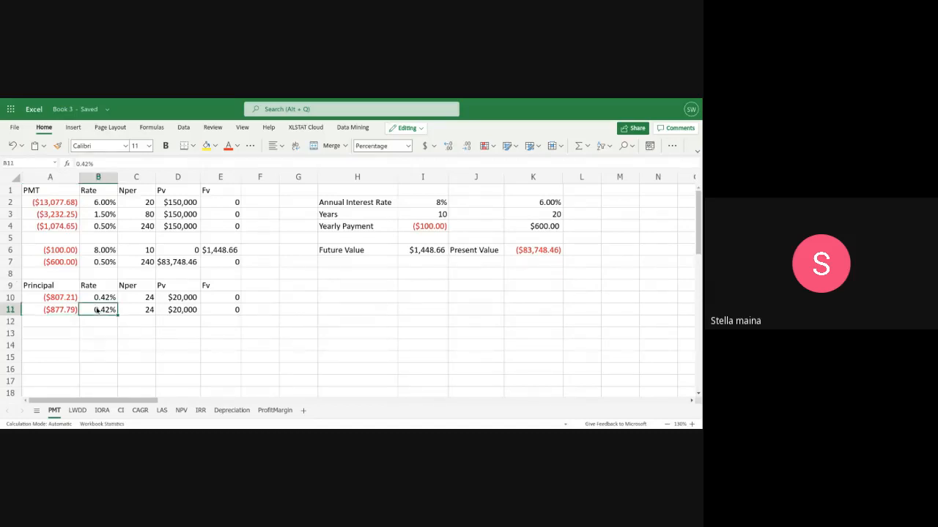
drag(118, 314, 117, 326)
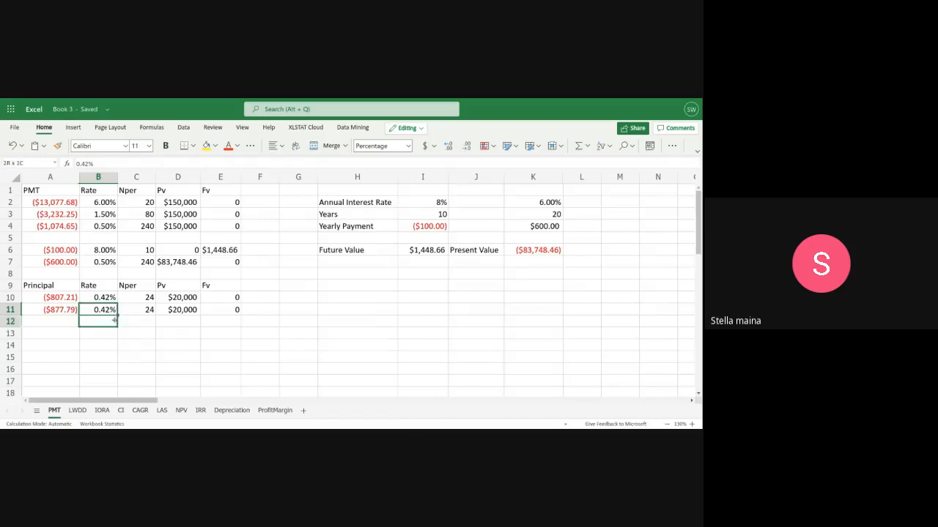
click(134, 311)
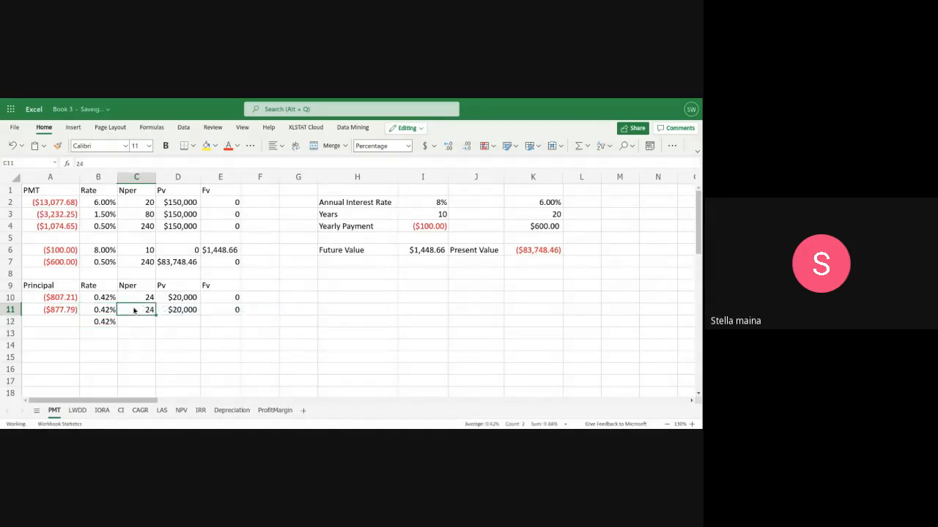
mouse_move(156, 316)
mouse_down()
mouse_move(154, 326)
mouse_move(213, 312)
mouse_move(198, 328)
mouse_move(249, 326)
mouse_move(205, 325)
mouse_up()
click(236, 312)
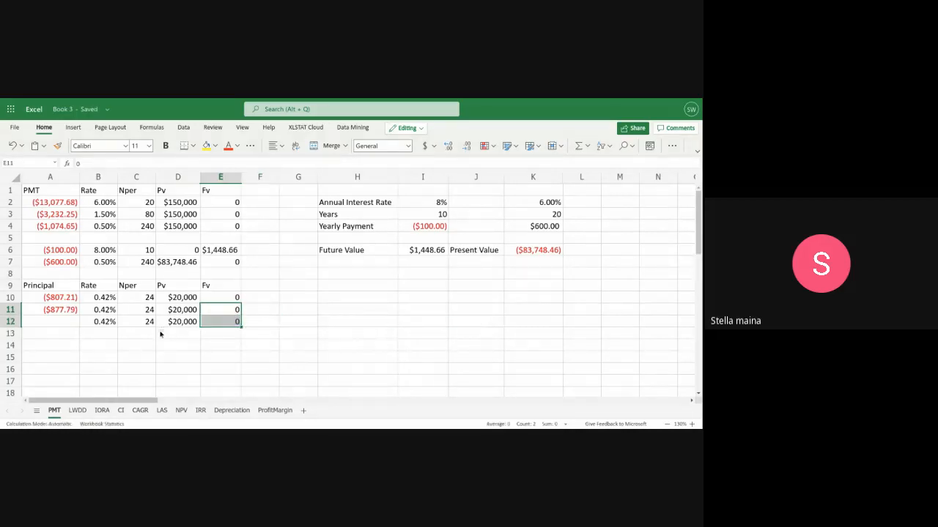
Calculate the interest portion for period 5 in A12 with the formula =IPMT(B12,5,C12,D12,E12)
click(52, 326)
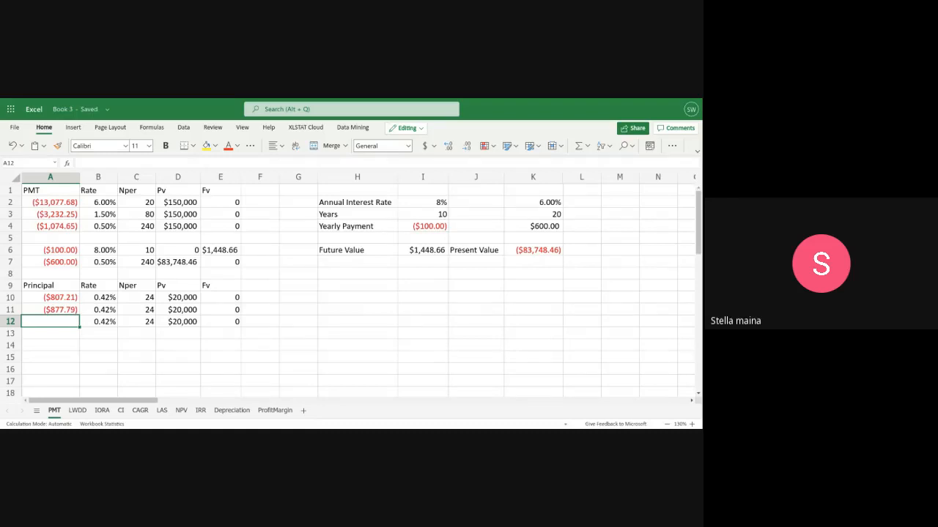
text(=IPMT)
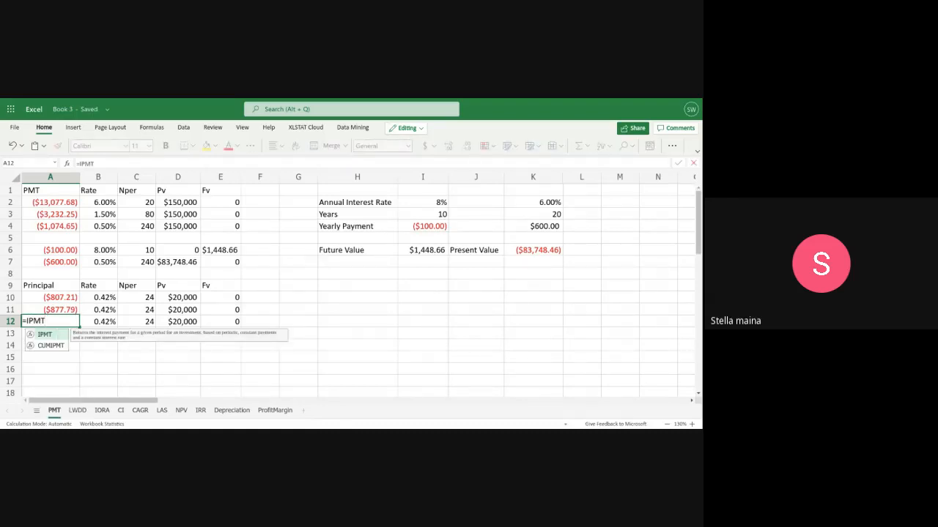
text(()
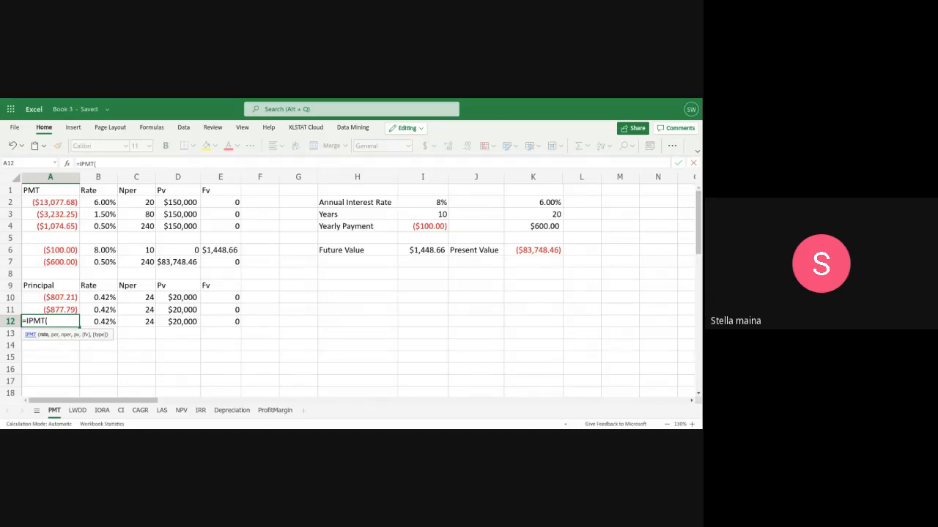
text(B12)
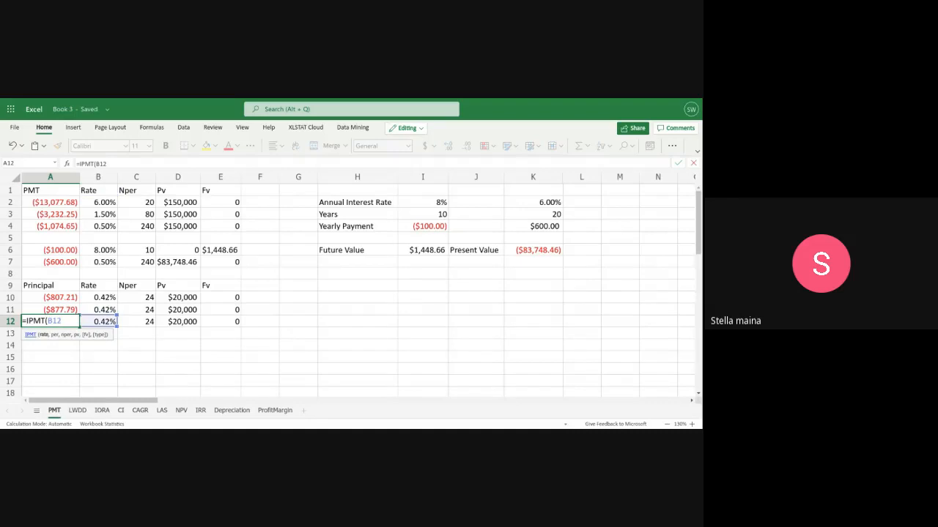
text(,5,)
text(C12)
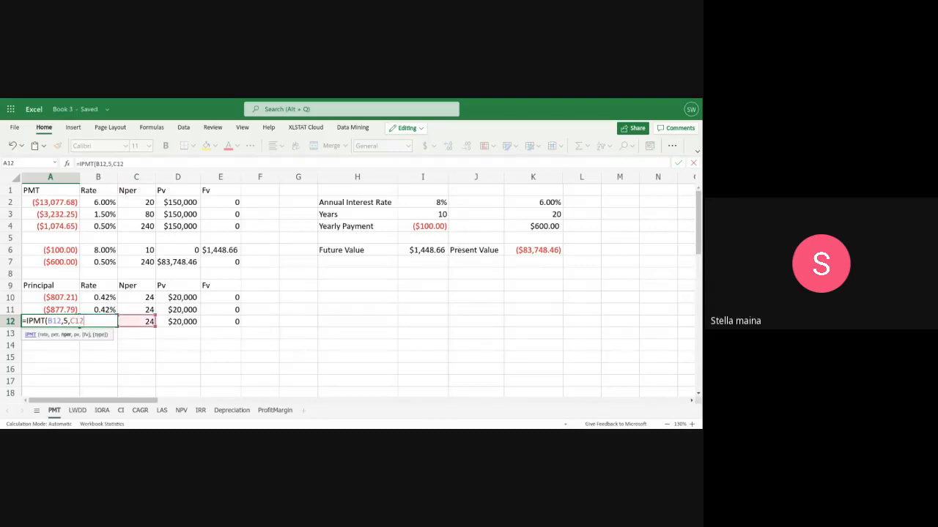
text(,D12)
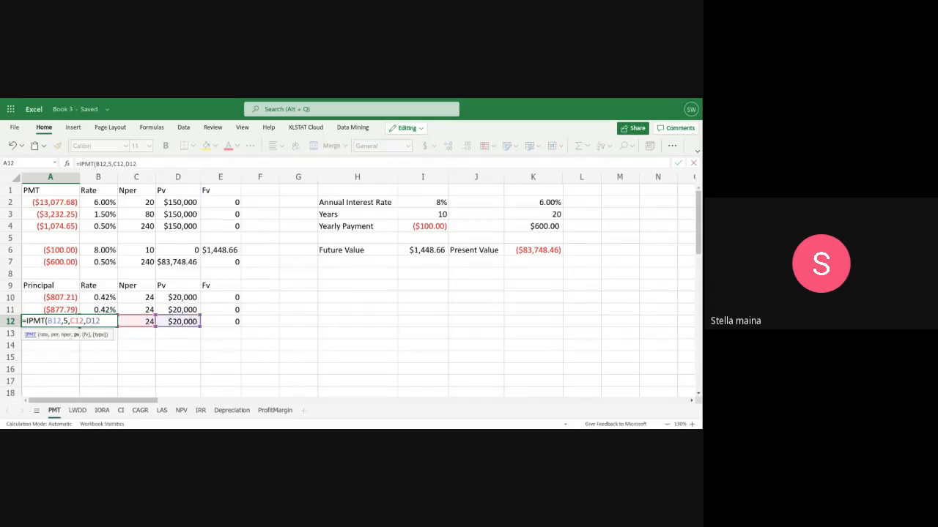
text(,E12)
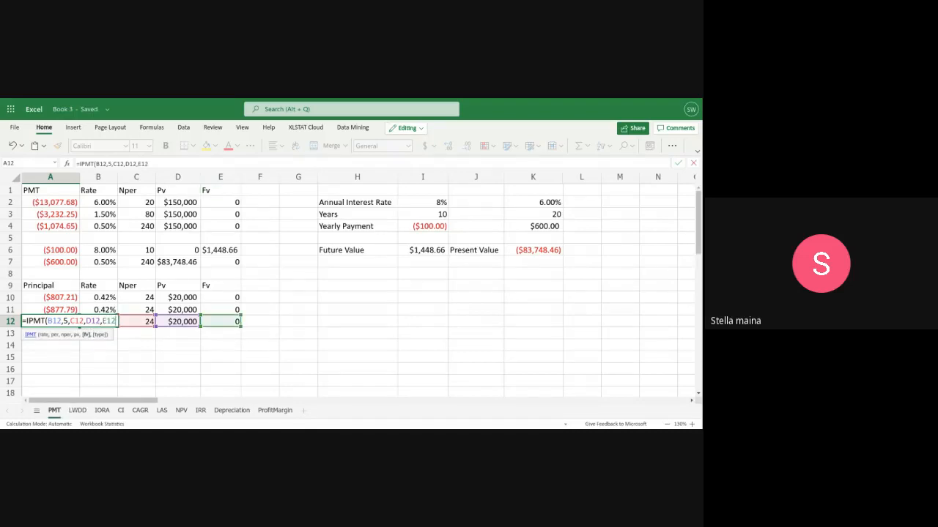
text())
key(Return)
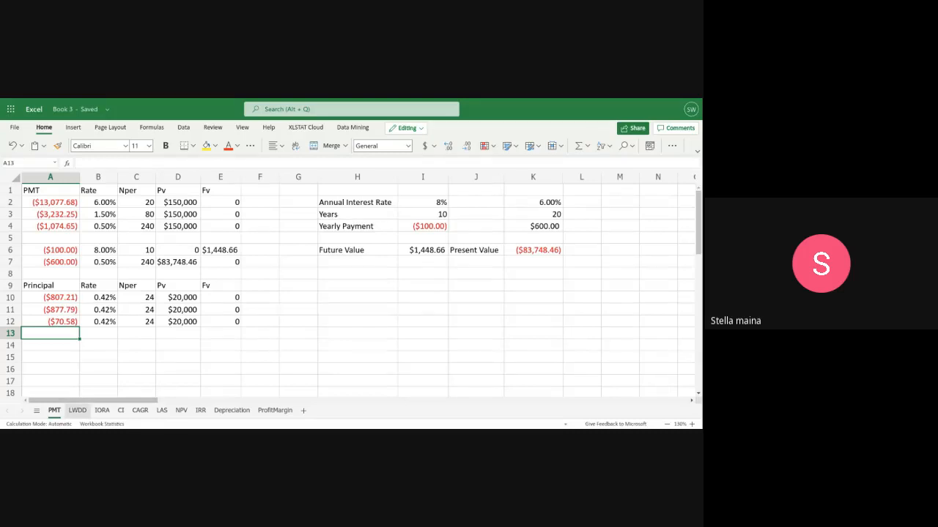
On the LWDD sheet, enter an annual interest rate of 6.00%, 20 years and an amount of $150,000 in A2 through C2
click(77, 410)
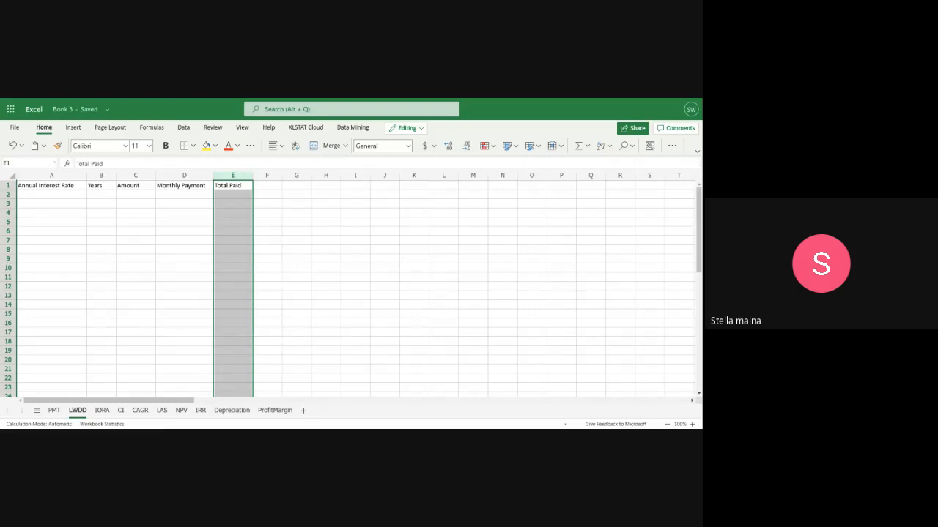
click(61, 197)
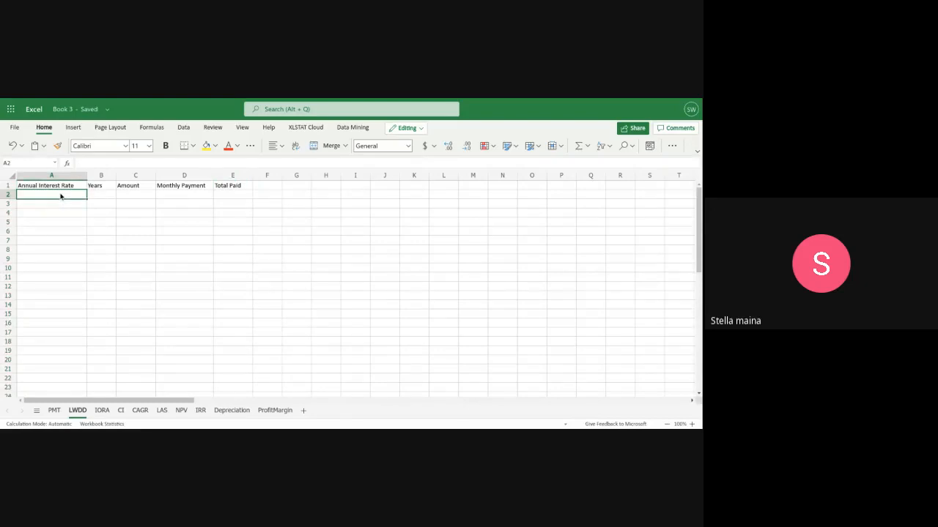
text(6.00)
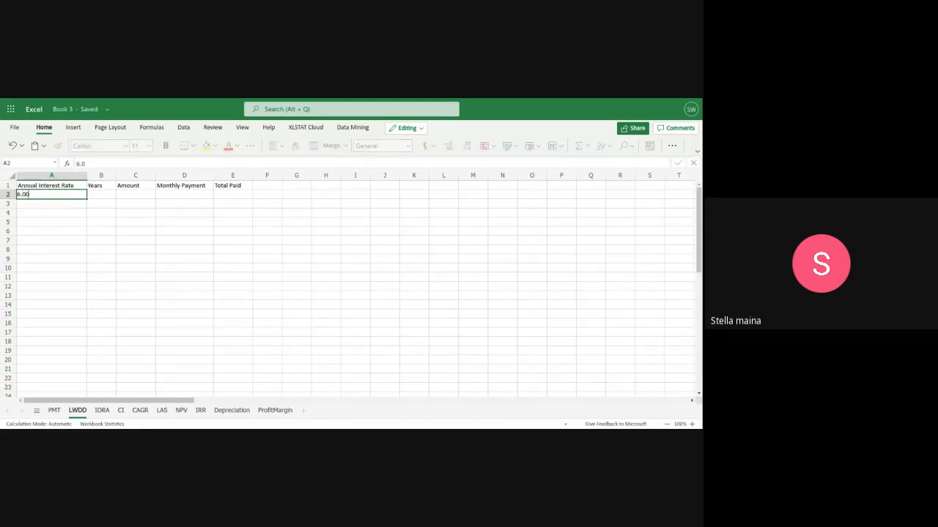
text(%)
click(108, 195)
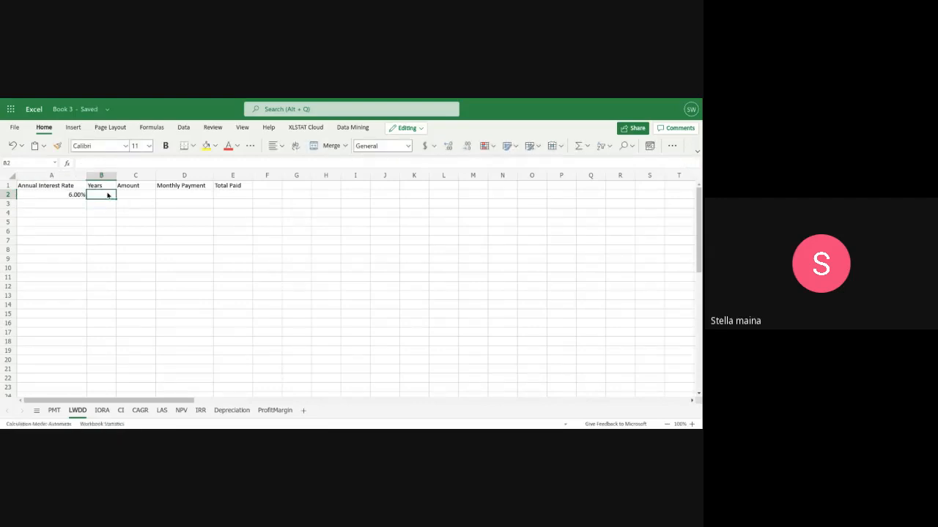
text(20)
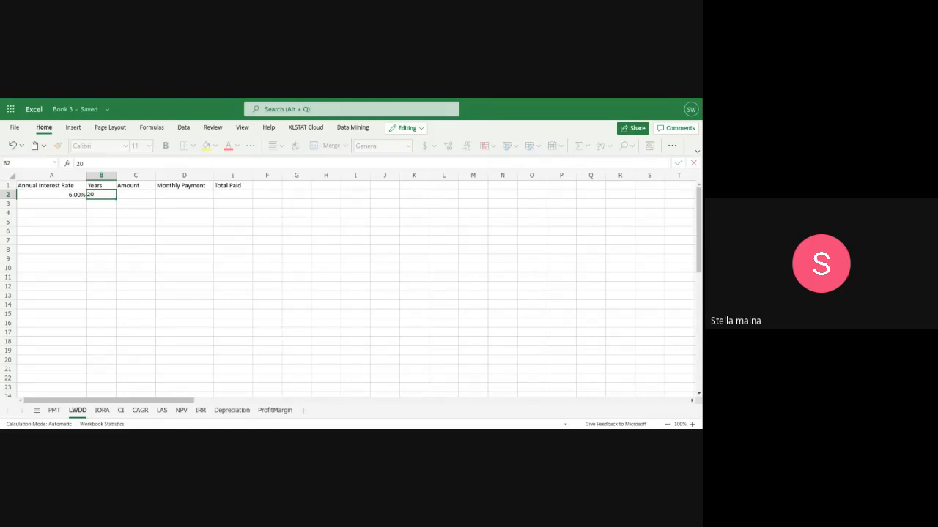
click(133, 196)
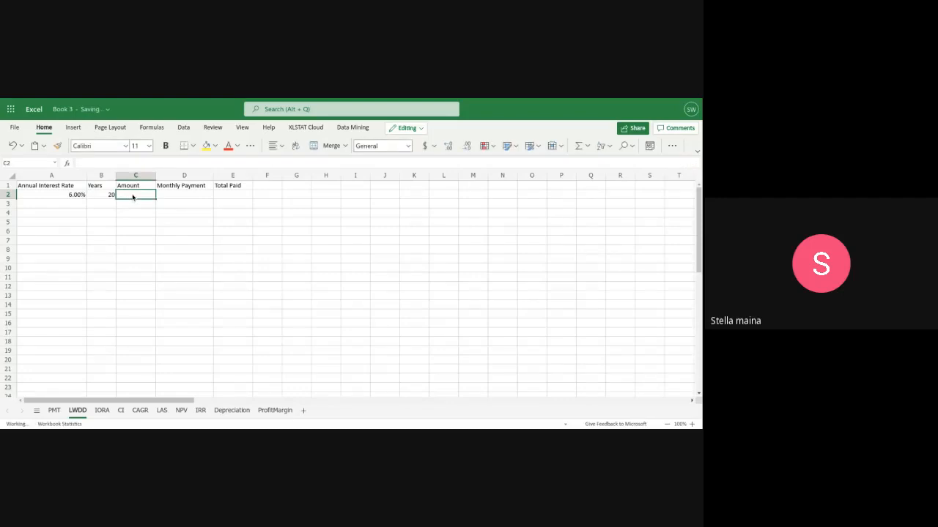
text($1)
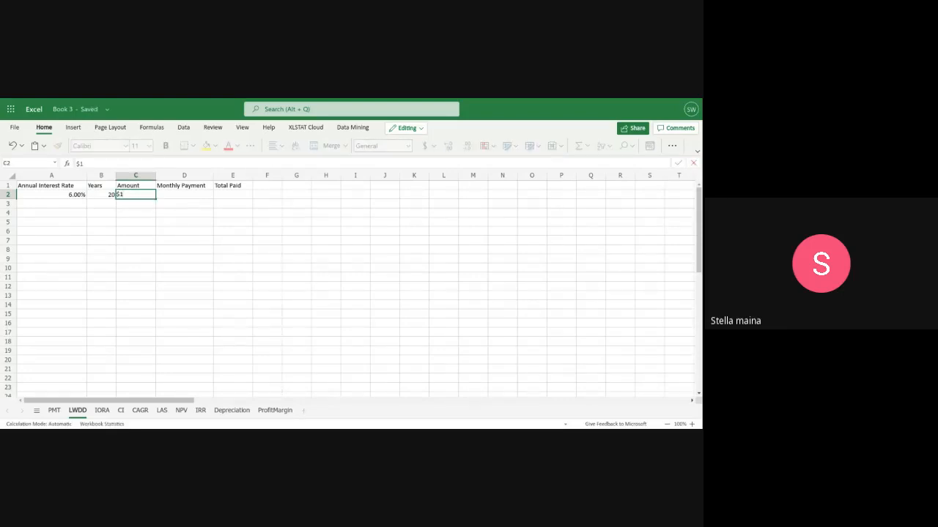
text(50,000)
Calculate the monthly payment in D2 with the formula =PMT(A2/12,B2*12,C2)
click(181, 196)
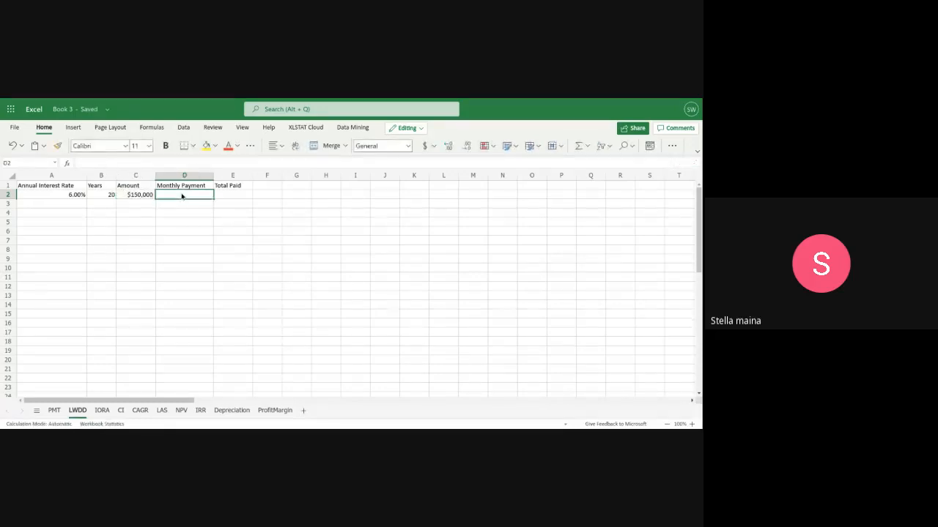
text(=PM)
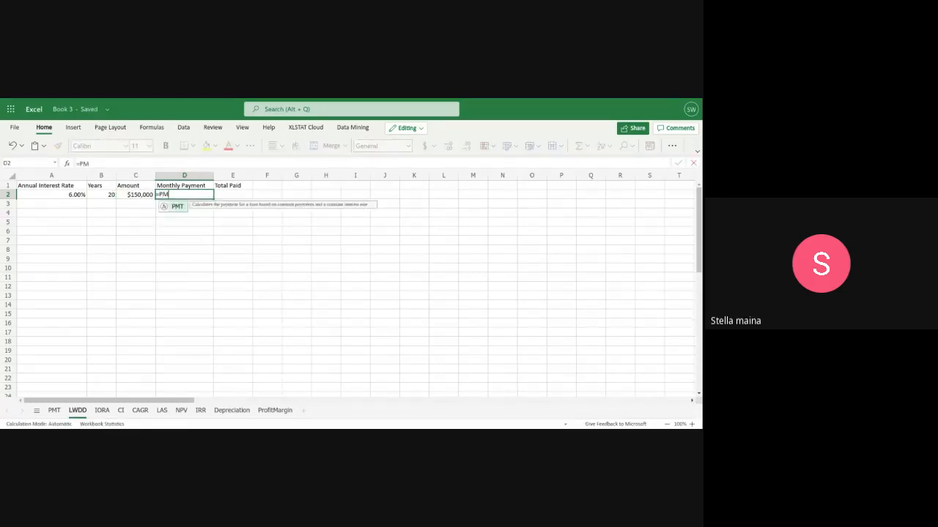
text(T()
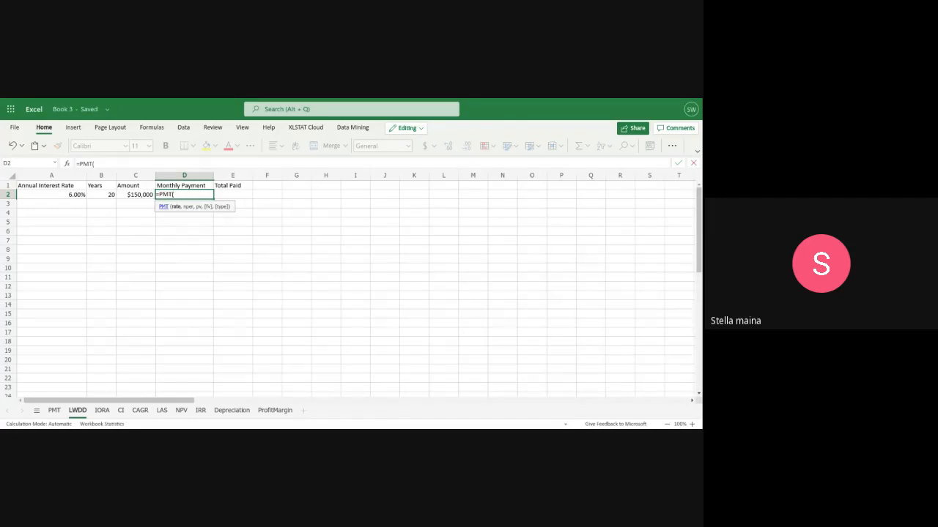
text(A)
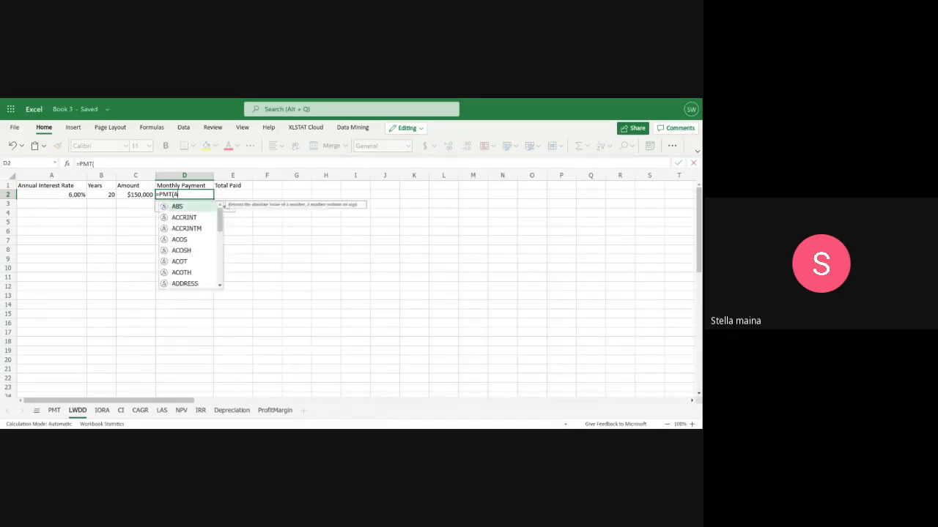
text(2/)
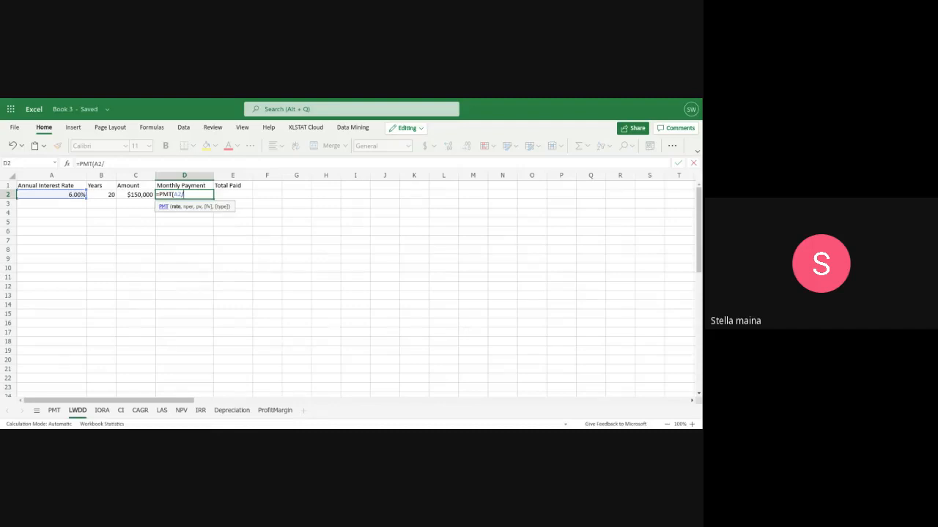
text(12,)
text(B)
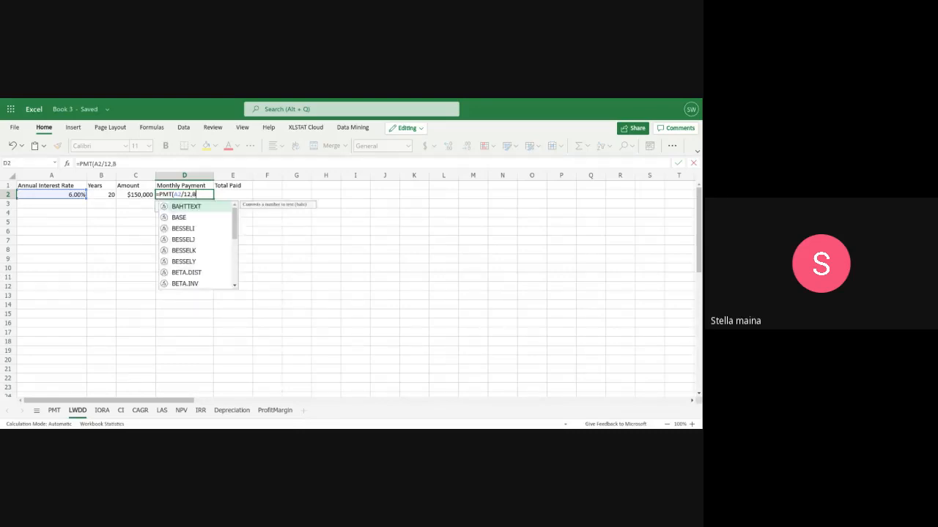
text(2*)
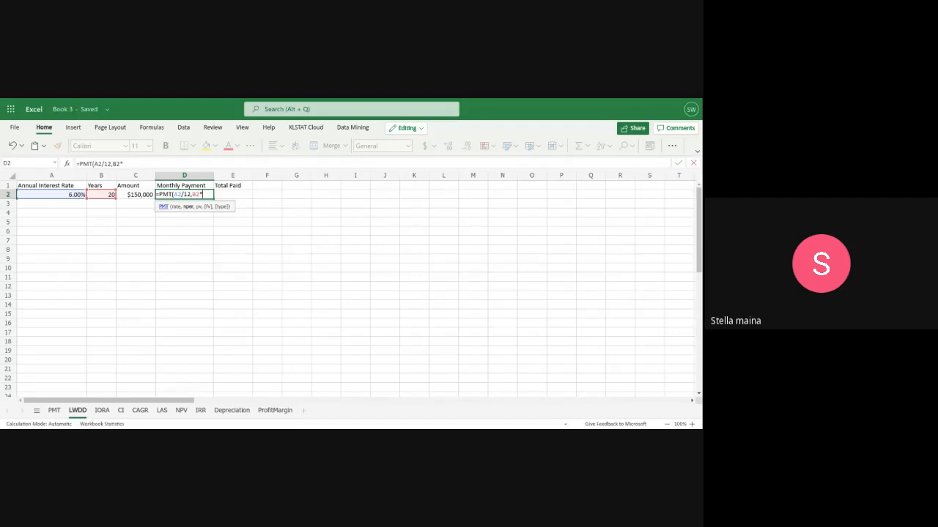
text(12,C2)
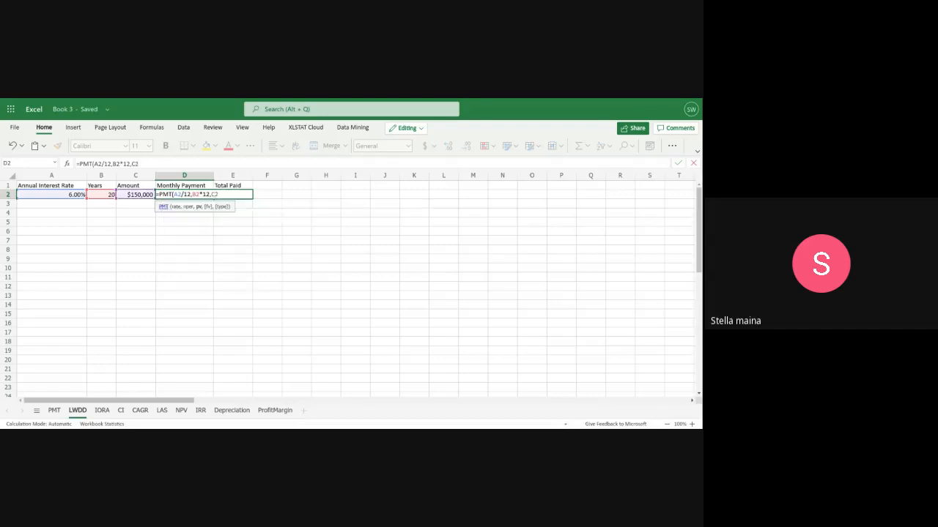
text())
key(Return)
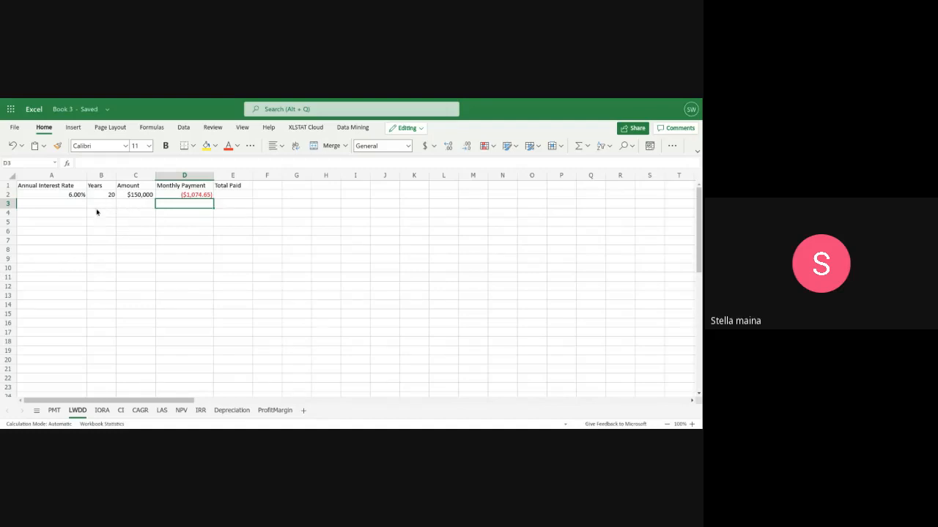
Copy the annual interest rate from A2 down into A3 and A4
click(73, 204)
click(80, 188)
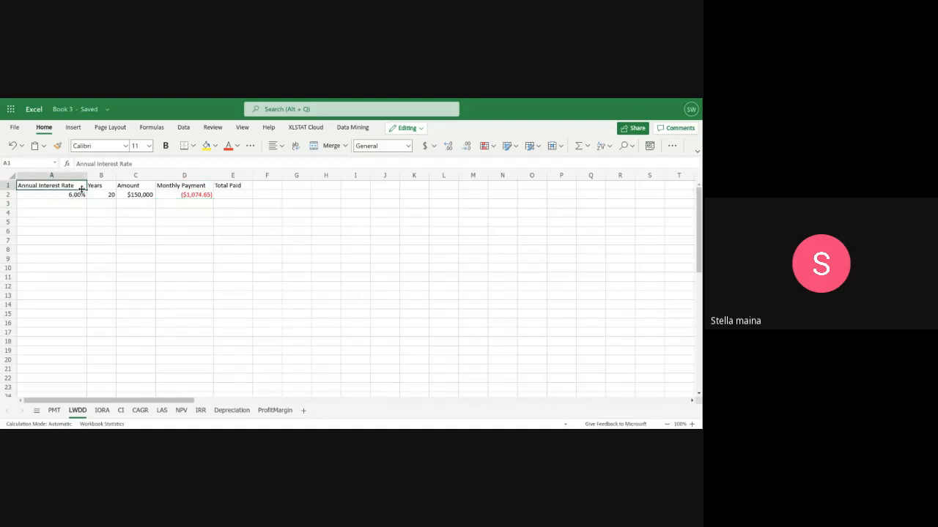
click(82, 196)
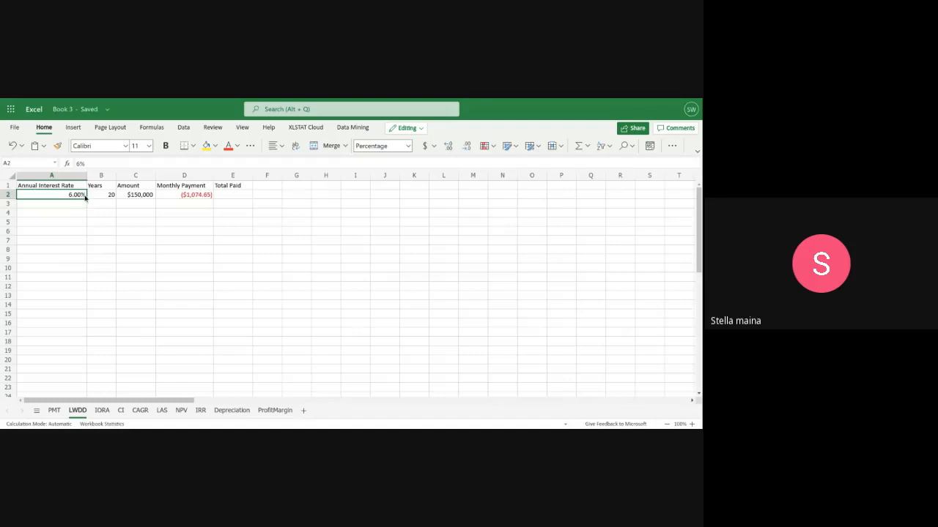
drag(86, 198, 88, 217)
Enter loan terms of 25 years in B3 and 30 years in B4
click(101, 206)
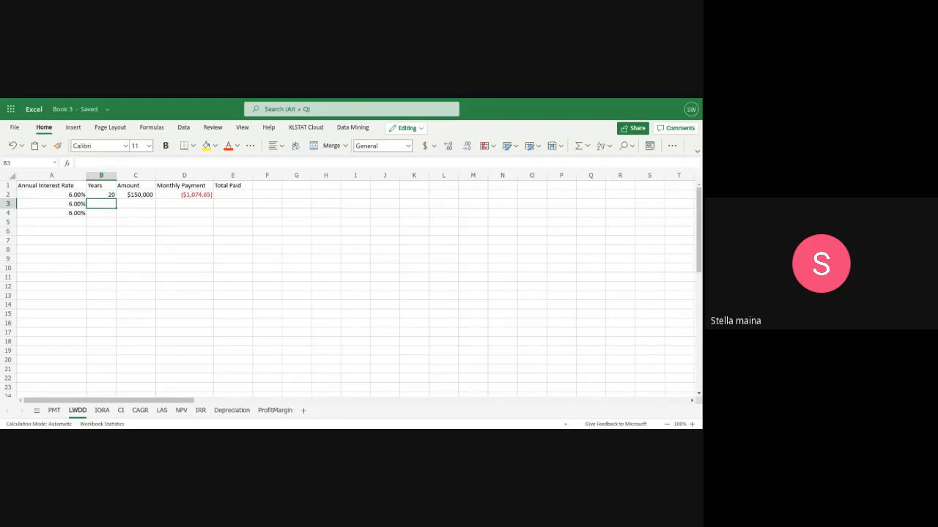
text(25)
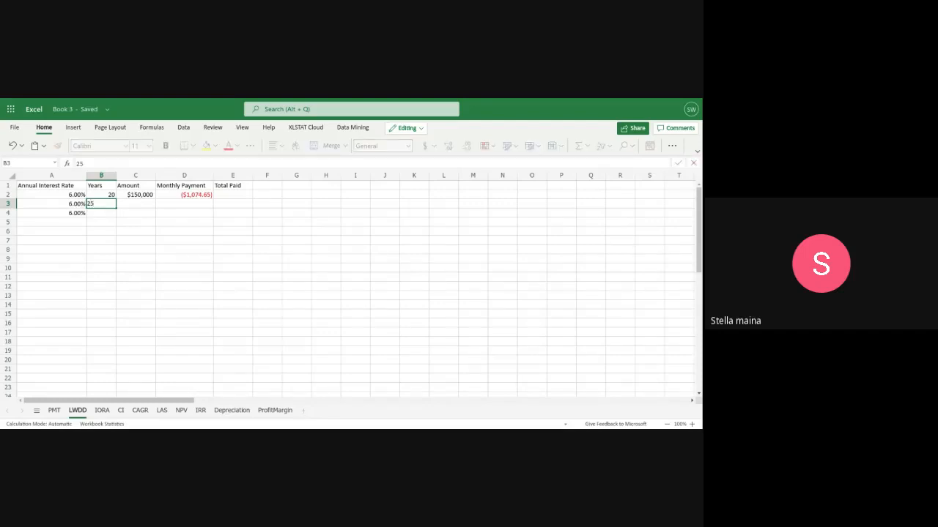
click(96, 214)
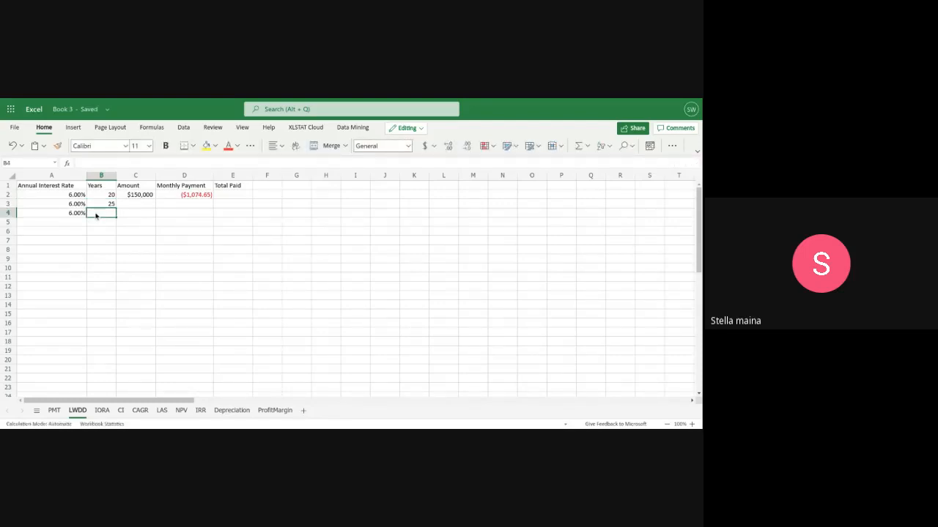
text(30)
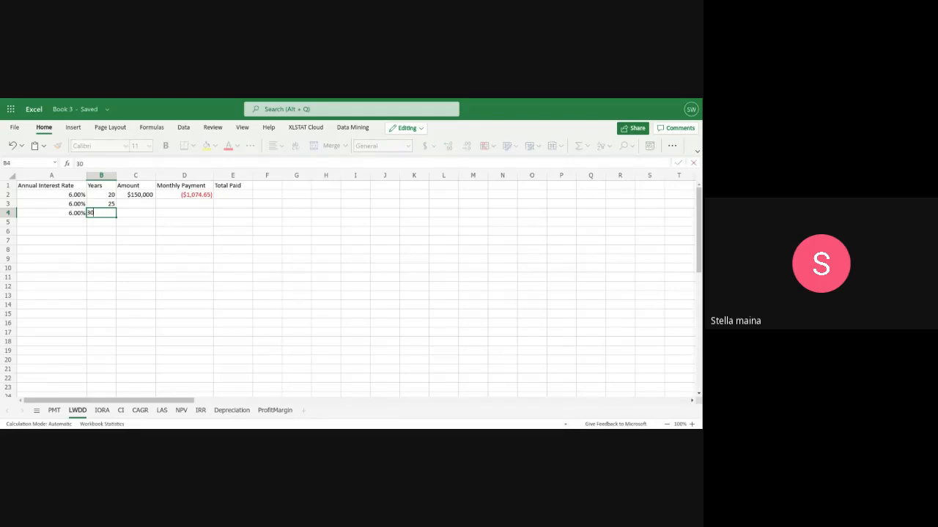
click(132, 200)
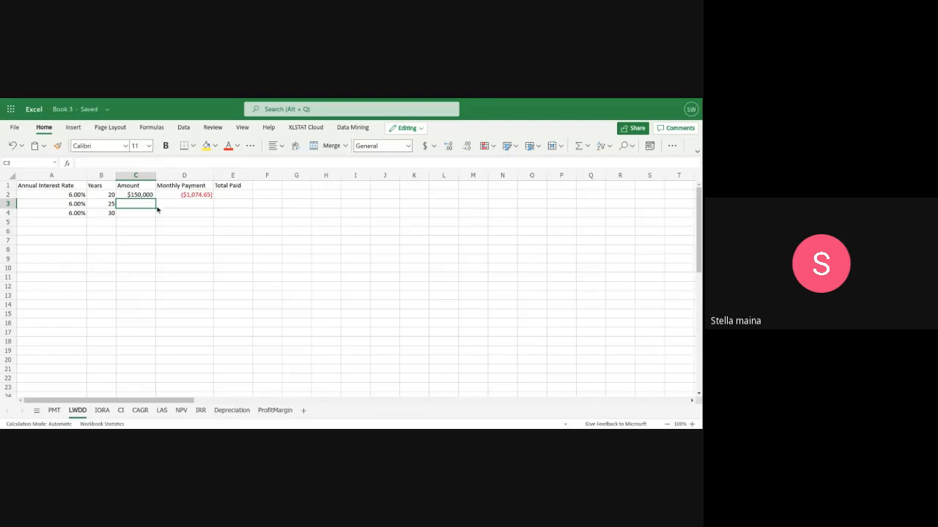
Copy the amount in C2 and the monthly payment formula in D2 down into rows 3 and 4
click(153, 195)
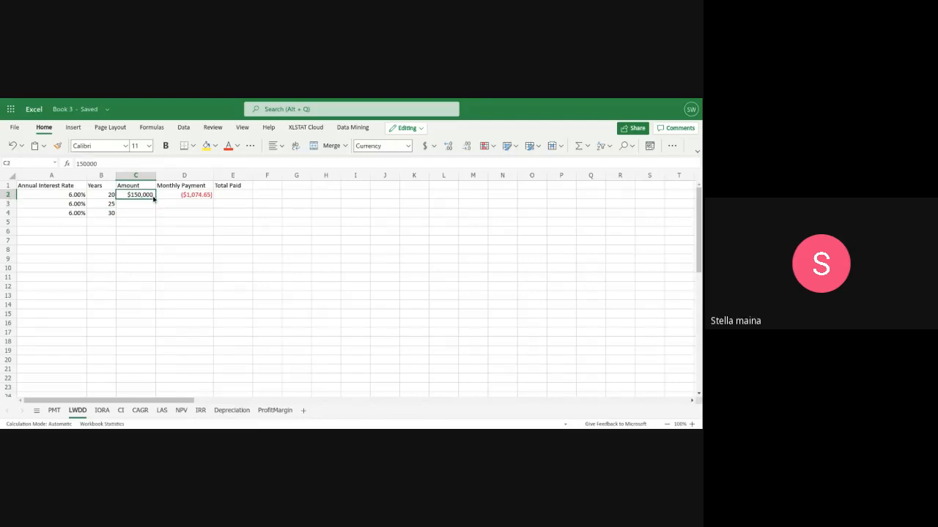
drag(156, 196, 155, 216)
click(193, 197)
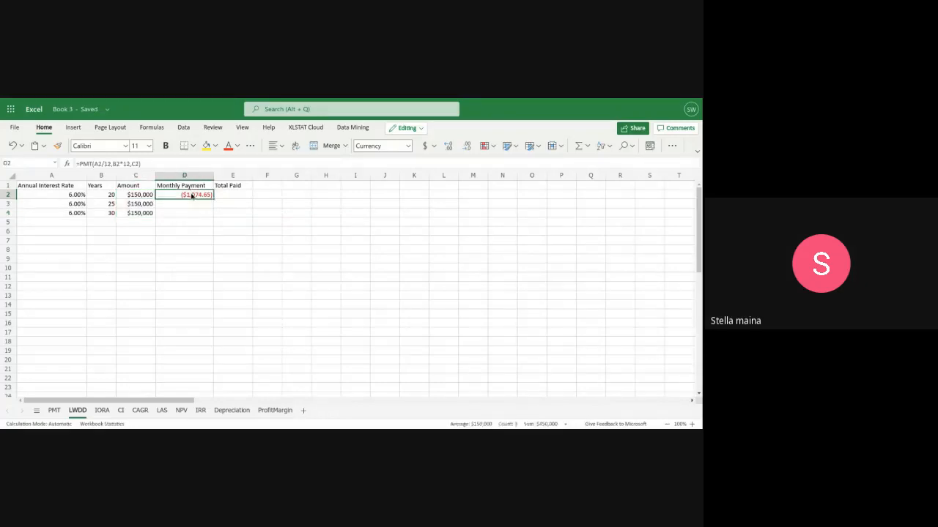
drag(213, 198, 212, 216)
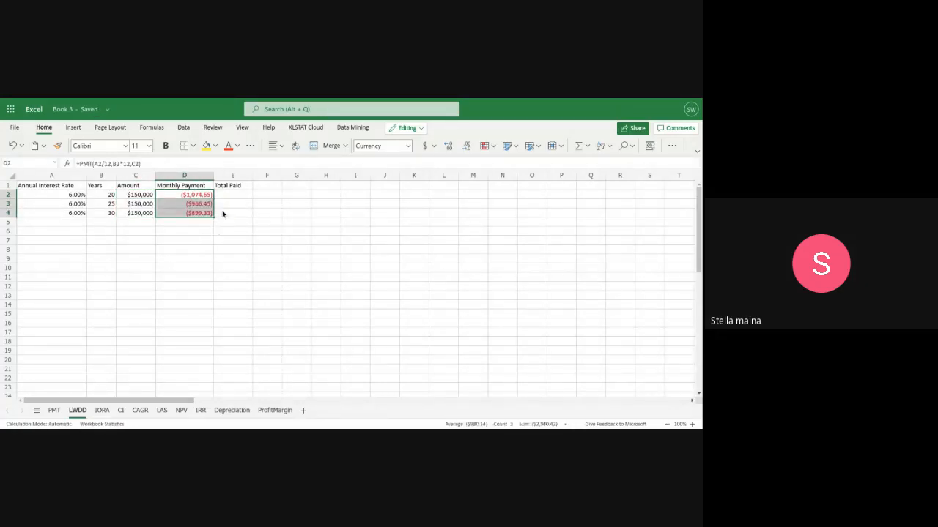
click(222, 213)
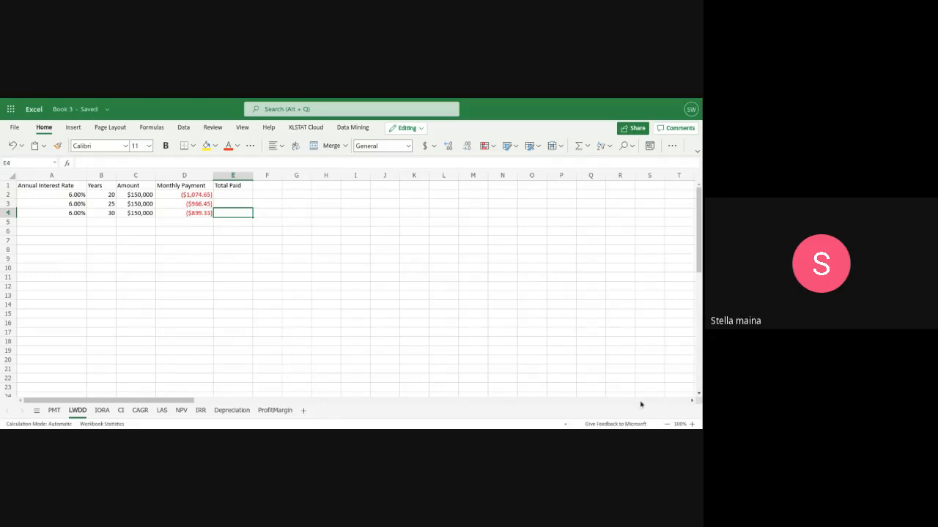
Calculate the total paid for the 20-year loan in E2 with the formula =B2*12*D2
click(692, 424)
click(692, 424)
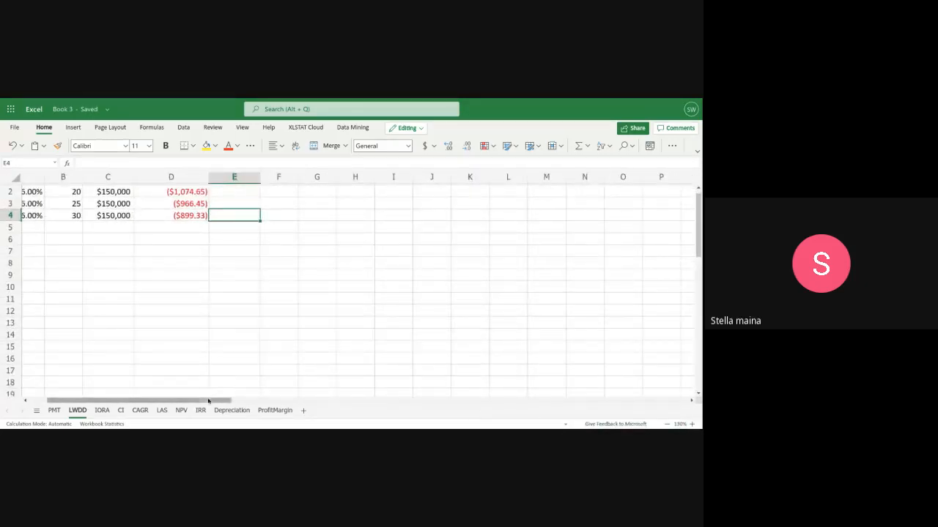
drag(214, 403, 195, 403)
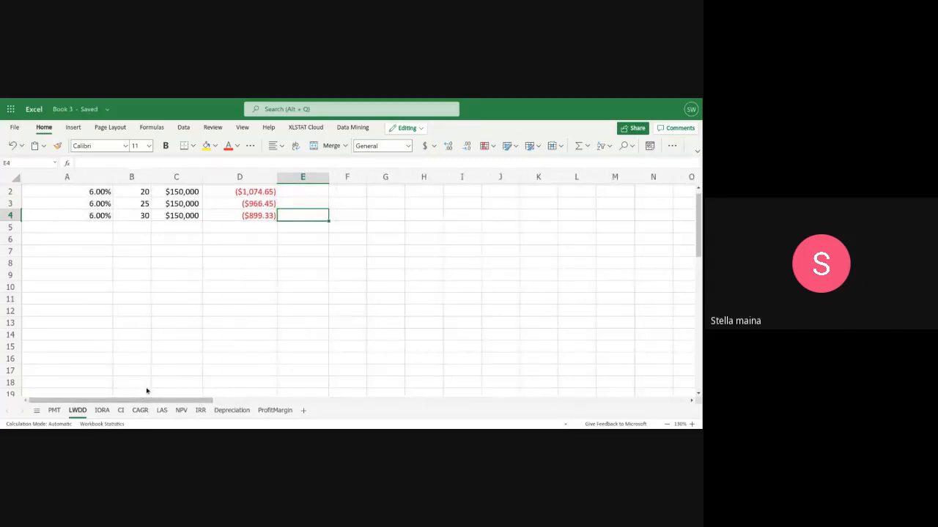
scroll(694, 247, up, 1)
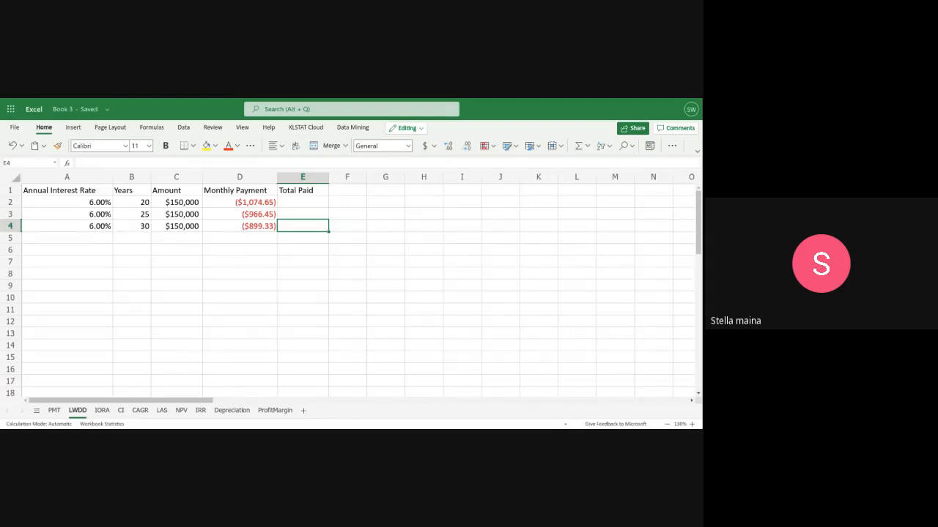
click(296, 206)
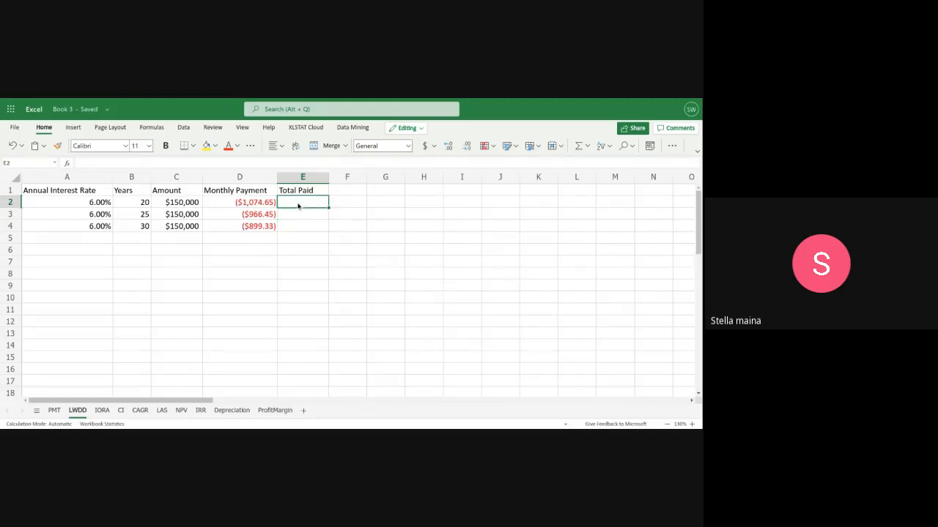
text(=)
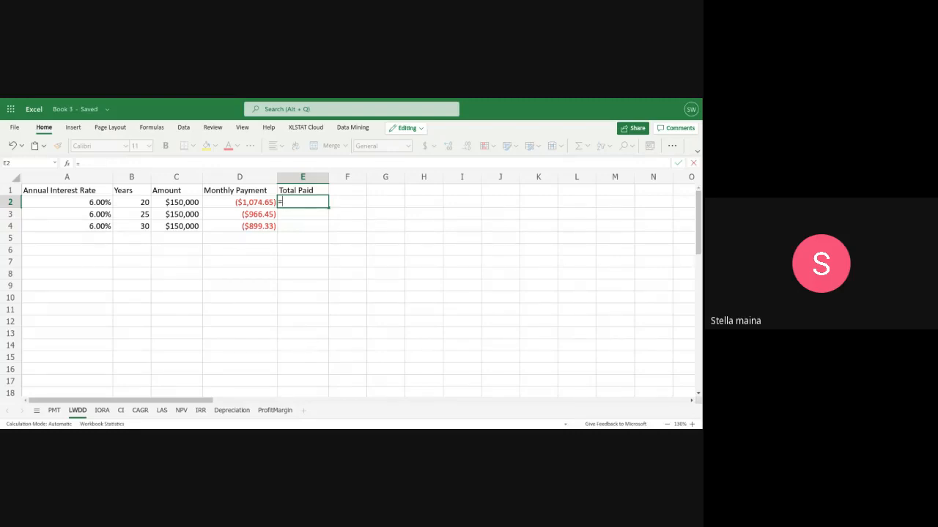
text(20)
key(BackSpace)
key(BackSpace)
text(B2)
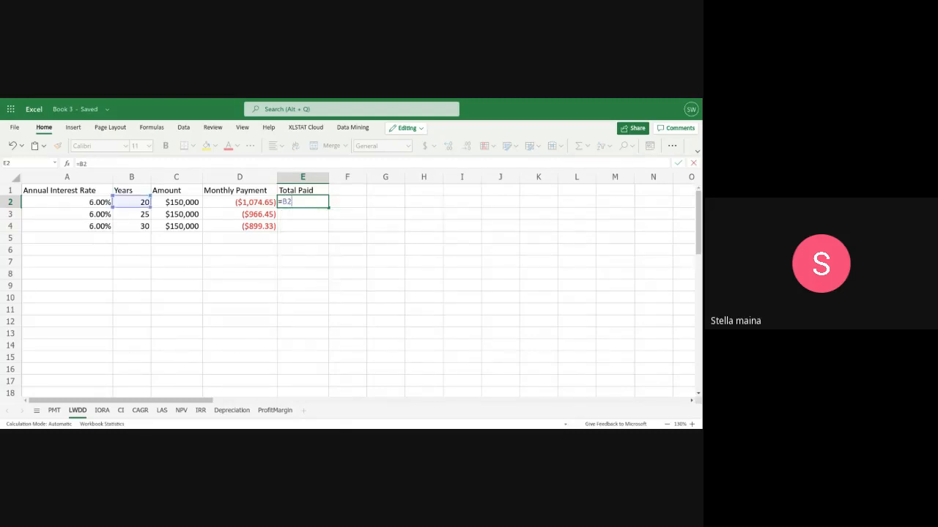
key(BackSpace)
text(4*12)
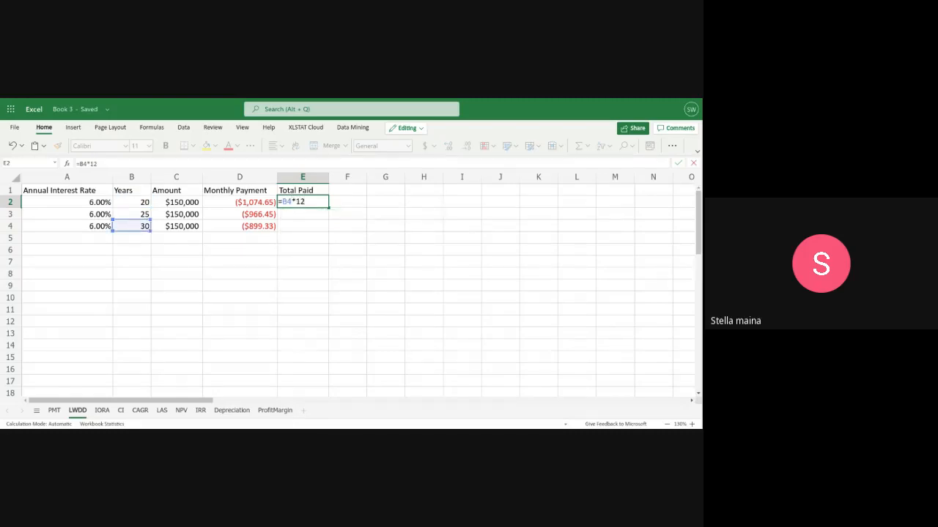
text(*D2)
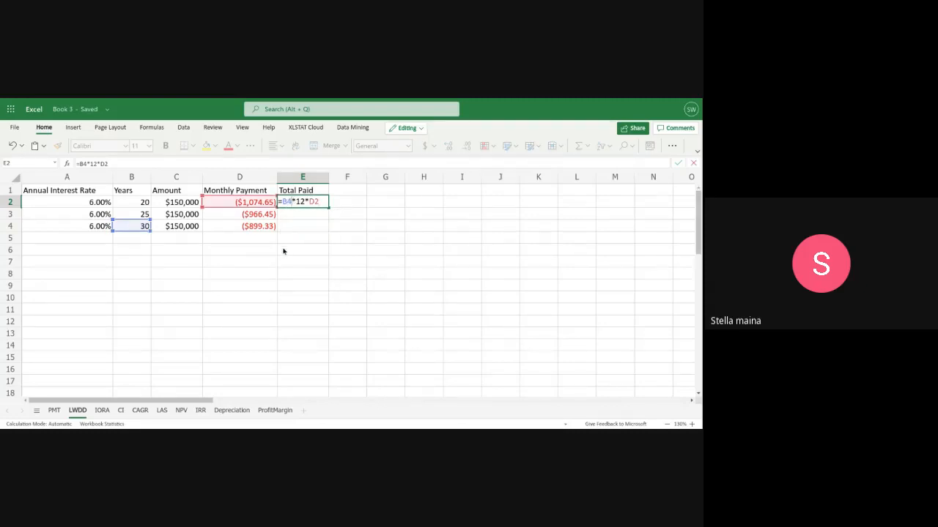
text(B2)
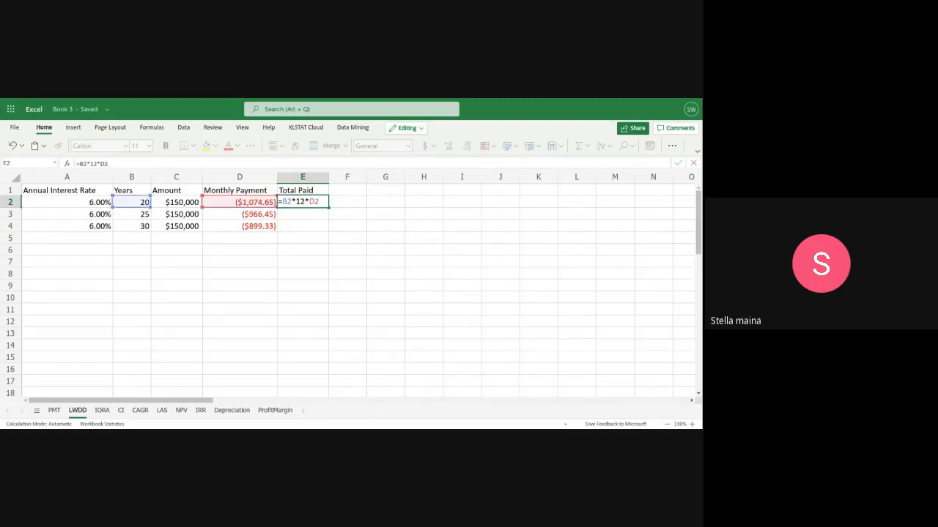
key(Return)
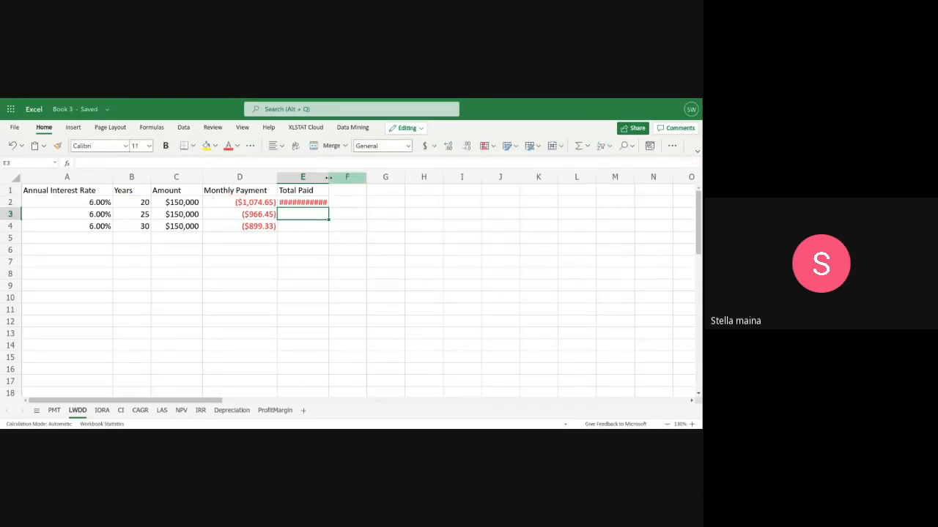
Widen column E and copy the total paid formula from E2 down into E3 and E4
drag(328, 176, 346, 179)
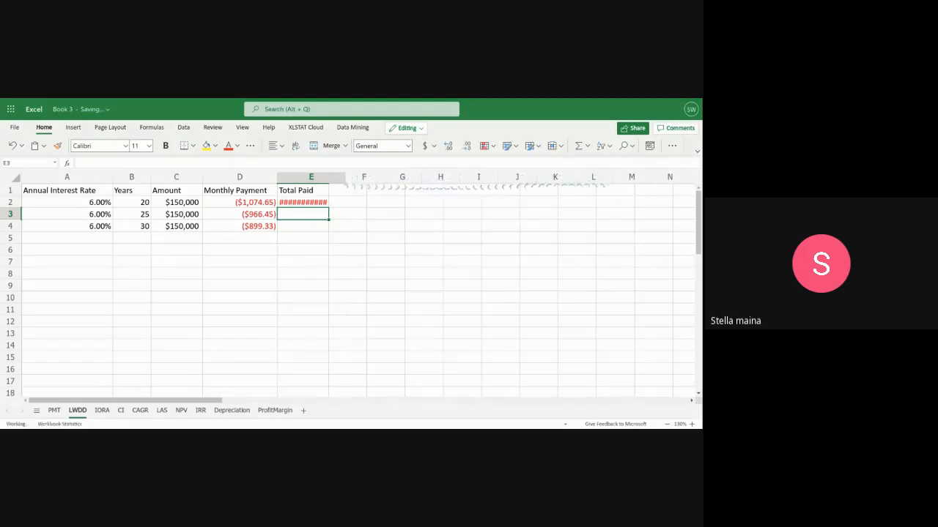
click(315, 206)
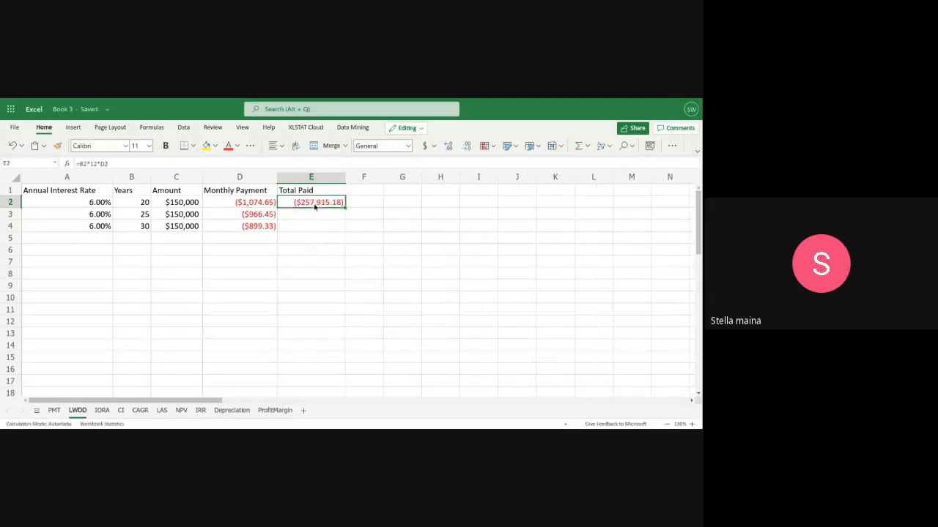
drag(345, 207, 344, 228)
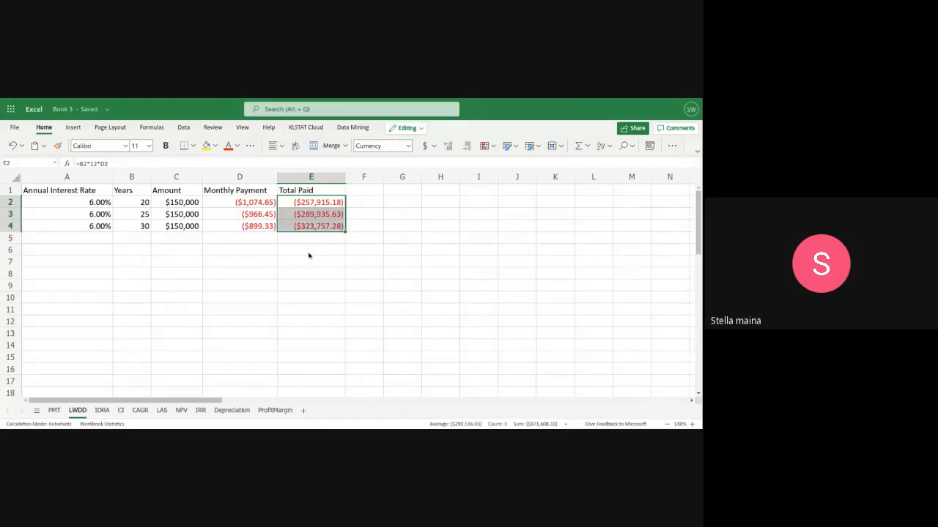
click(308, 253)
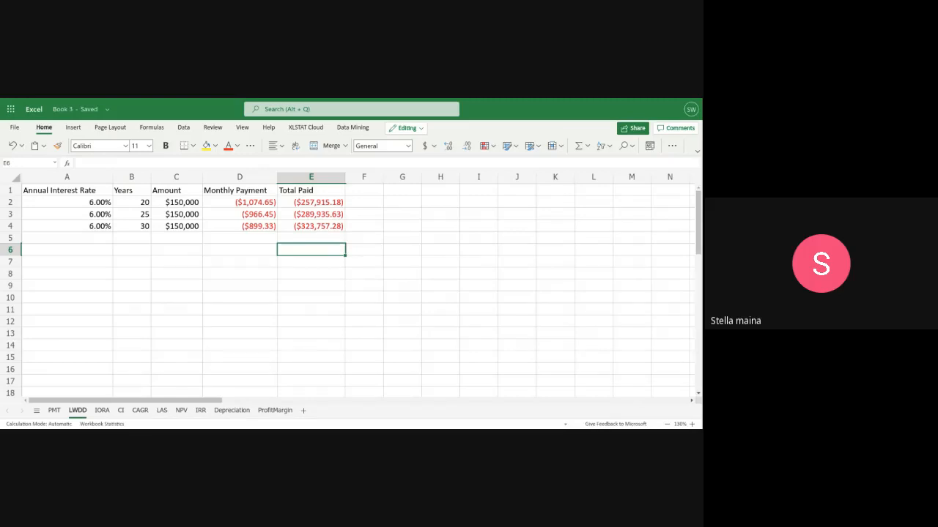
Delete the IORA sheet from the workbook
click(99, 410)
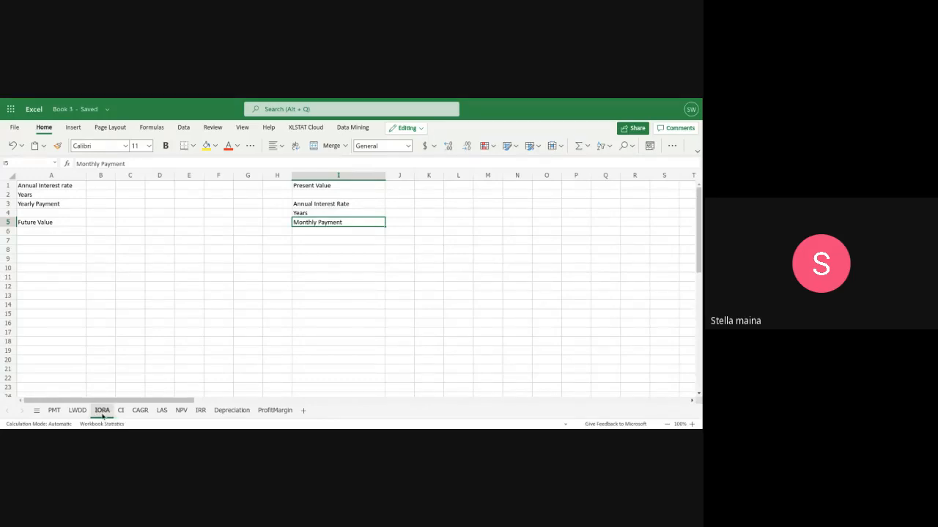
right_click(103, 415)
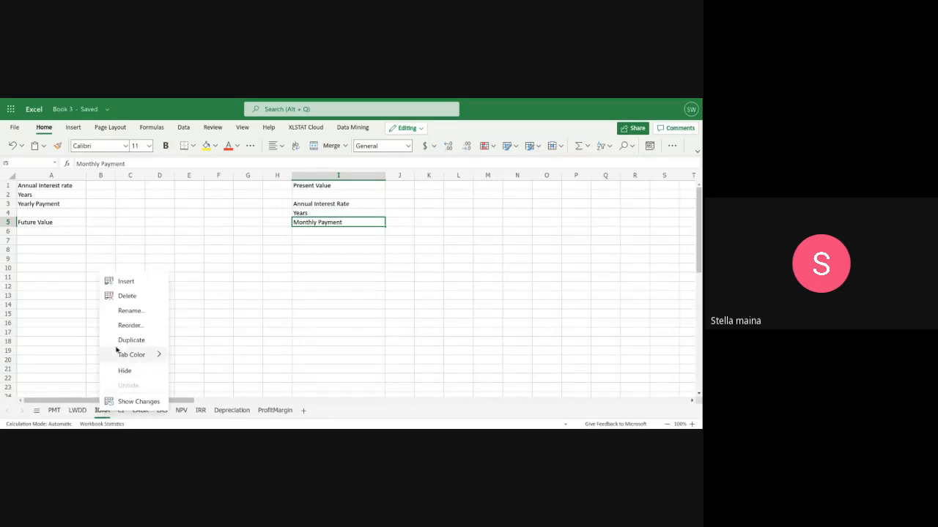
click(127, 301)
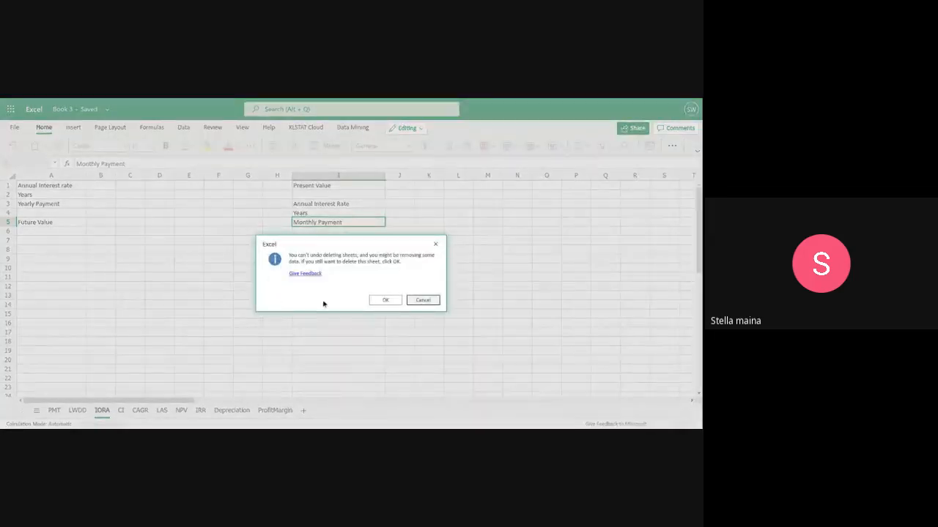
click(383, 300)
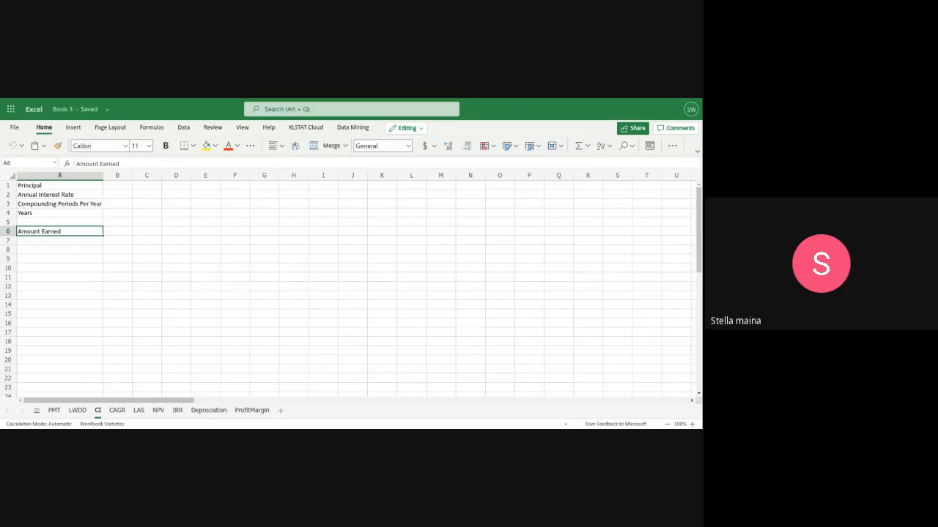
Enter a starting amount of $100 in I1 on the CI sheet
click(317, 187)
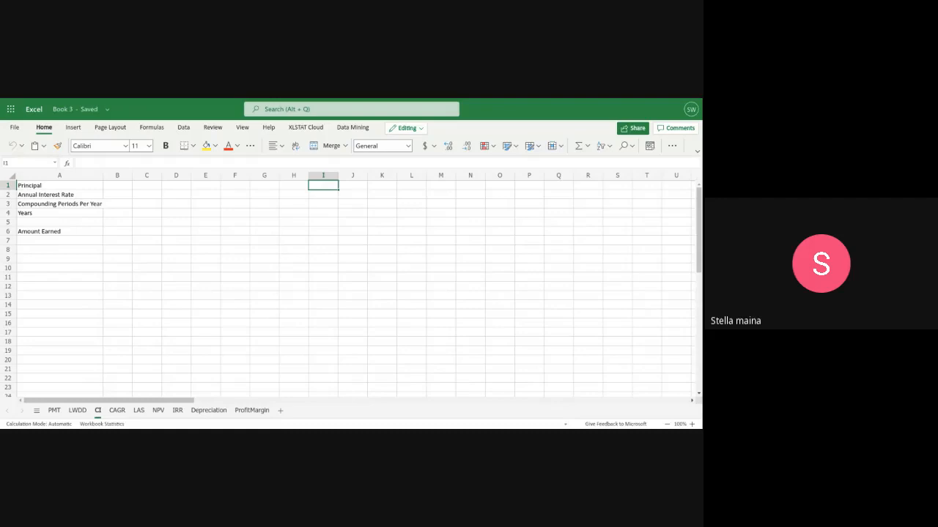
text(0)
key(BackSpace)
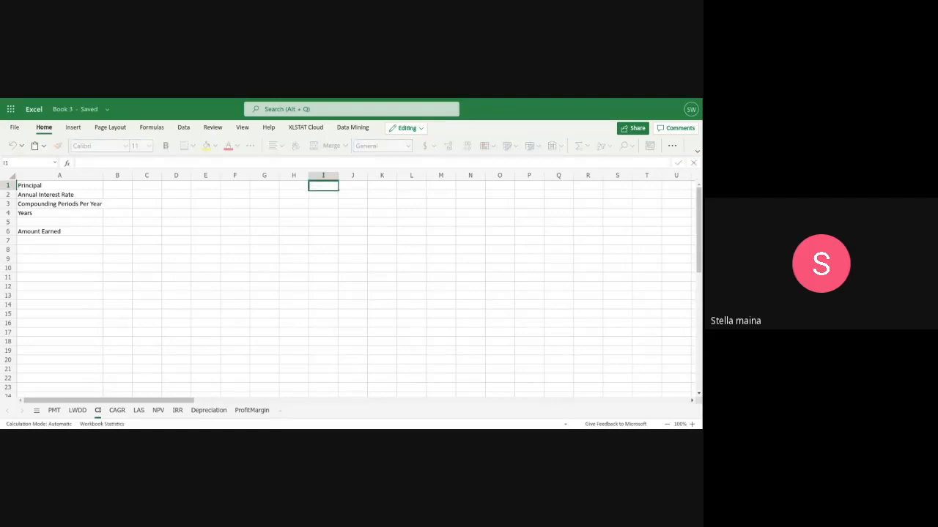
text($100)
click(326, 195)
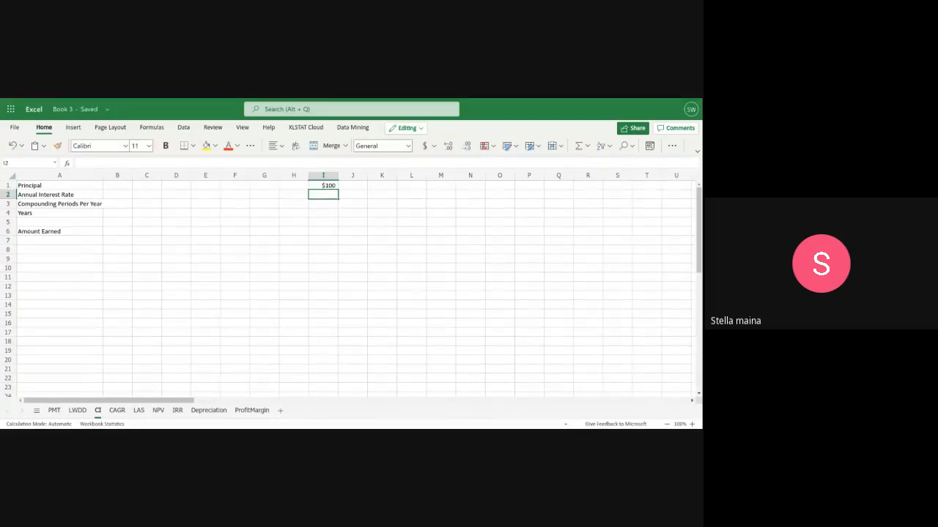
Enter the formula =A1*1.08 in I2 and widen column I
text(=)
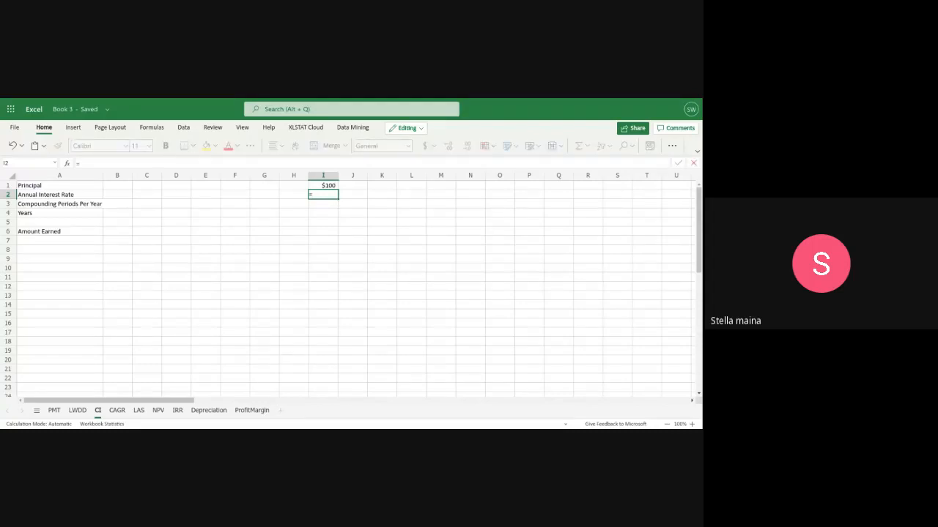
text(A1)
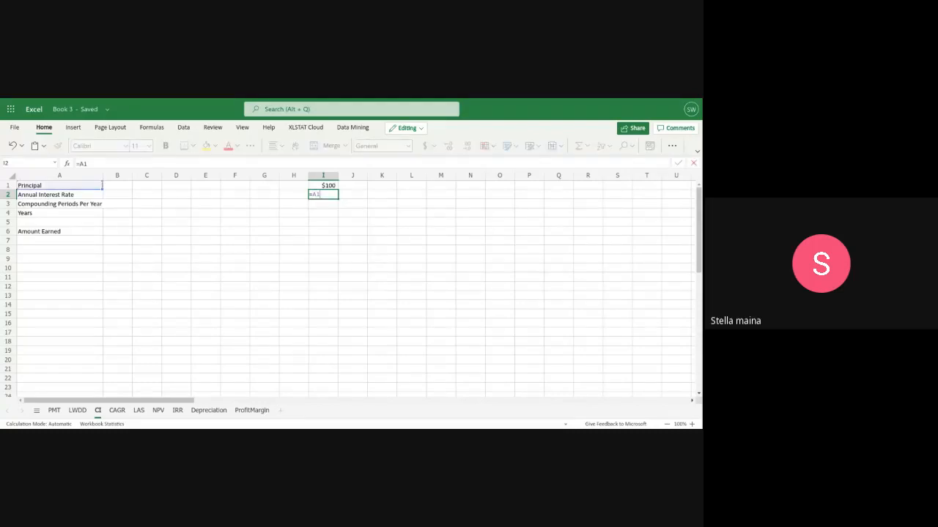
text(*1)
text(08)
key(Return)
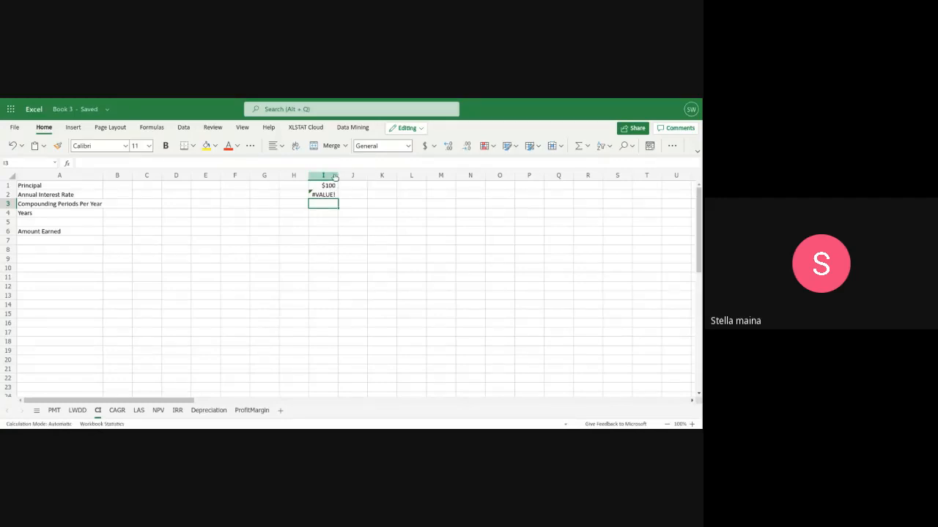
drag(337, 177, 358, 177)
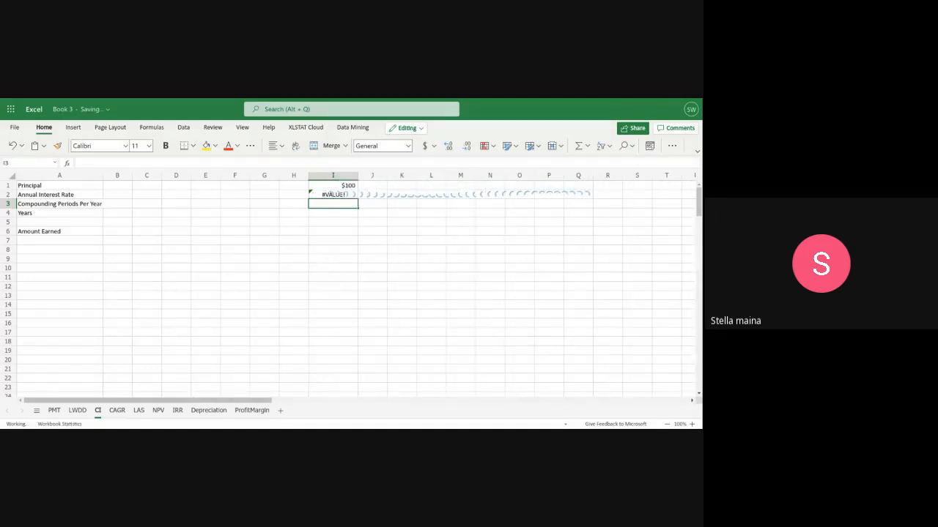
Correct the formula in I2 to =I1*1.08 so it grows the starting amount in I1
double_click(331, 195)
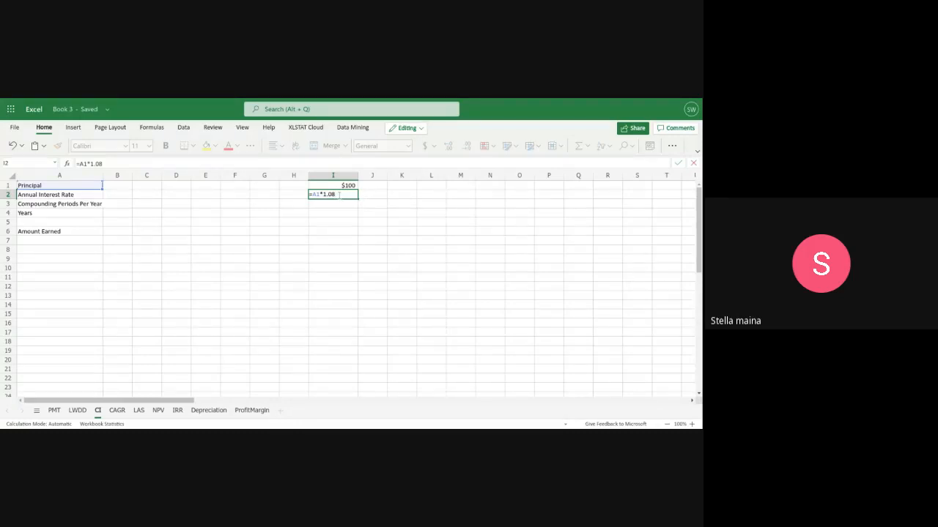
key(BackSpace)
key(BackSpace)
key(BackSpace)
key(BackSpace)
text(1.08)
text(I1)
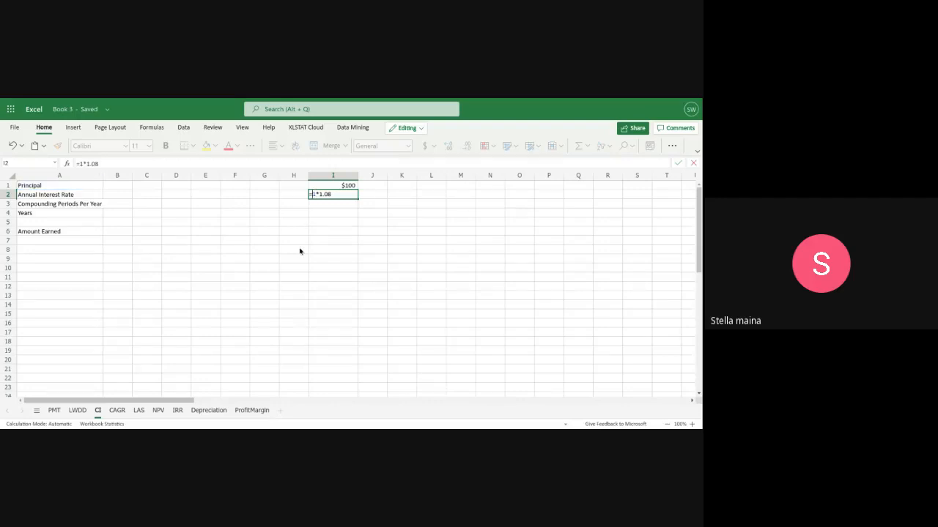
key(Return)
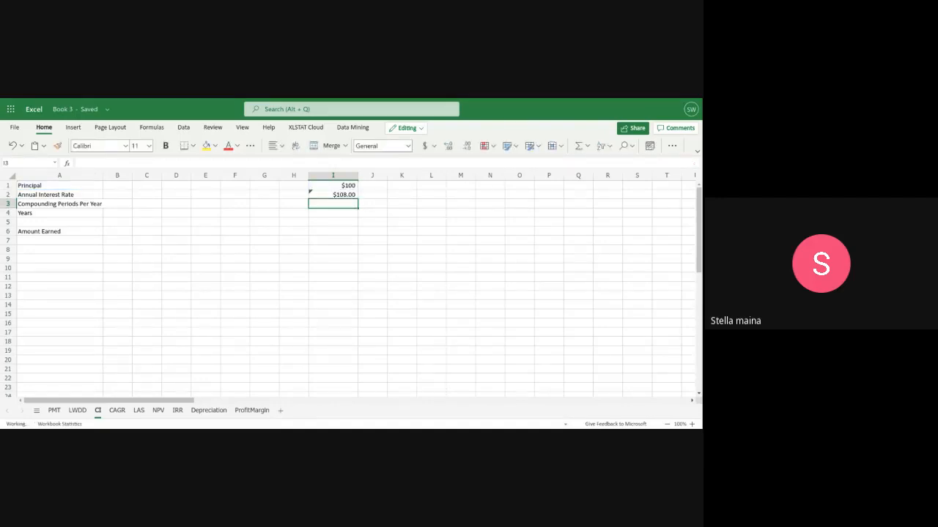
Enter the formula =A2*1.08 in I3 for the second year's growth
click(341, 185)
click(342, 195)
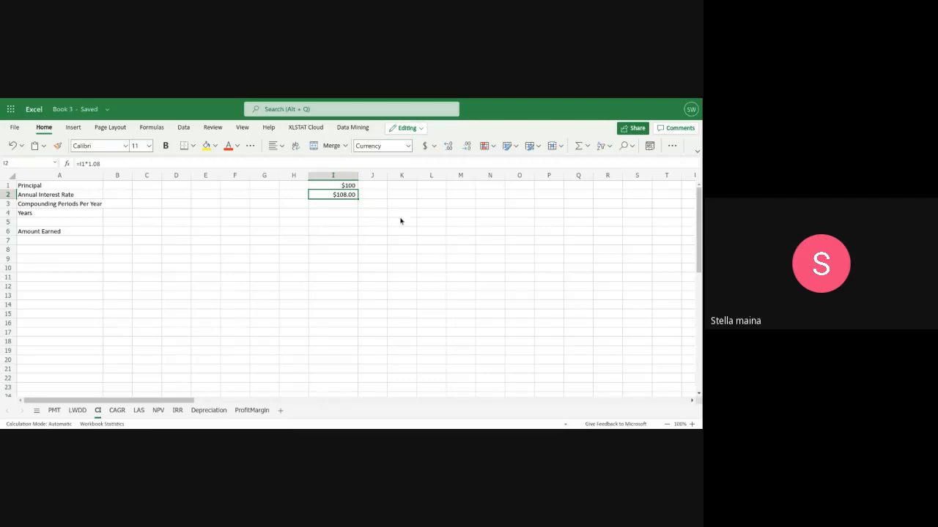
click(340, 203)
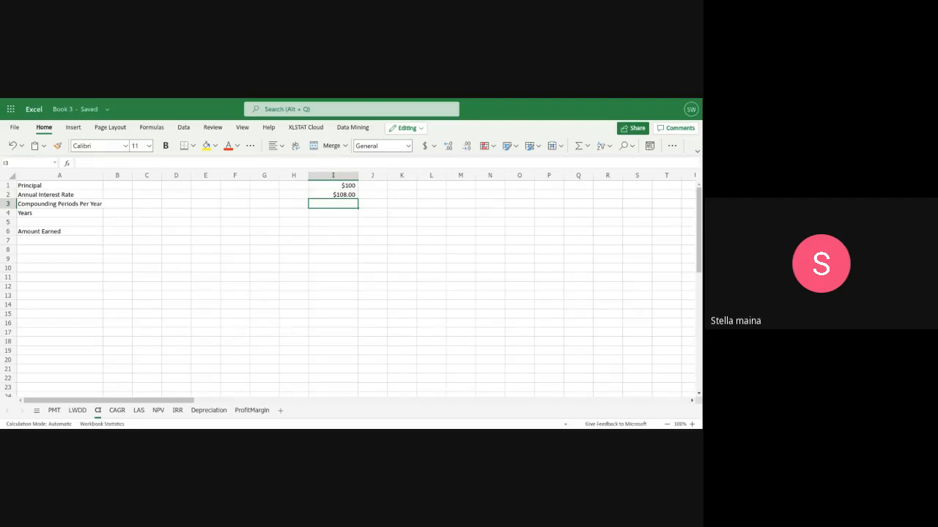
text(=A2)
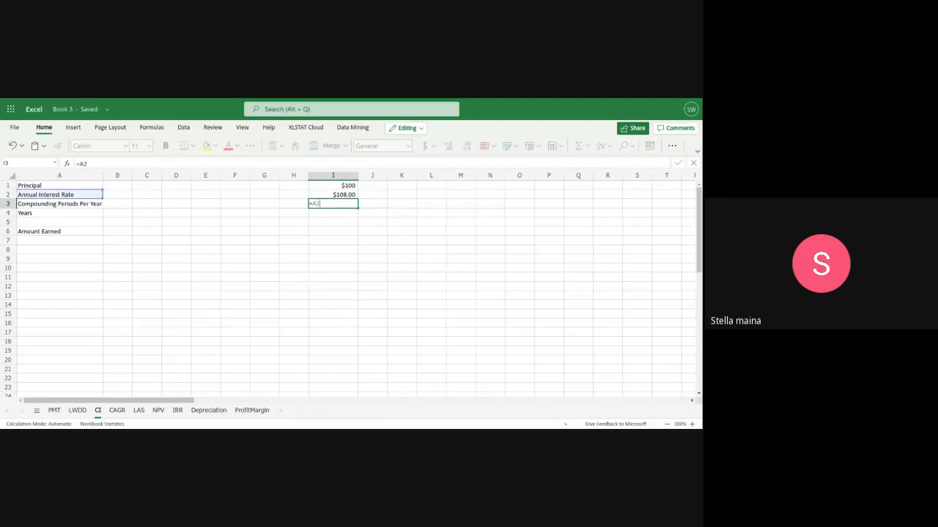
text(*1.08)
key(Return)
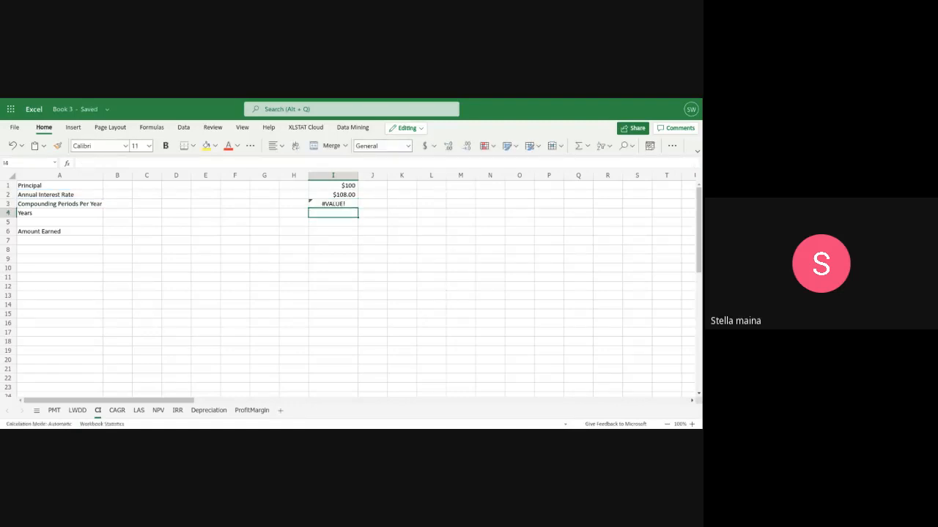
Correct the formula in I3 to =I2*1.08 so it grows the previous year's amount
click(341, 204)
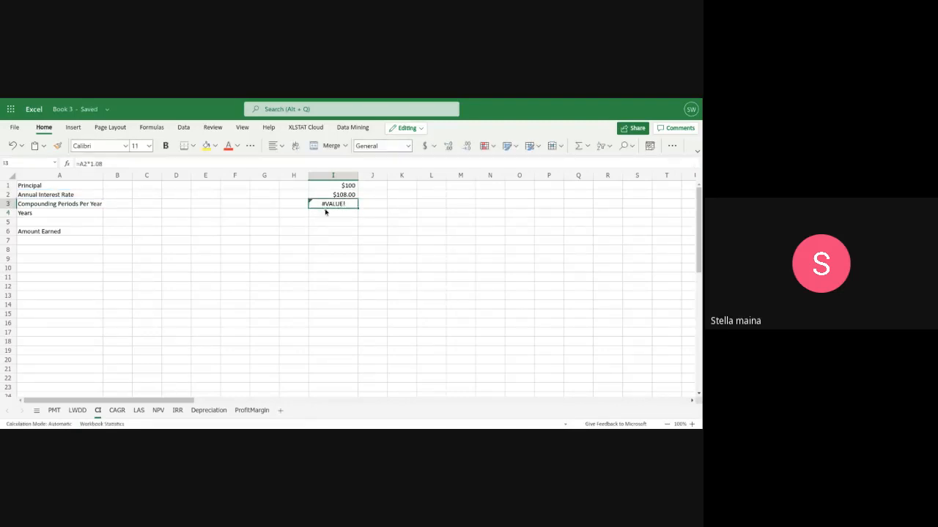
double_click(327, 206)
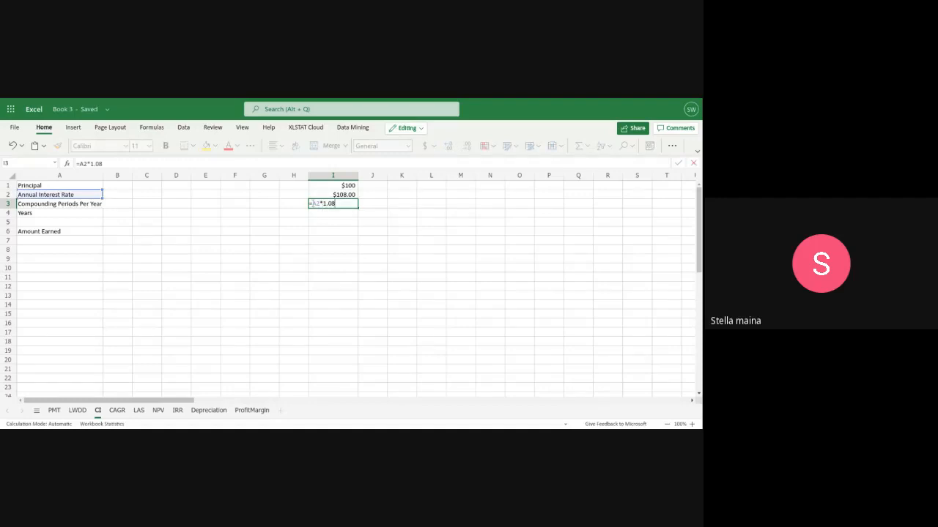
double_click(313, 204)
text(12)
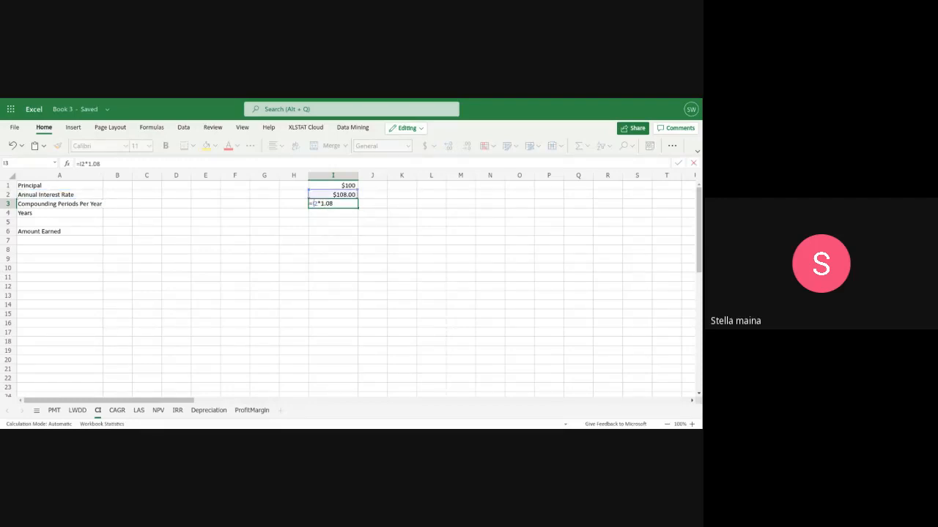
key(Return)
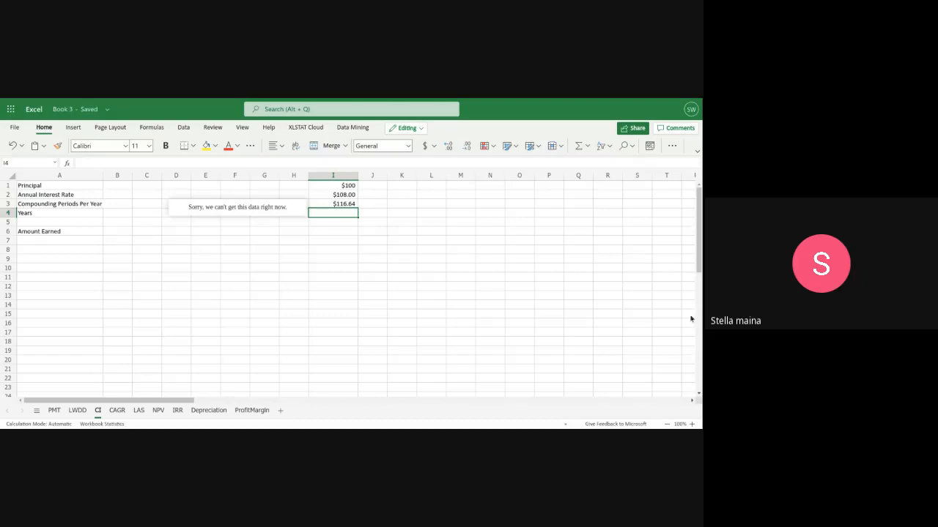
Try to extend the yearly amounts by filling from the empty cell I4 down to I7
click(341, 195)
click(350, 206)
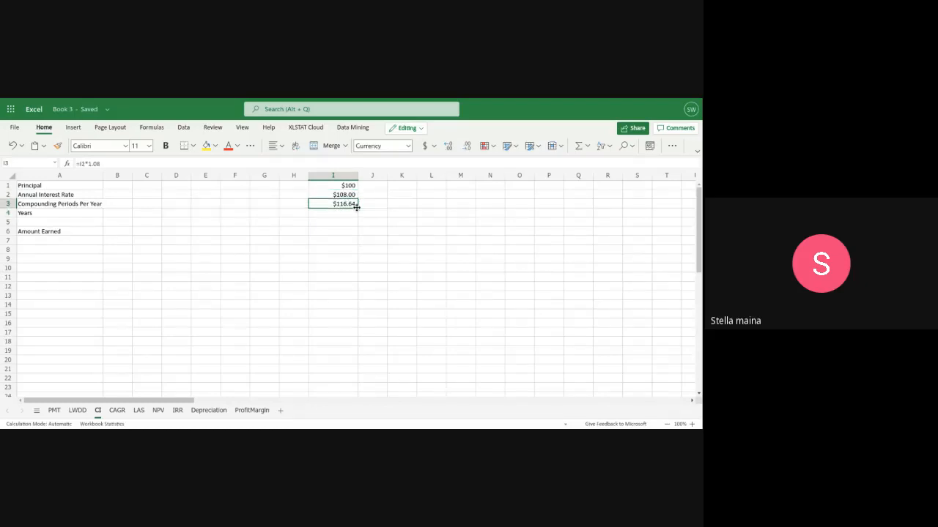
click(350, 187)
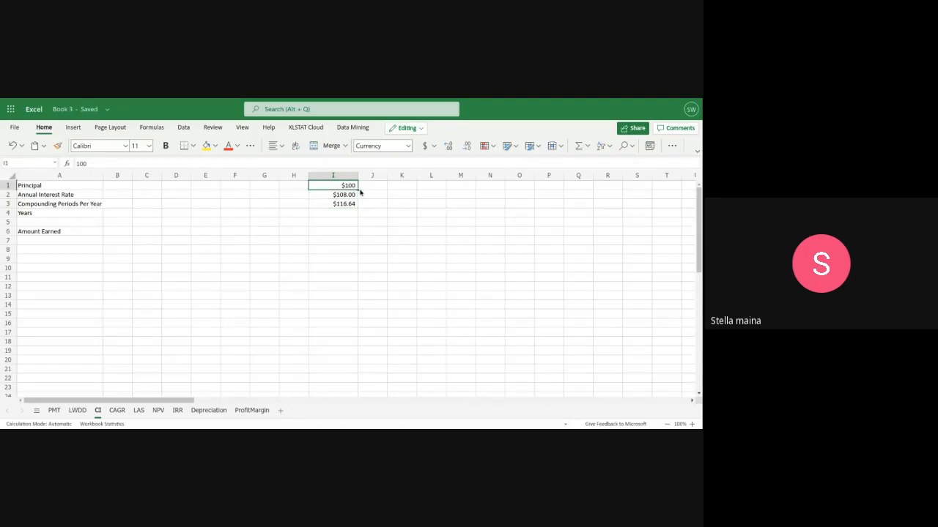
click(349, 207)
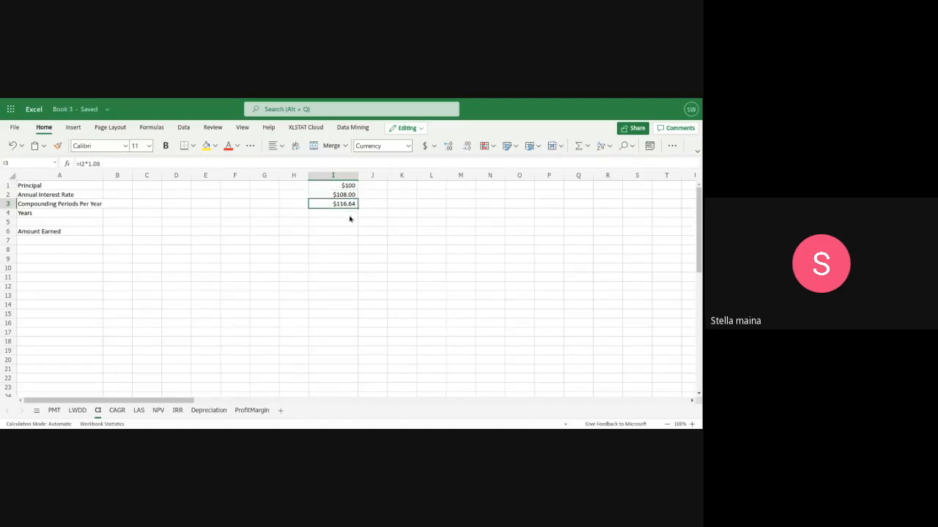
click(351, 213)
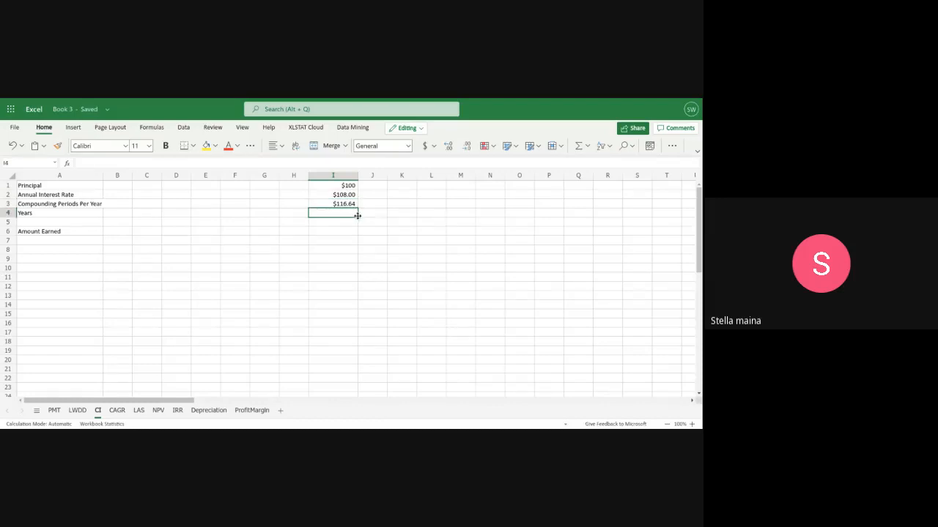
drag(357, 216, 355, 240)
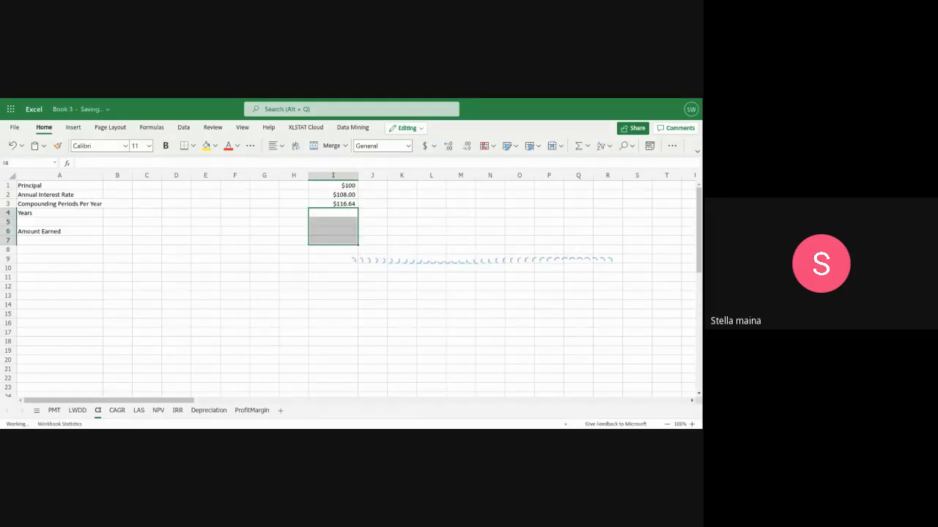
Fill the $100 in I1 down through I5, and undo that fill
click(345, 188)
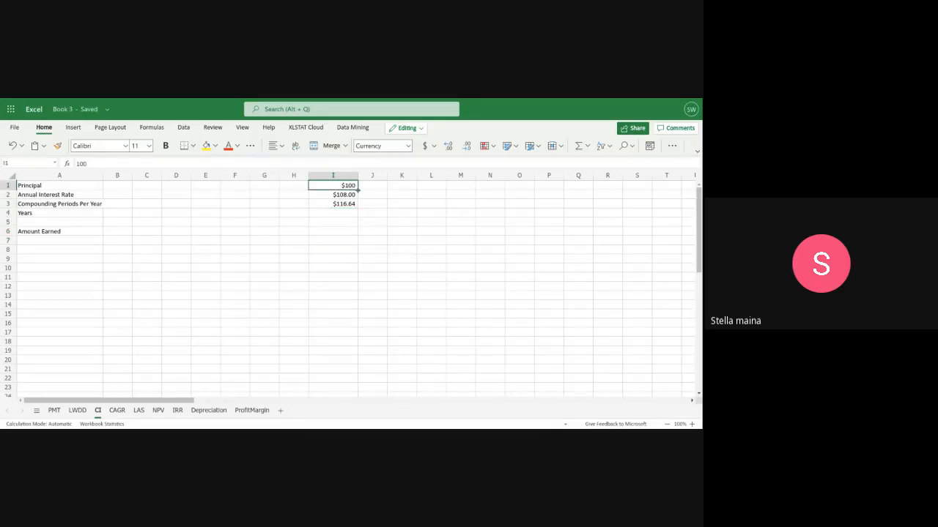
drag(357, 188, 358, 225)
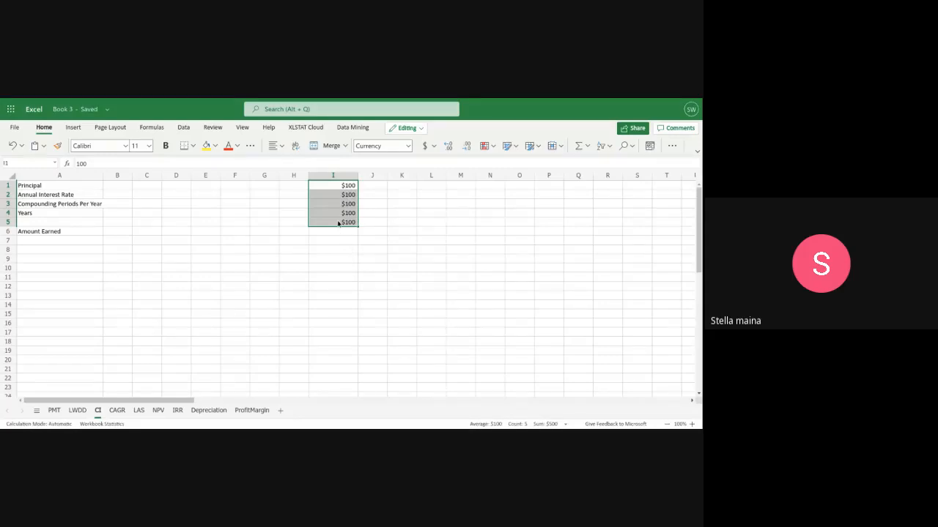
key(ctrl+z)
click(338, 206)
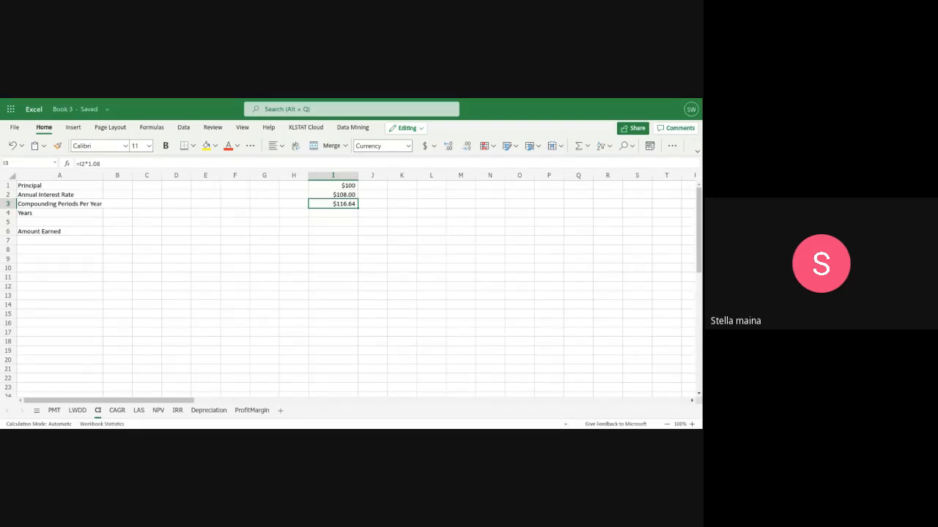
Try again to continue the yearly amounts in column I below I3
click(334, 175)
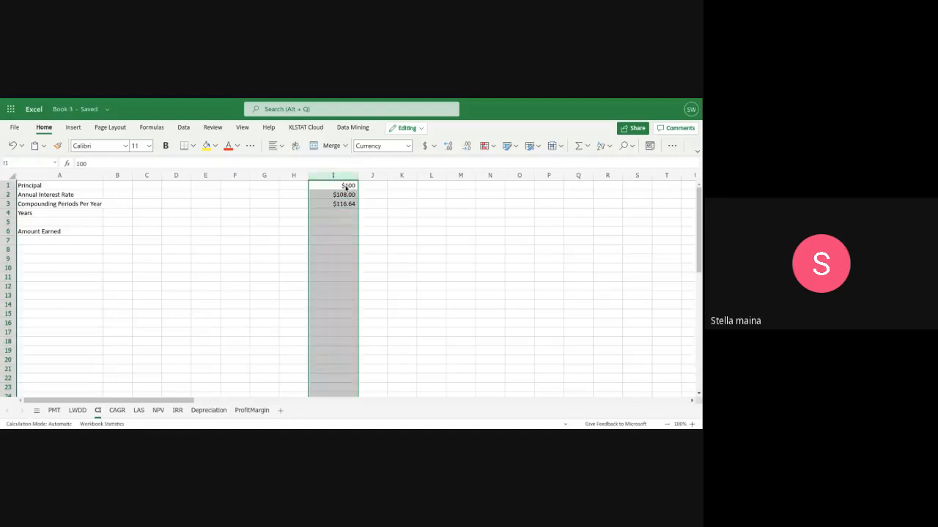
click(347, 212)
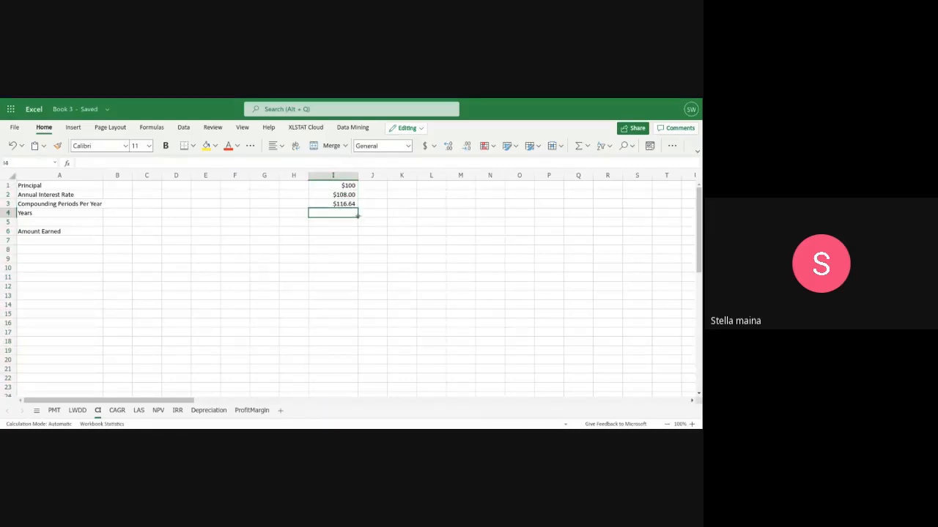
drag(357, 216, 377, 237)
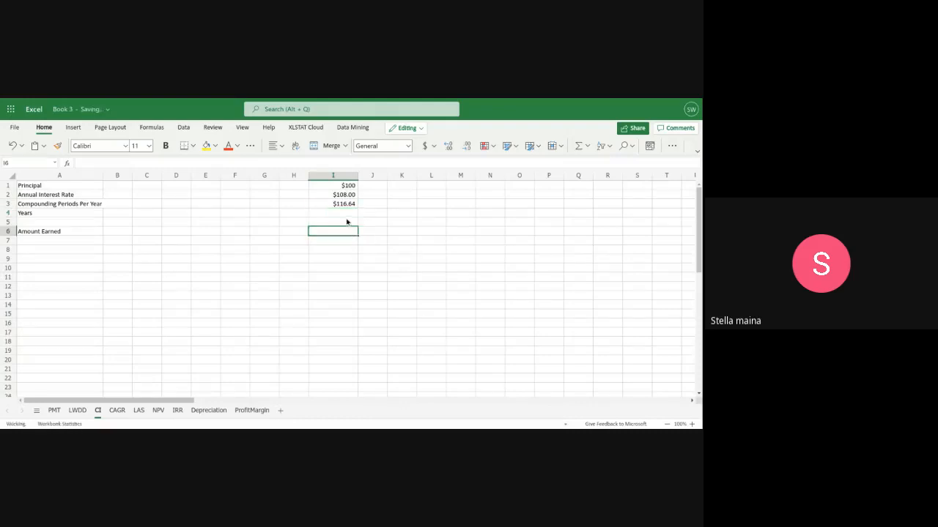
click(346, 213)
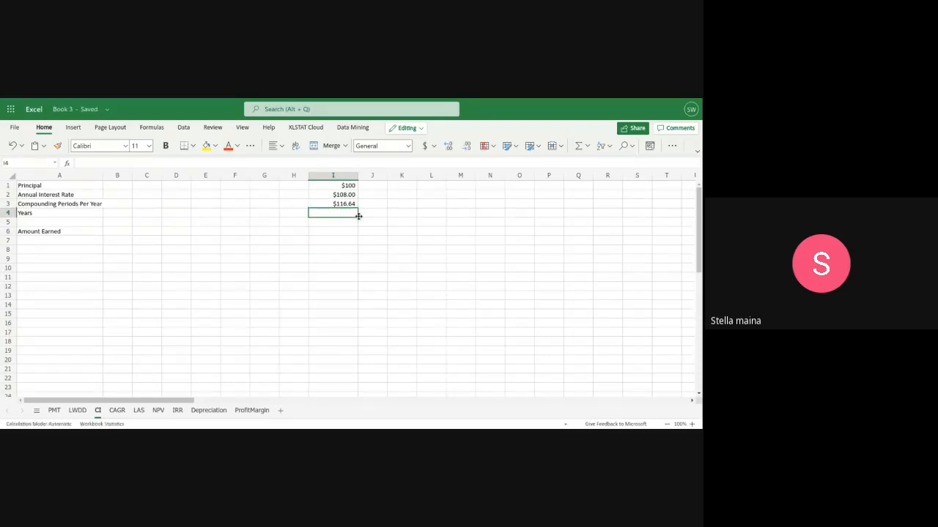
click(353, 205)
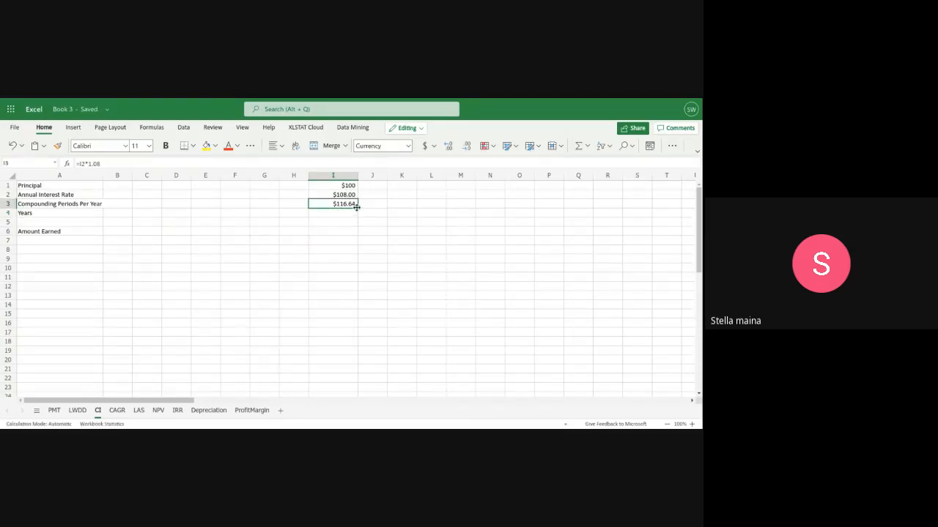
drag(358, 205, 319, 245)
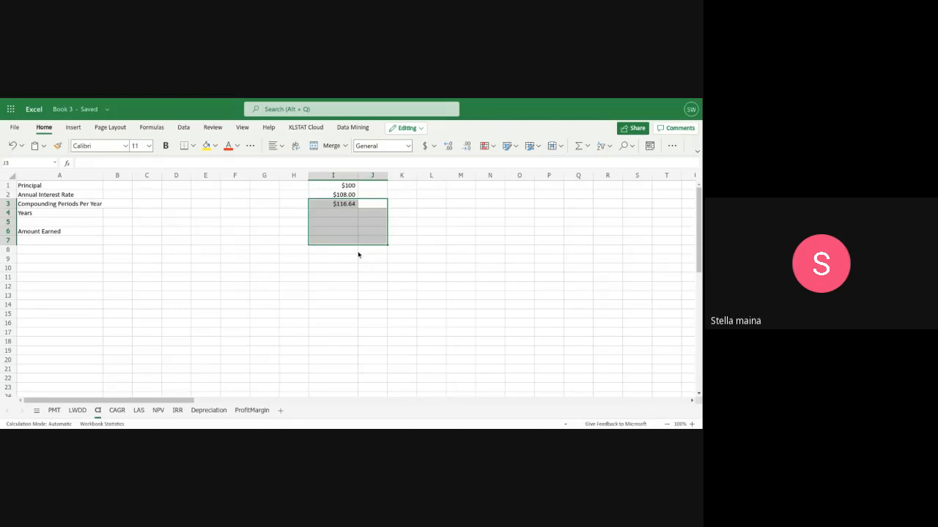
key(Return)
click(341, 217)
Fill the growth formula in I3 down through I6 to cover five years
click(341, 207)
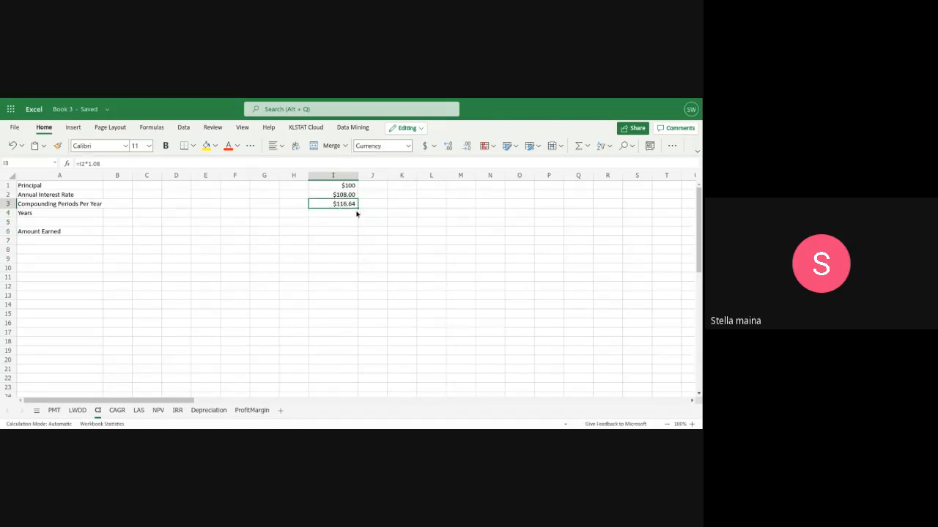
drag(358, 208, 356, 233)
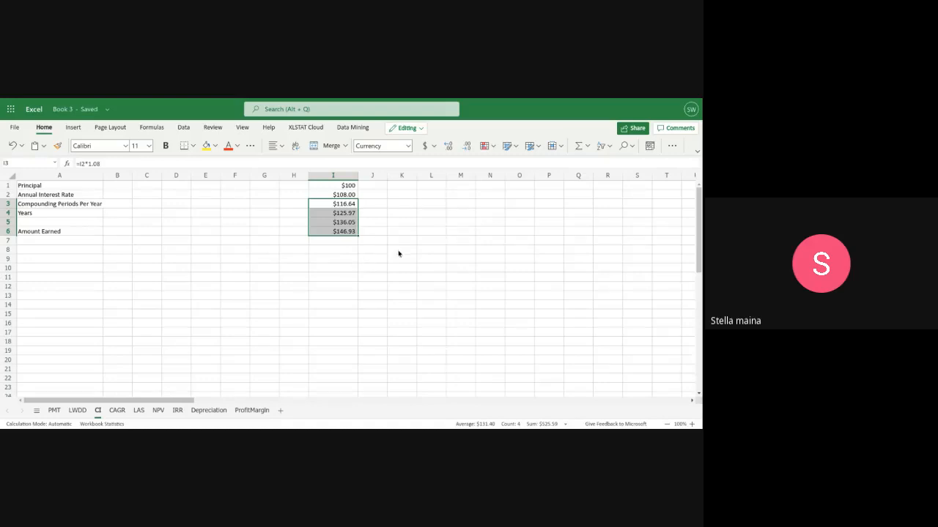
click(353, 241)
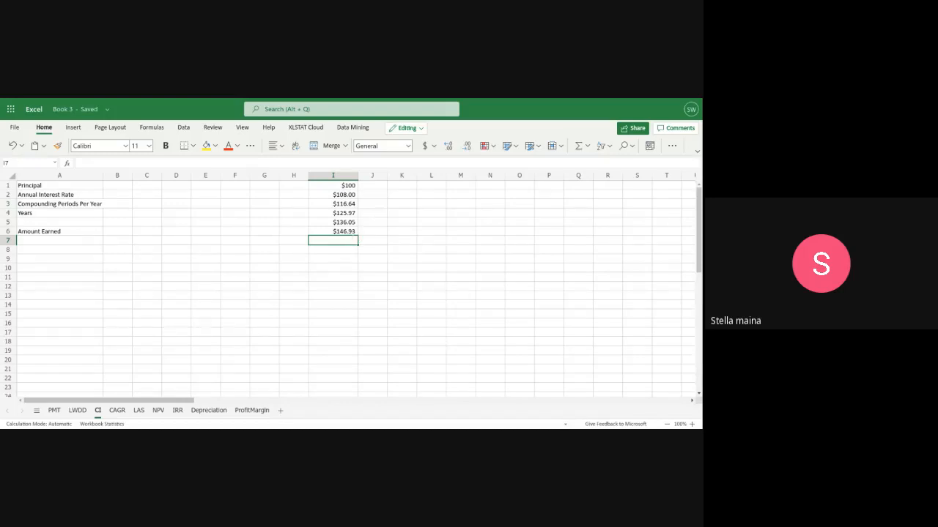
Enter the formula =I1*1.08^5 in J6 to compute the five-year amount directly
click(368, 232)
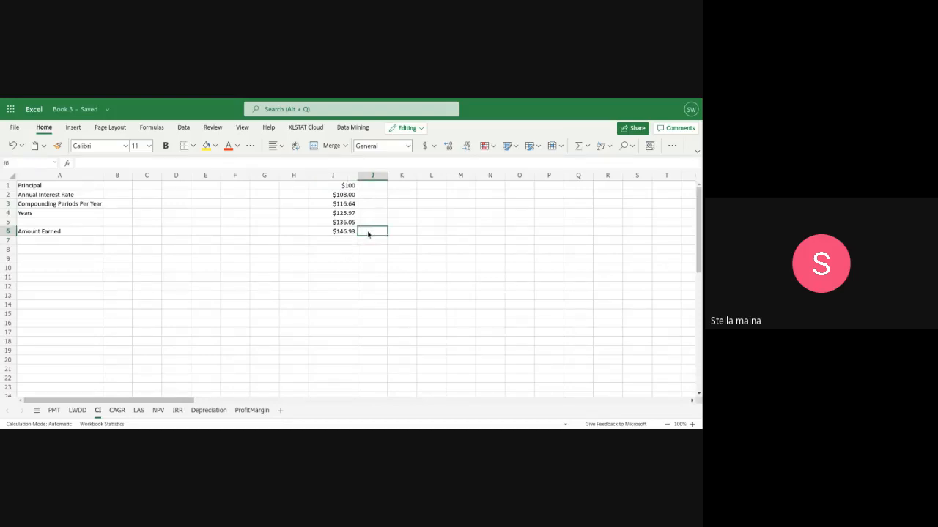
text(=)
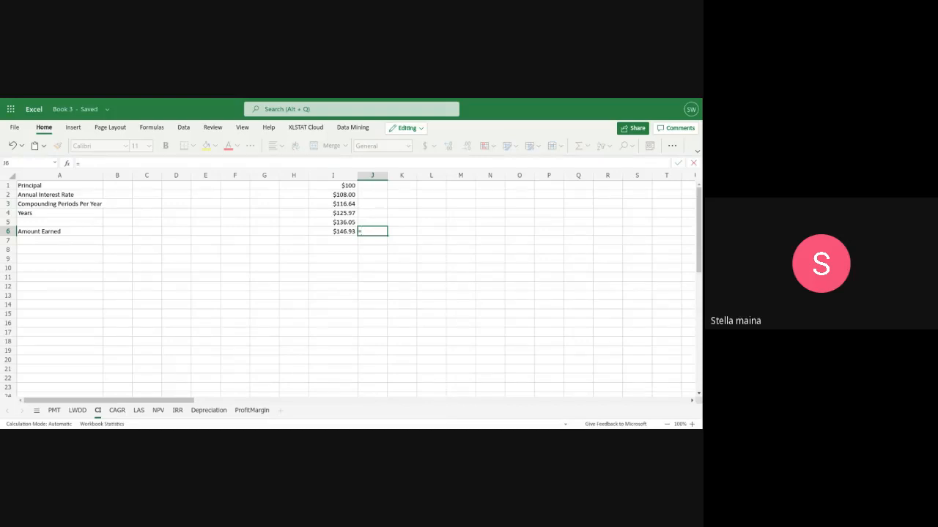
text(I1*1.)
text(08)
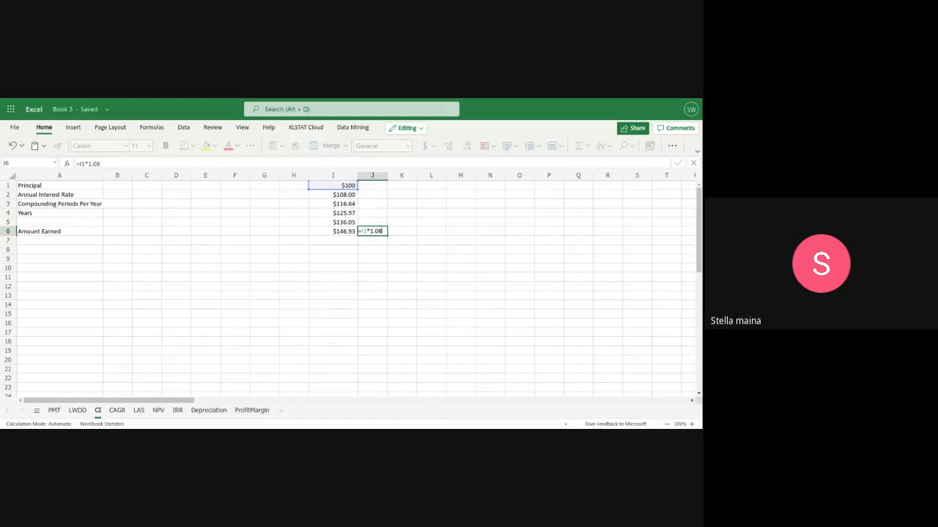
scroll(384, 253, down, 2)
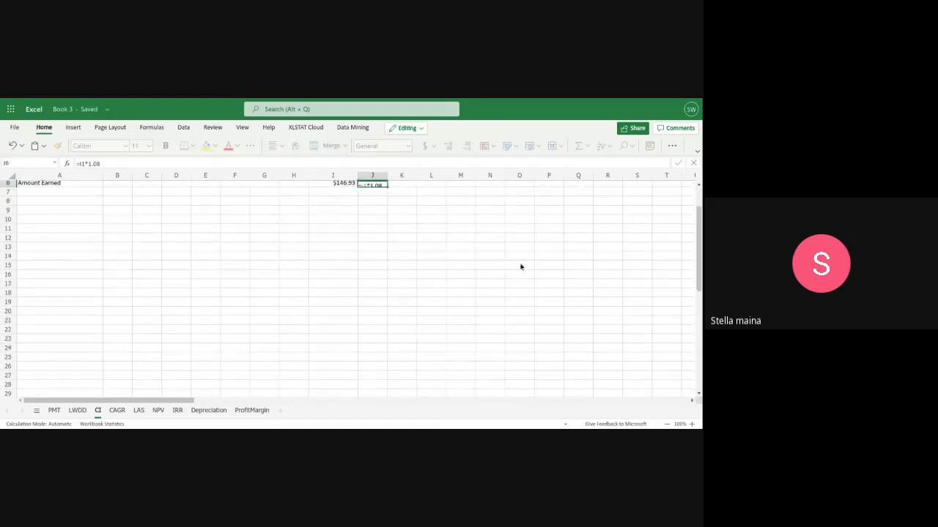
scroll(674, 276, up, 2)
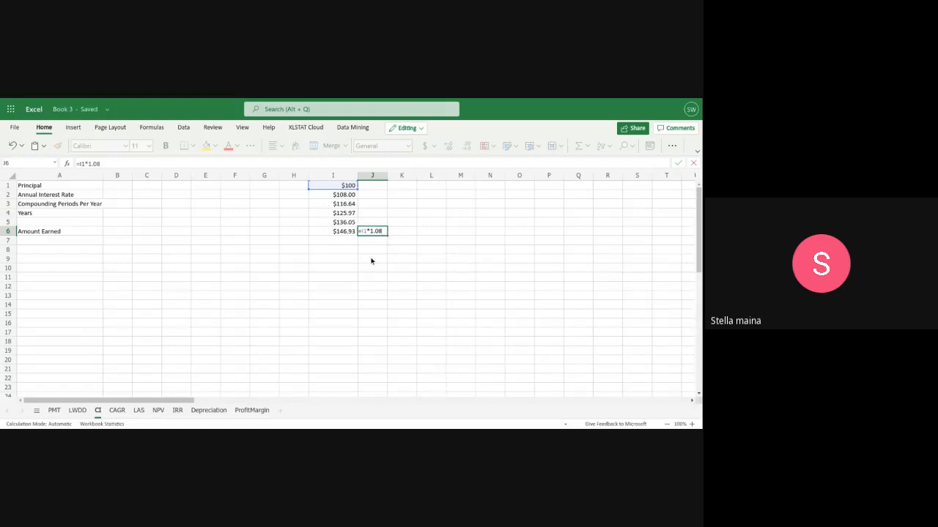
text(^5)
key(Return)
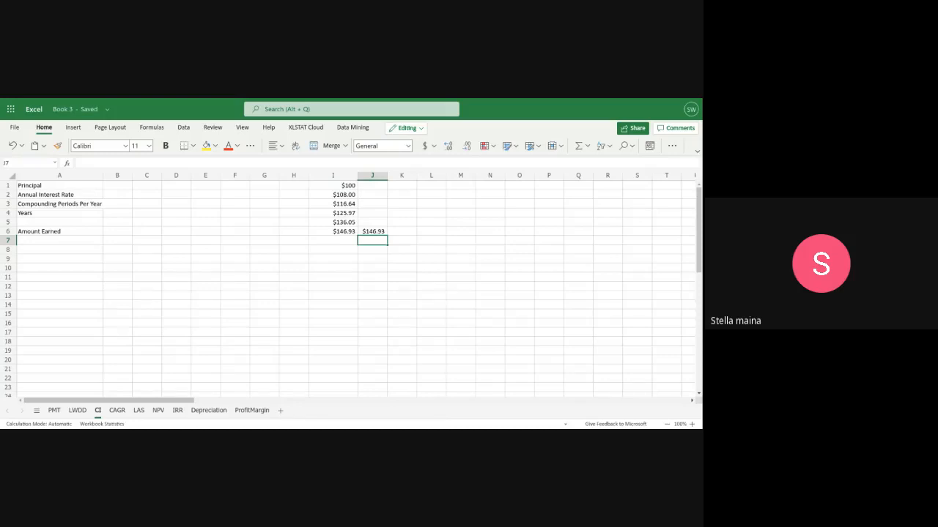
Enter a principal of $100 in B1 and an annual interest rate of 8.00% in B2
click(112, 185)
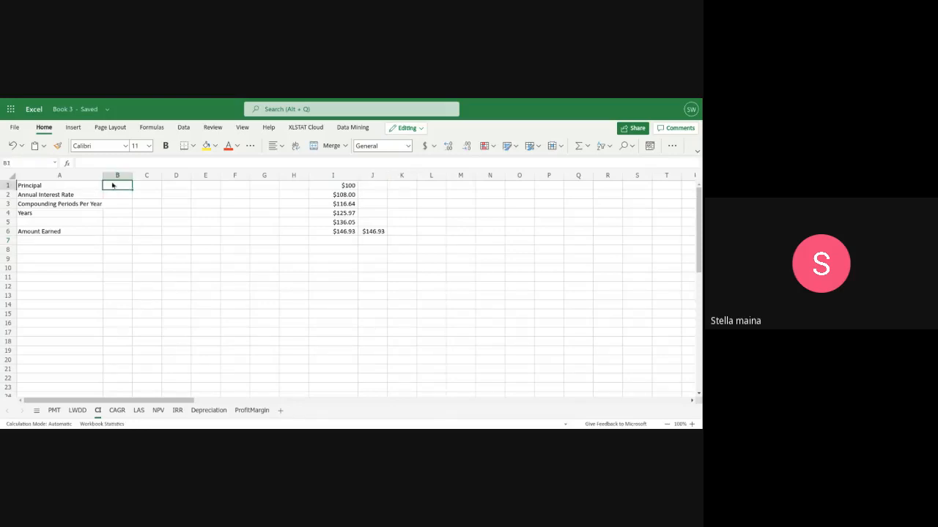
text($100)
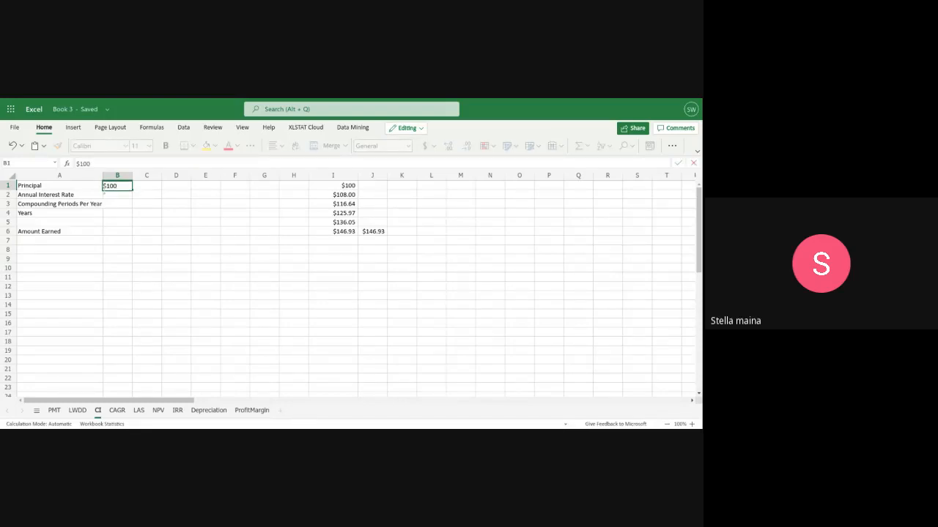
click(111, 195)
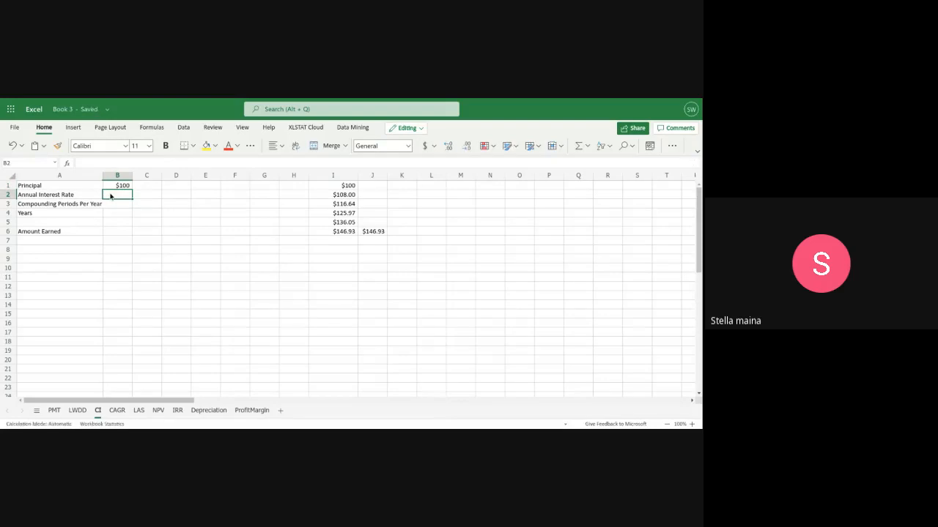
text(8%)
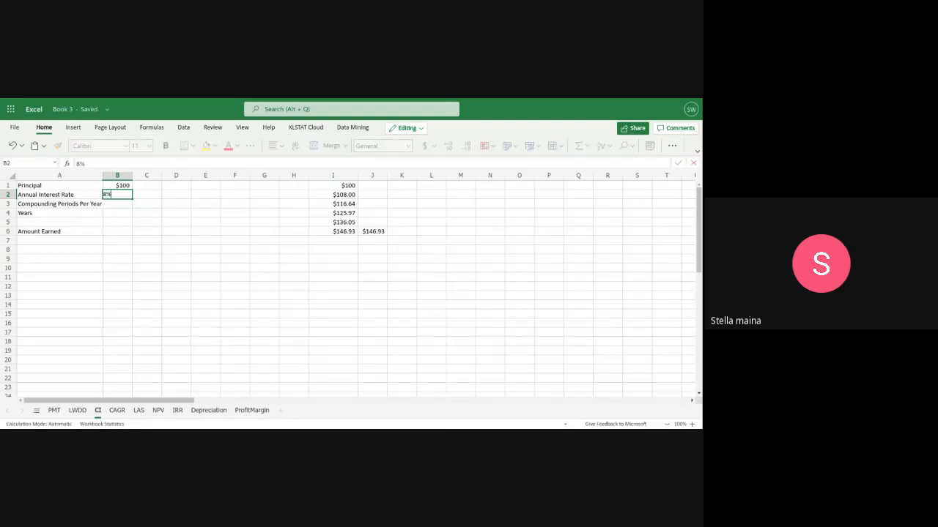
key(BackSpace)
text(.00%)
Enter 1 compounding period per year in B3 and 5 years in B4
click(124, 205)
text(1)
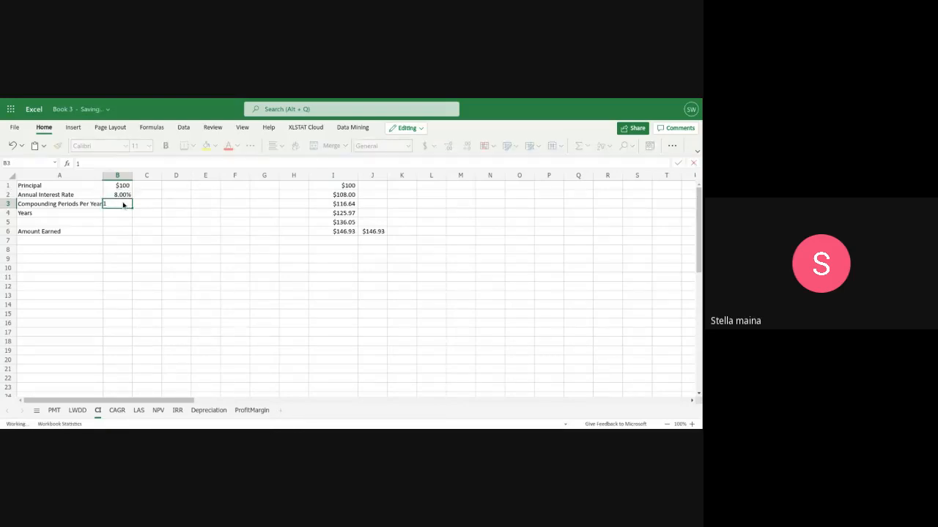
click(123, 214)
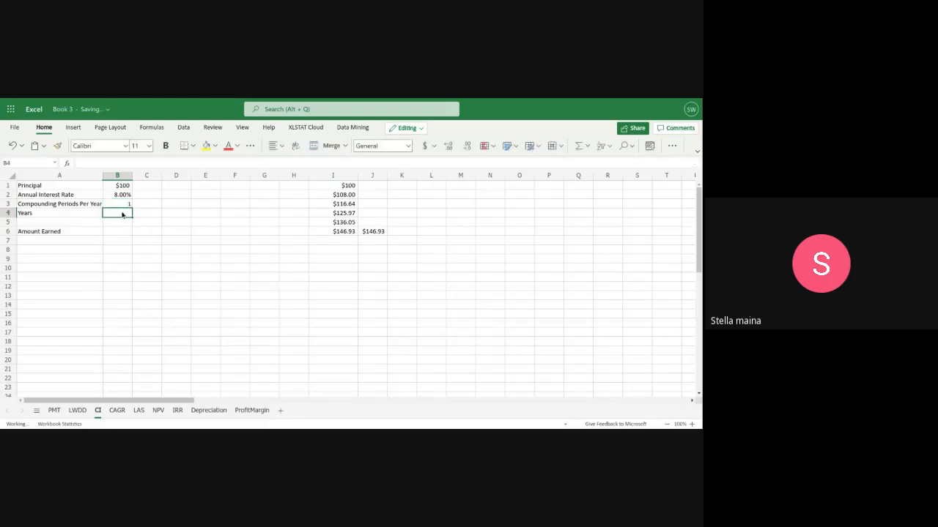
text(5)
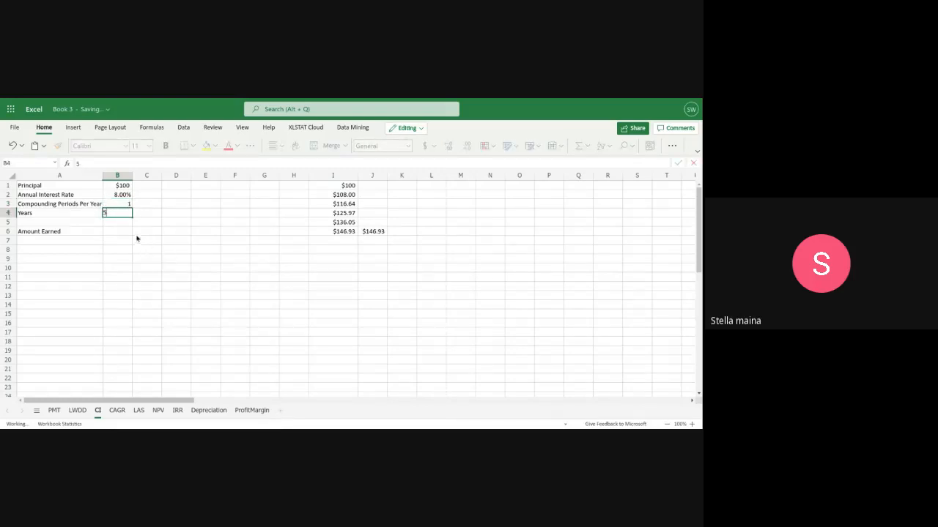
Start the amount earned formula in B6 with =B1*(1+B3/
click(115, 230)
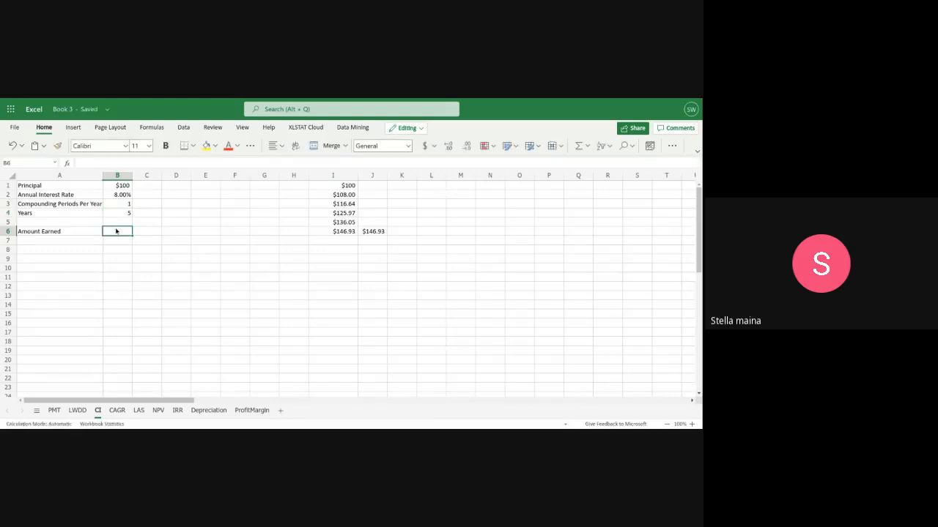
text(=)
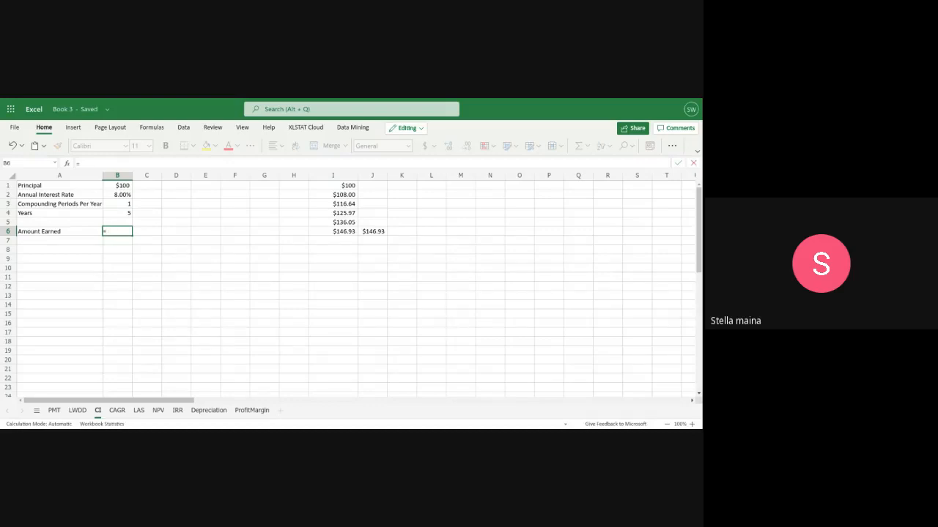
text(B2)
text(*)
text(()
text(11111)
key(BackSpace)
key(BackSpace)
key(BackSpace)
key(BackSpace)
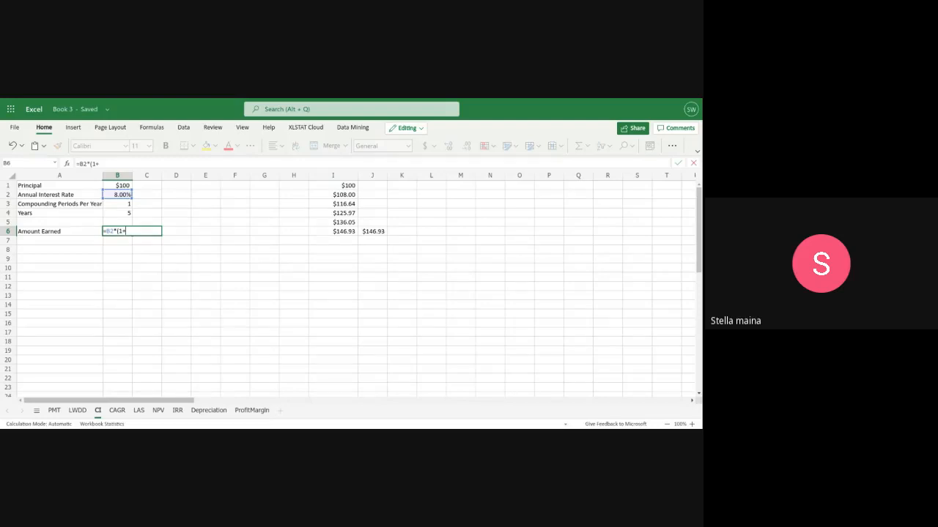
text(B3/)
key(BackSpace)
text(1)
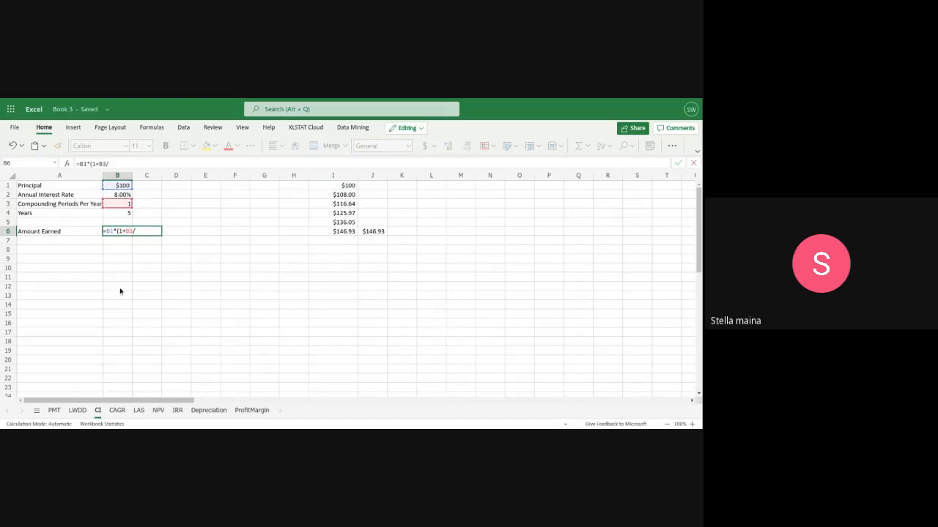
key(Right)
text(2)
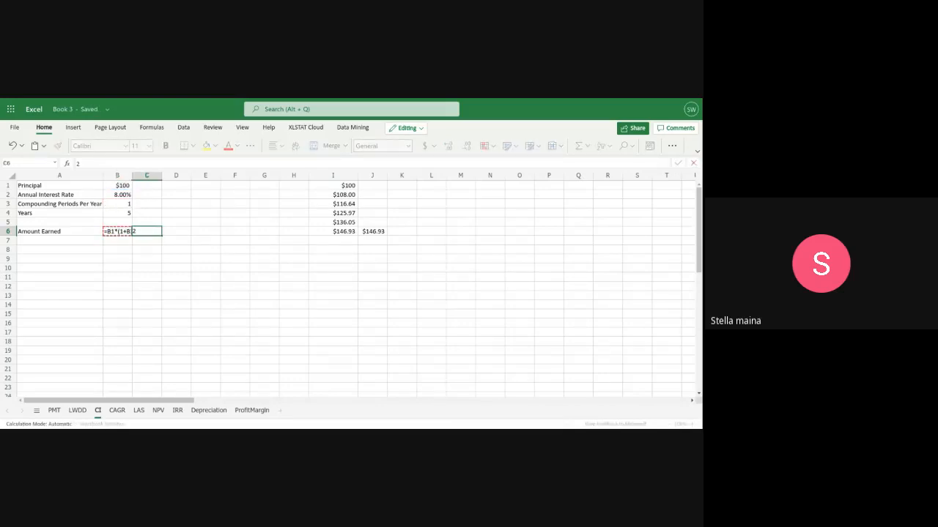
key(BackSpace)
Widen column B and correct the partial formula in B6 to =B1*(1+B2/B3
click(125, 232)
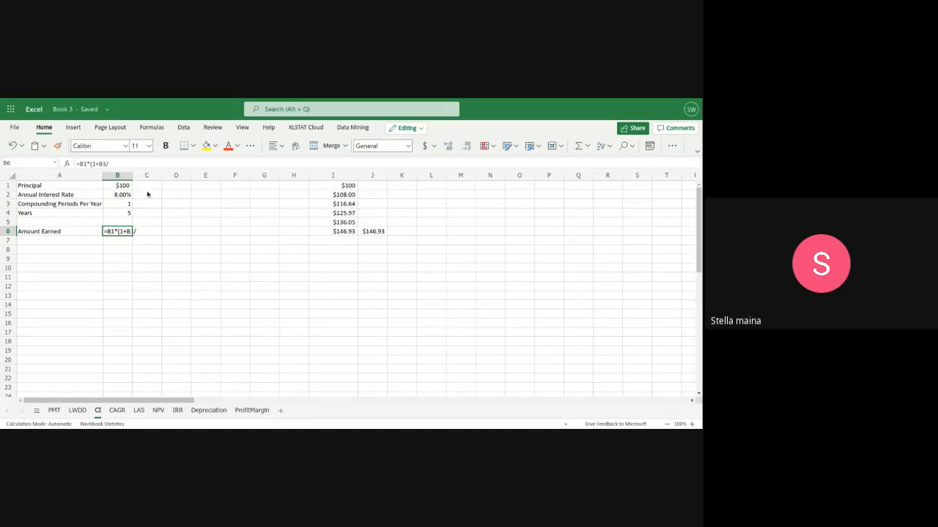
drag(132, 177, 176, 177)
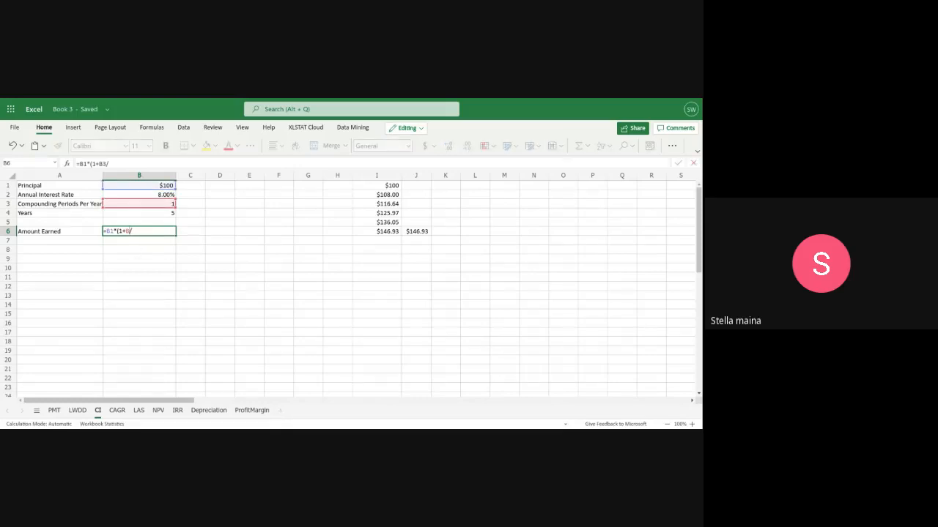
key(BackSpace)
key(BackSpace)
text(2/)
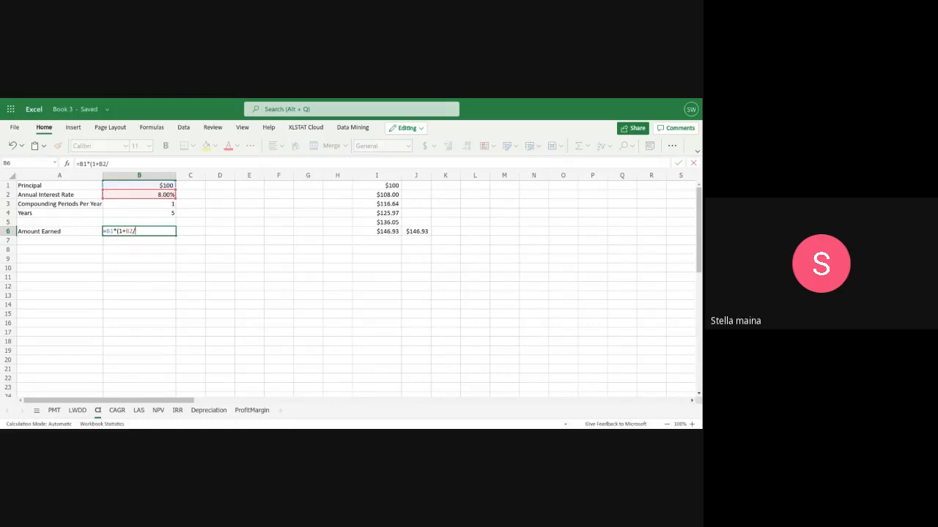
text(B3)
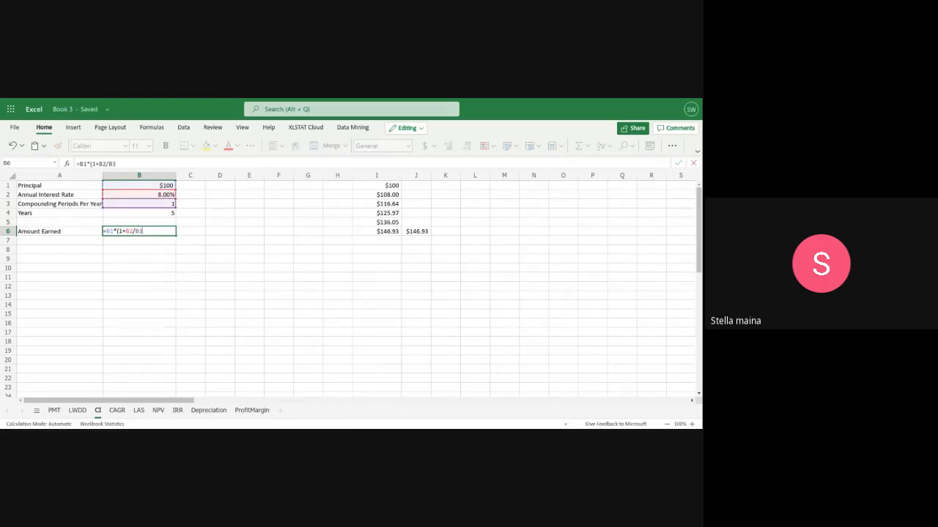
Complete the compound interest formula in B6 as =B1*(1+B2/B3)^(B3*B4)
text())
text(BE)
key(BackSpace)
text(3)
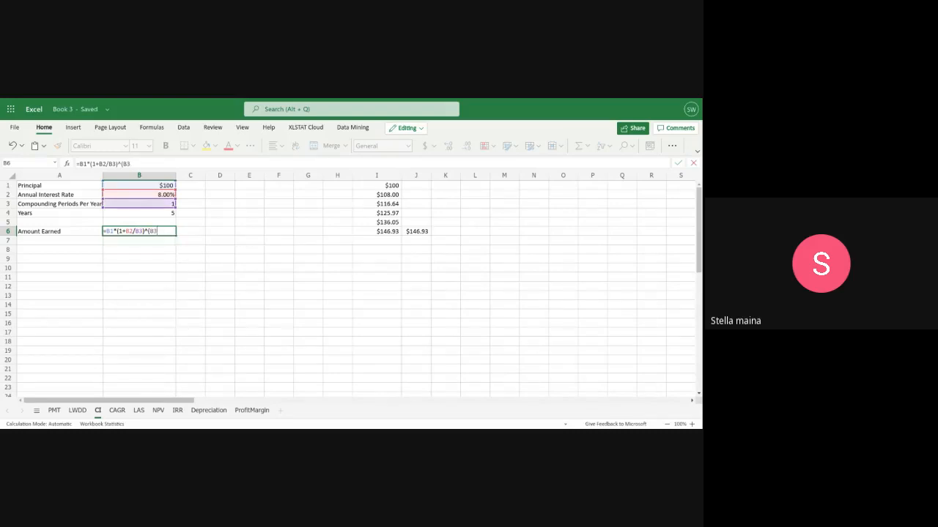
text(*B4)
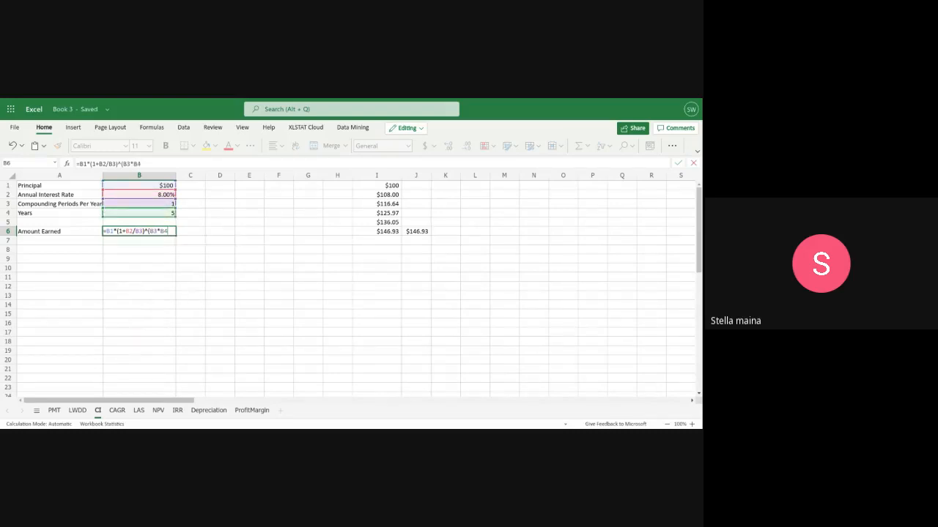
text())
key(Return)
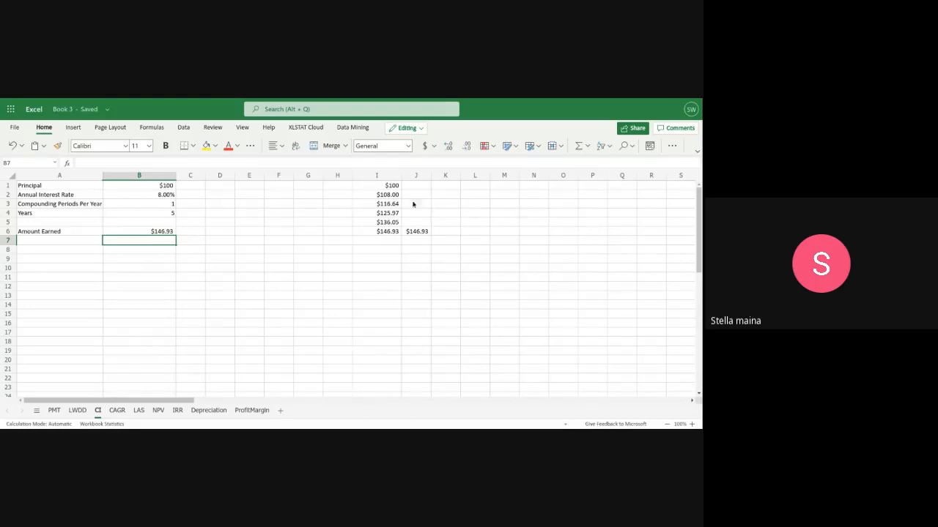
Enter a second scenario's principal of $10,000 in C1 and annual interest rate of 4.00% in C2
click(191, 187)
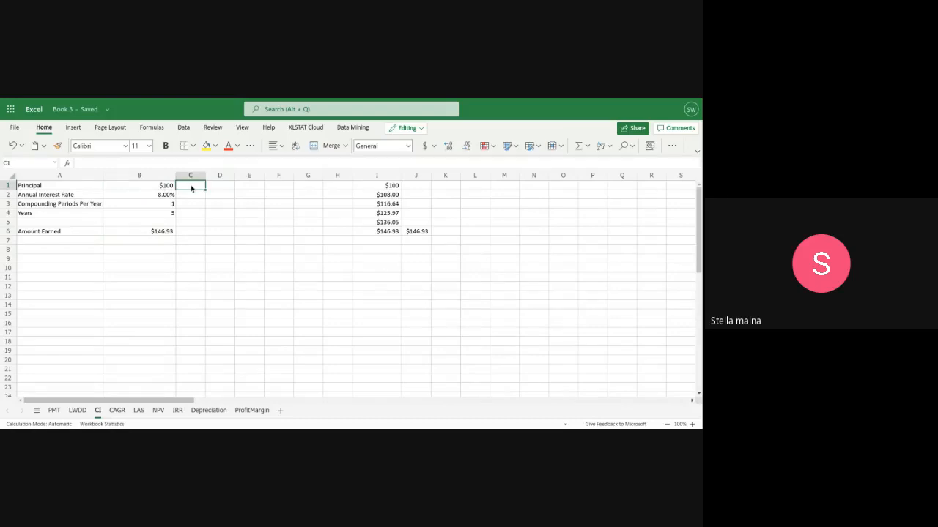
text($10,0)
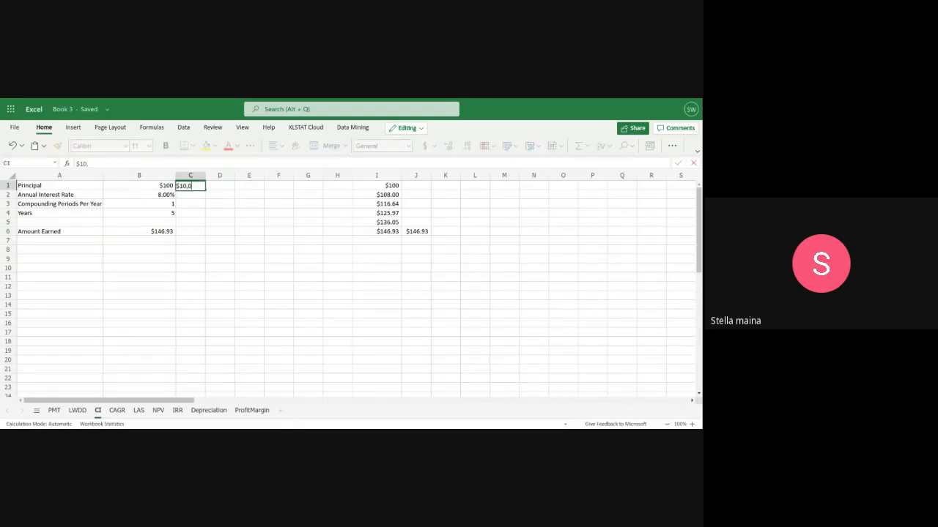
text(00)
click(190, 195)
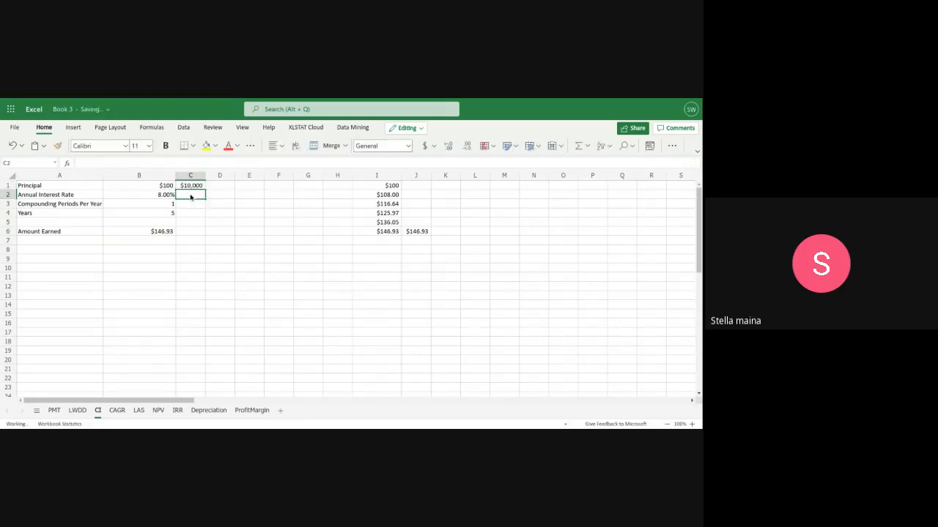
text(4.)
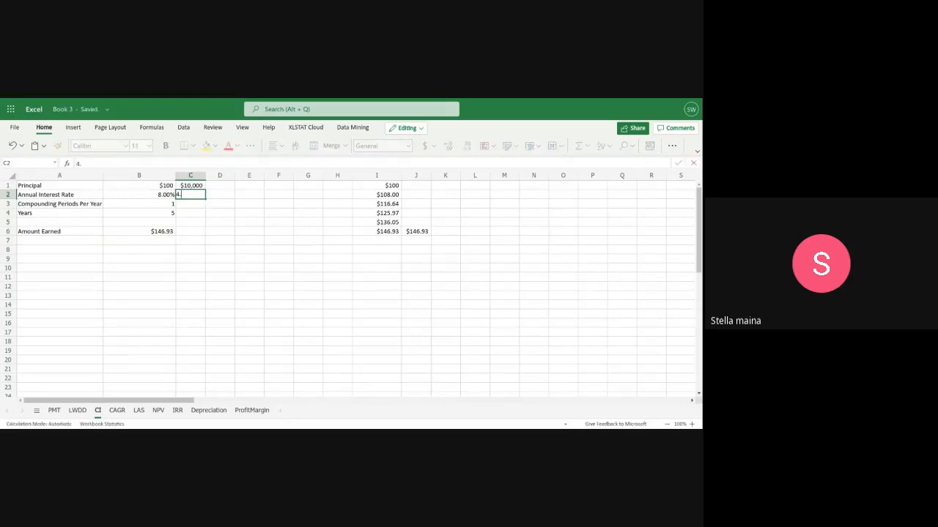
text(00%)
Enter 4 compounding periods per year in C3 and 15 years in C4
click(196, 207)
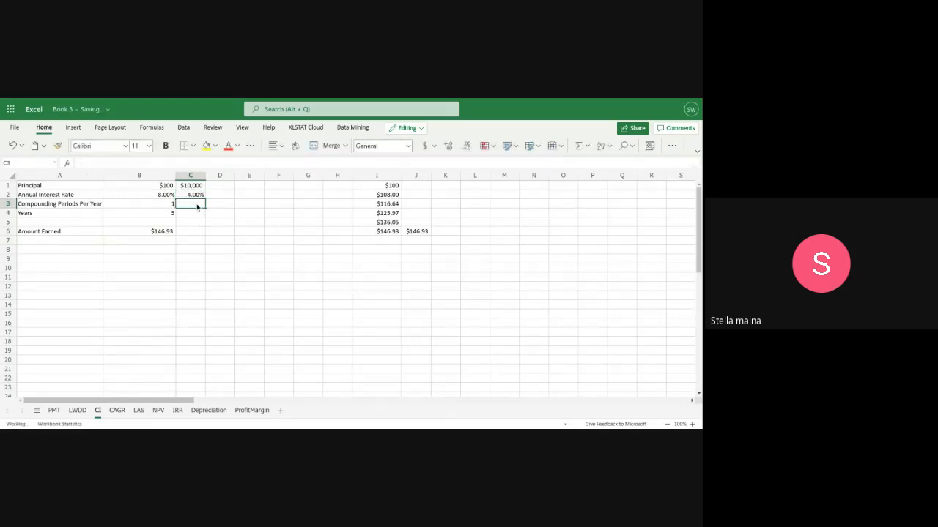
text(4)
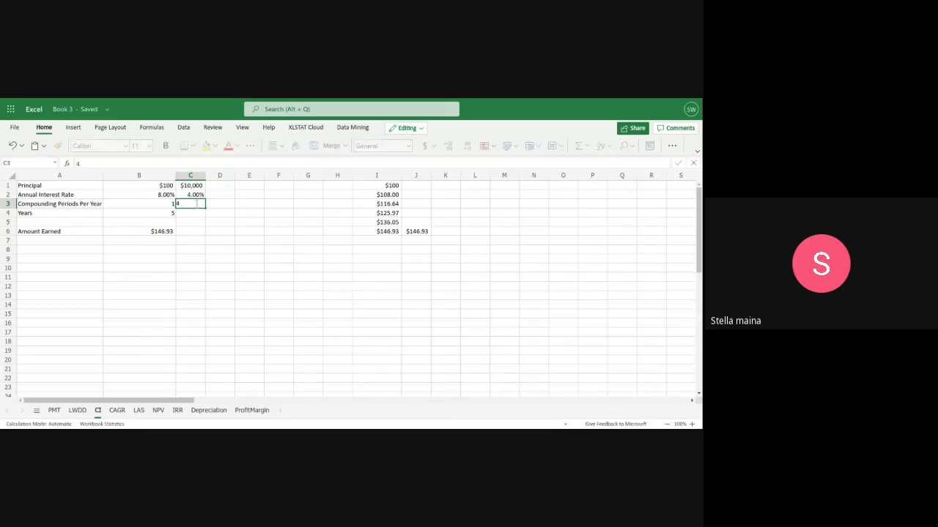
click(199, 215)
text(15)
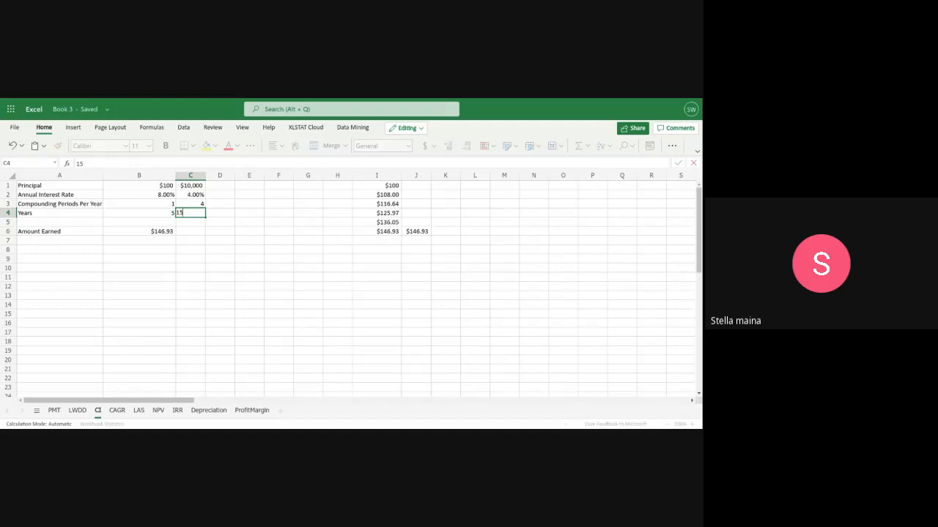
click(194, 232)
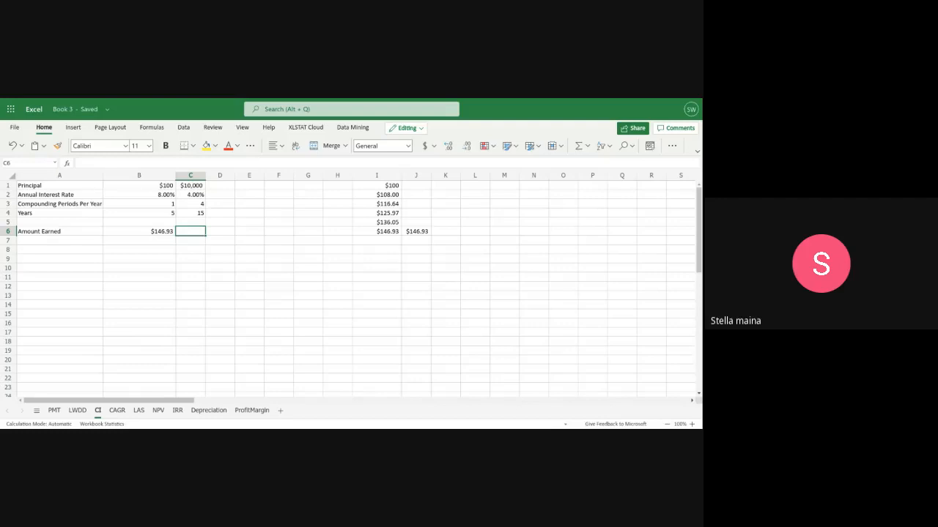
Copy the Amount Earned formula from B6 into C6 and widen column C to fit the result
click(153, 235)
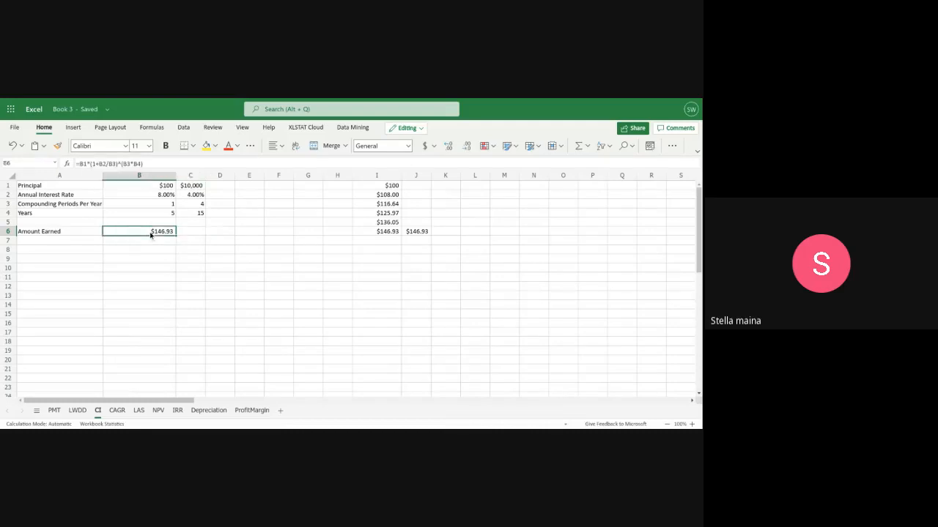
drag(176, 235, 192, 235)
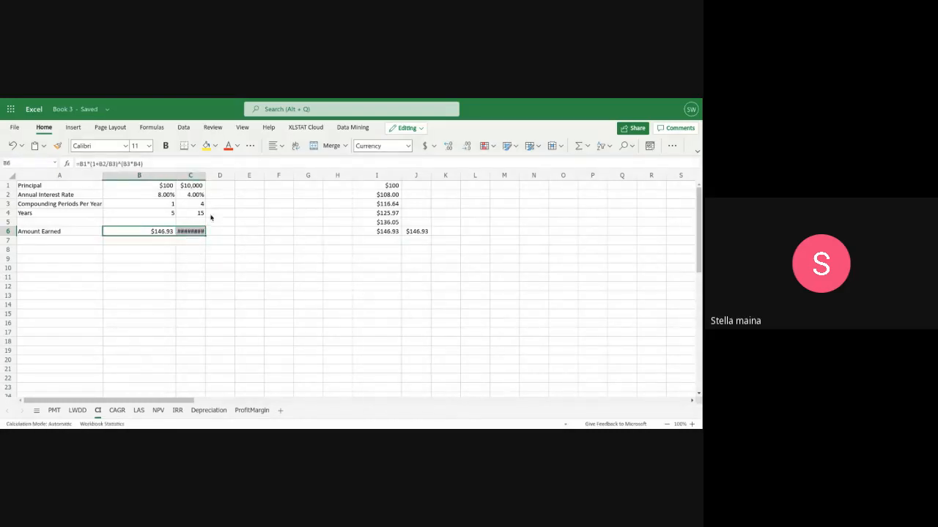
drag(205, 177, 222, 181)
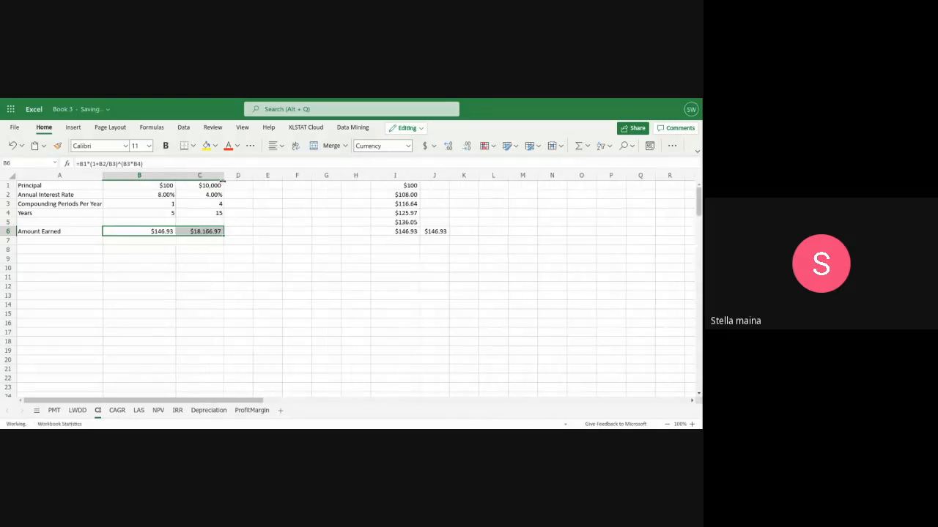
click(242, 235)
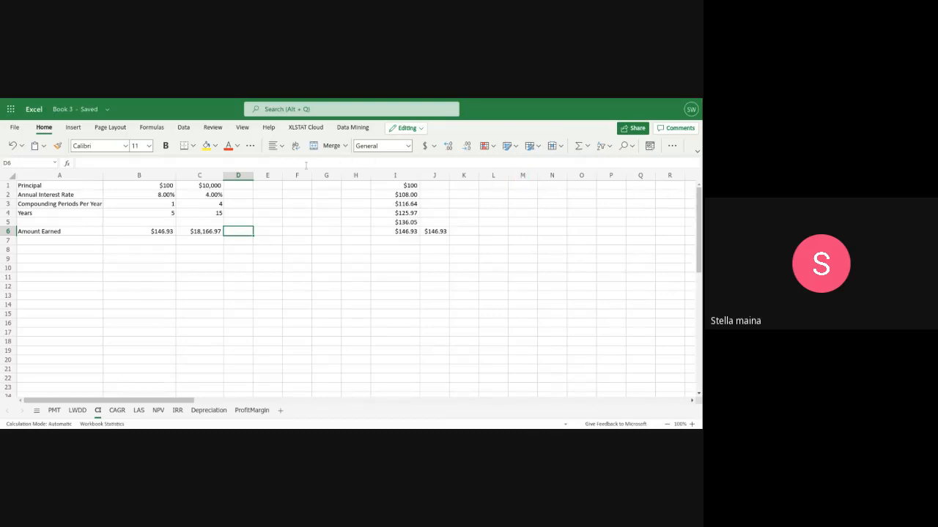
Fill column D with a third scenario: principal $10,000, annual interest rate 5.00%, 12 compounding periods per year and 10 years
click(242, 188)
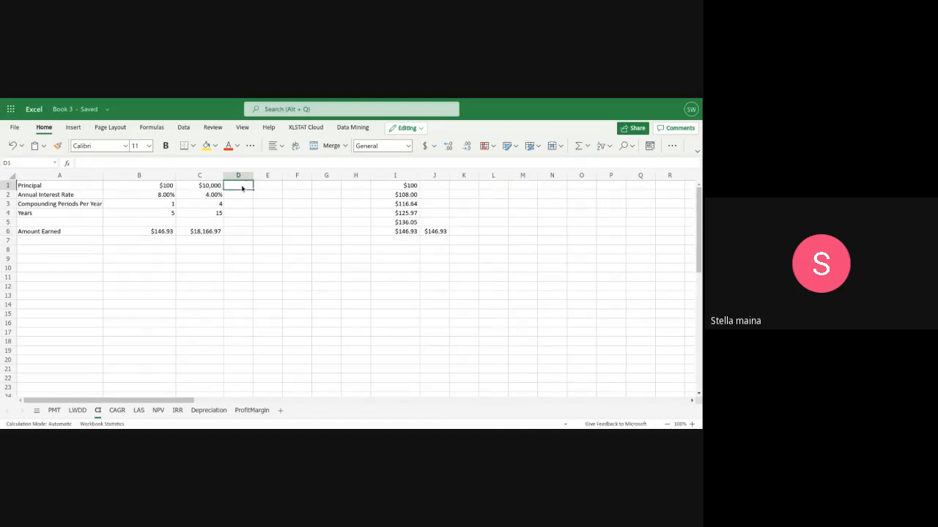
text($10)
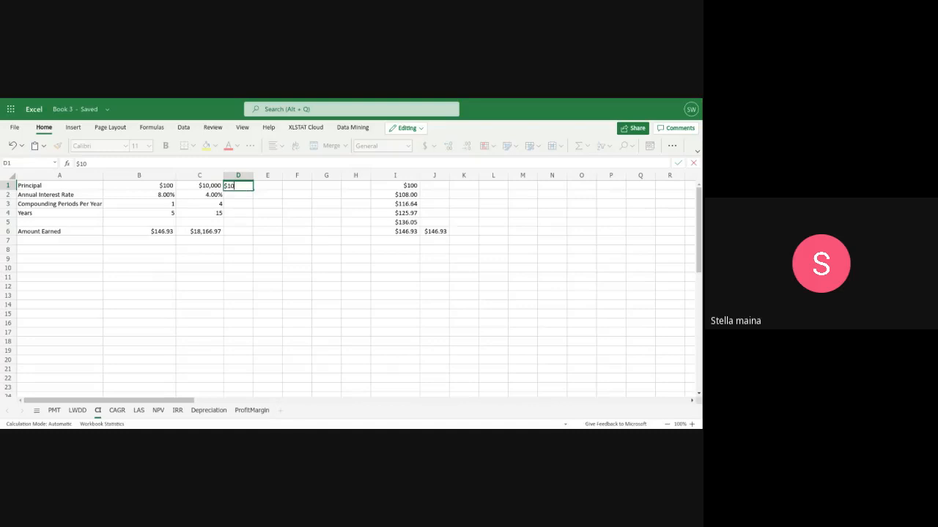
text(,000)
click(243, 195)
text(5)
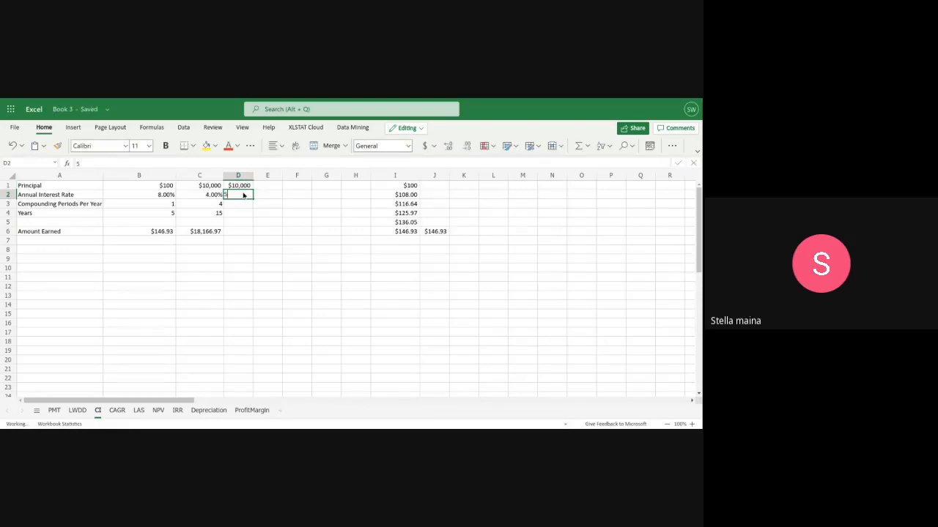
text(.00%)
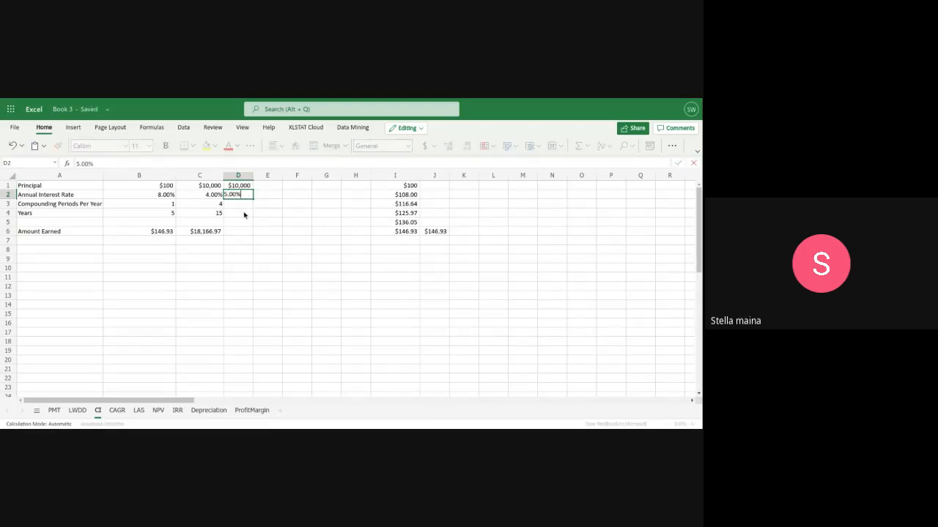
key(Return)
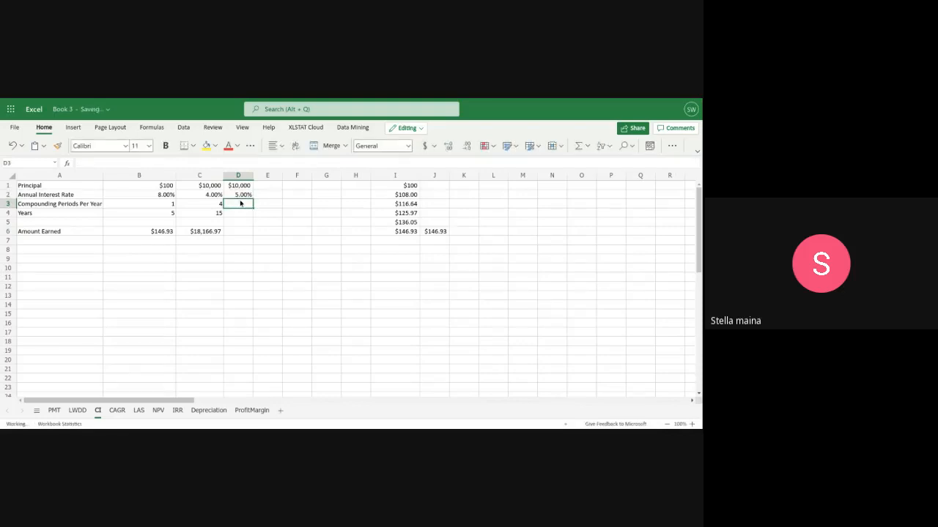
text(12)
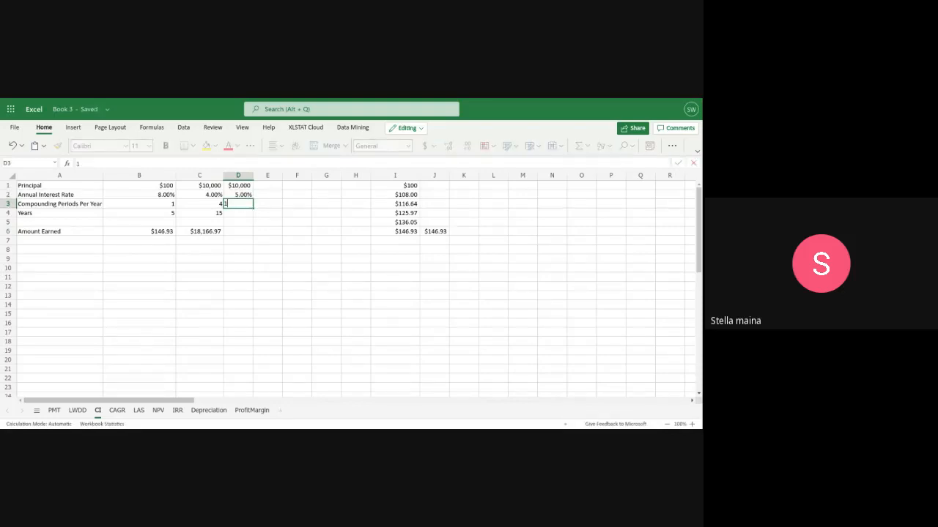
click(234, 213)
text(10)
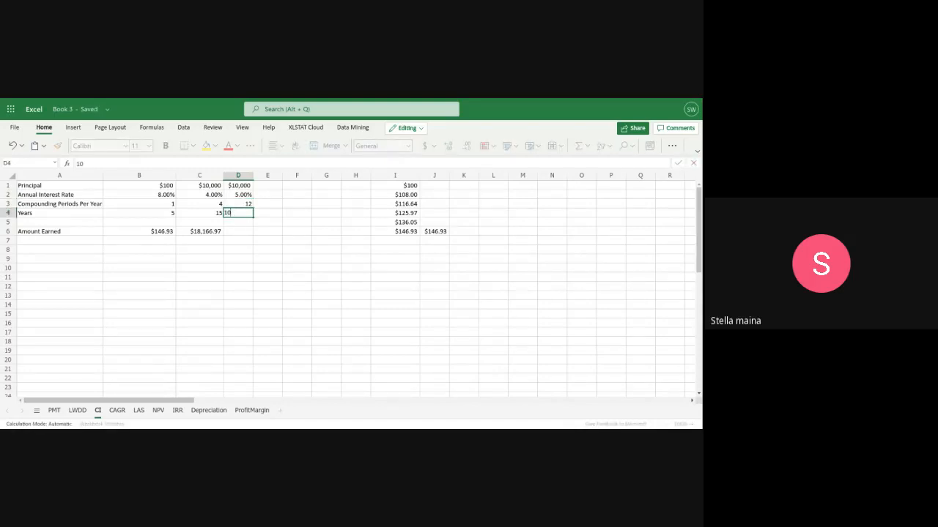
Copy the Amount Earned formula from C6 into D6 and widen column D to fit the result
click(236, 233)
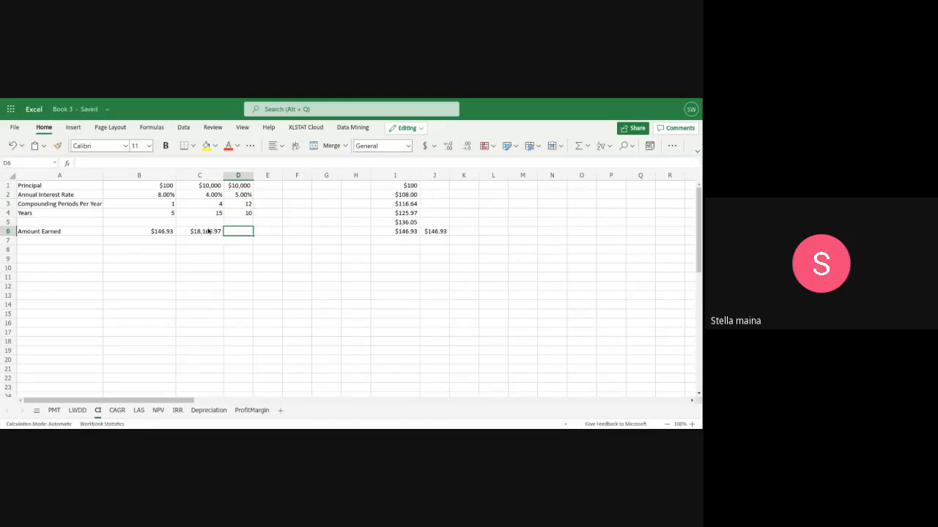
drag(209, 231, 241, 235)
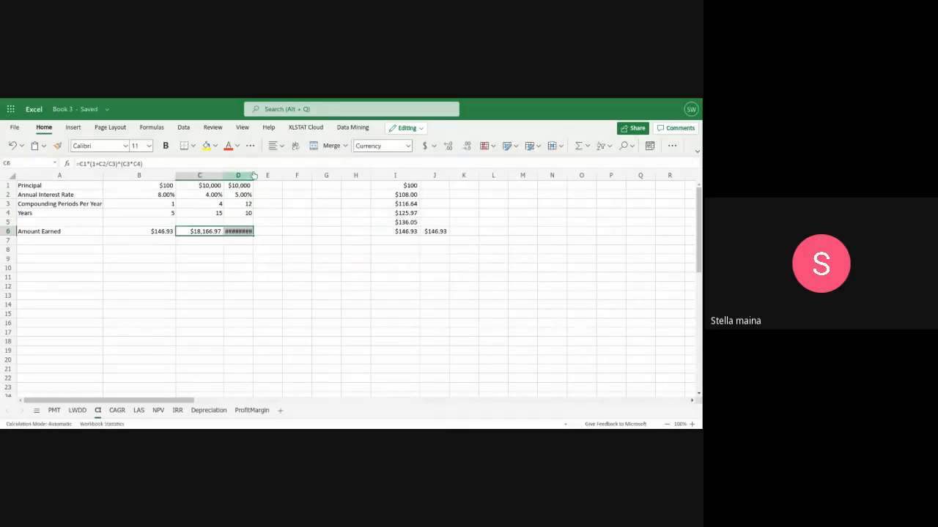
drag(252, 174, 271, 174)
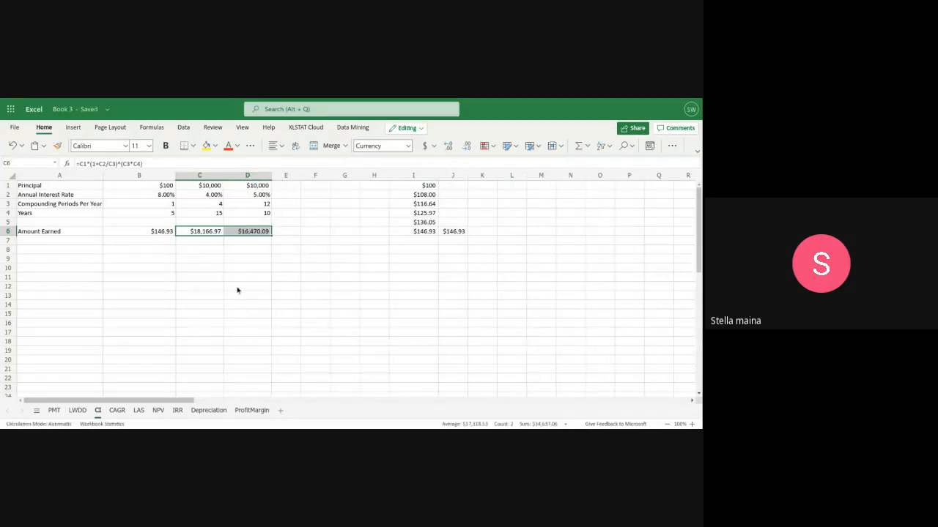
click(252, 242)
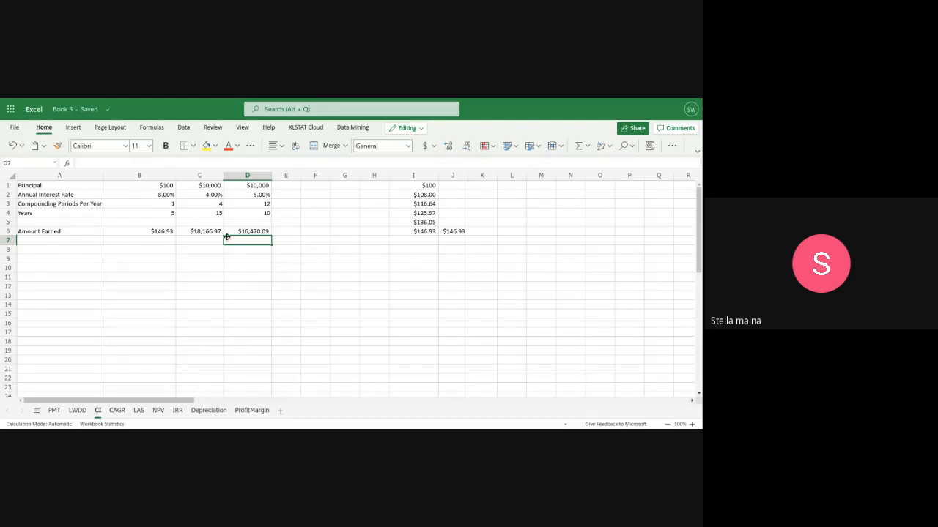
click(252, 233)
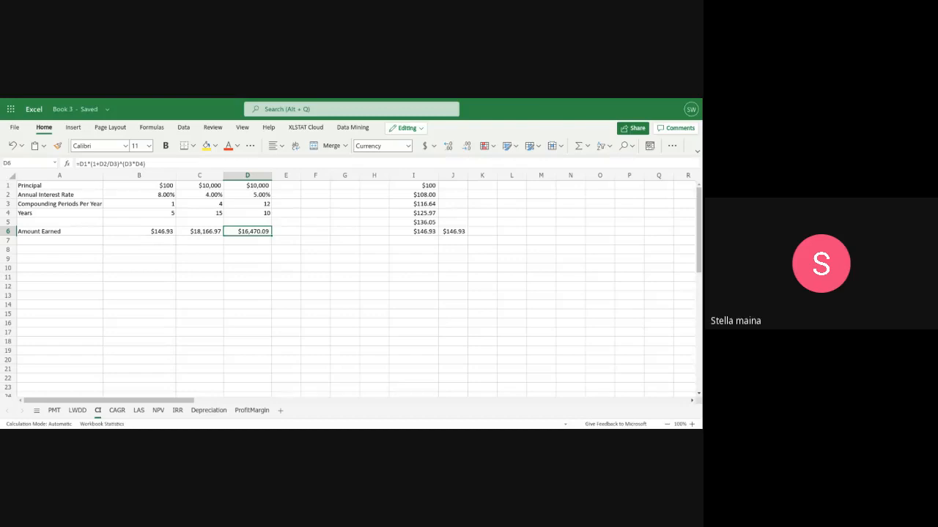
Switch to the CAGR sheet and enlarge its display to 150%
click(115, 411)
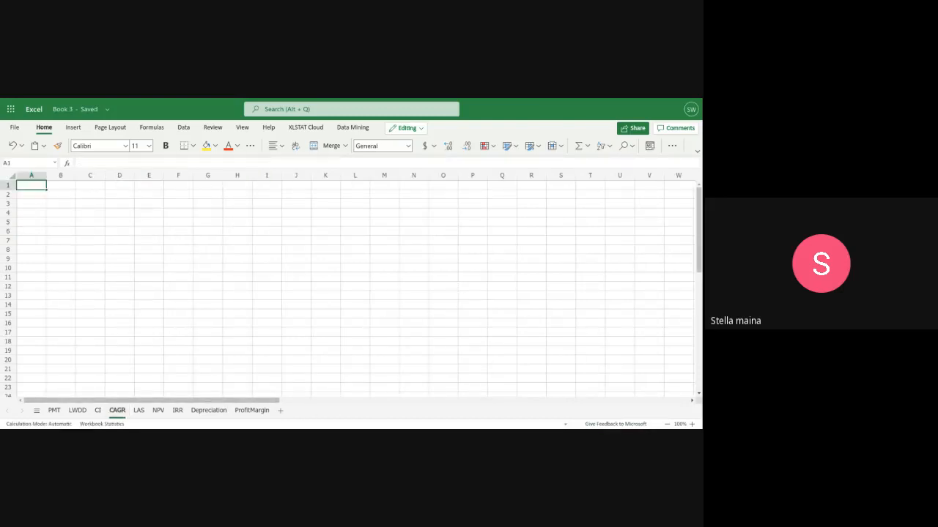
click(691, 424)
click(692, 424)
click(691, 425)
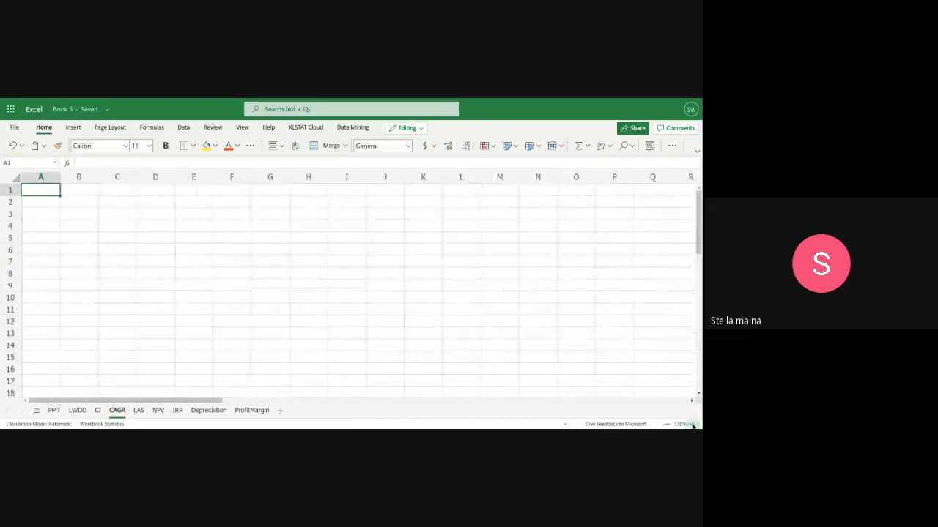
click(691, 425)
click(692, 424)
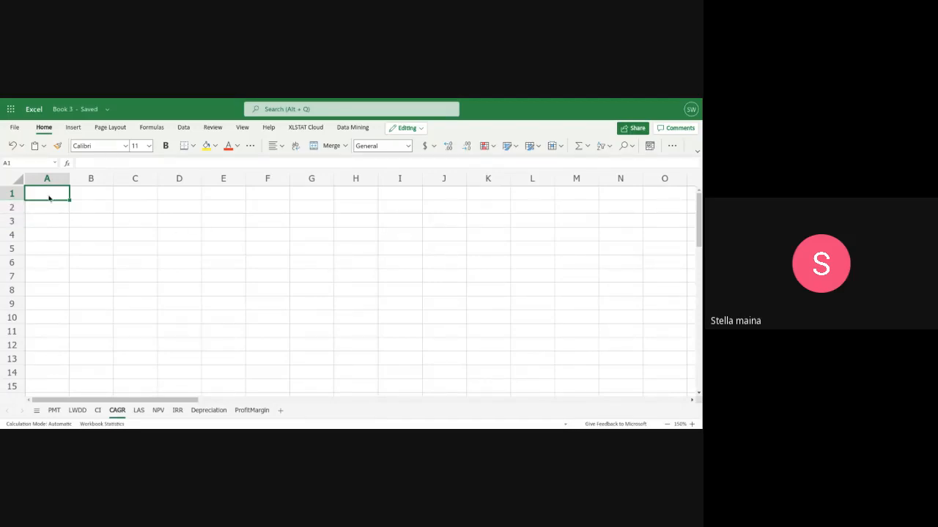
Enter the column headers Year in A1 and Value in B1 of the CAGR sheet
text(yEAR)
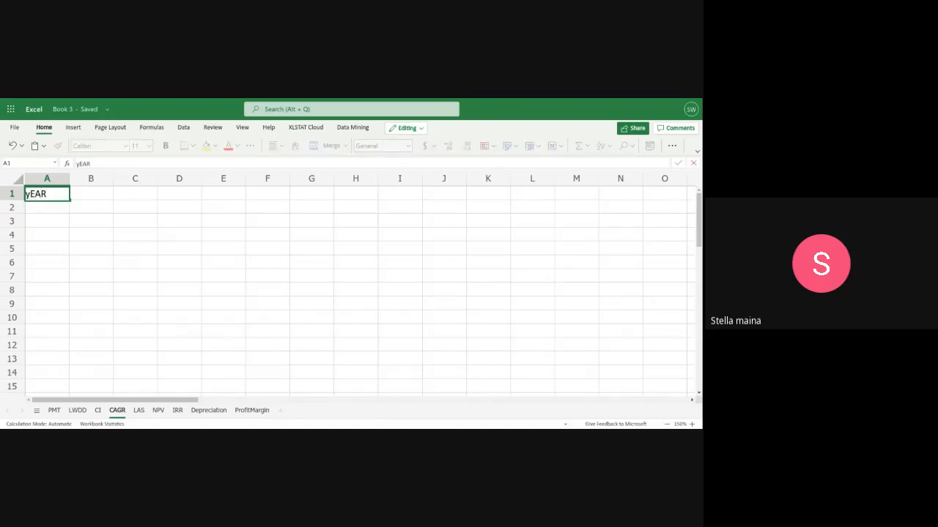
key(BackSpace)
key(BackSpace)
key(BackSpace)
key(BackSpace)
text(Year)
click(95, 194)
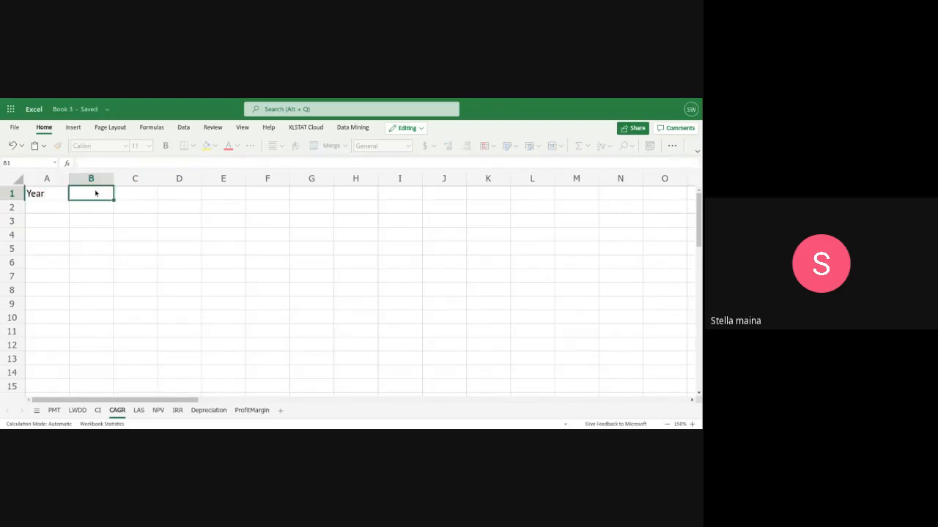
text(Val)
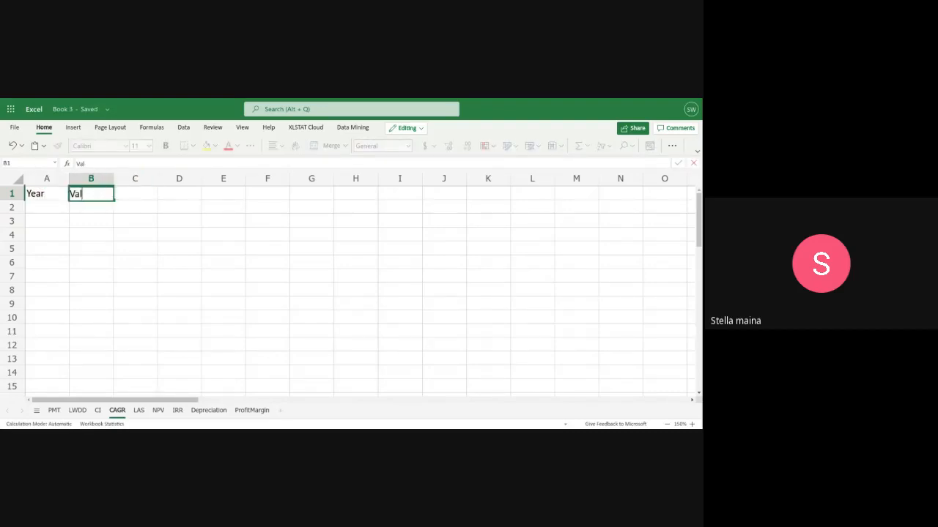
text(ue)
List the years 0 to 5 below the Year header in cells A2 to A7
click(64, 207)
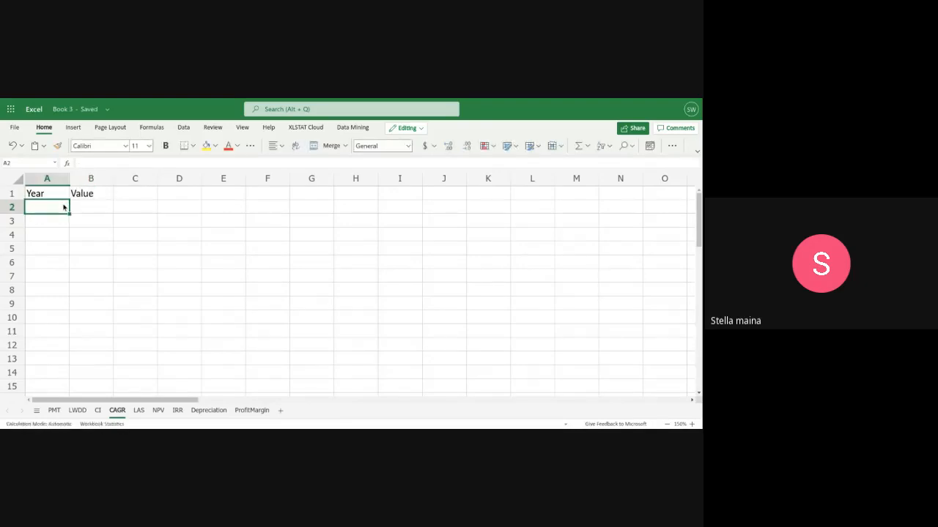
text(0)
key(Return)
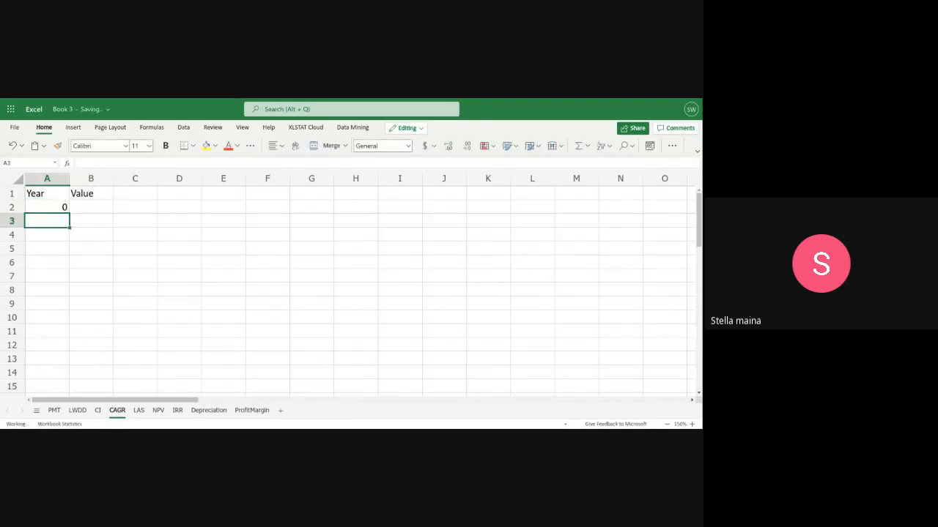
text(1)
key(Return)
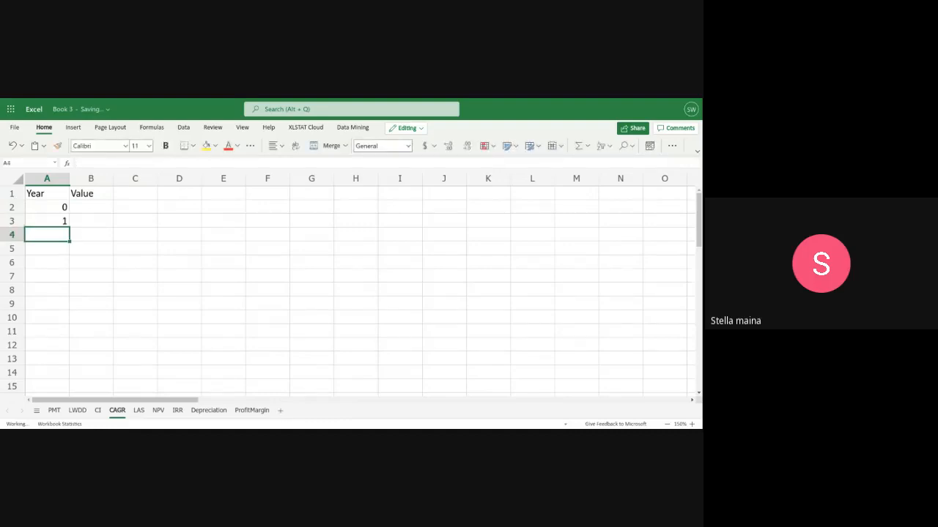
text(2)
key(Return)
text(3)
key(Return)
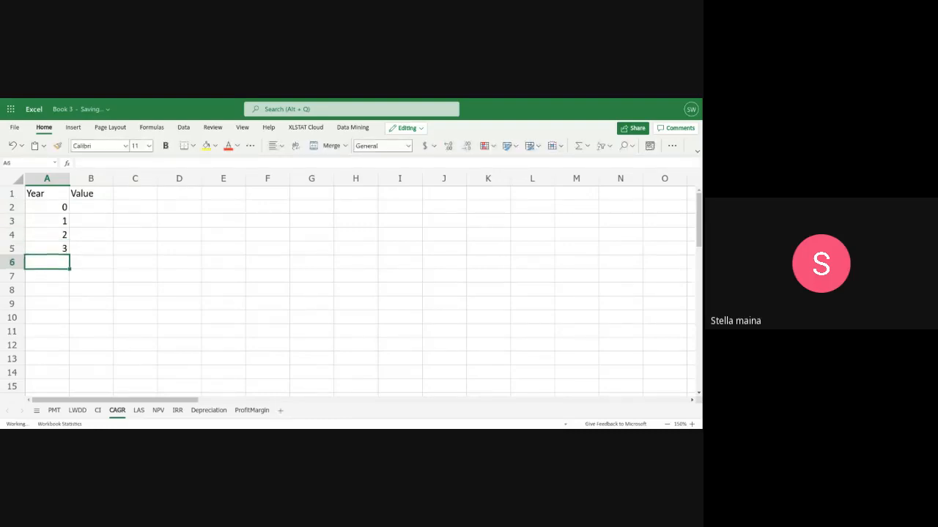
text(4)
key(Return)
text(5)
key(Return)
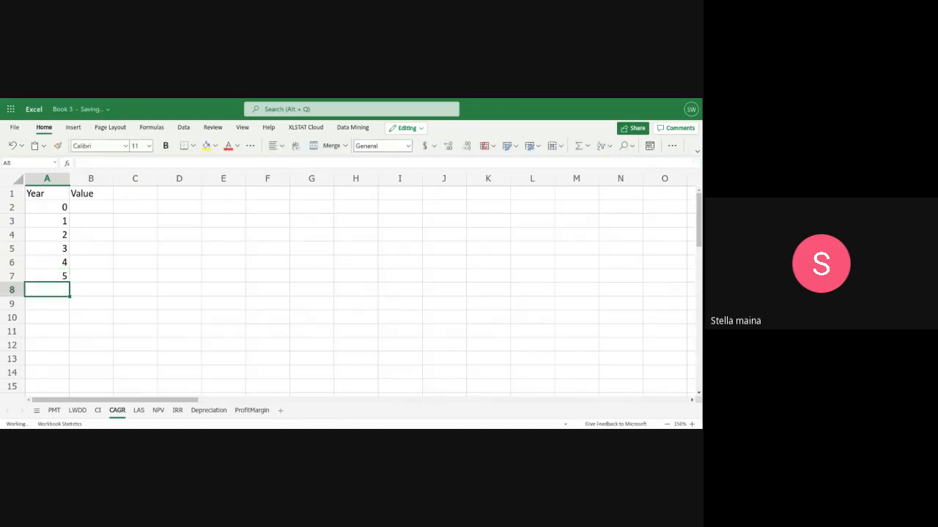
Fill the Value column in B2 to B7 with 100, 123, 125, 126, 134 and 147
click(91, 208)
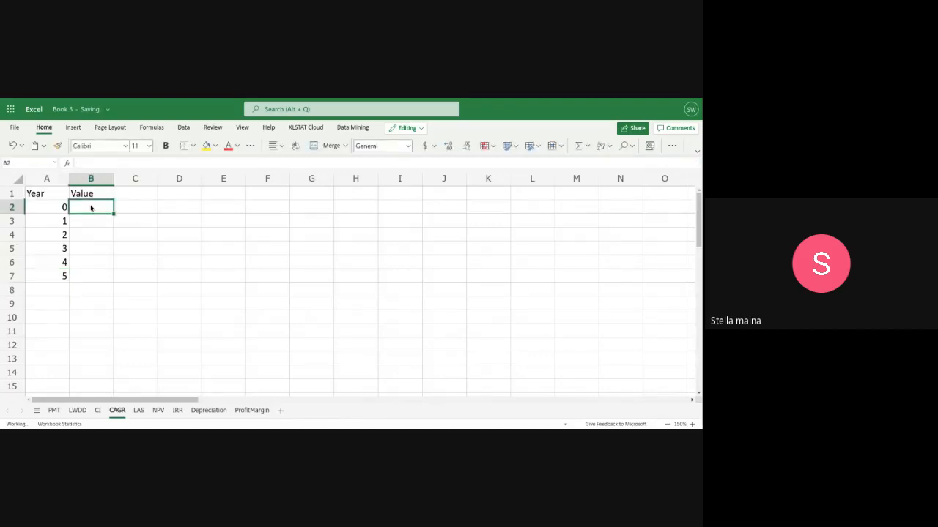
text(1)
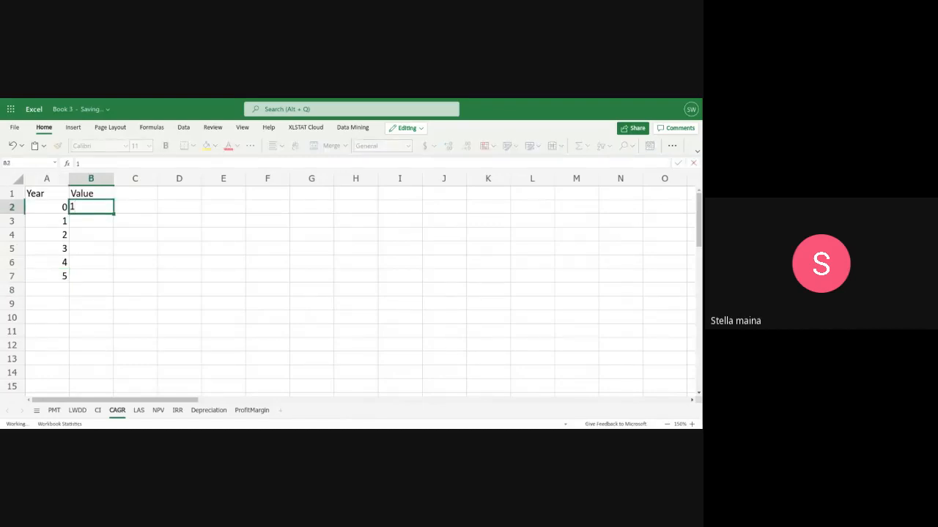
text(00)
key(Return)
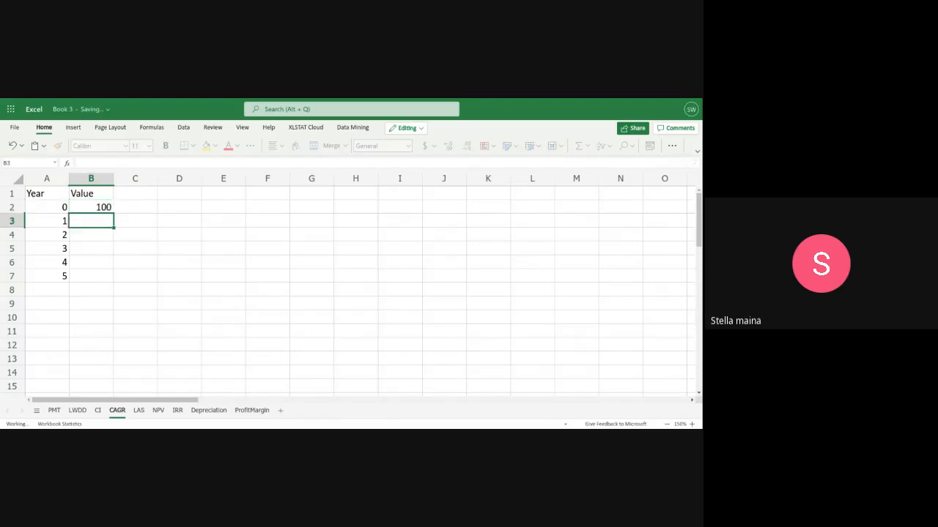
text(123)
key(Return)
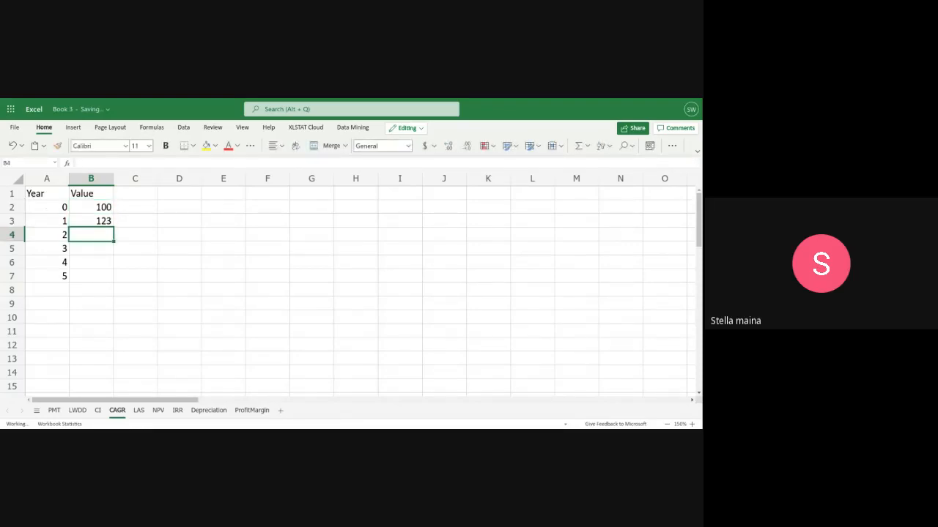
text(125)
key(Return)
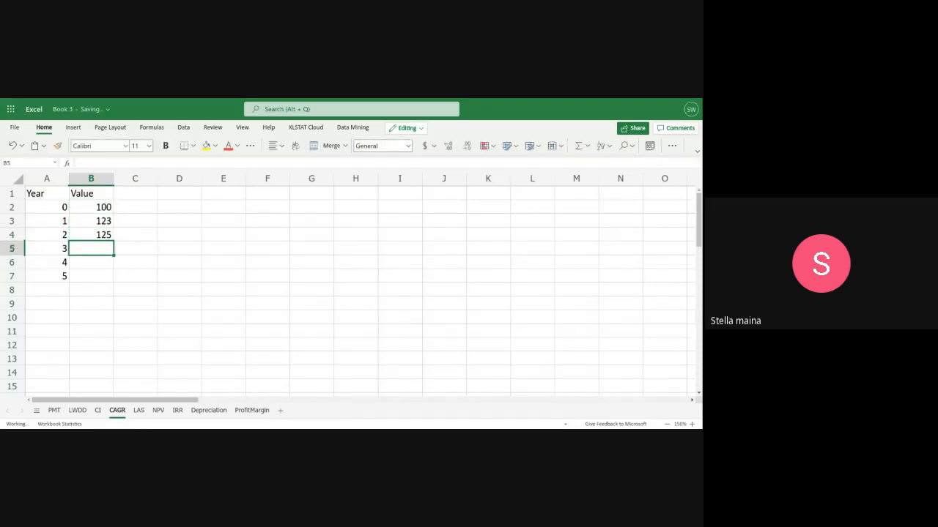
text(126)
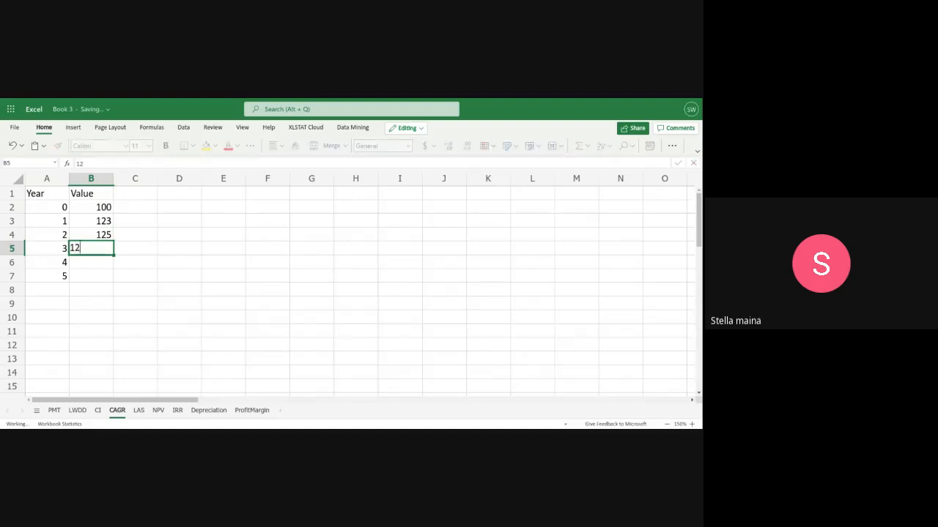
key(Return)
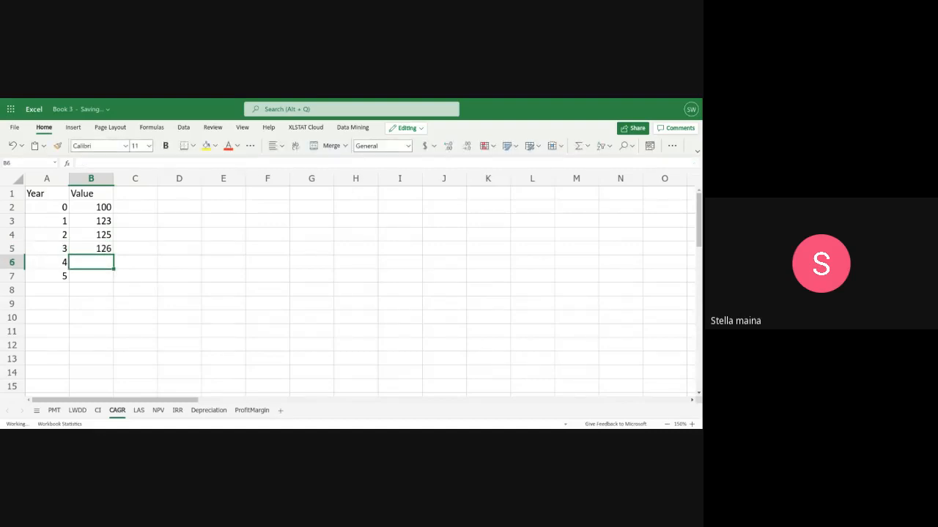
text(134)
key(Return)
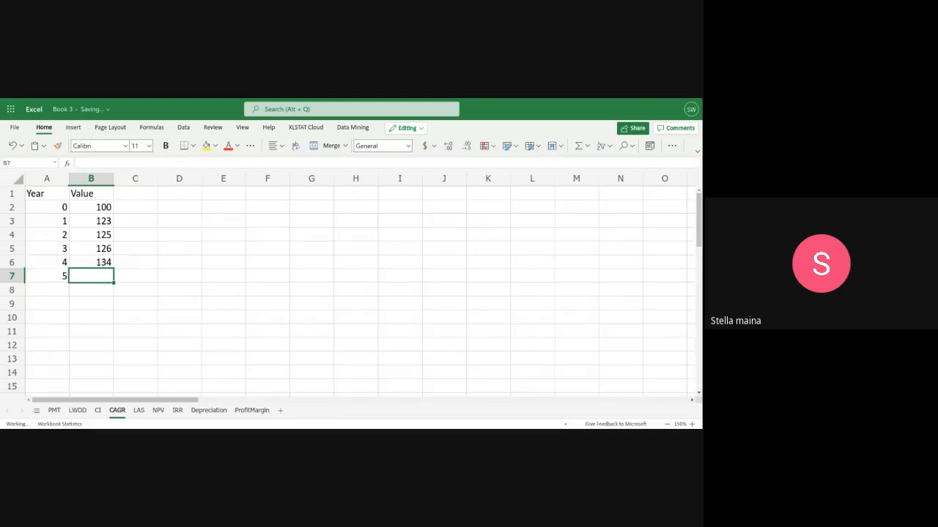
text(147)
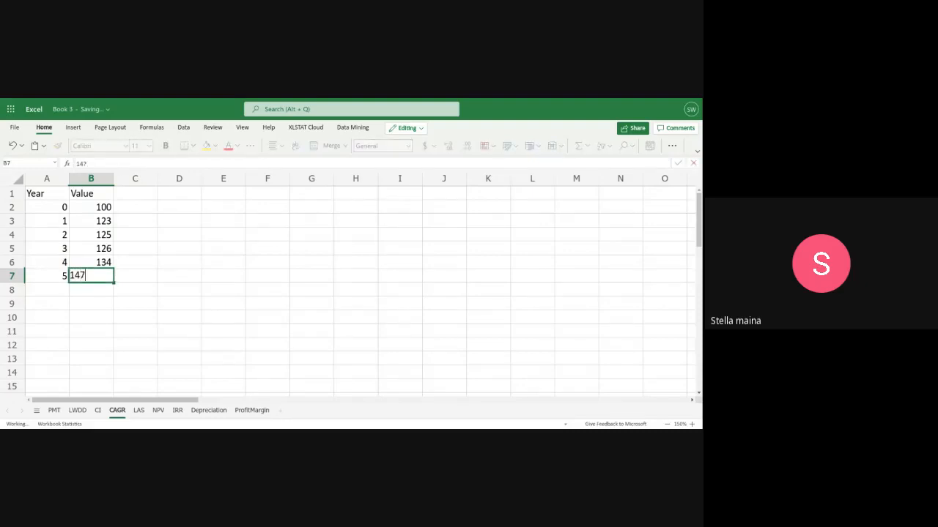
key(Return)
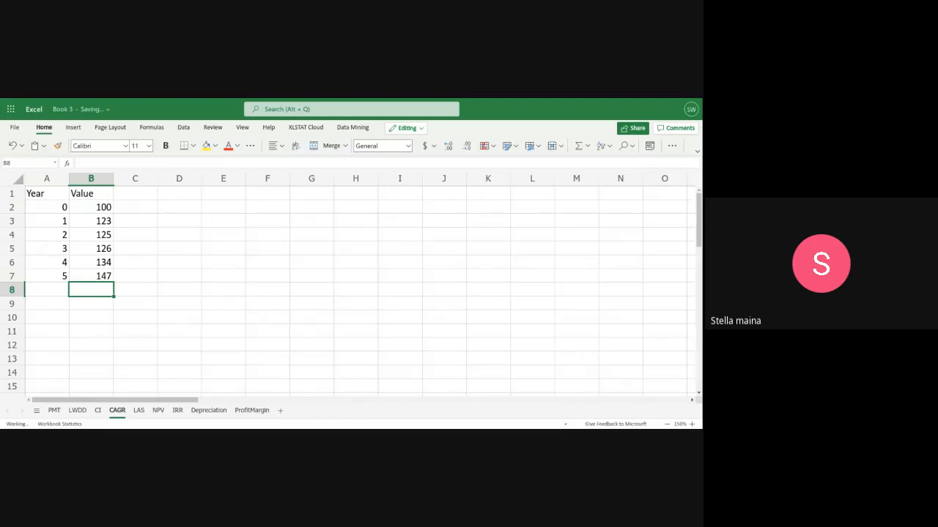
Label cell A9 below the year list as CAGR
click(38, 302)
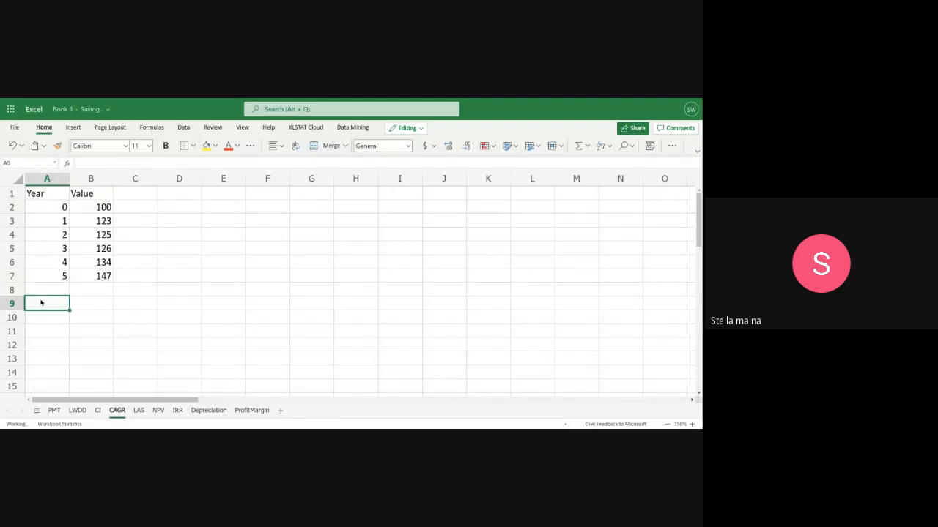
text(c)
key(BackSpace)
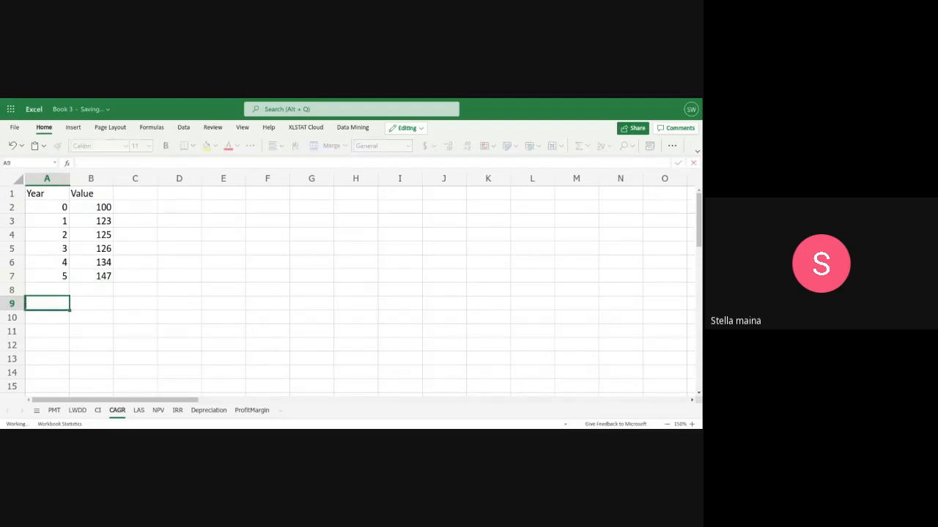
text(CAGR)
Calculate the growth rate in B9 with =RRI(A7,B2,B7) and widen column B to show more decimals
click(102, 306)
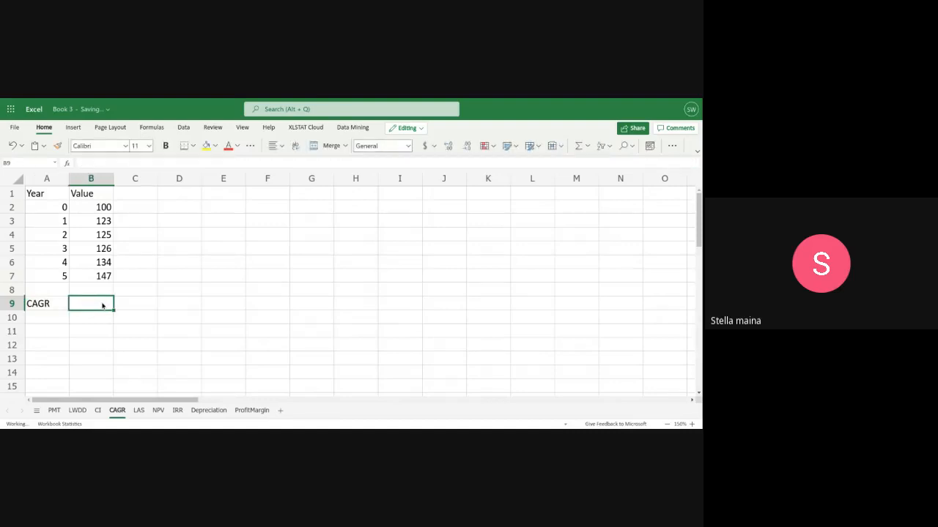
text(=)
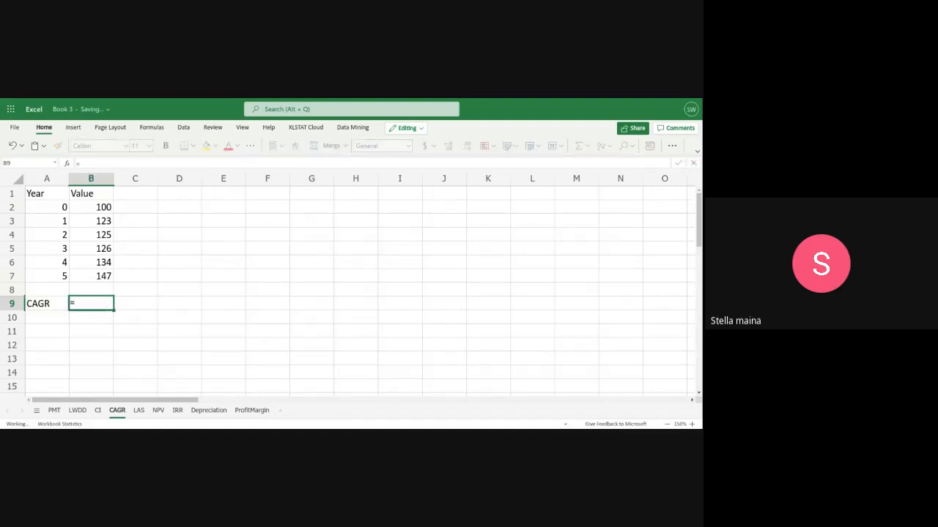
text(RRI)
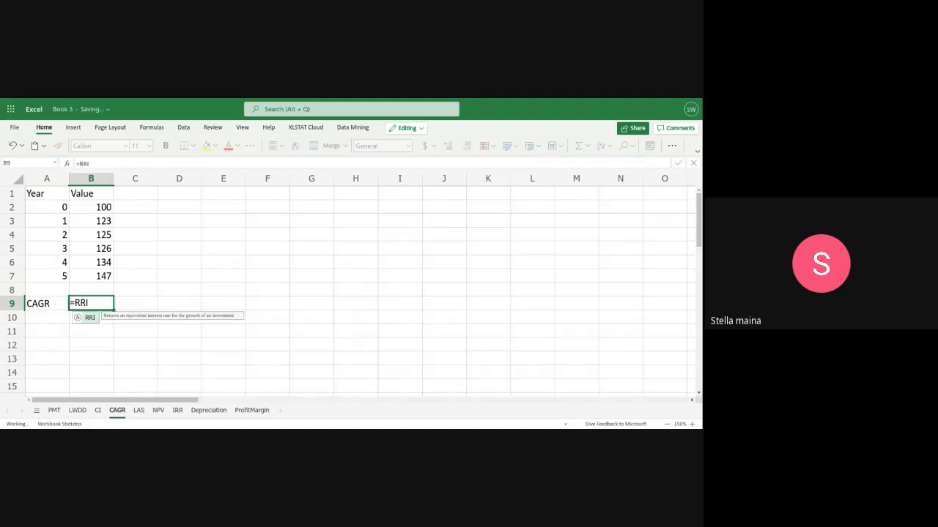
text(()
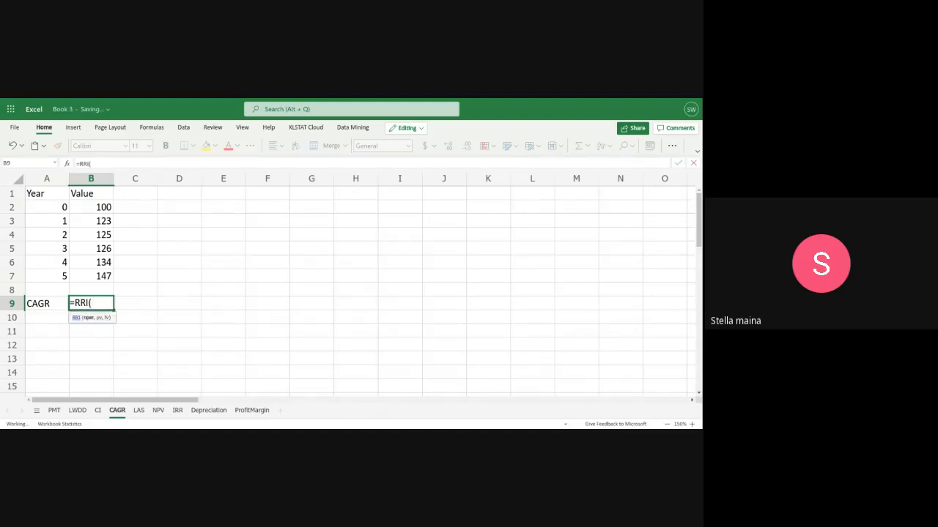
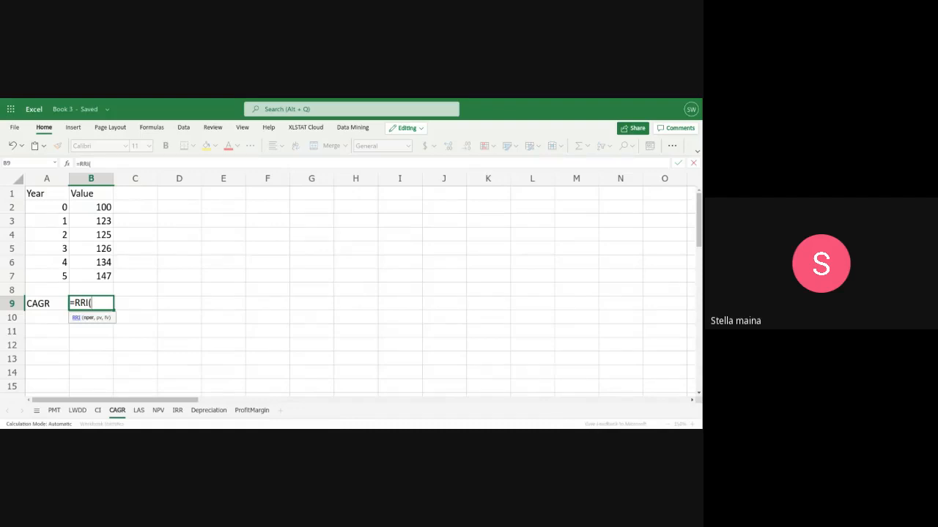
text(A7)
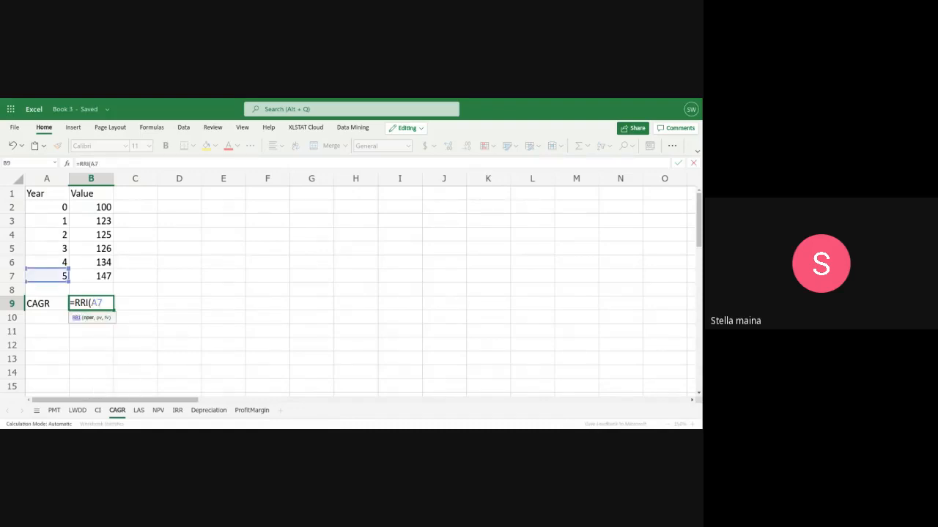
text(,B2,)
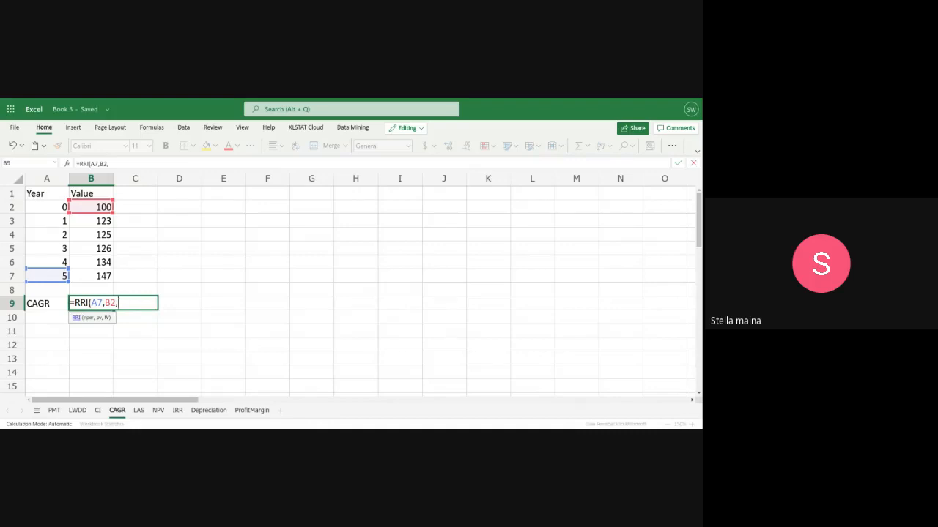
text(B7)
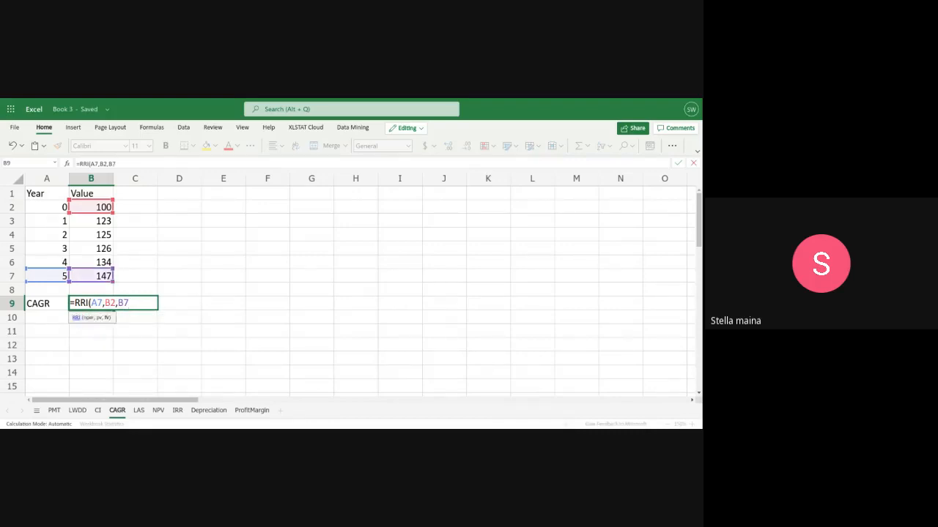
text())
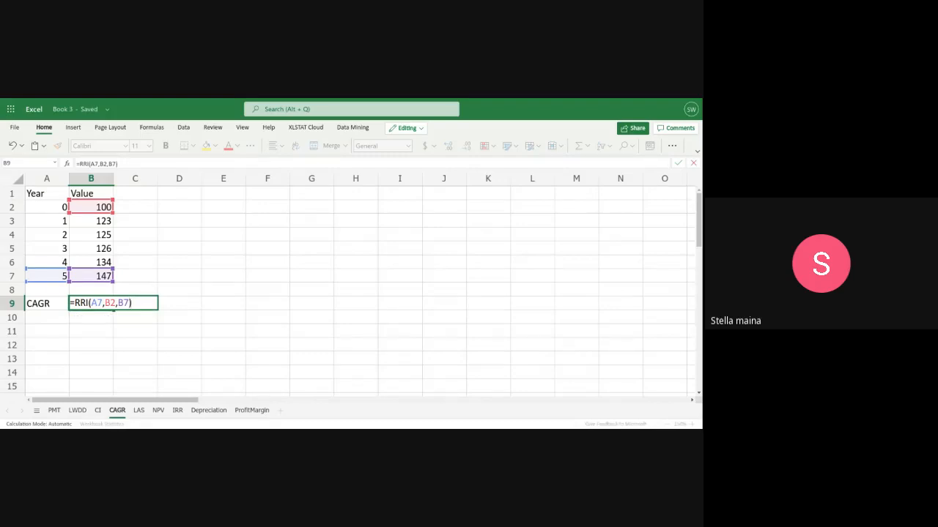
key(Return)
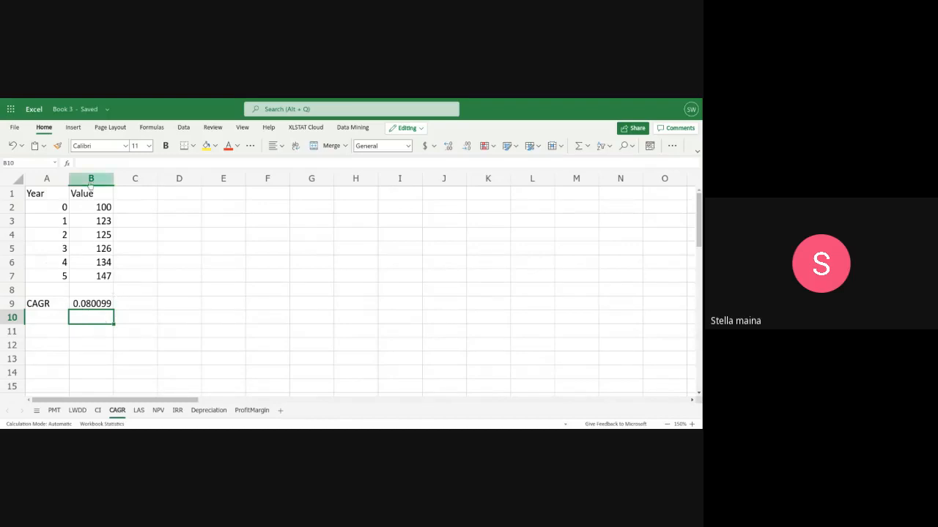
drag(113, 178, 125, 180)
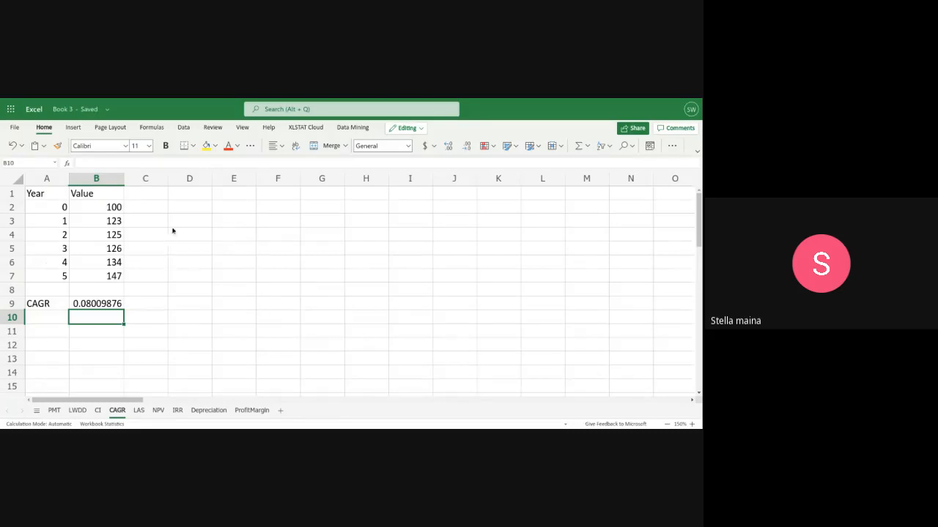
Enter the starting value 100 in D2 and the label CAGR in C3
click(194, 211)
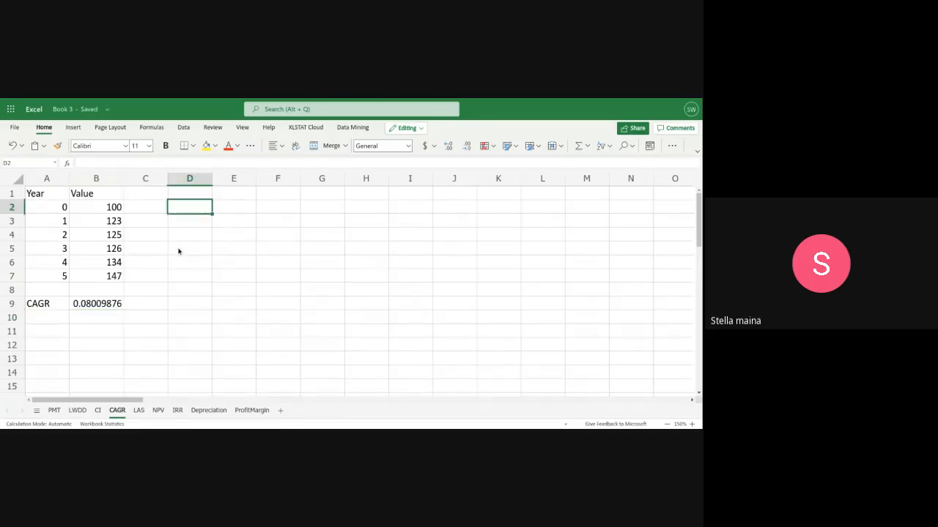
text(100)
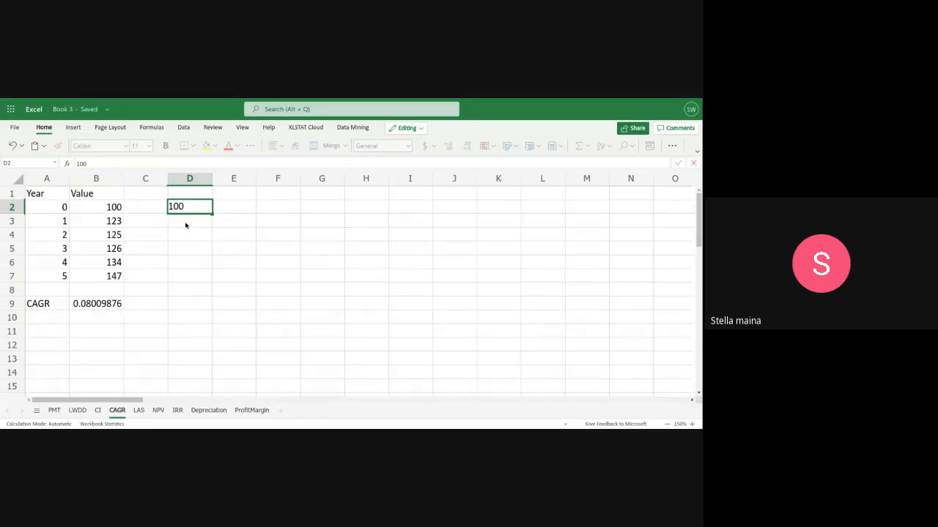
click(143, 225)
text(CAGR)
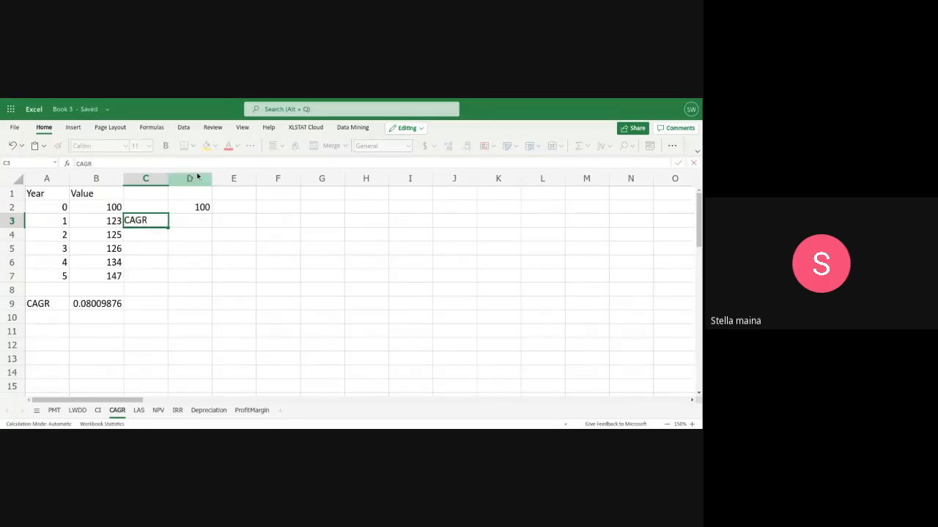
Enter the growth check formula =D1*1.08^5 in cell D3
click(187, 222)
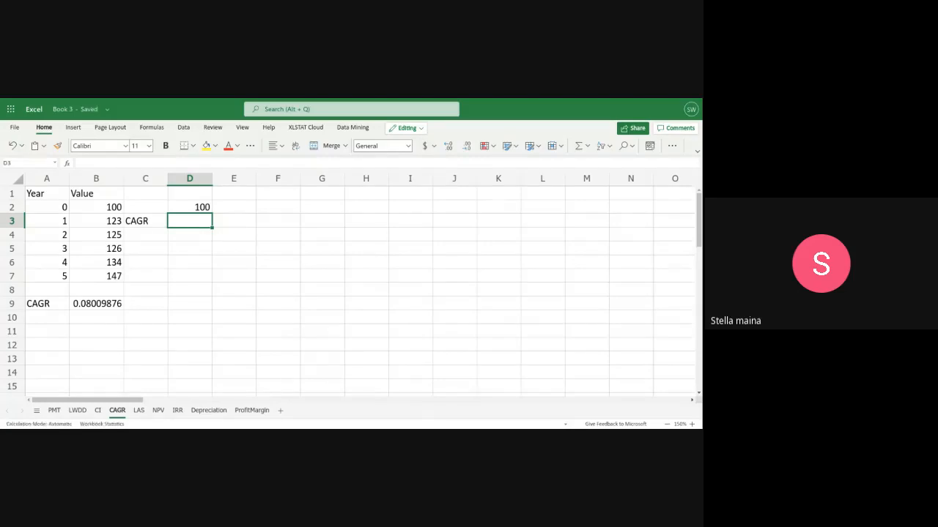
text(=)
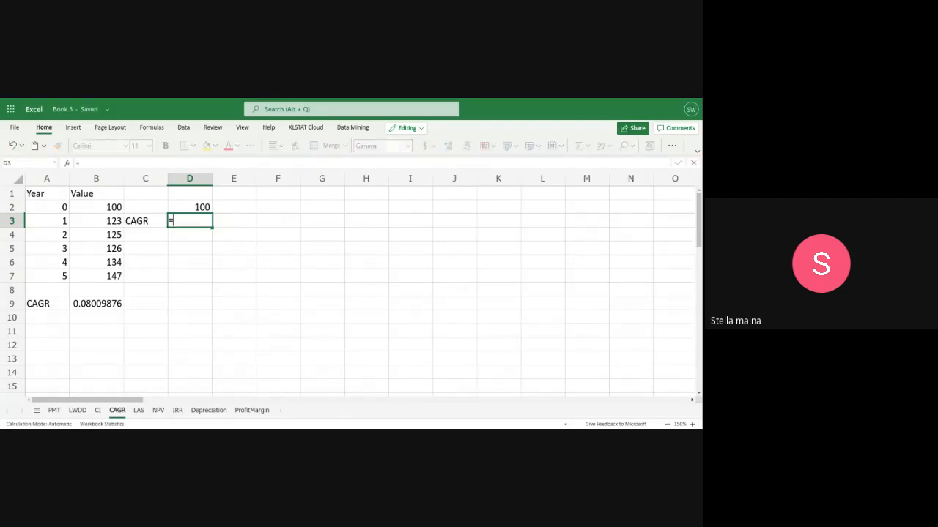
text(D1)
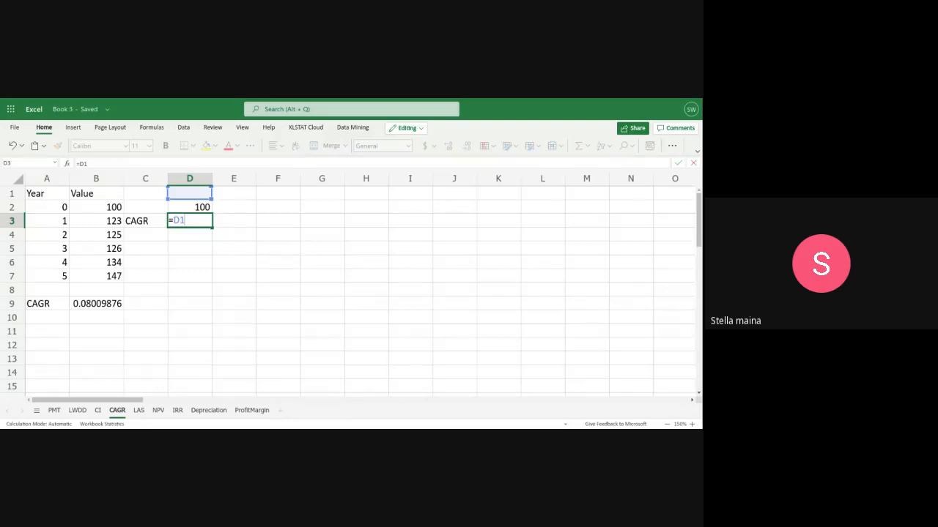
text(*1.0)
text(8)
text(^5)
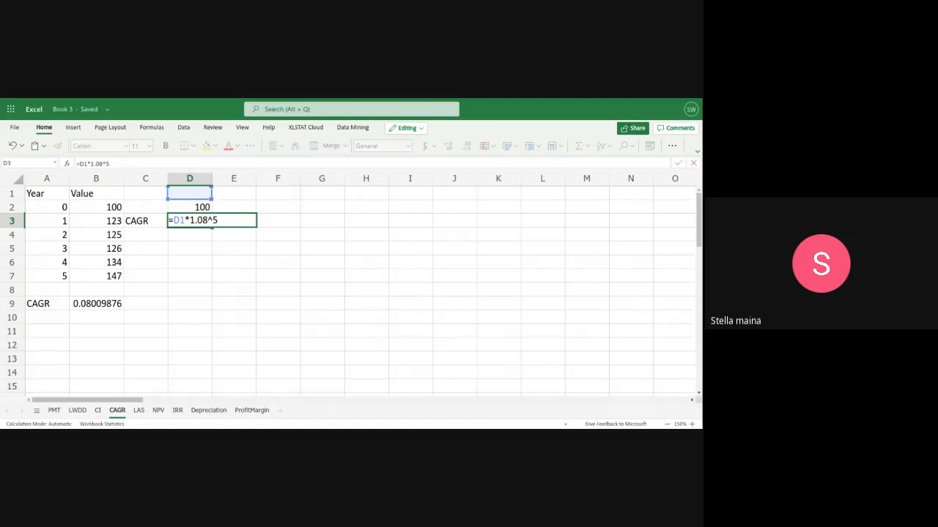
key(Return)
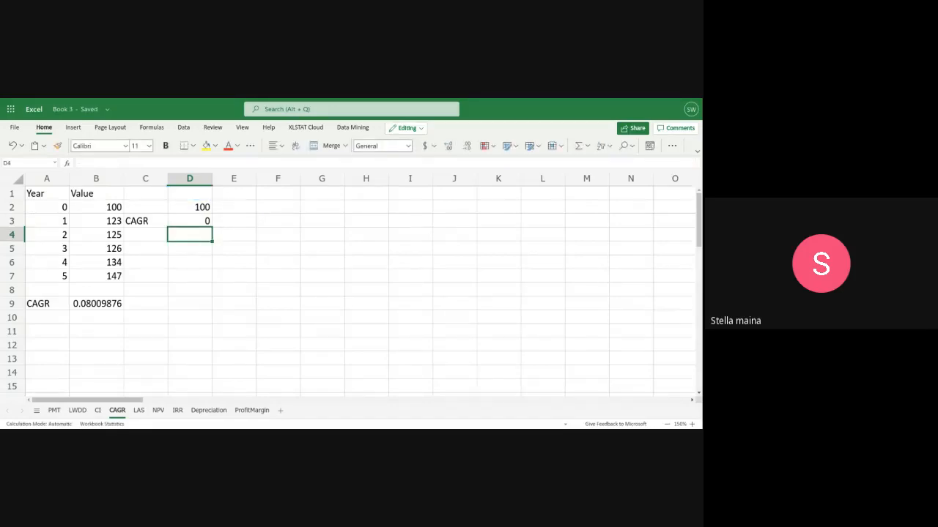
Correct the cell reference in D3 so the formula reads =D2*1.08^5
click(189, 220)
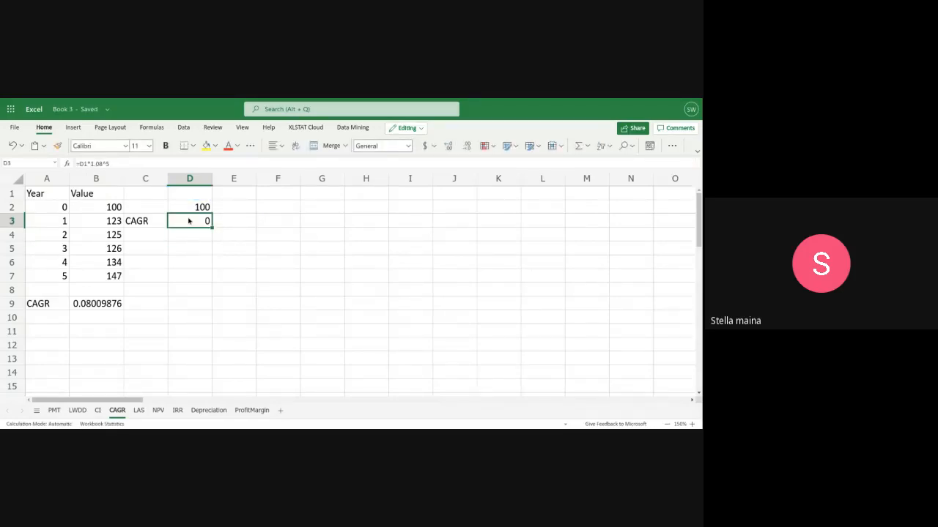
double_click(189, 221)
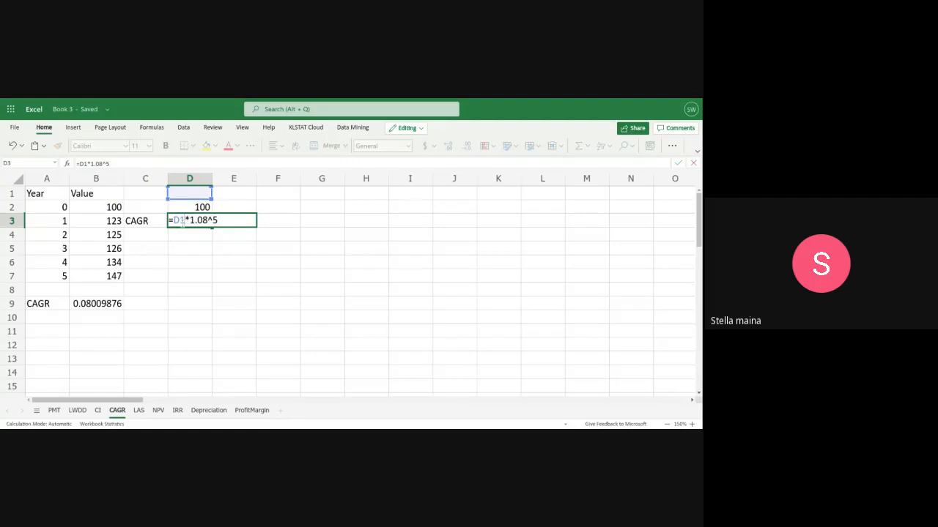
key(BackSpace)
text(2)
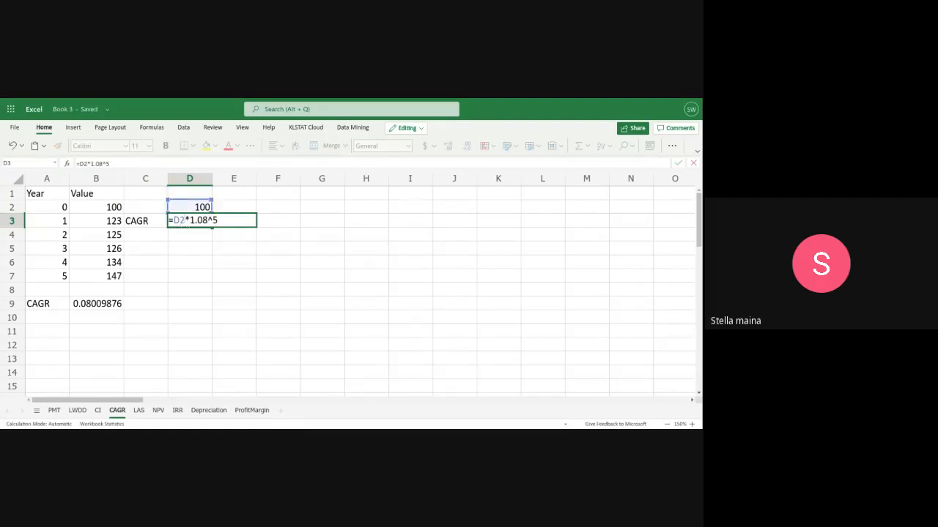
key(Return)
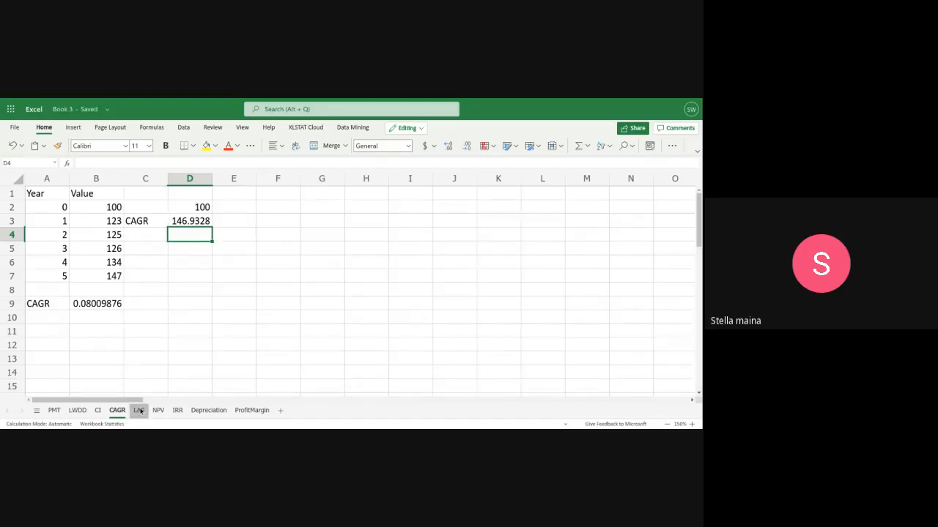
Switch to the LAS sheet and enlarge it to 170% with the loan labels and table headers in view
click(138, 410)
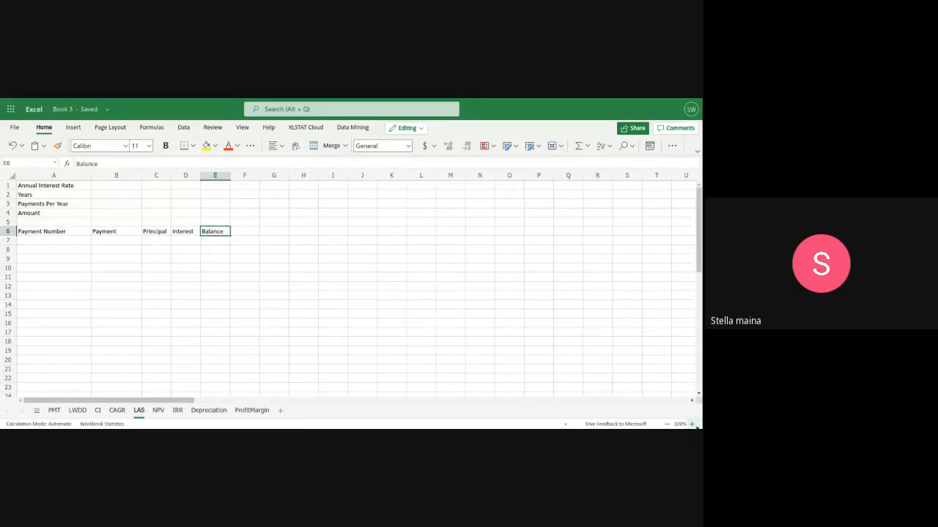
click(692, 425)
click(692, 425)
click(691, 424)
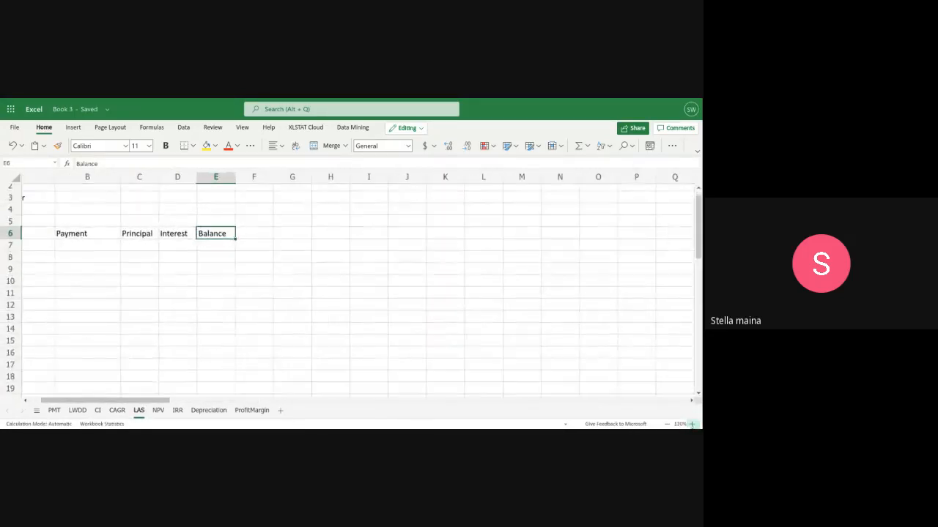
click(692, 424)
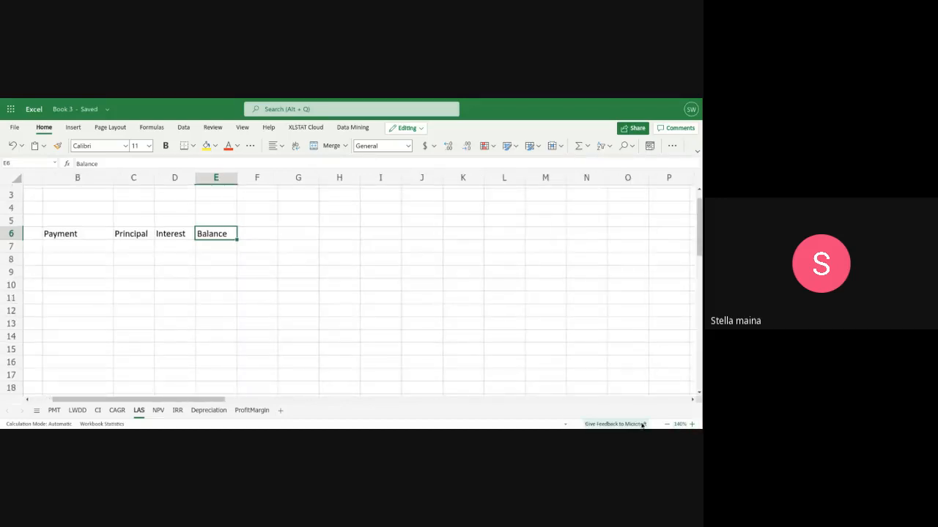
click(687, 424)
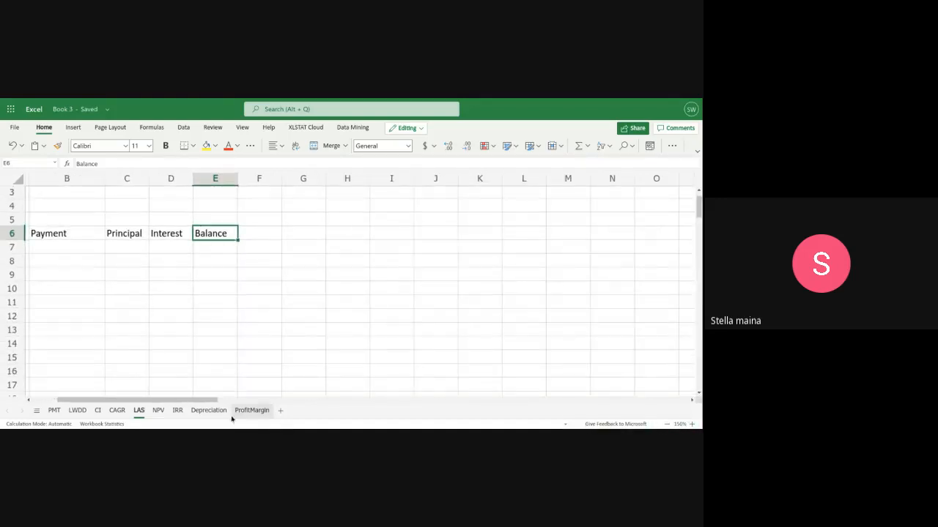
drag(208, 402, 133, 408)
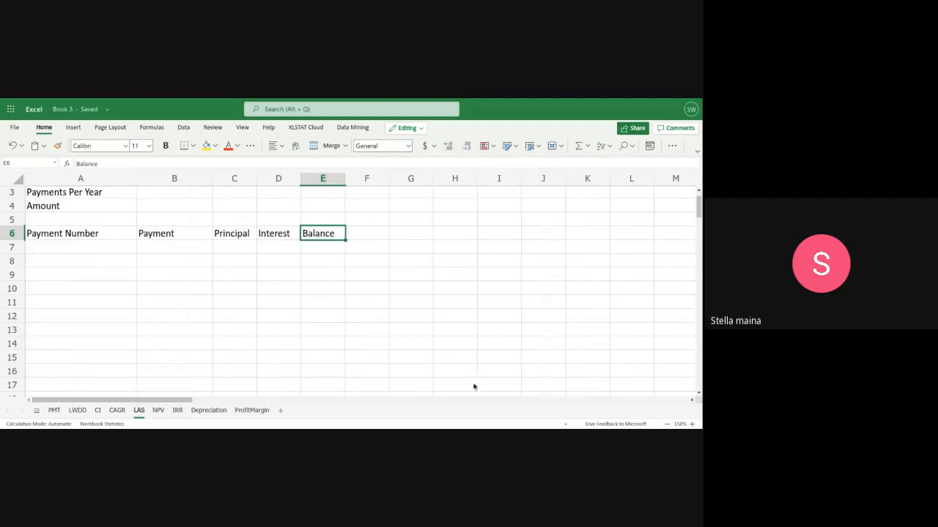
scroll(699, 206, up, 1)
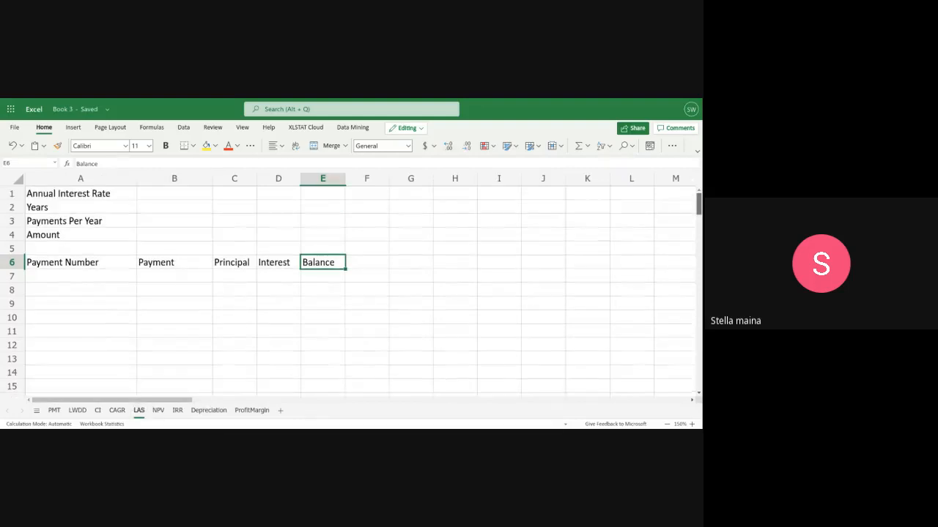
click(692, 424)
click(693, 424)
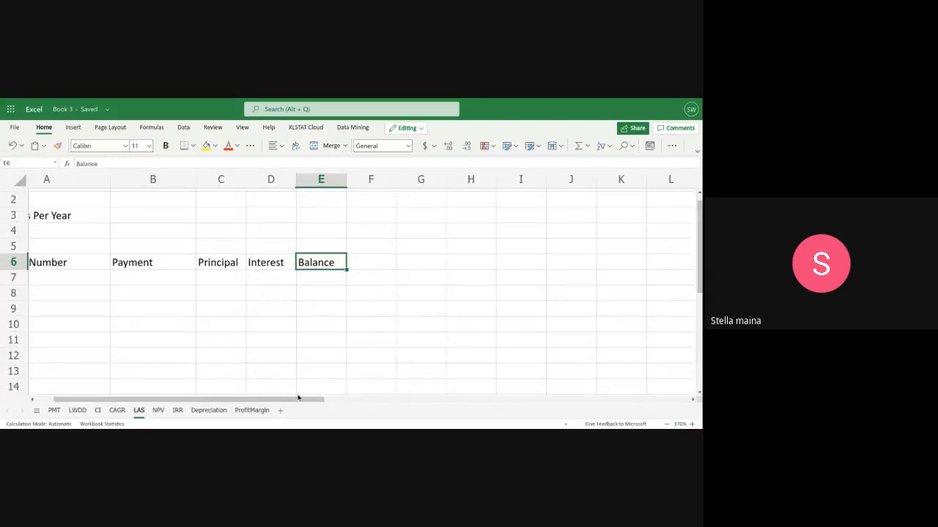
drag(294, 402, 212, 400)
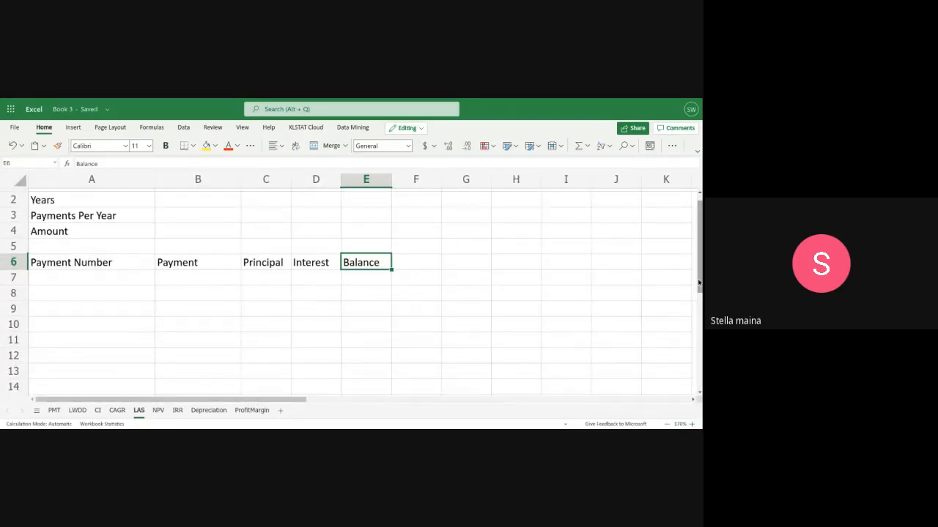
scroll(699, 266, up, 1)
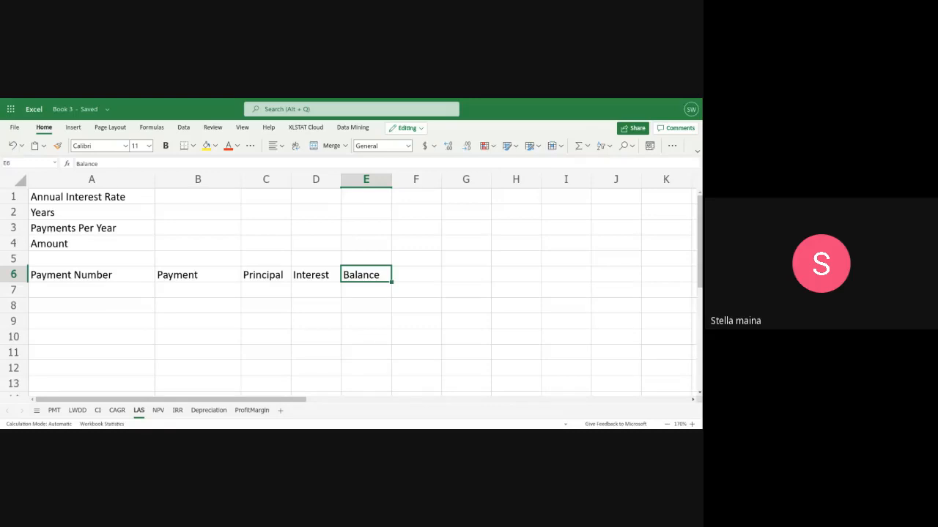
Enter the loan inputs in B1:B4: annual interest rate 5.00%, 2 years, 12 payments per year and amount $20,000
click(195, 194)
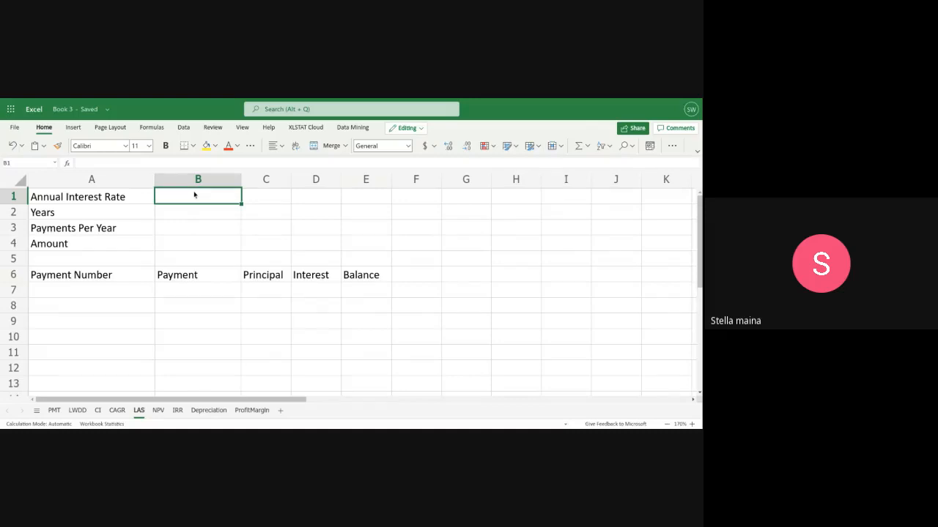
text(5.00)
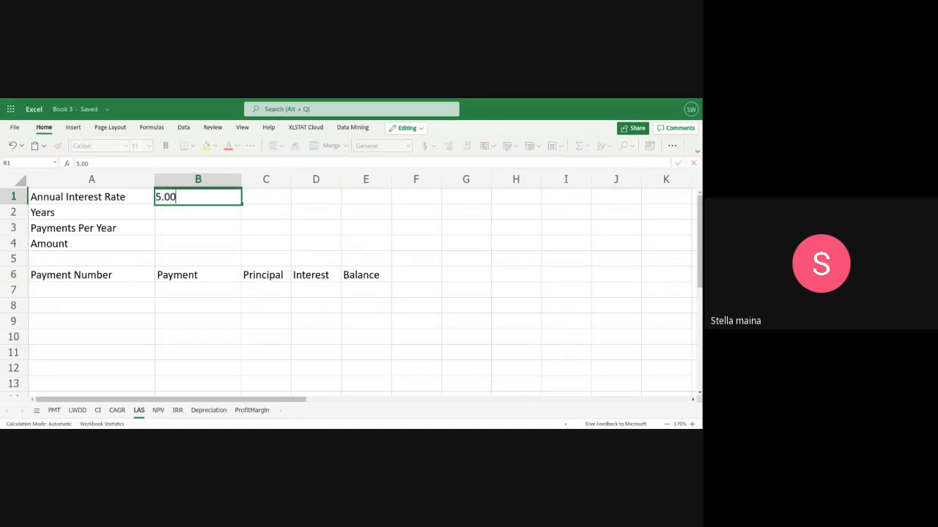
text(%)
click(204, 217)
text(2)
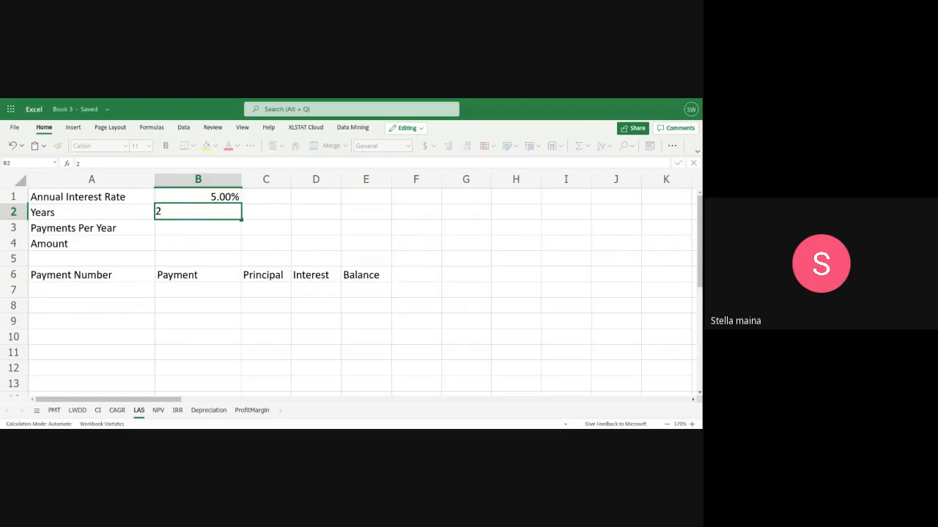
click(189, 230)
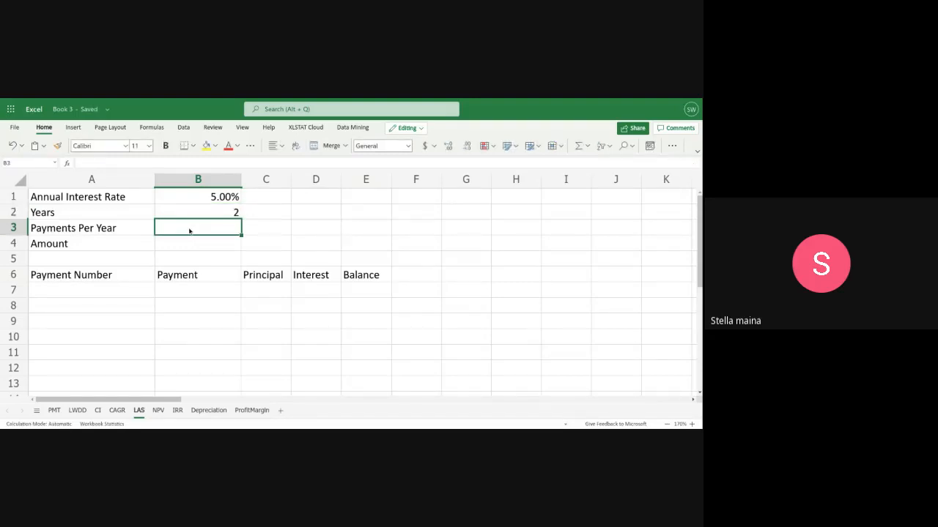
text(12)
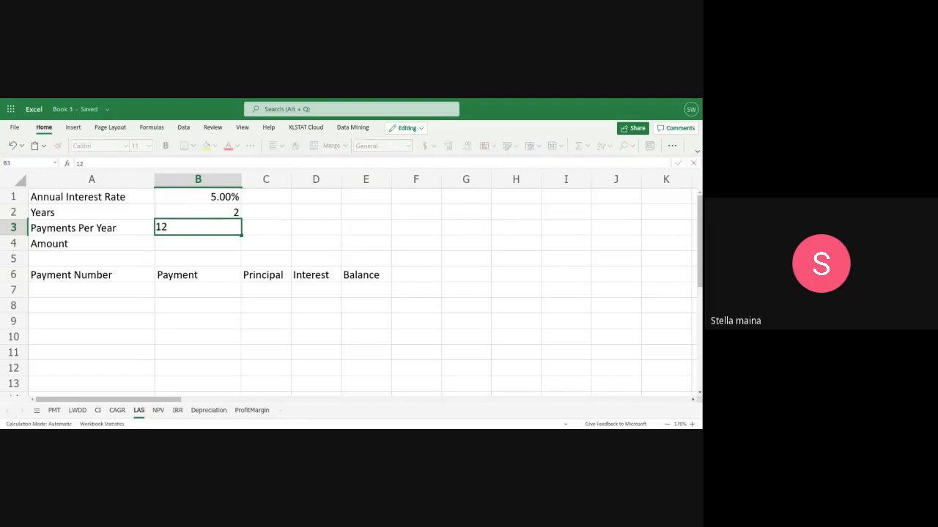
click(190, 245)
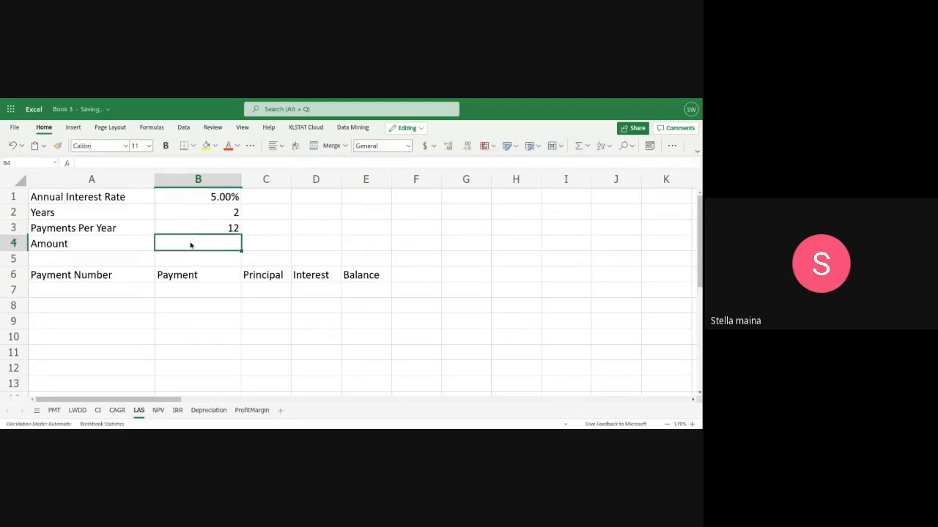
text($)
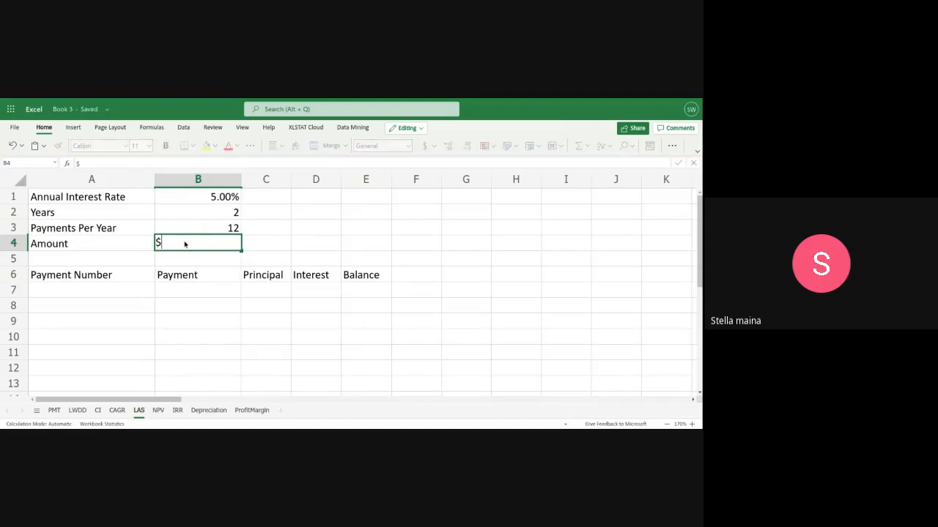
text(20,000)
Enter payment number 1 in cell A7 of the schedule
click(104, 293)
text(1)
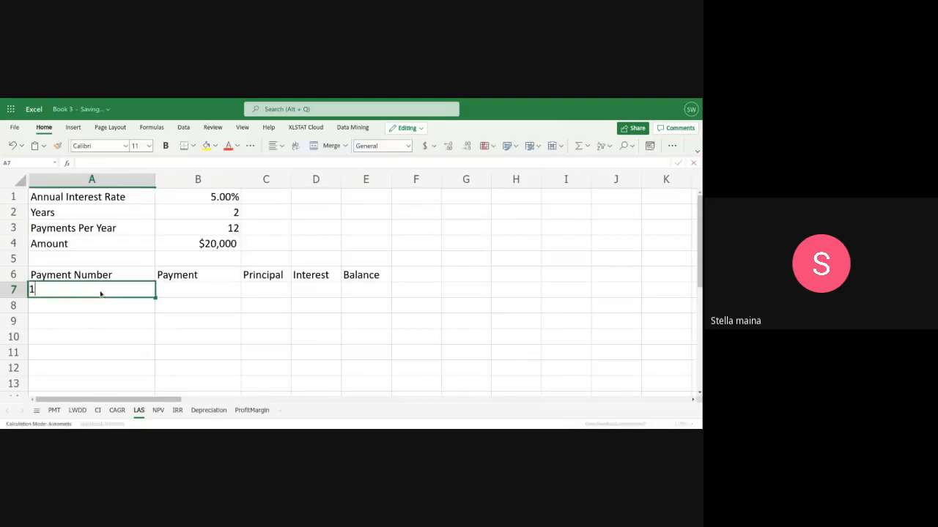
key(Tab)
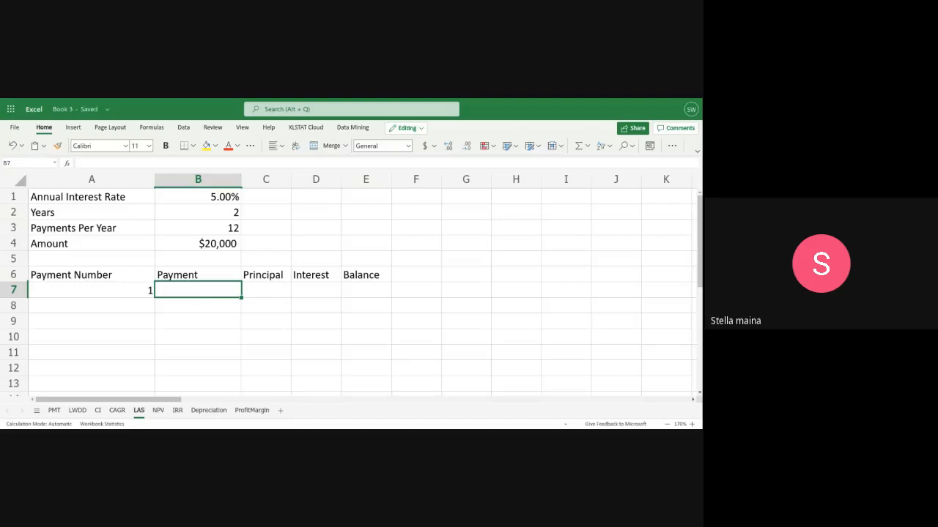
Calculate the monthly loan payment in B7 with =PMT(B1/12,B2*12,B4)
text(=)
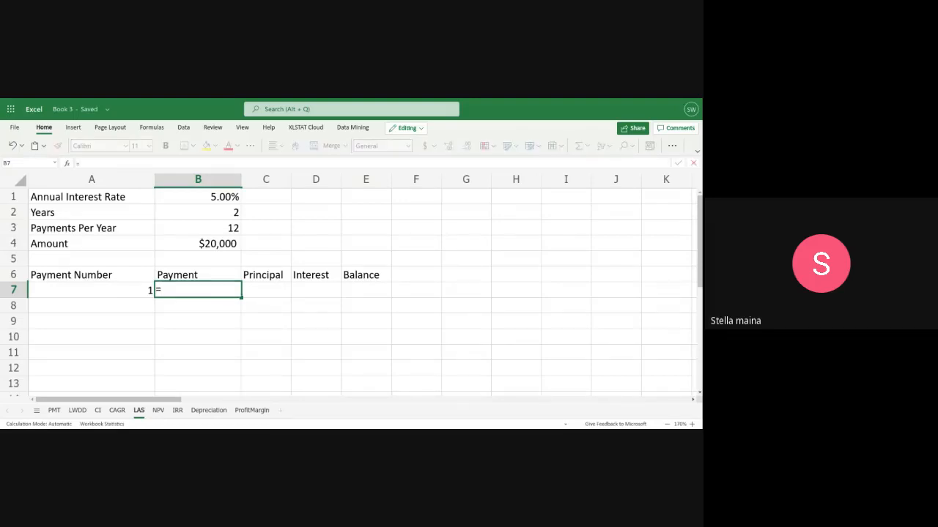
text(PM)
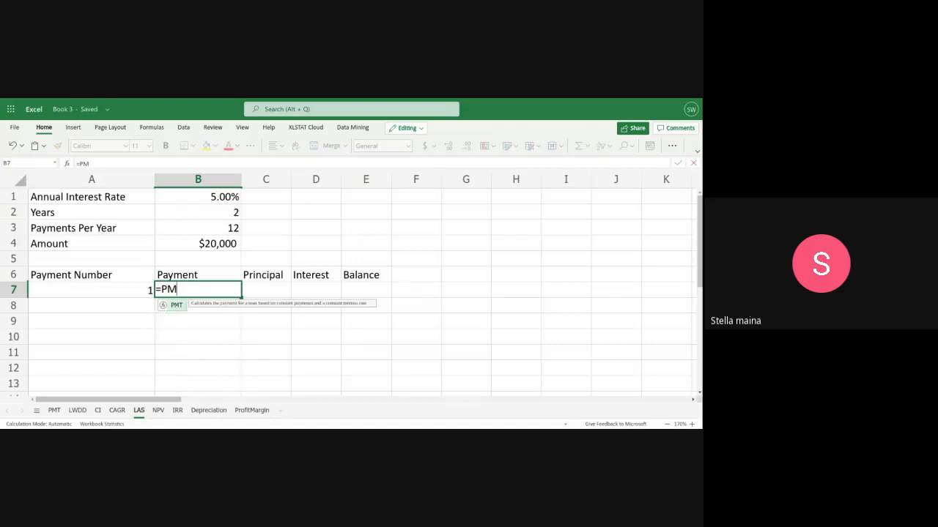
text(T()
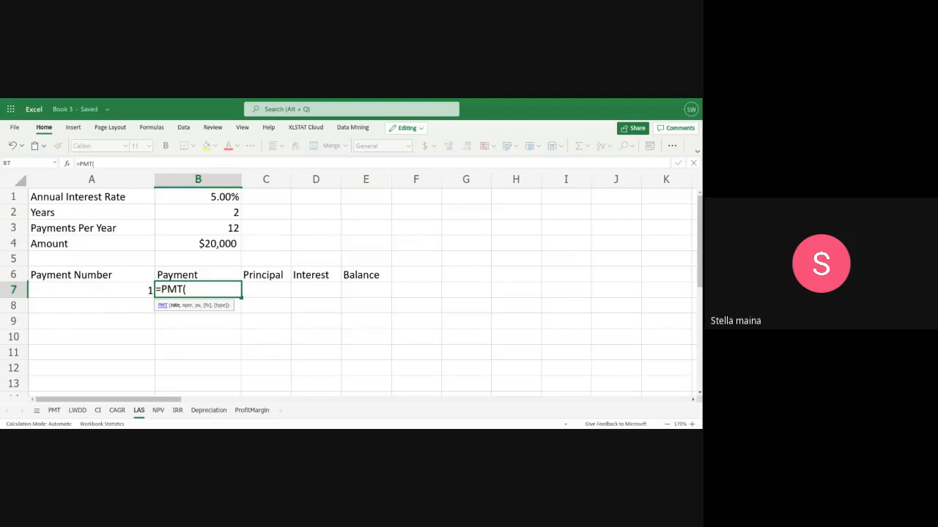
text(B2)
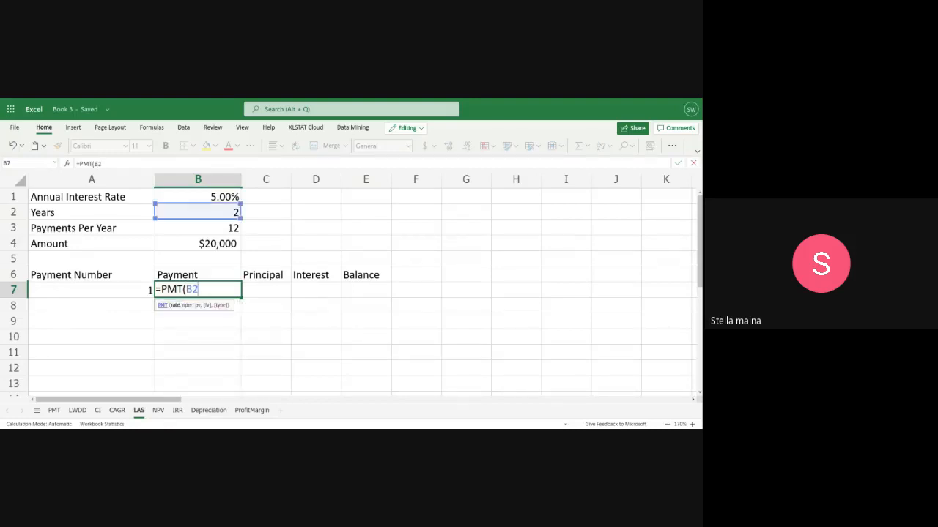
key(BackSpace)
text(1/12)
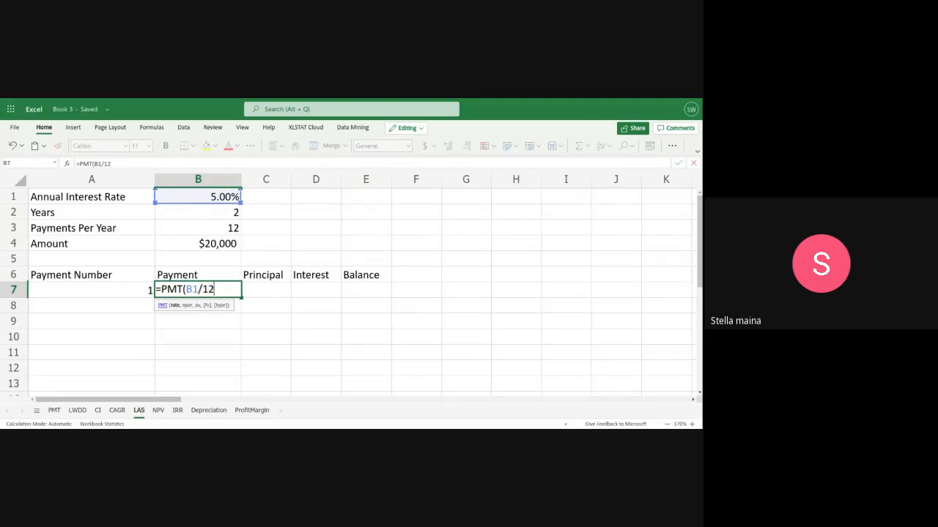
text(,B2)
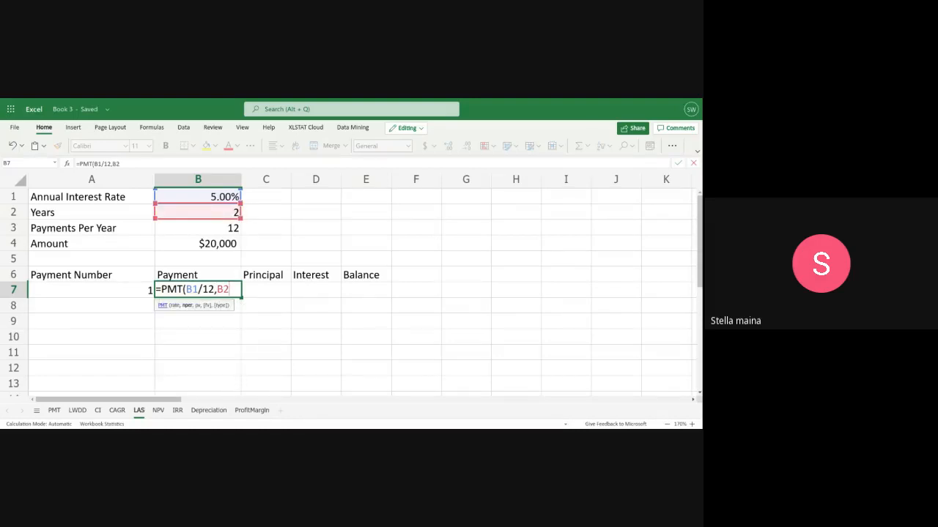
text(*12)
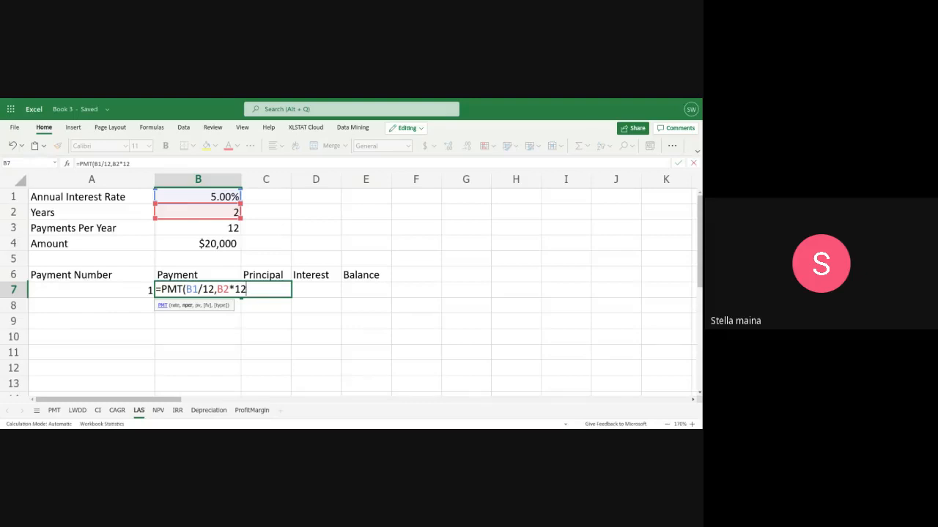
text(,)
text(20)
key(BackSpace)
key(BackSpace)
text(B)
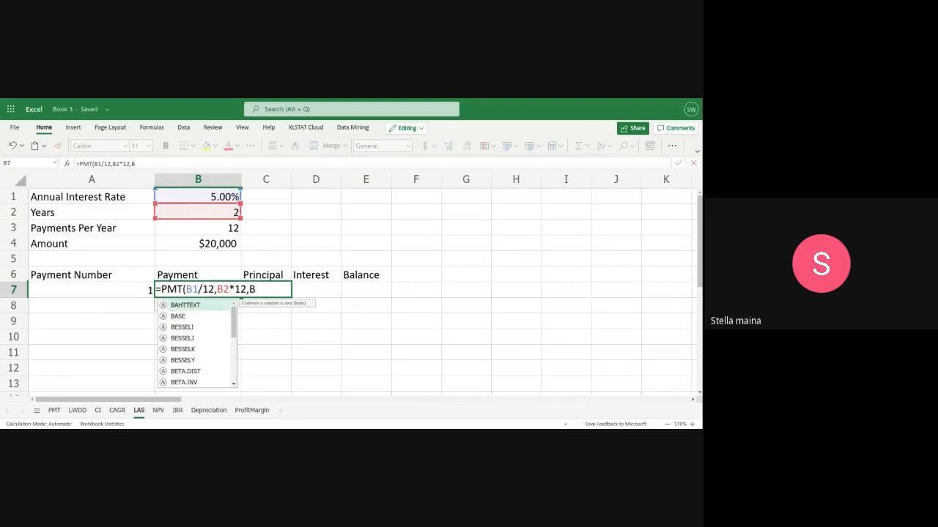
text(4))
key(Return)
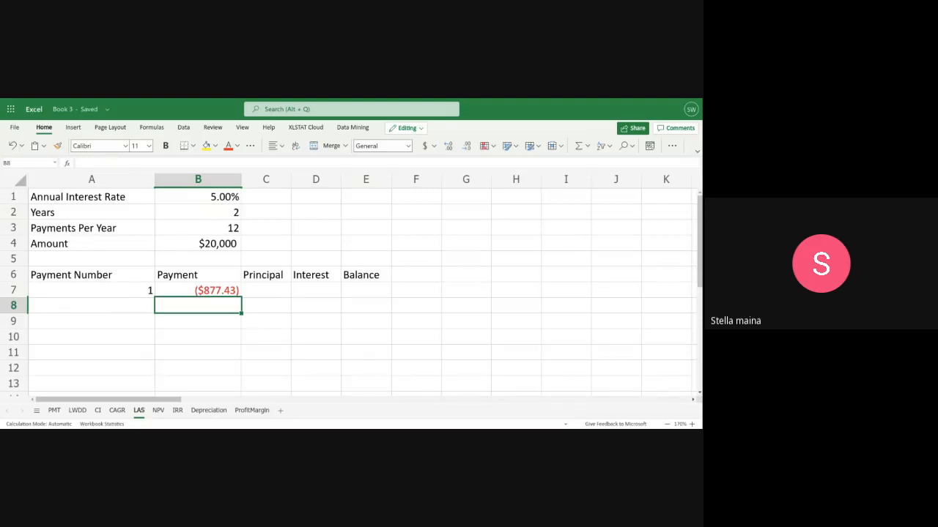
Calculate the first payment's principal portion in C7 with =PPMT(B1/B3,A7,B2*B3,B4)
click(264, 292)
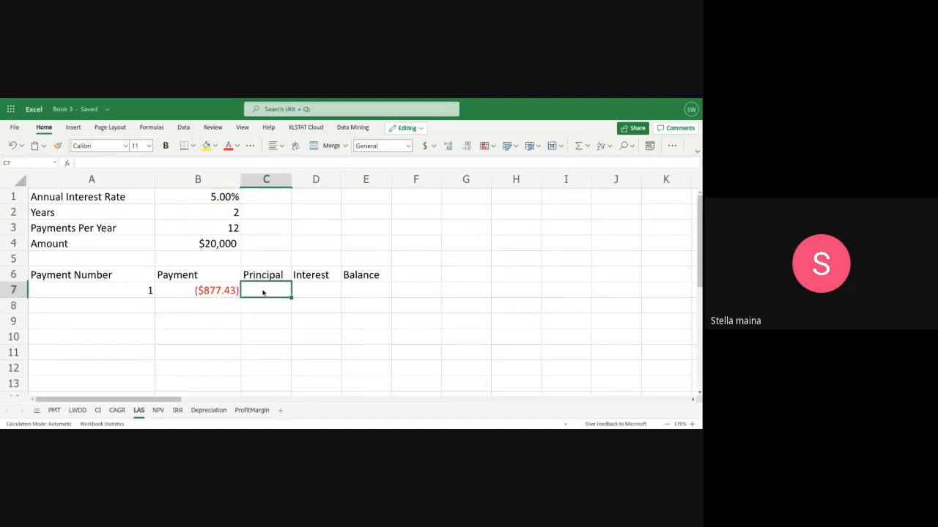
text(=PPM)
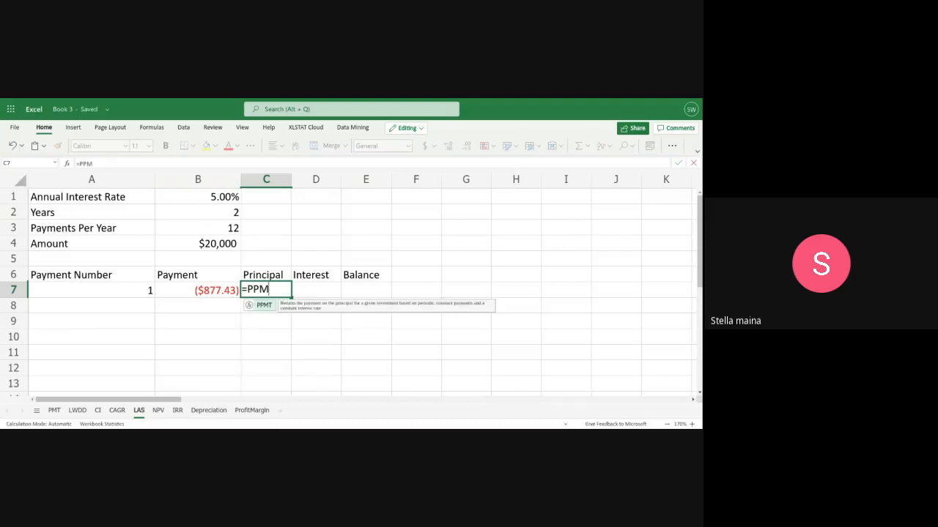
text(T()
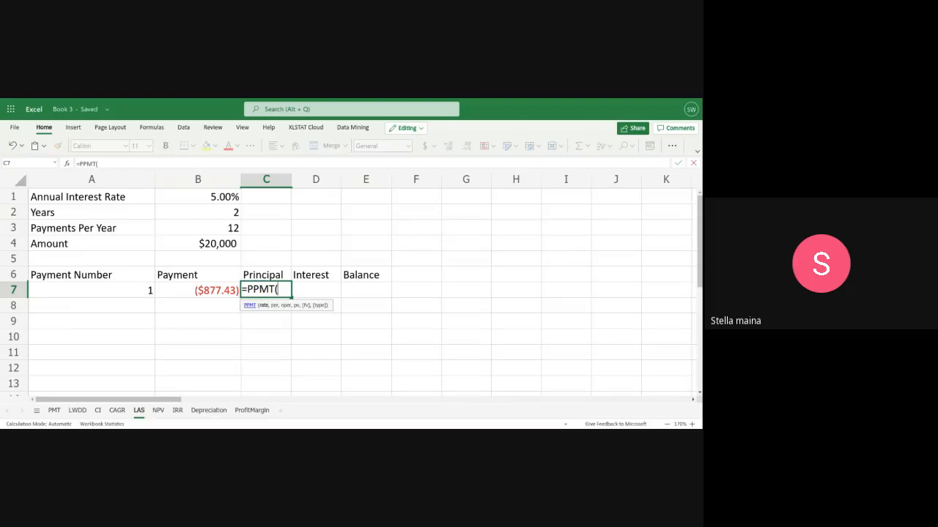
text(B1)
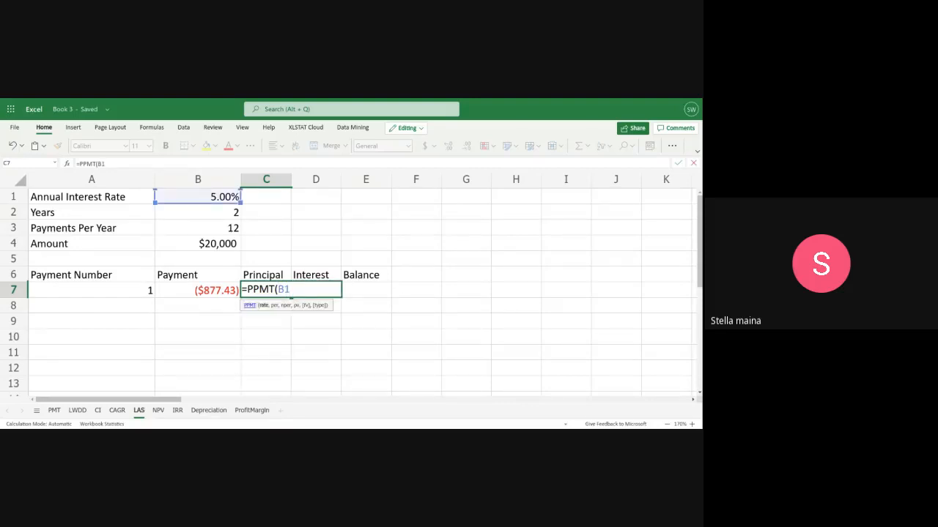
text(/)
text(B)
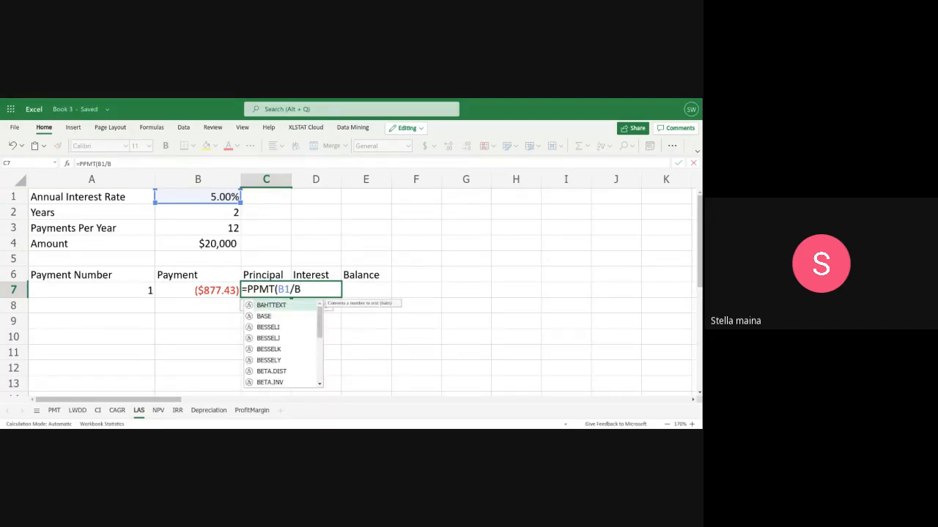
text(3)
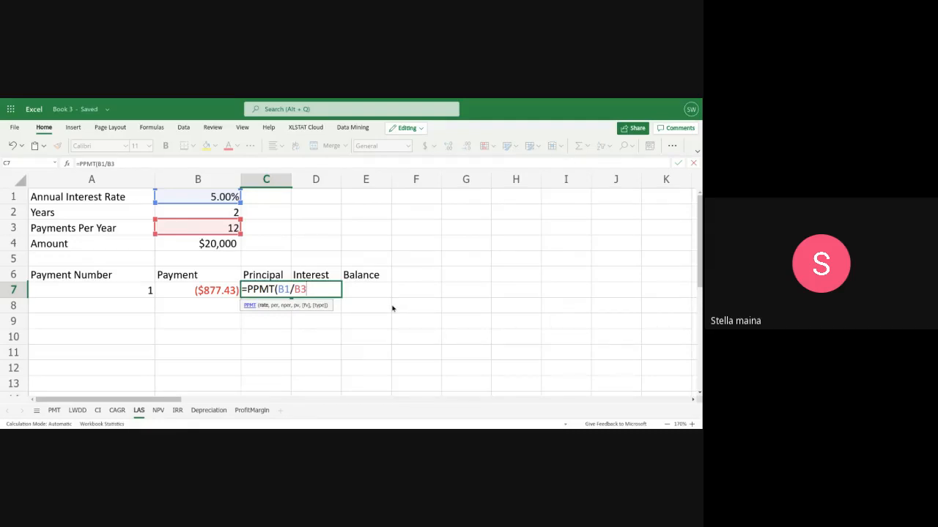
text(,)
text(A)
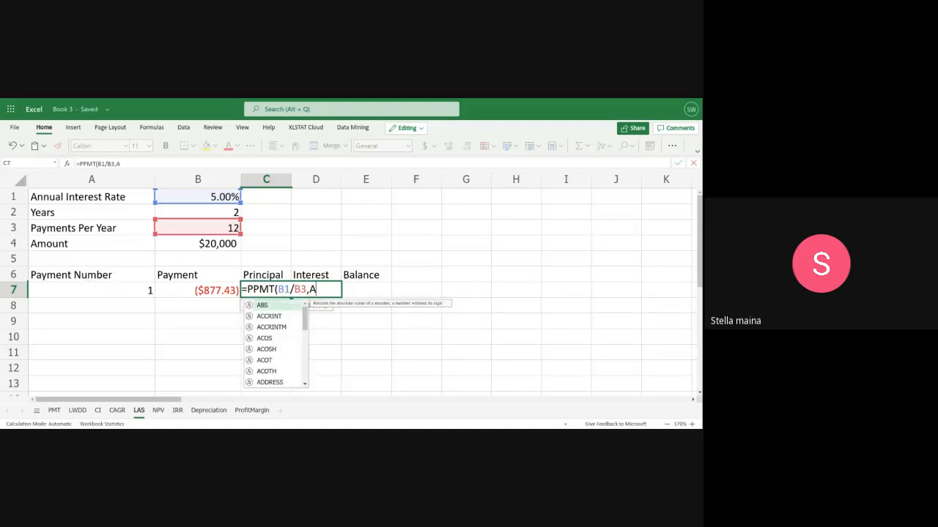
text(7)
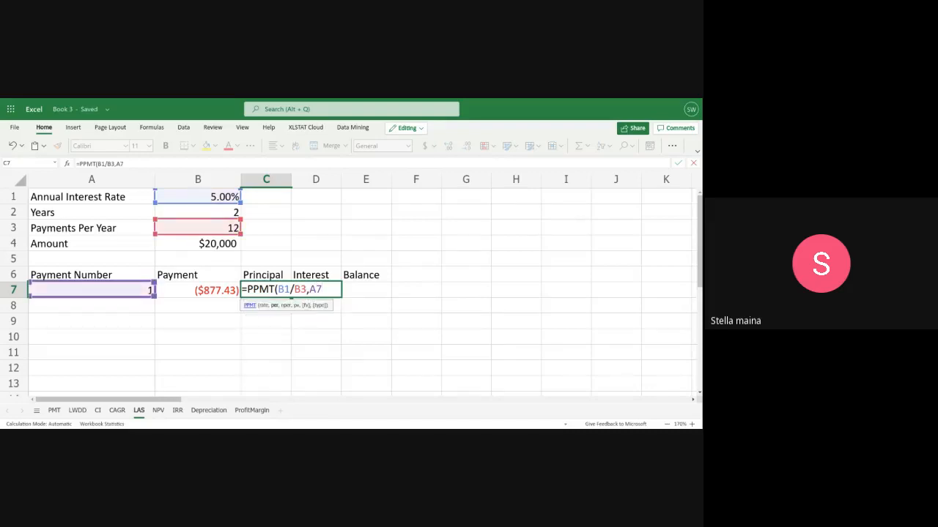
text(,)
text(B2)
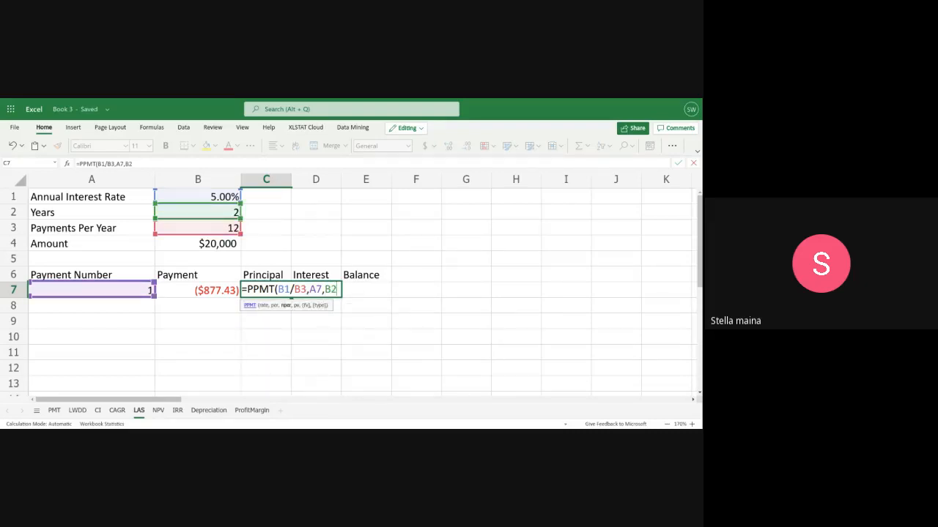
text(*B3)
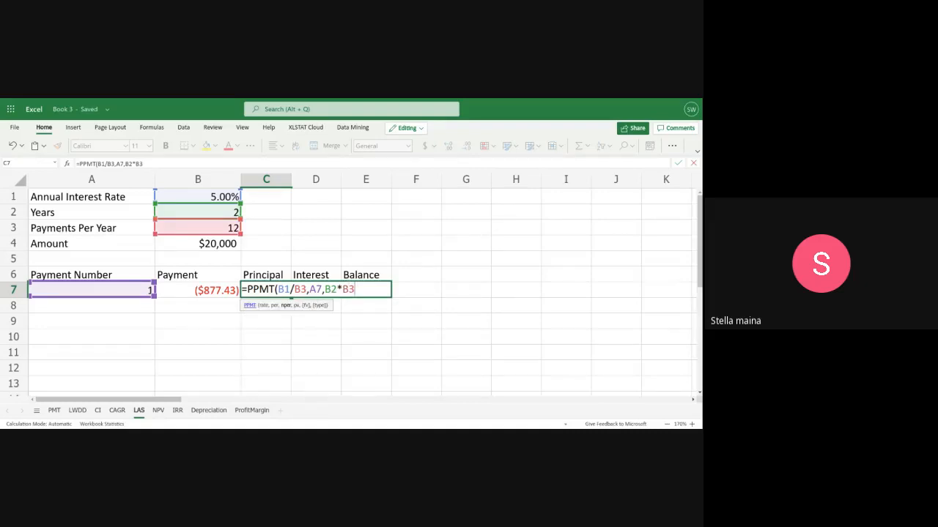
text(,)
text(B)
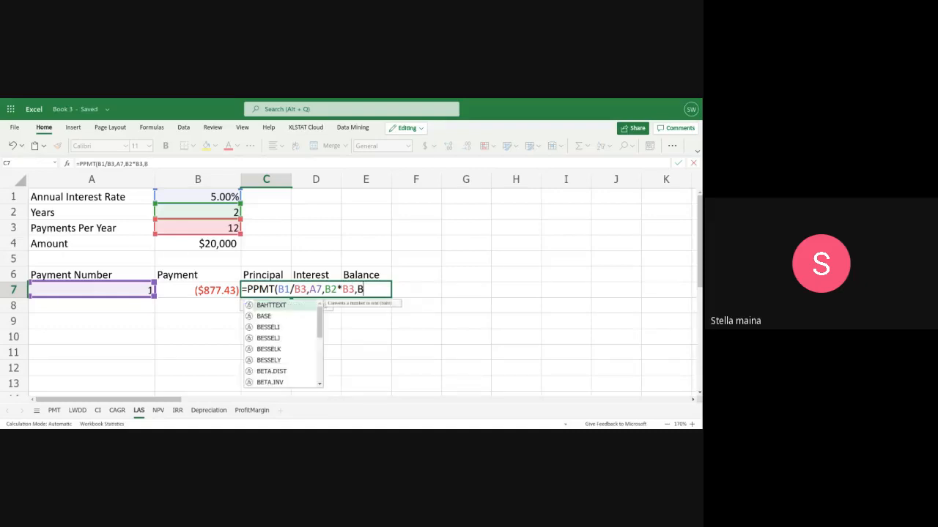
text(4))
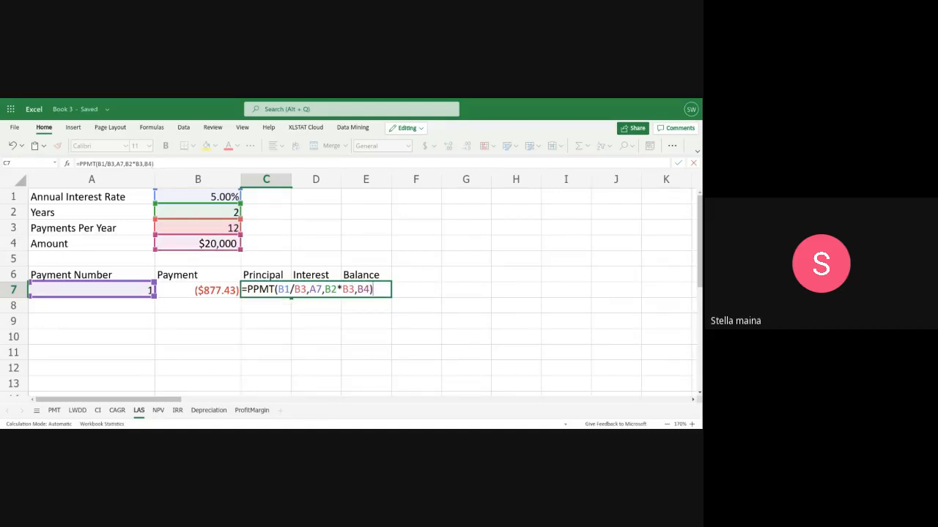
key(Return)
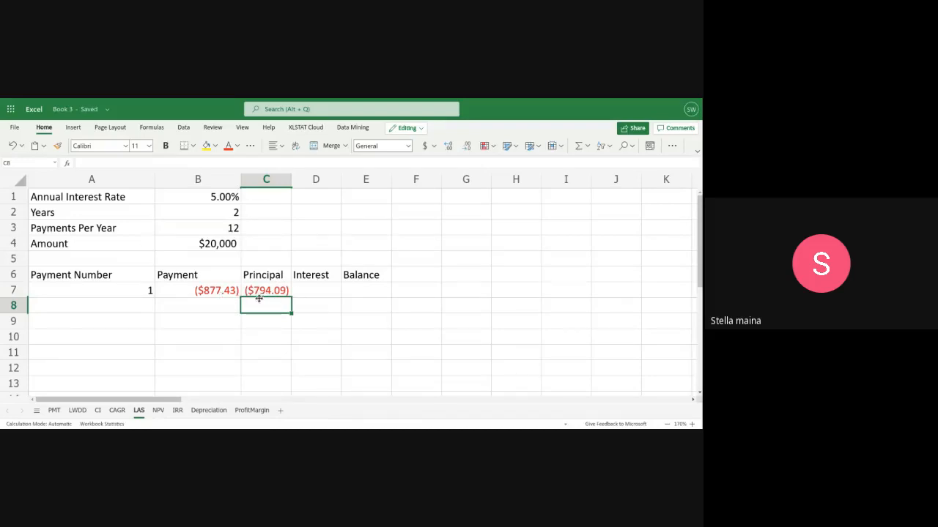
Calculate the first payment's interest portion in D7 with =IPMT(B1/B3,A7,B2*B3,B4)
click(318, 293)
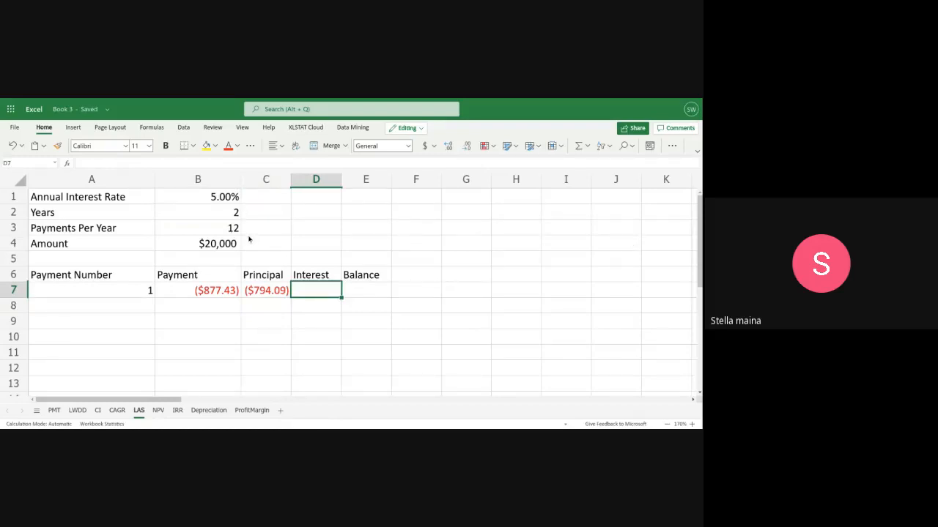
text(IPMT)
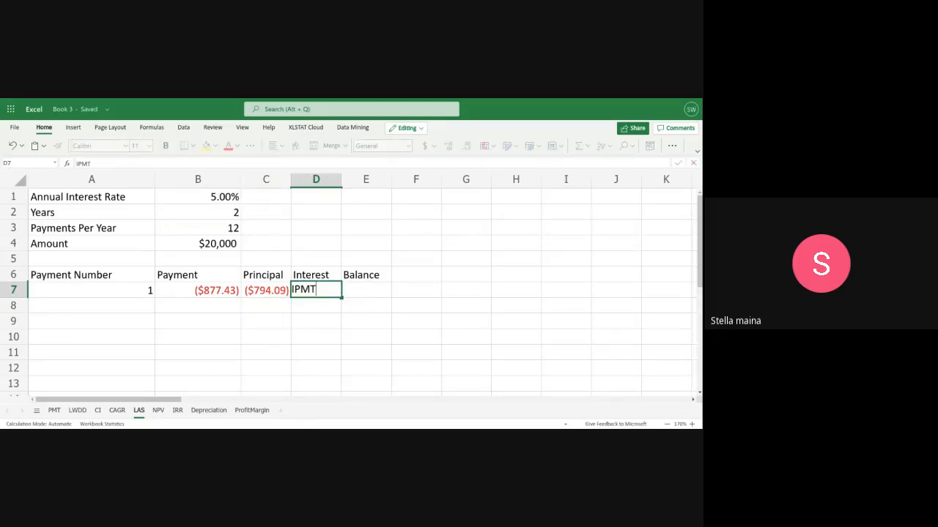
key(BackSpace)
key(BackSpace)
key(BackSpace)
key(BackSpace)
text(=IPMT)
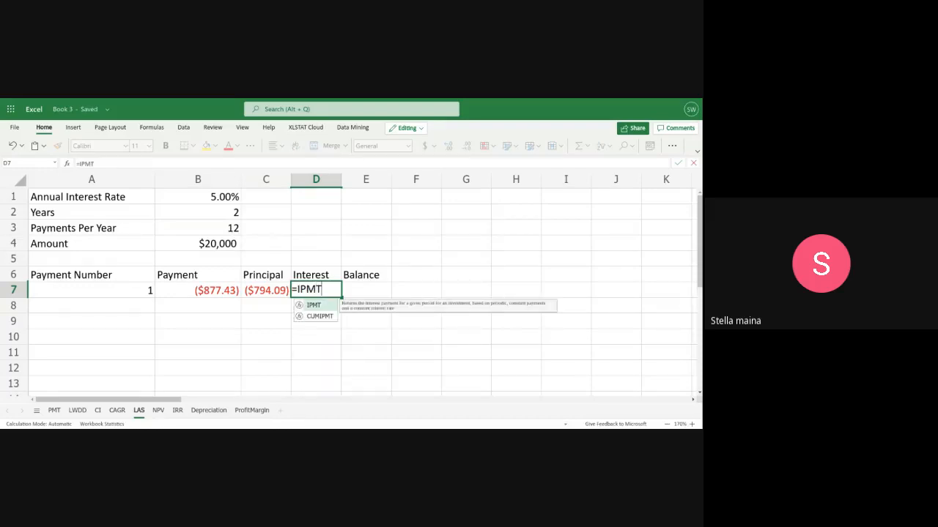
text(()
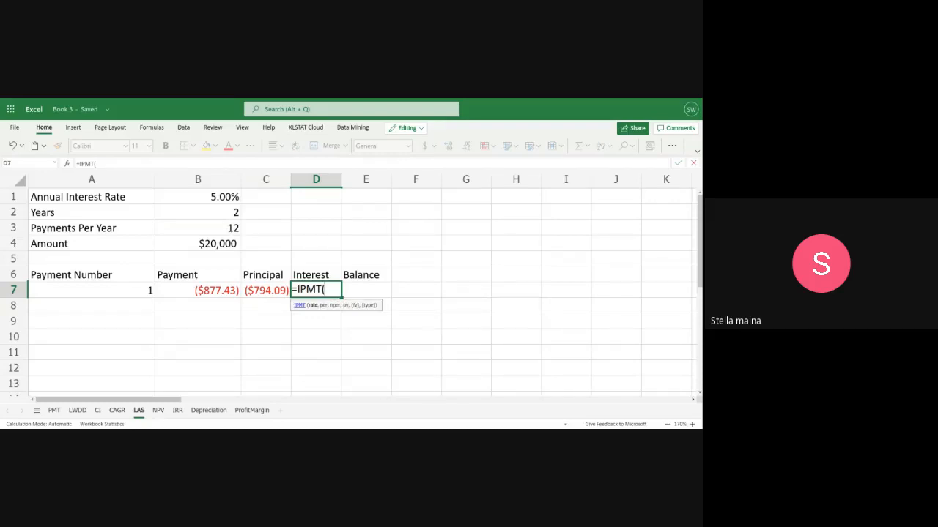
text(B)
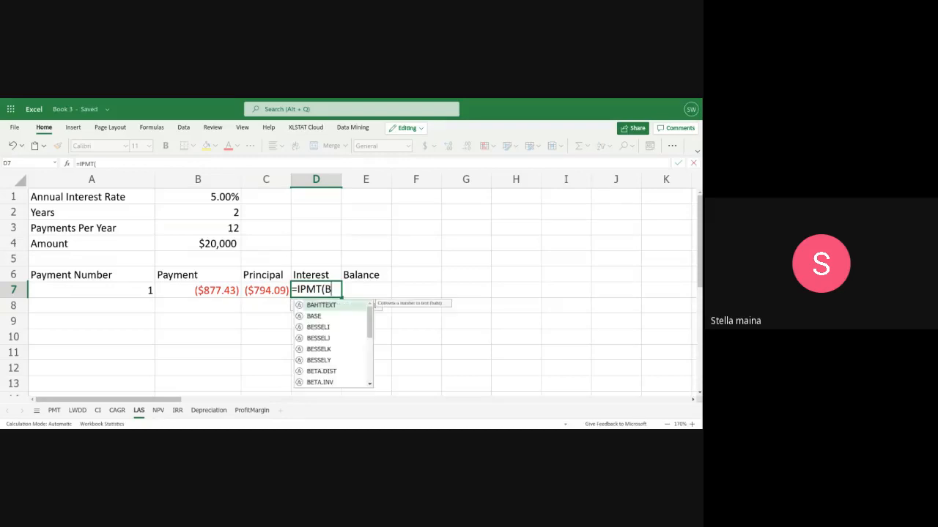
text(1)
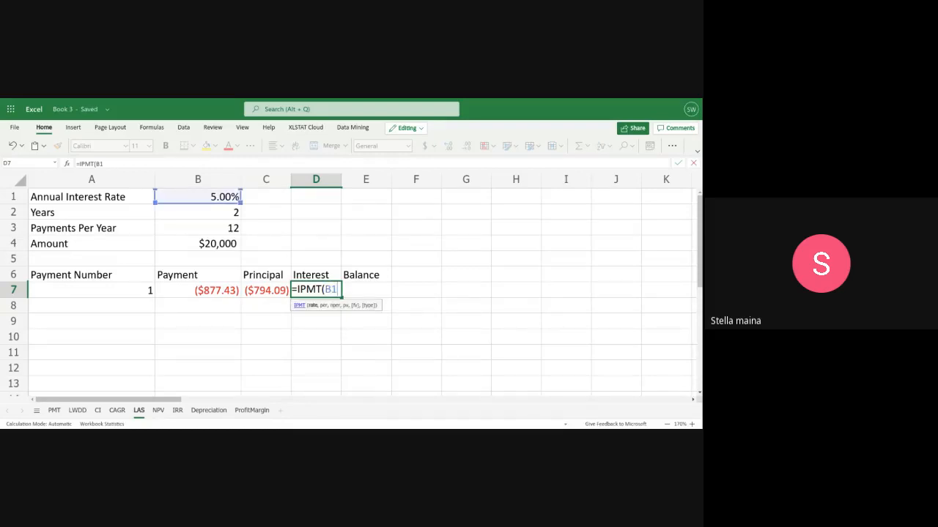
text(/B3,)
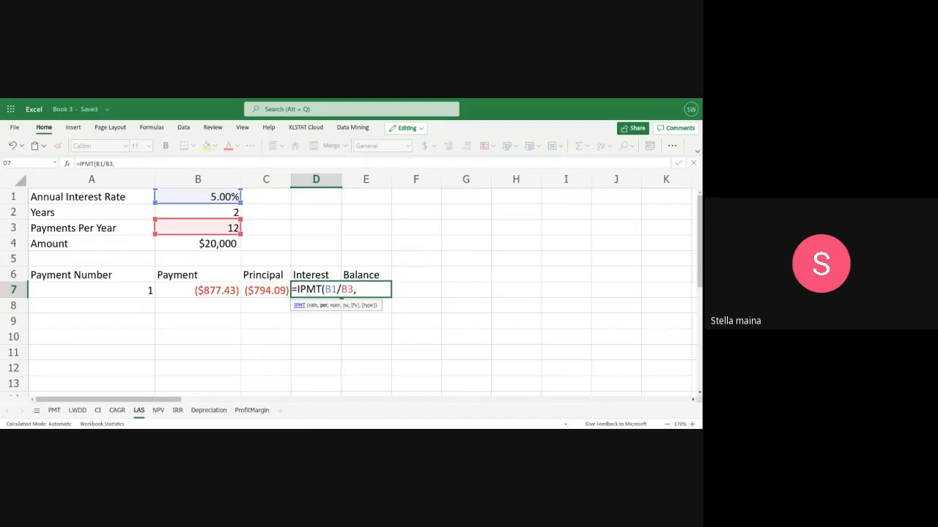
text(A7)
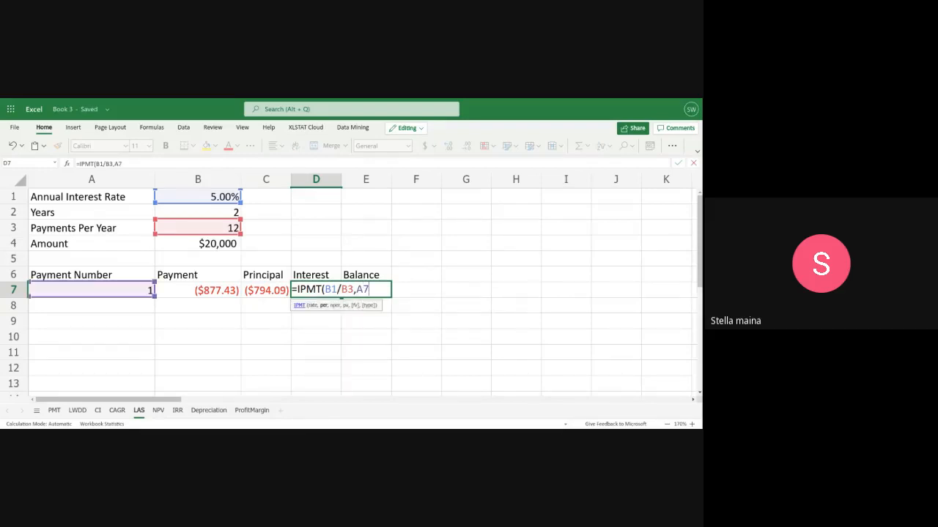
text(,B)
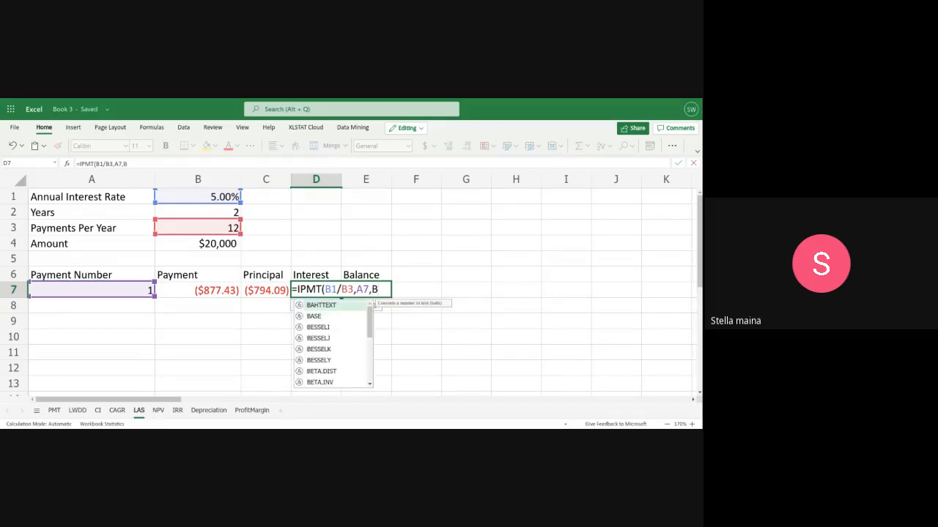
text(2)
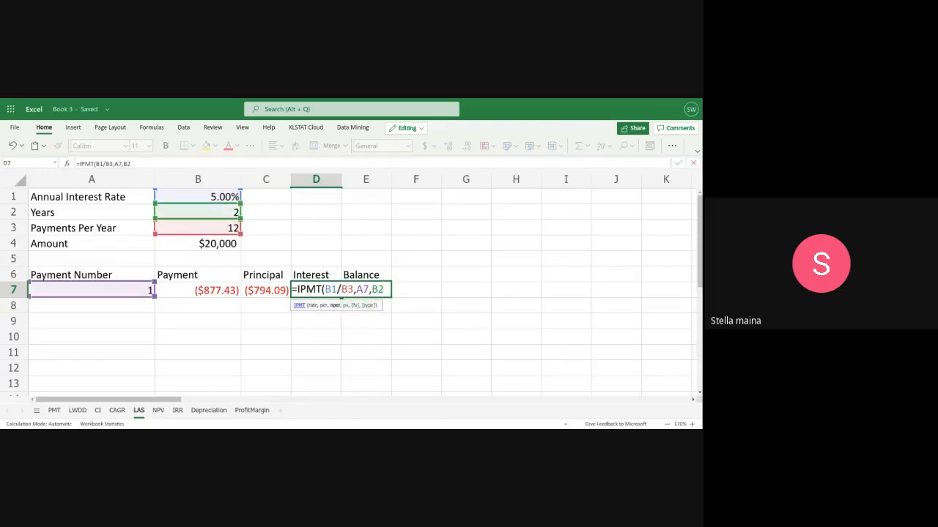
text(*B3)
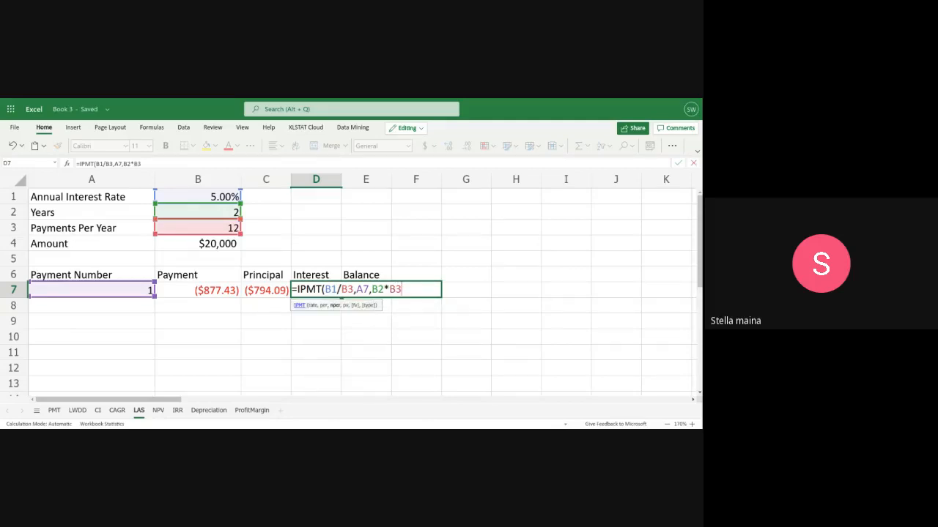
text(,B)
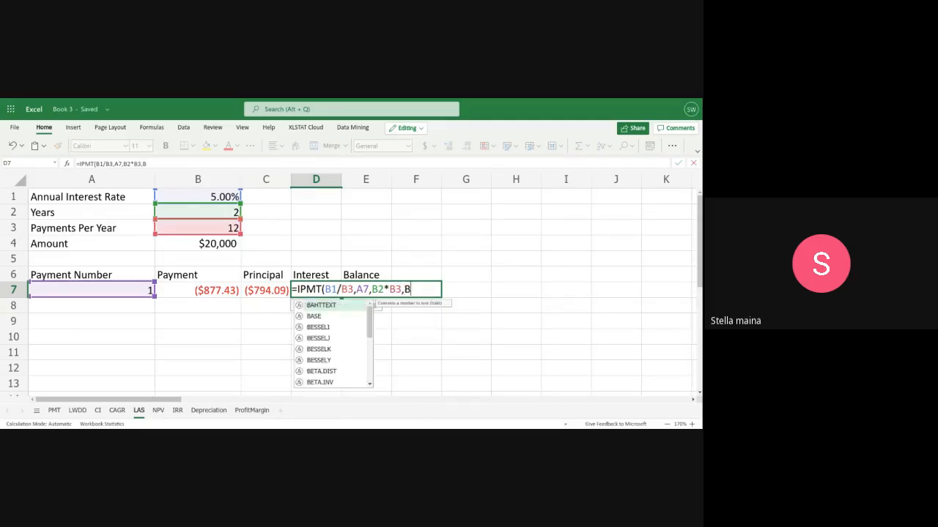
text(4))
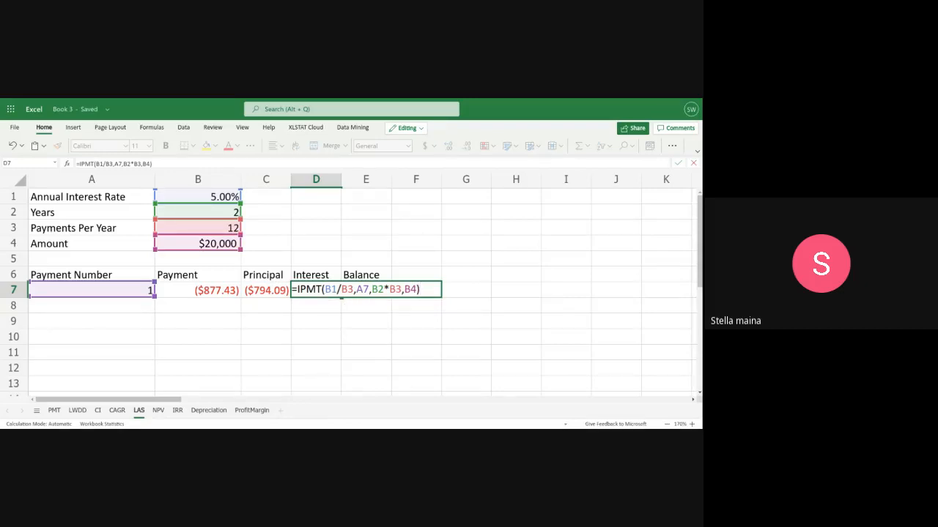
key(Return)
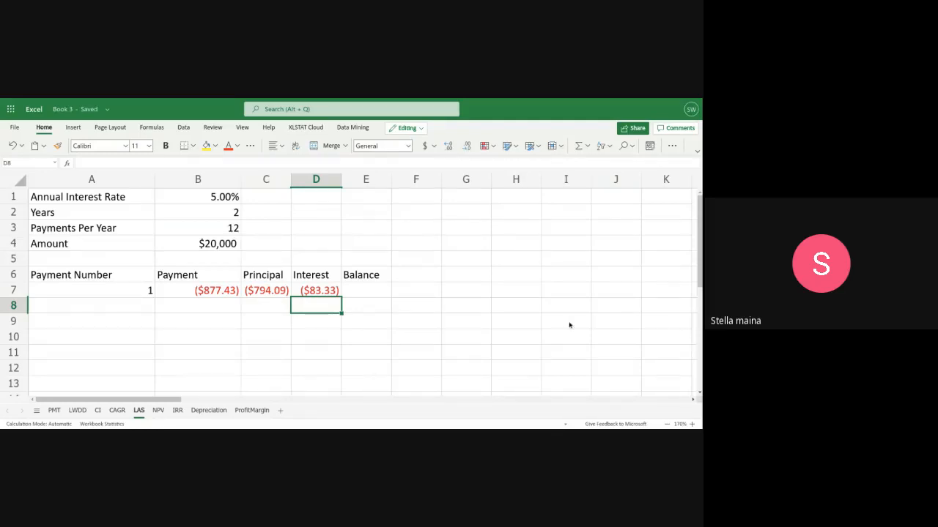
Calculate the remaining loan balance in E7 with =B4 + C7 and widen column E to fit the amount
click(352, 295)
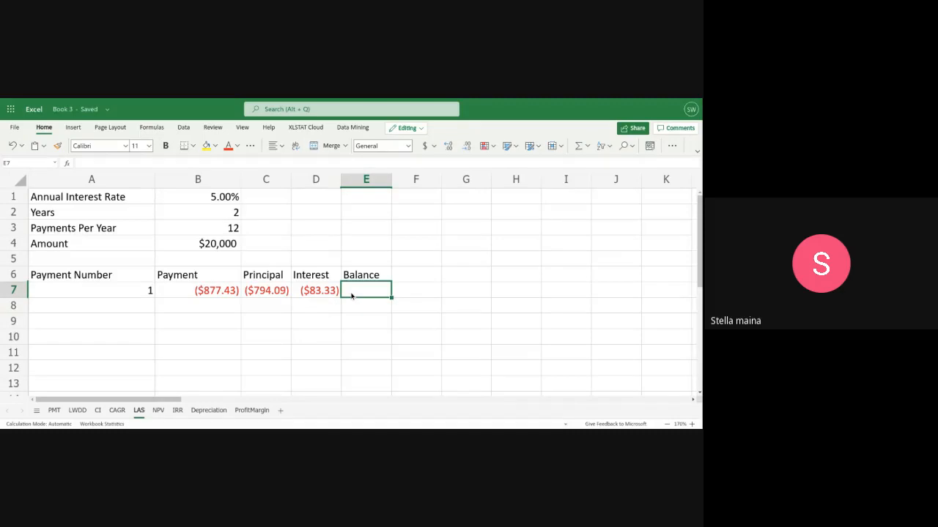
text(=)
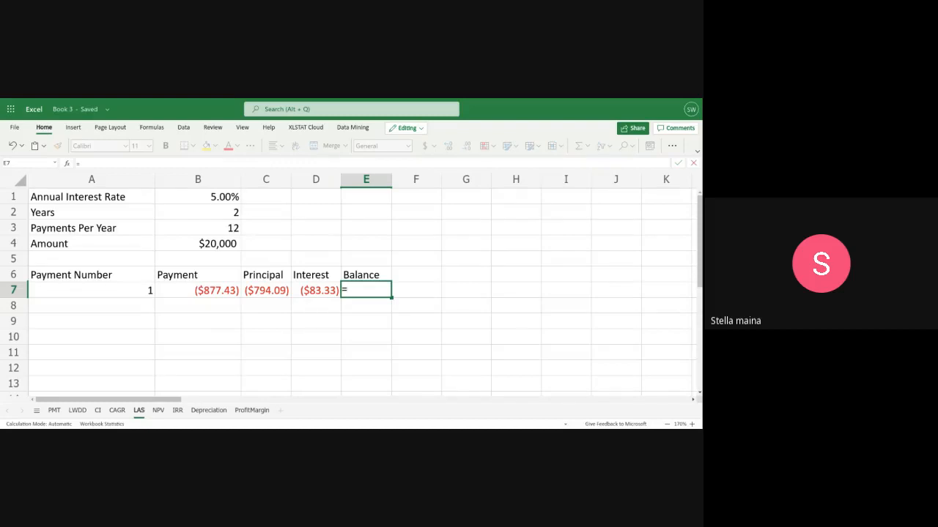
text(B)
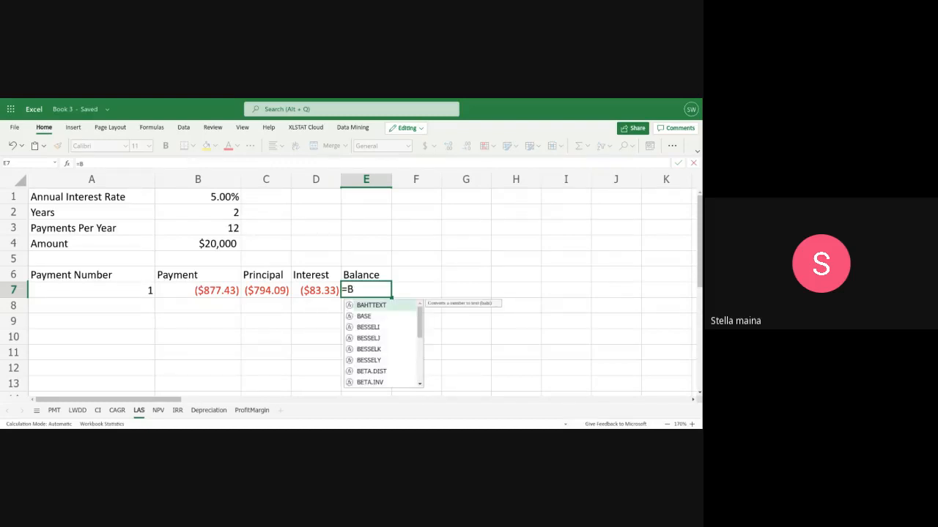
text(4)
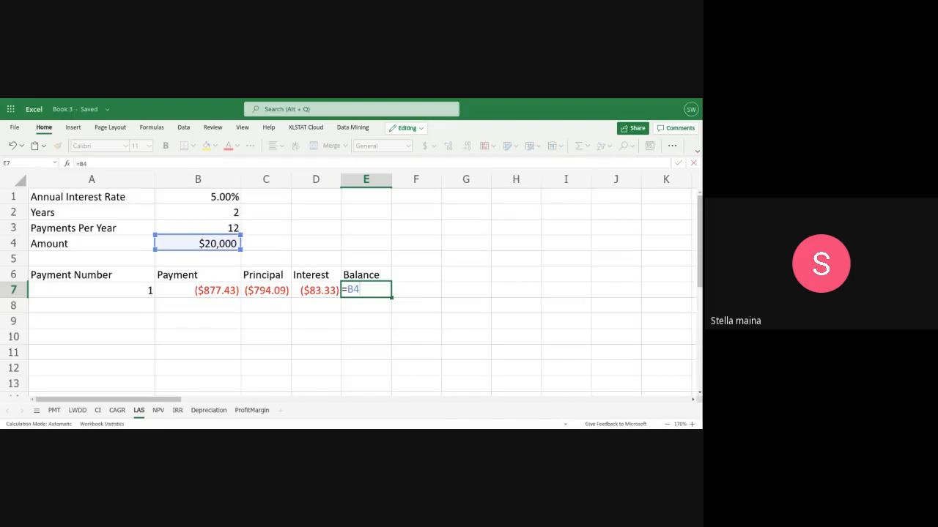
text( +)
text(C7)
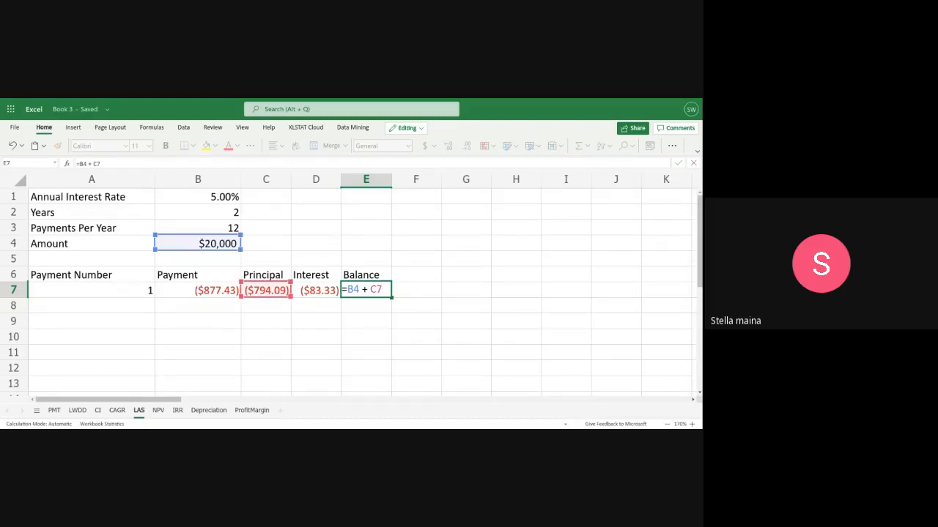
key(Return)
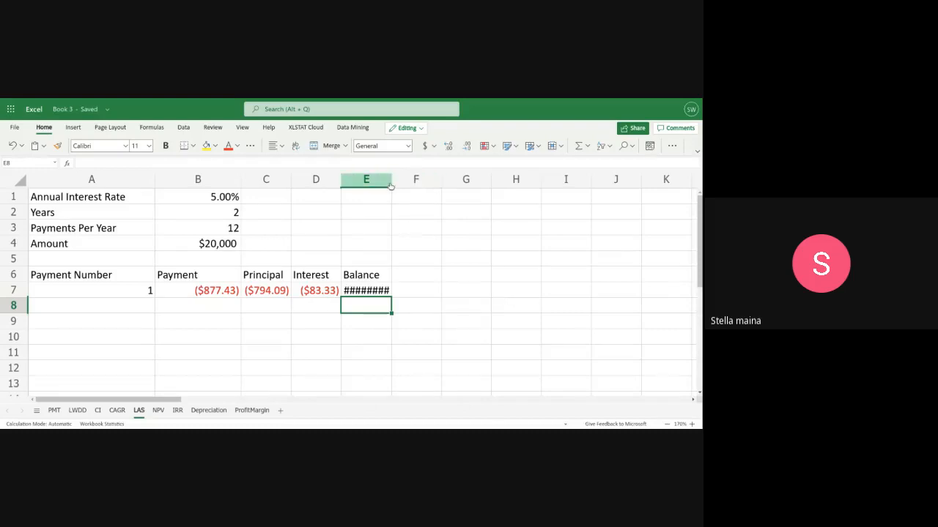
drag(391, 182, 408, 189)
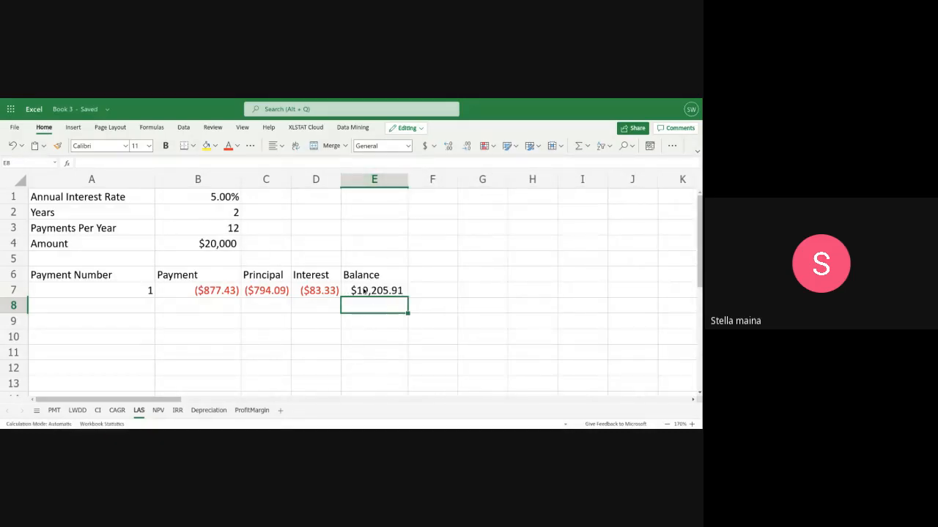
click(260, 293)
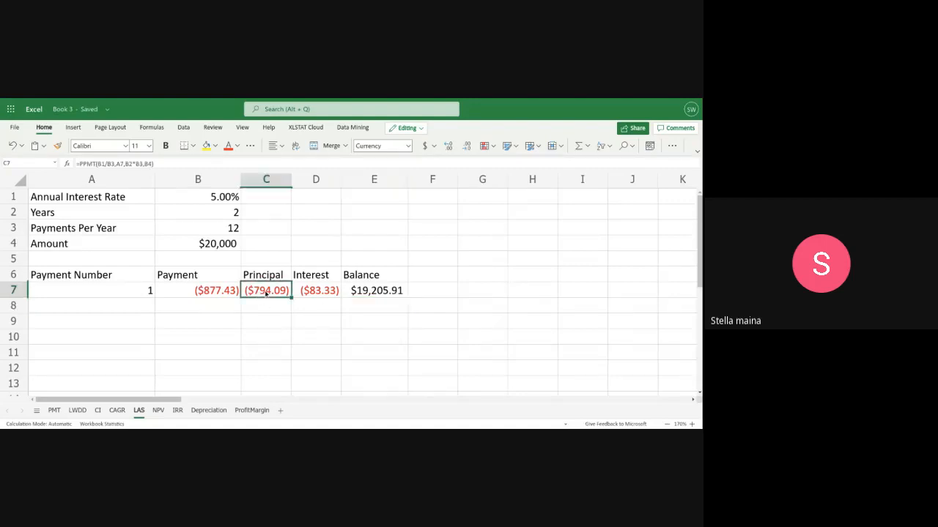
click(319, 298)
click(235, 293)
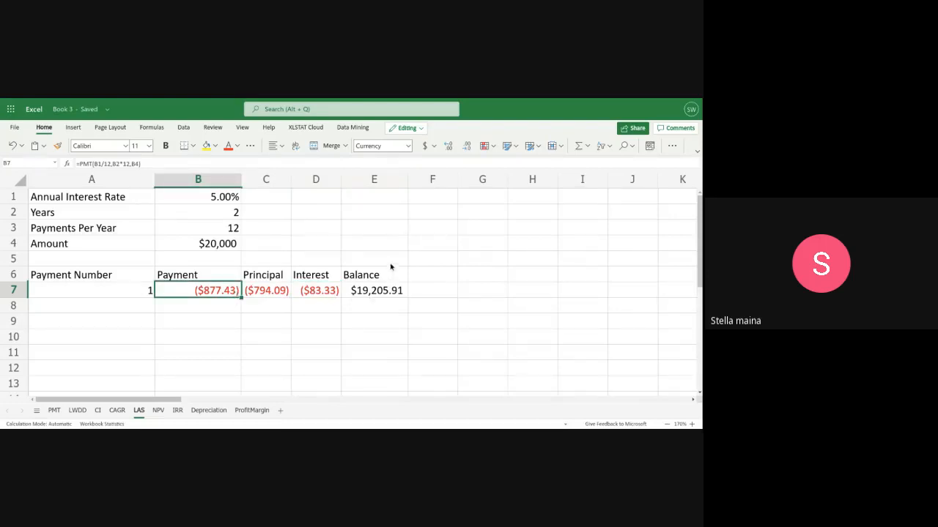
click(381, 290)
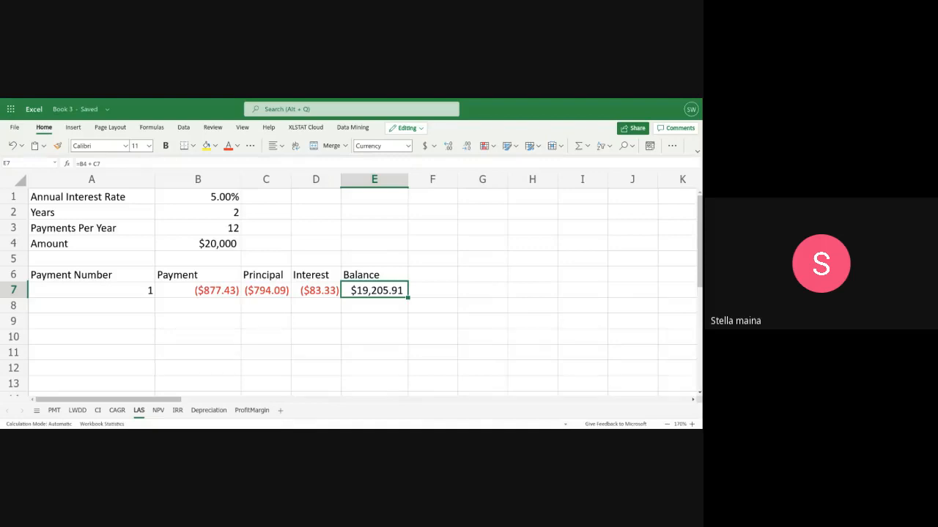
click(117, 293)
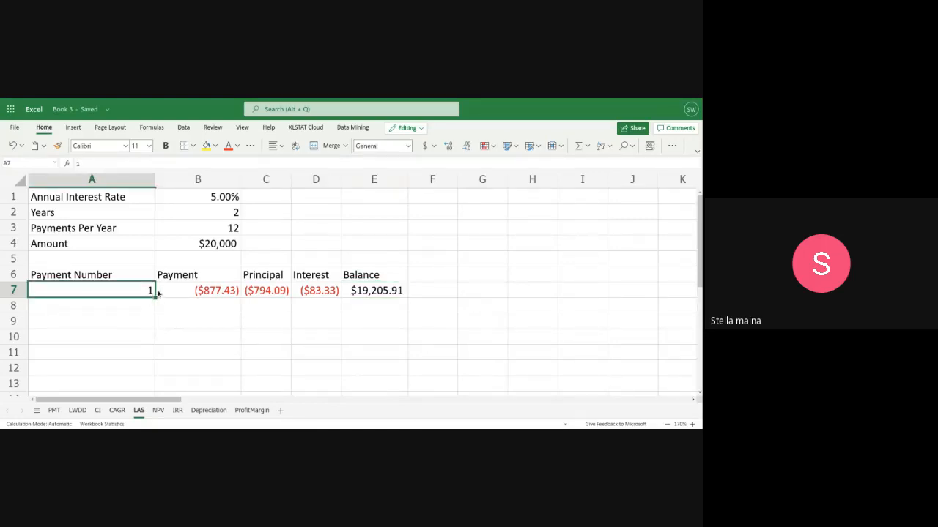
drag(153, 297, 153, 309)
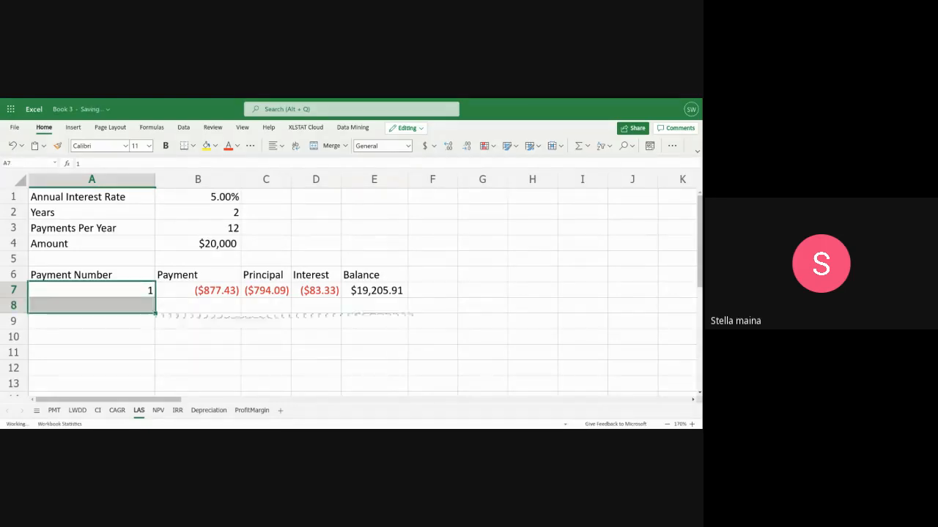
click(150, 305)
click(149, 295)
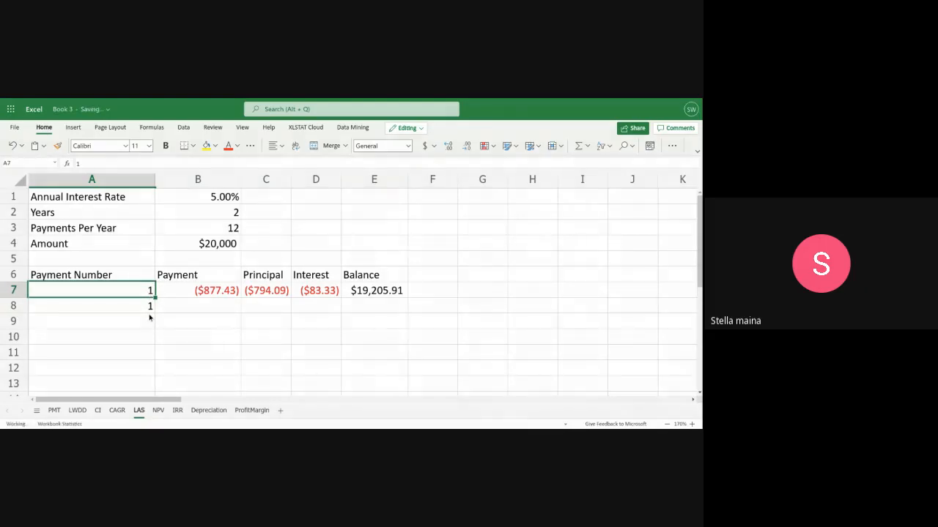
click(140, 307)
key(Delete)
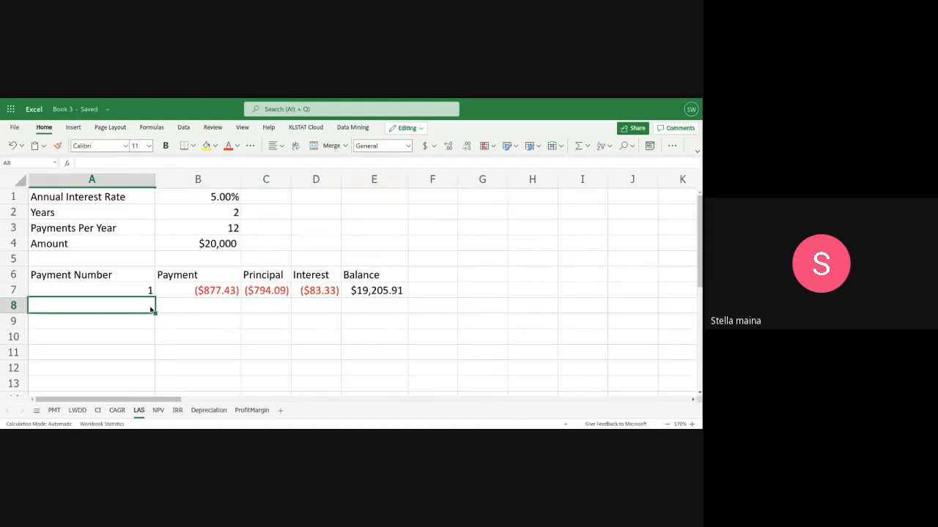
text(2)
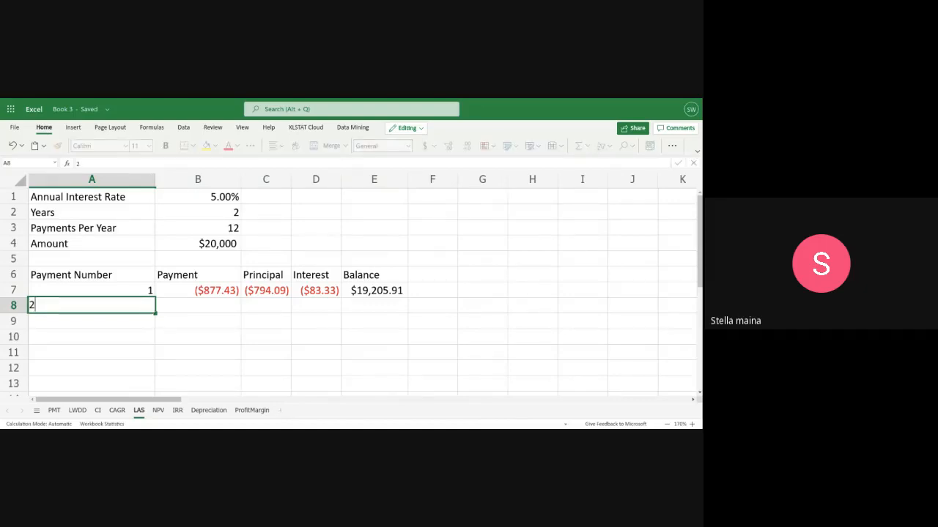
click(178, 296)
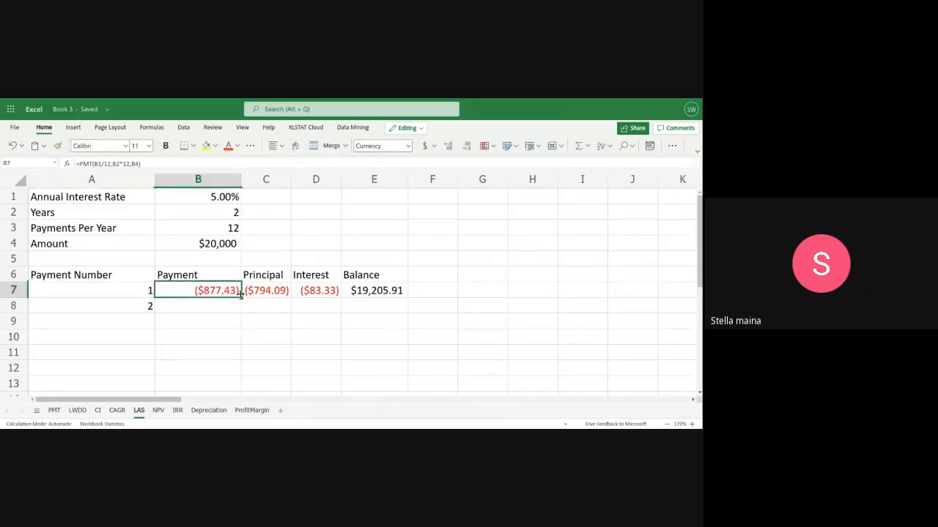
drag(239, 294, 238, 304)
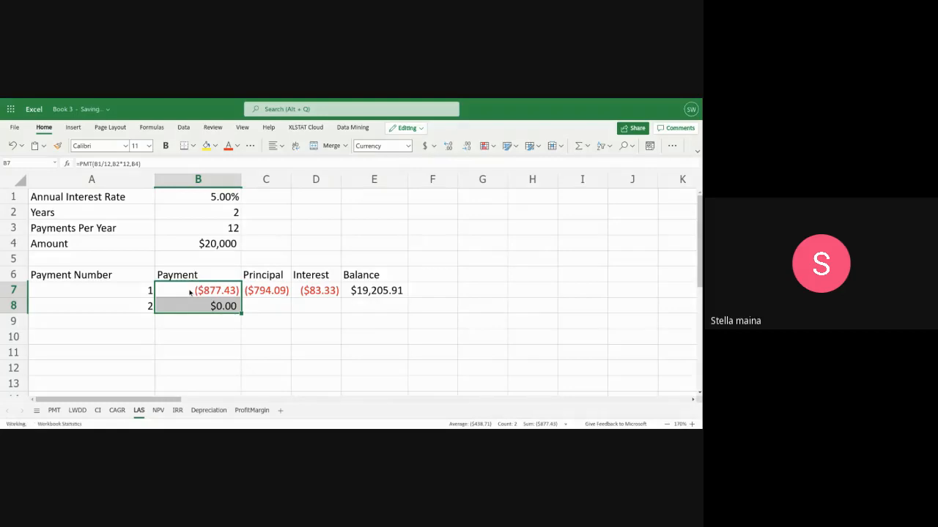
key(ctrl+z)
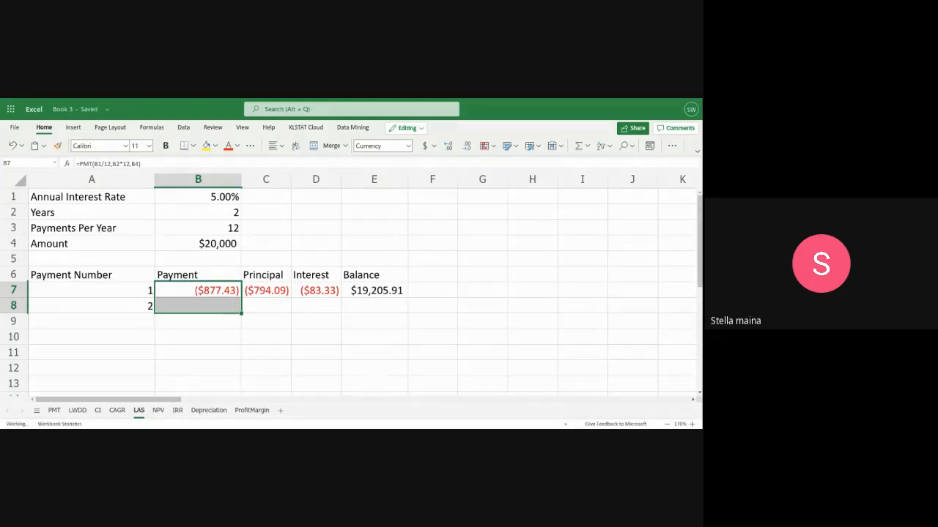
key(ctrl+z)
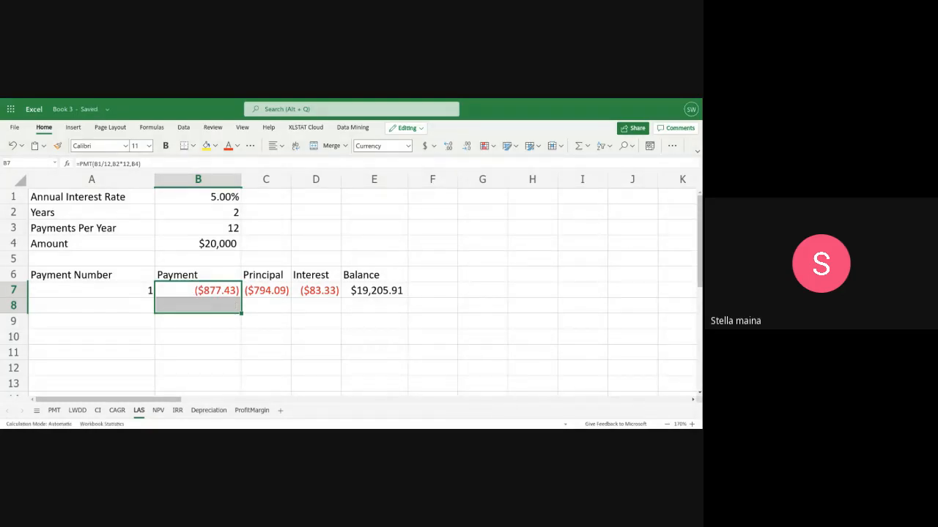
Extend the payment number from A7 into A8 and set A8 to 2
click(132, 289)
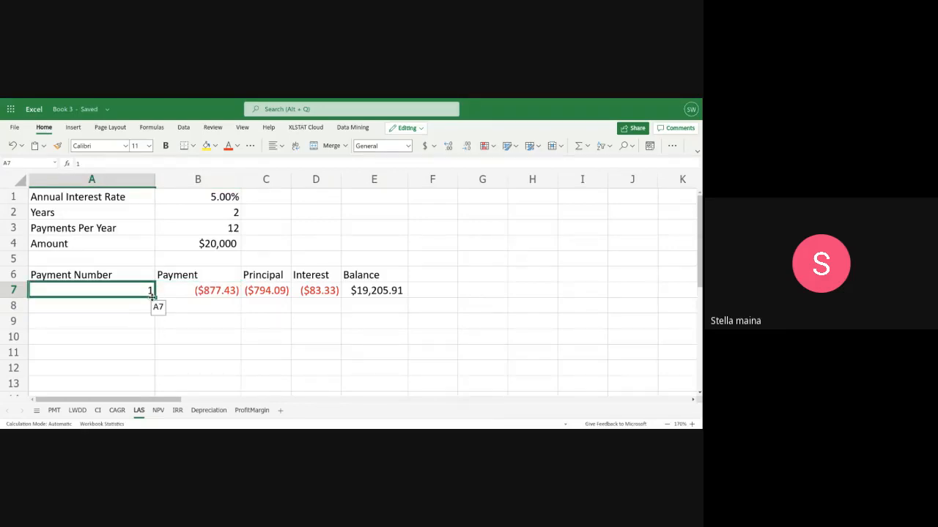
mouse_move(152, 296)
mouse_down()
mouse_move(212, 304)
mouse_move(220, 291)
mouse_move(314, 299)
mouse_move(140, 291)
mouse_move(274, 299)
mouse_move(331, 319)
mouse_move(238, 301)
mouse_move(208, 314)
mouse_move(189, 299)
mouse_move(188, 310)
mouse_move(227, 310)
mouse_move(157, 310)
mouse_move(155, 322)
mouse_move(155, 307)
mouse_up()
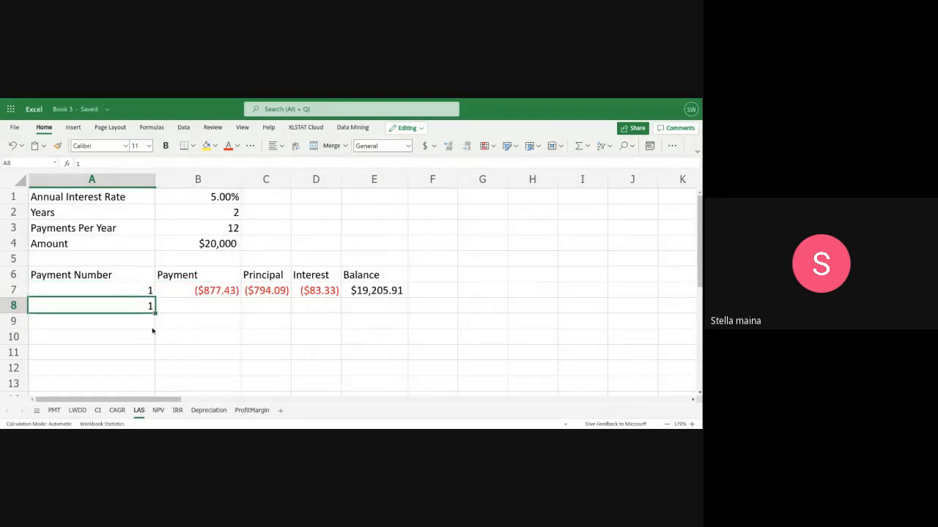
key(BackSpace)
text(2)
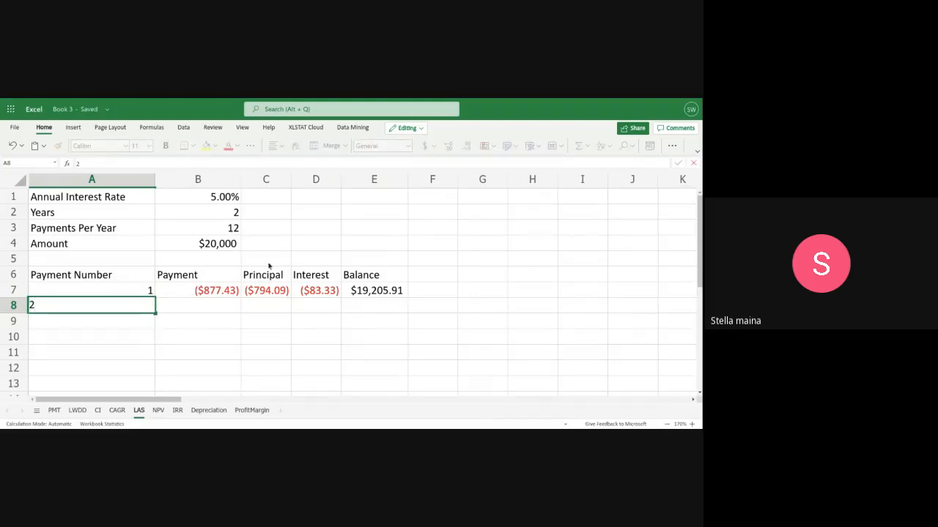
Copy the payment formula from B7 down to B8 and correct its references to =PMT(B1/12,B2*12,B4)
click(200, 293)
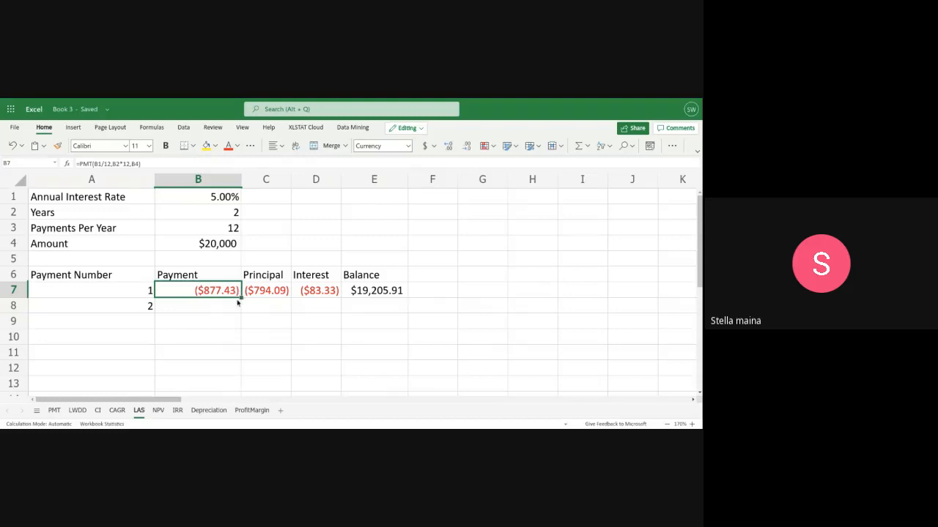
drag(240, 298, 231, 318)
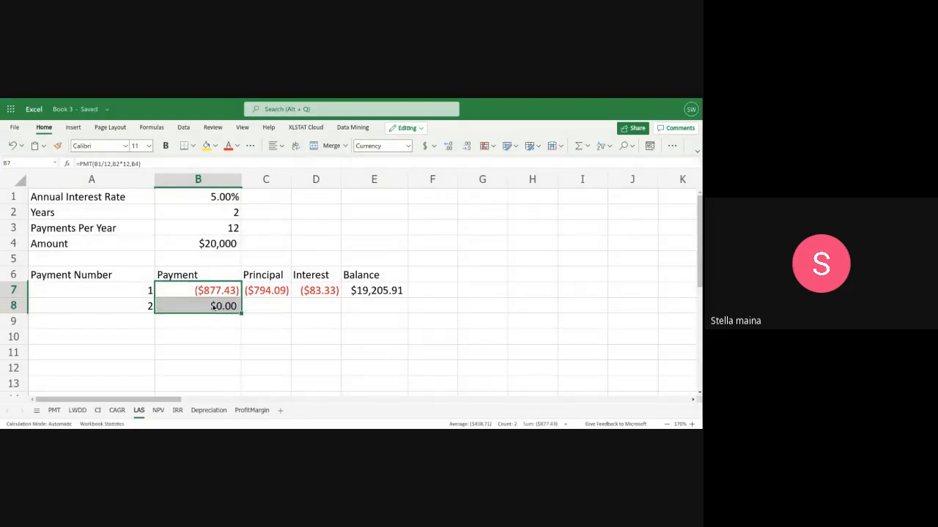
double_click(214, 307)
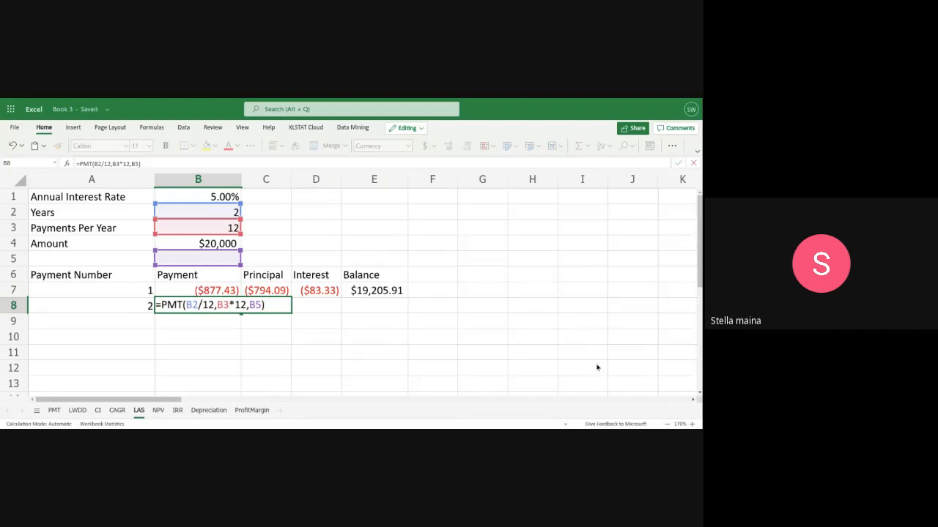
click(198, 305)
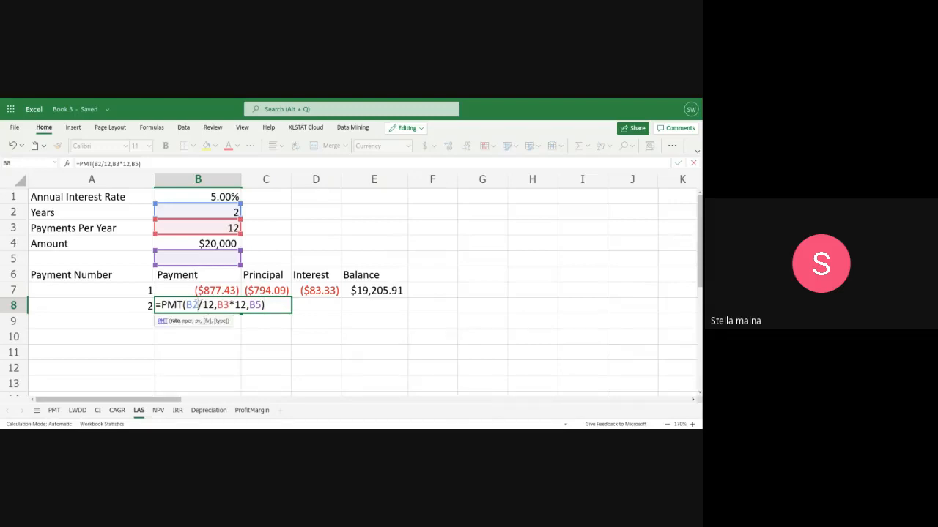
key(BackSpace)
text(1)
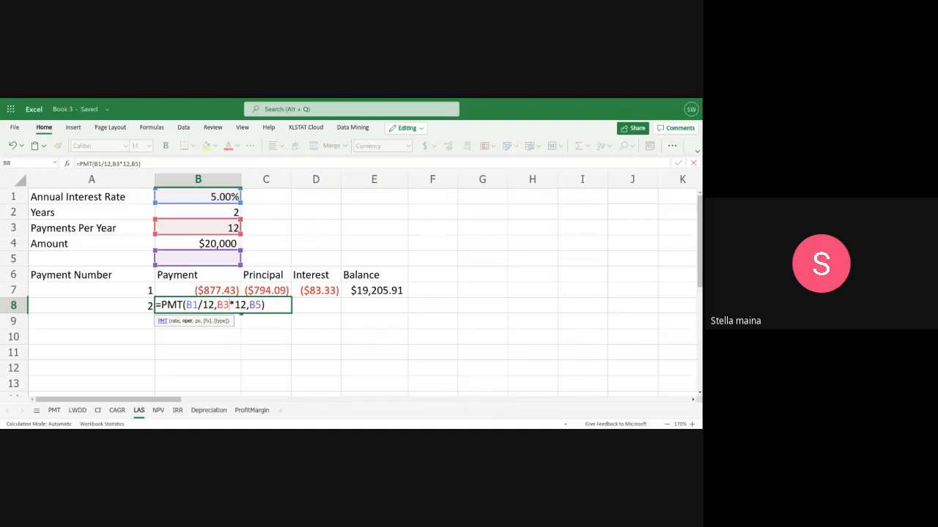
key(BackSpace)
text(2)
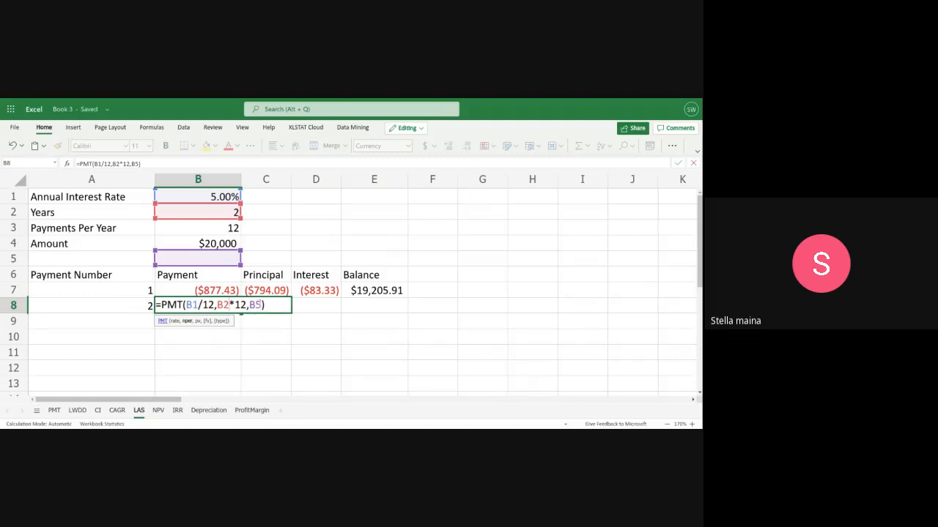
key(BackSpace)
text(4)
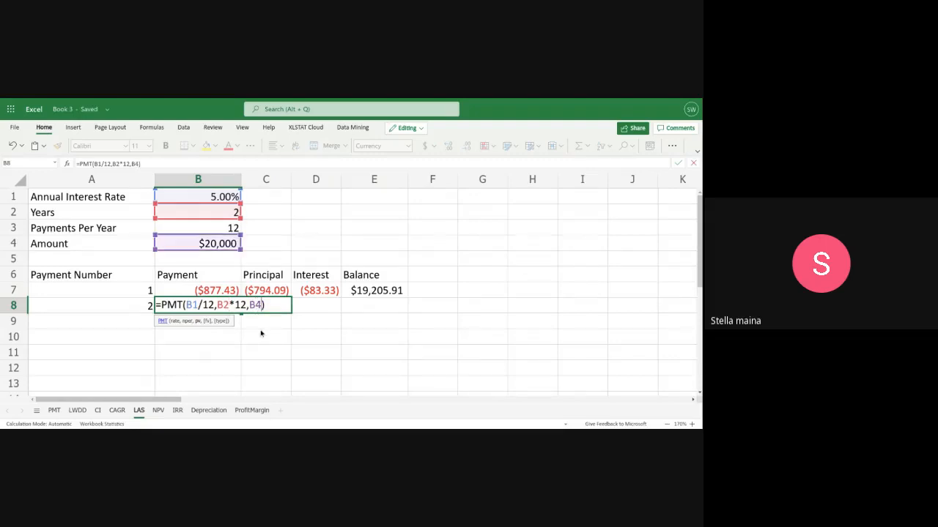
key(Return)
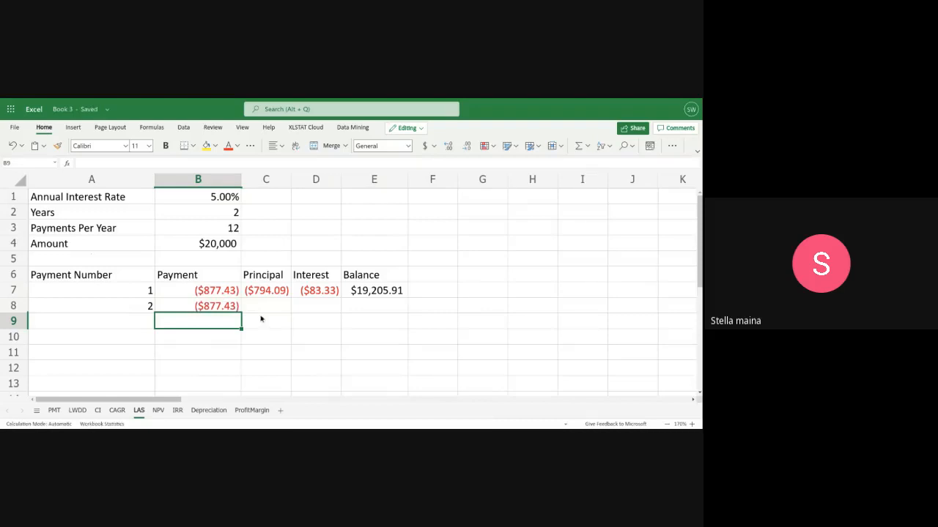
Copy the principal formula from C7 down to C8 and correct its rate argument to B1/B3
click(266, 308)
click(265, 291)
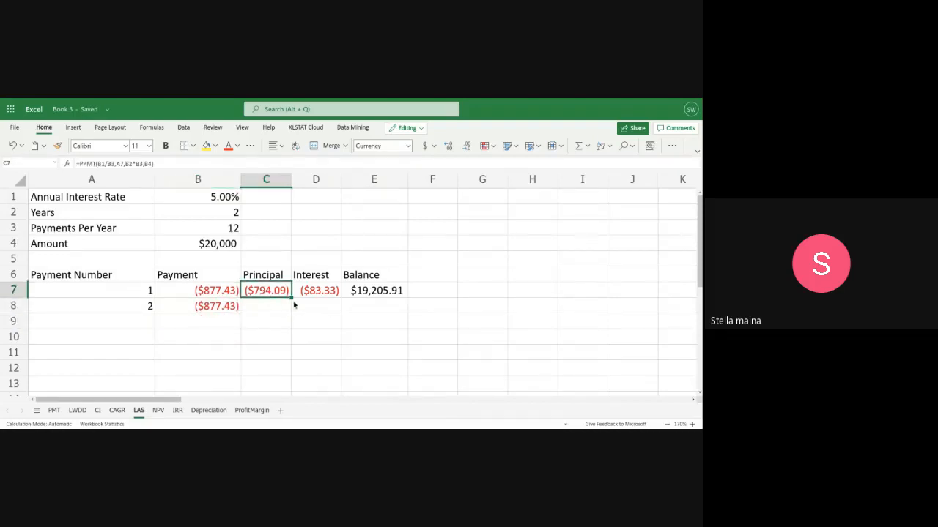
drag(291, 298, 278, 309)
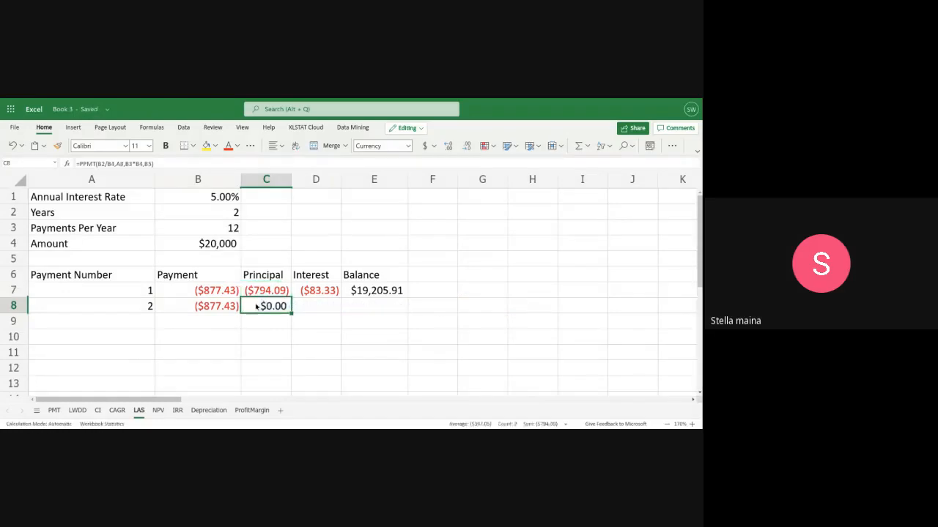
double_click(264, 306)
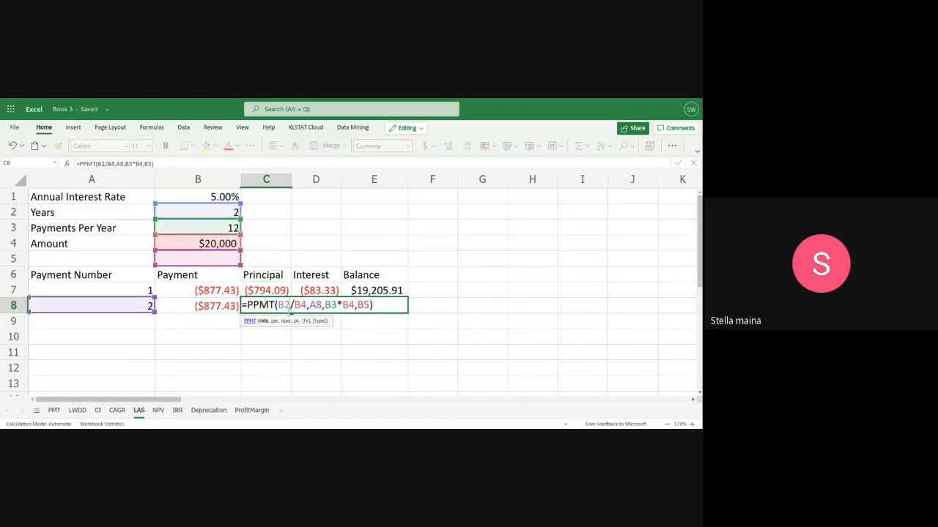
key(BackSpace)
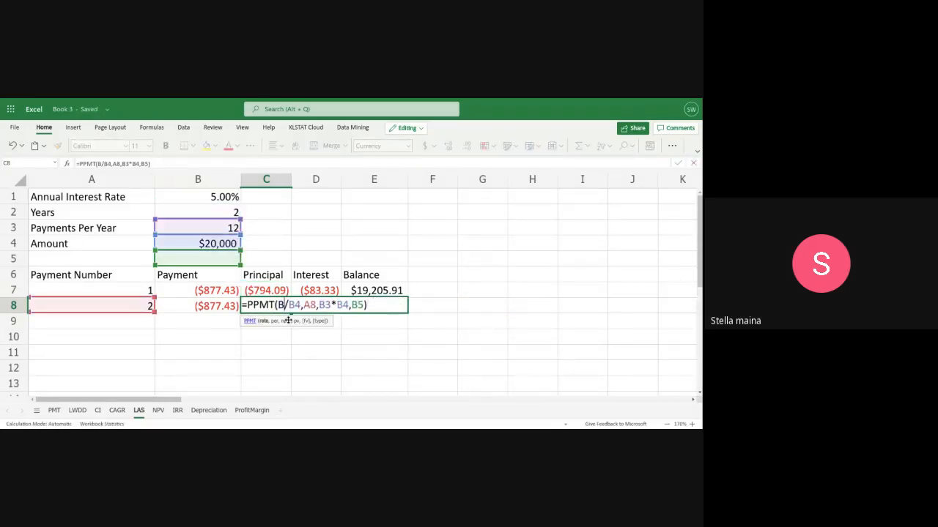
text(1)
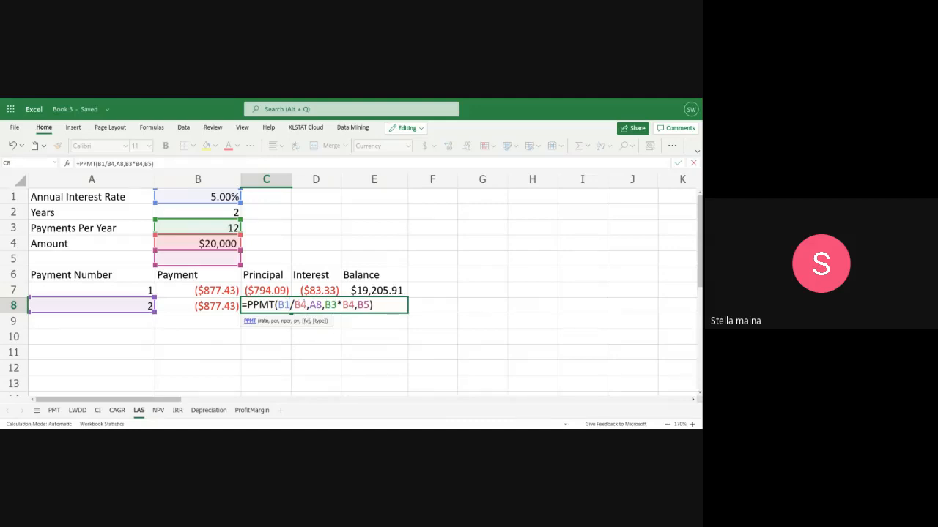
click(304, 304)
key(BackSpace)
text(3)
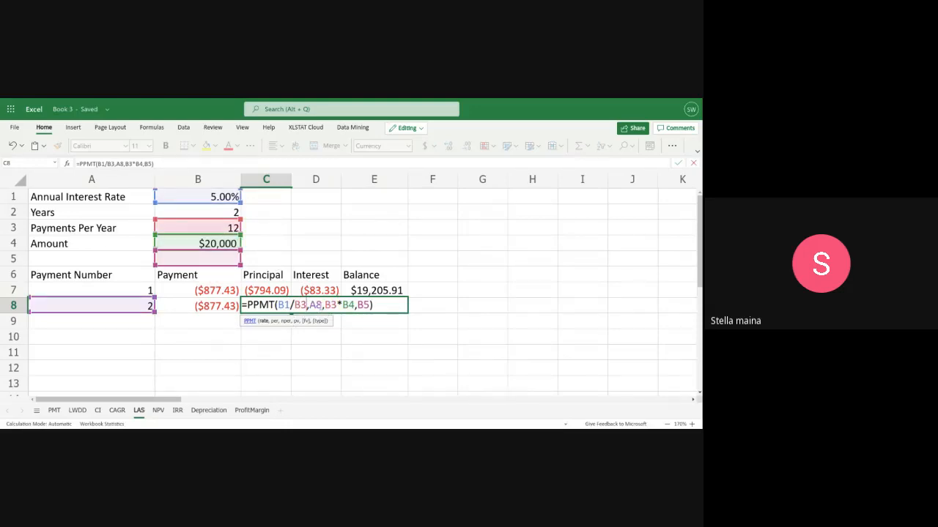
Correct the remaining references in C8 so the second payment's principal formula reads =PPMT(B1/B3,A8,B2*B3,B4)
click(322, 306)
click(337, 306)
key(BackSpace)
text(2)
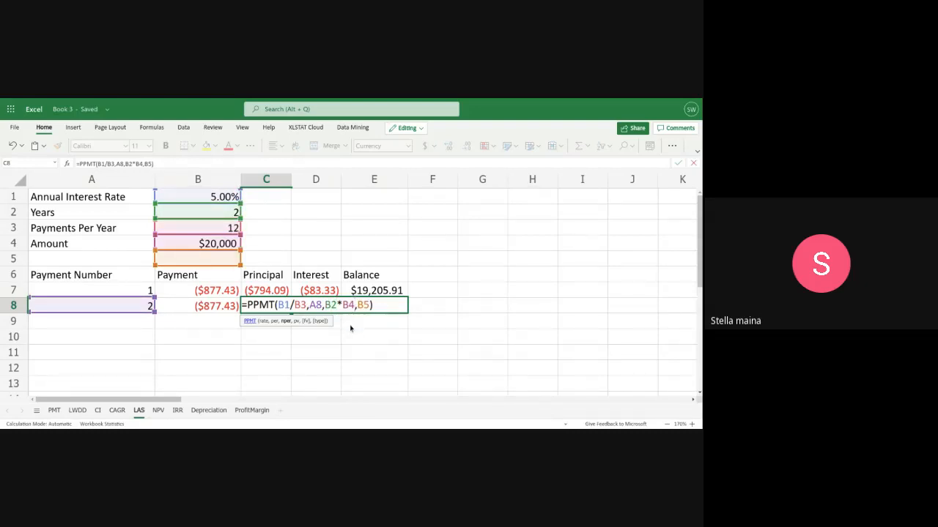
key(BackSpace)
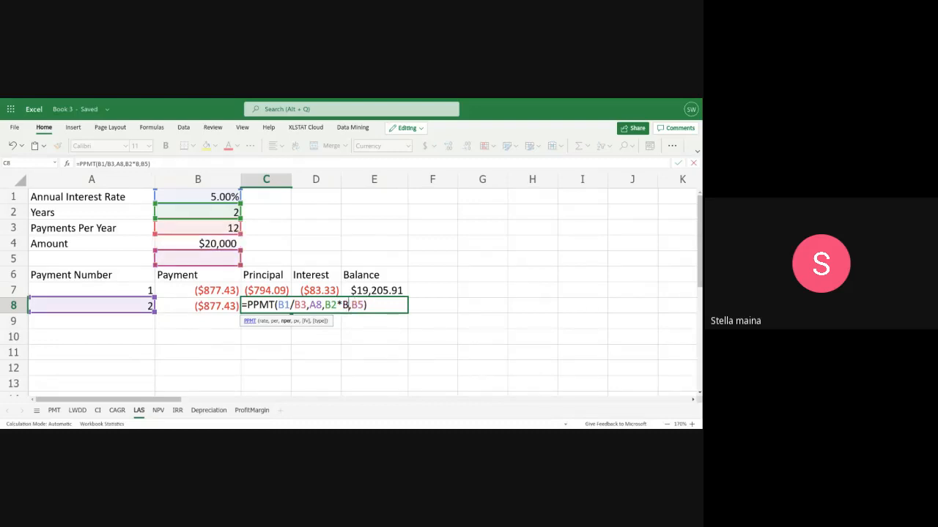
text(3)
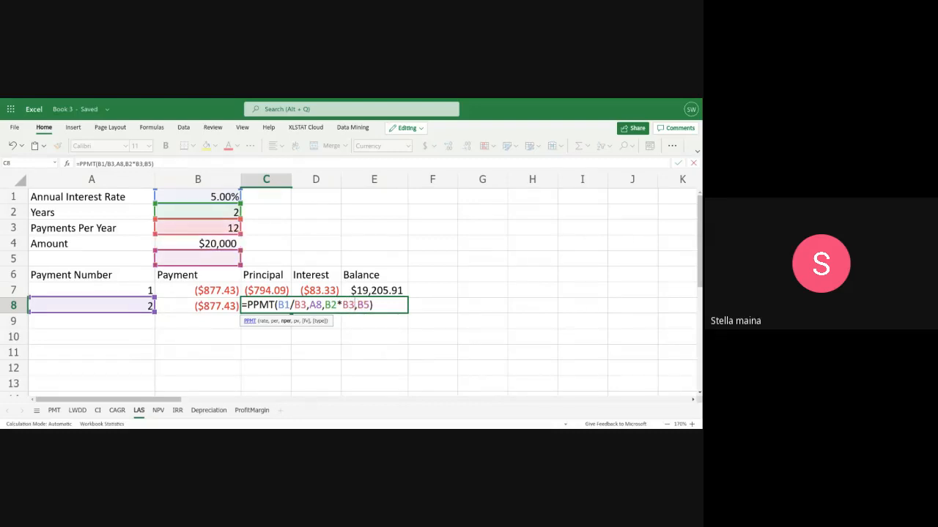
click(370, 304)
key(BackSpace)
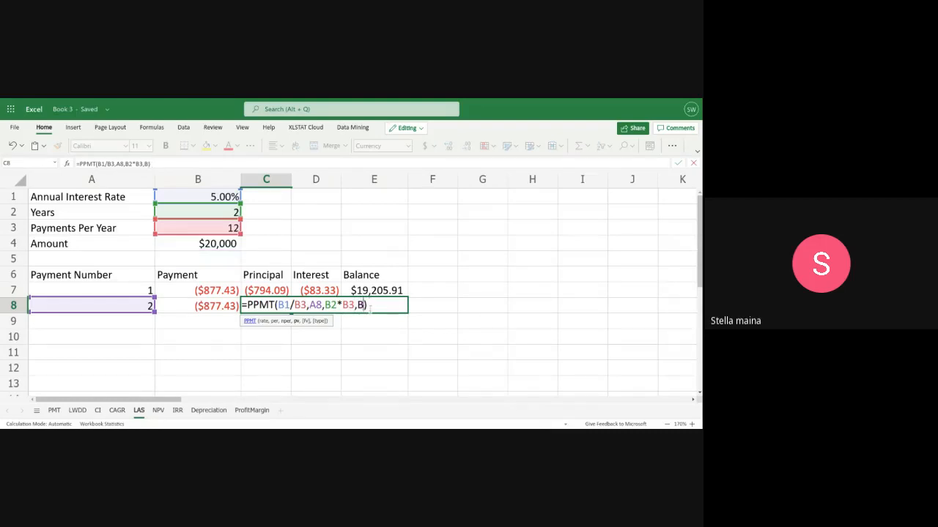
text(4)
key(Return)
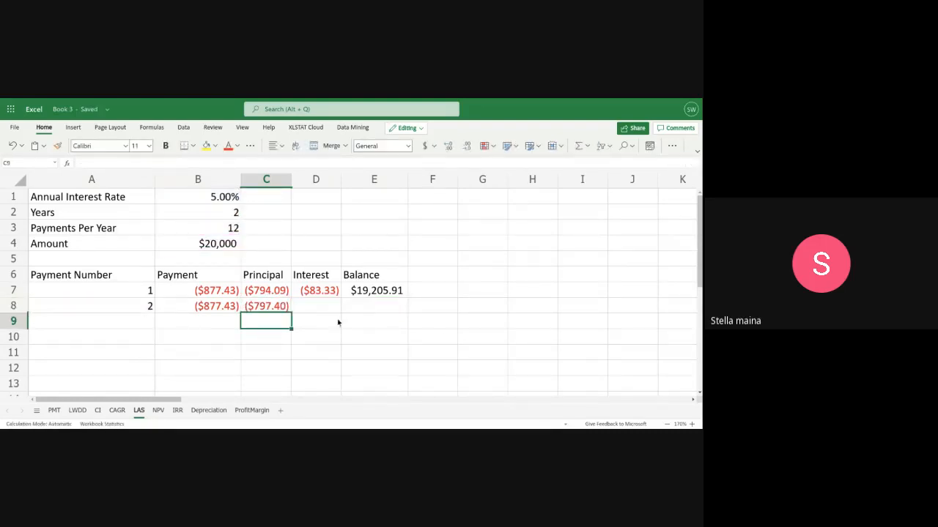
Copy the interest formula from D7 down to D8 and correct its rate argument to B1/B3
click(329, 311)
click(316, 293)
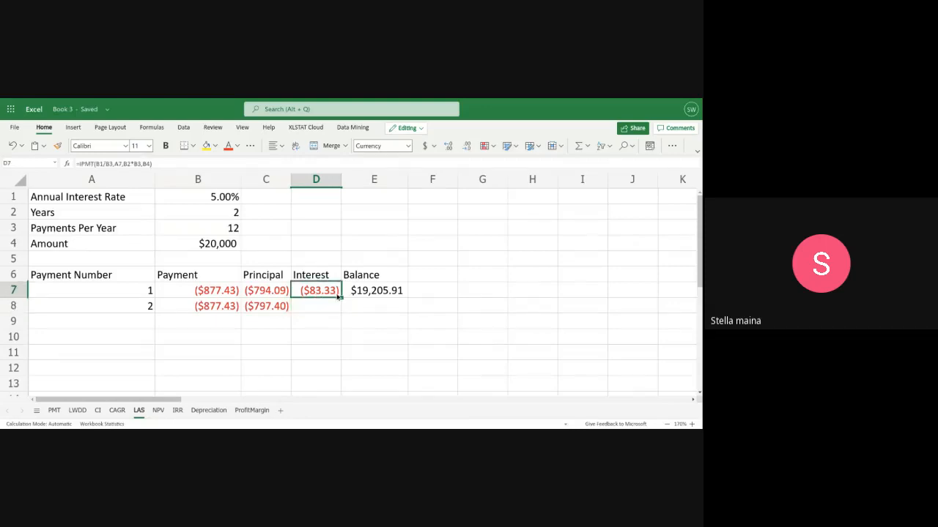
drag(340, 298, 338, 308)
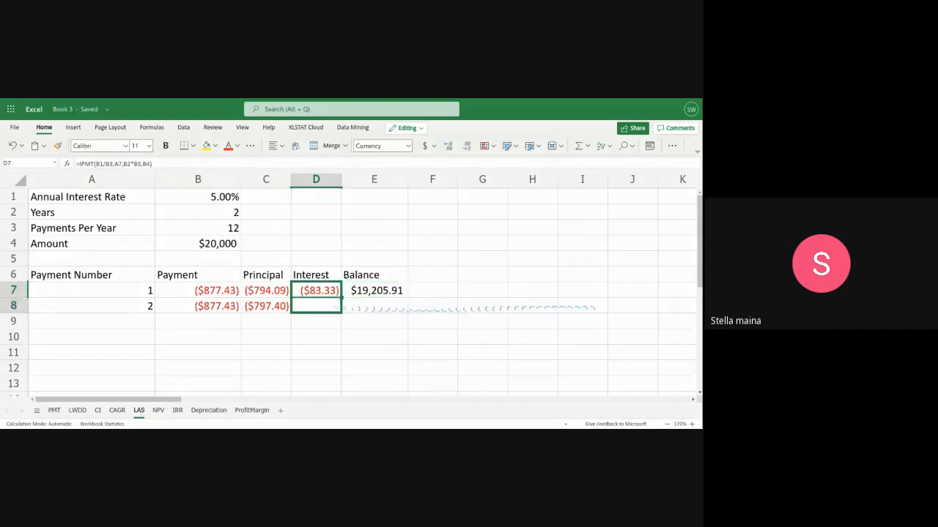
double_click(317, 306)
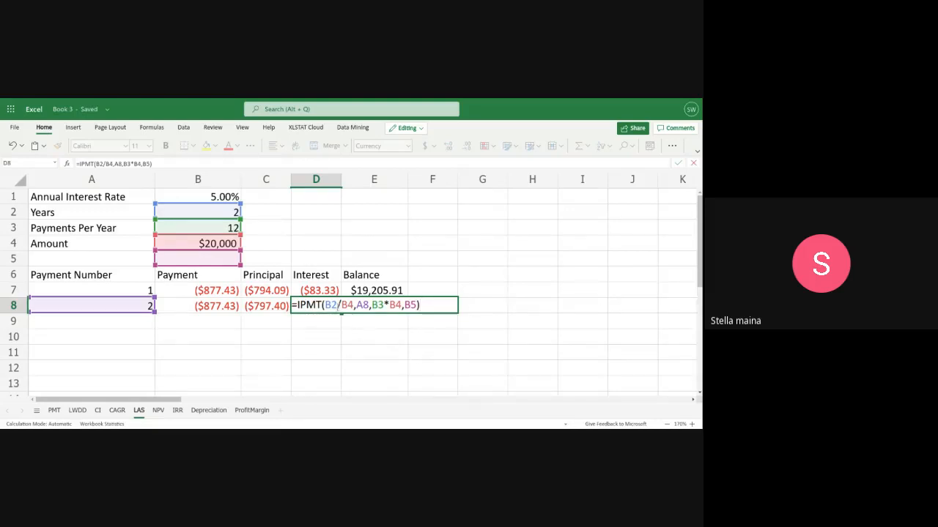
click(323, 305)
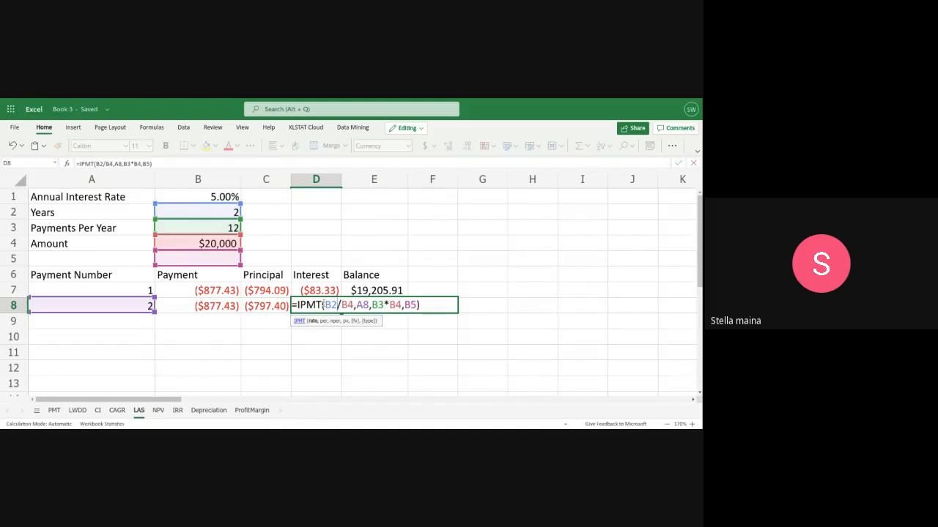
key(BackSpace)
text(1)
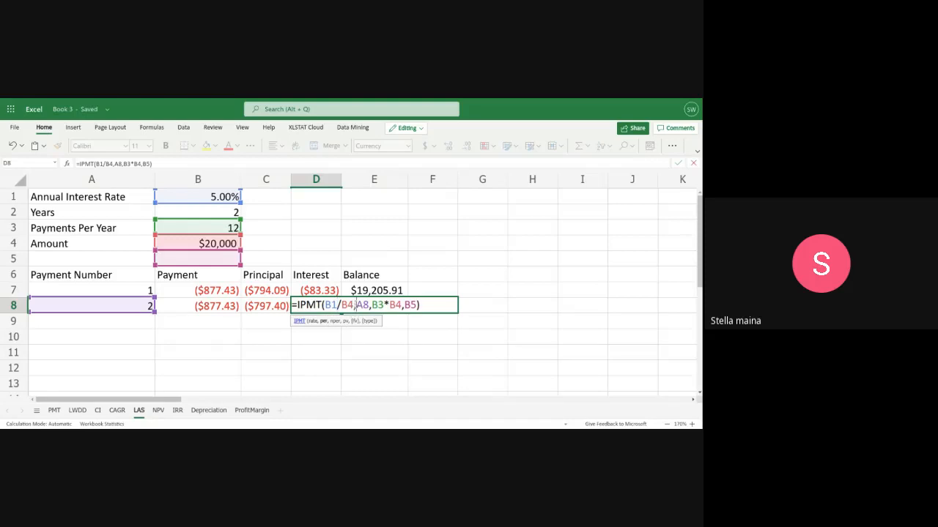
click(357, 304)
key(BackSpace)
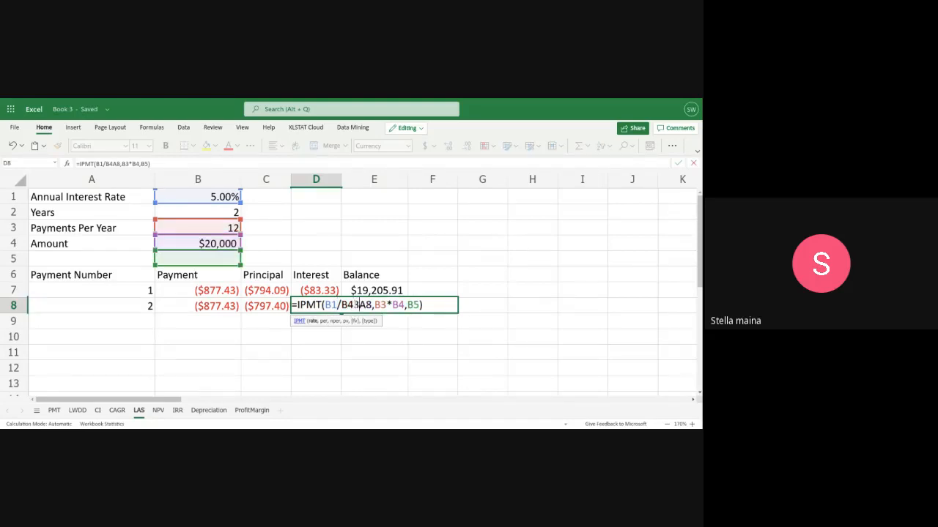
key(BackSpace)
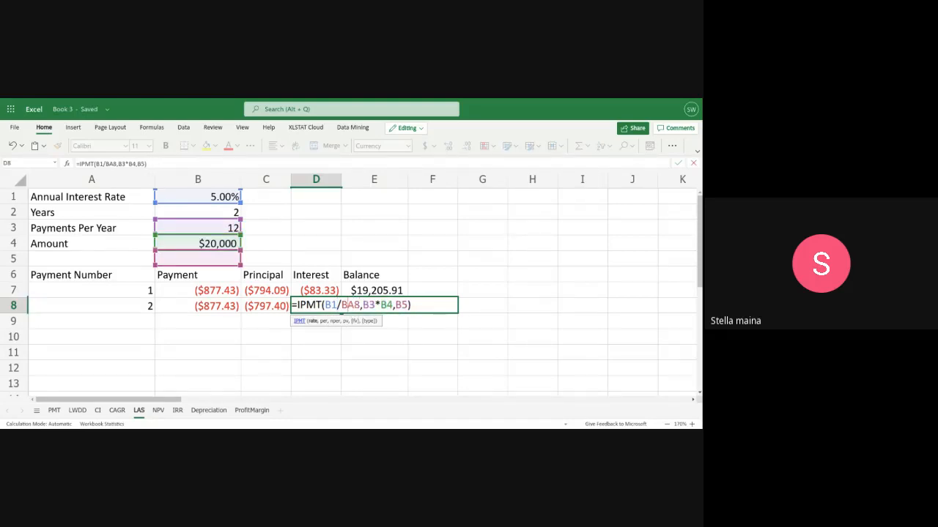
text(3,)
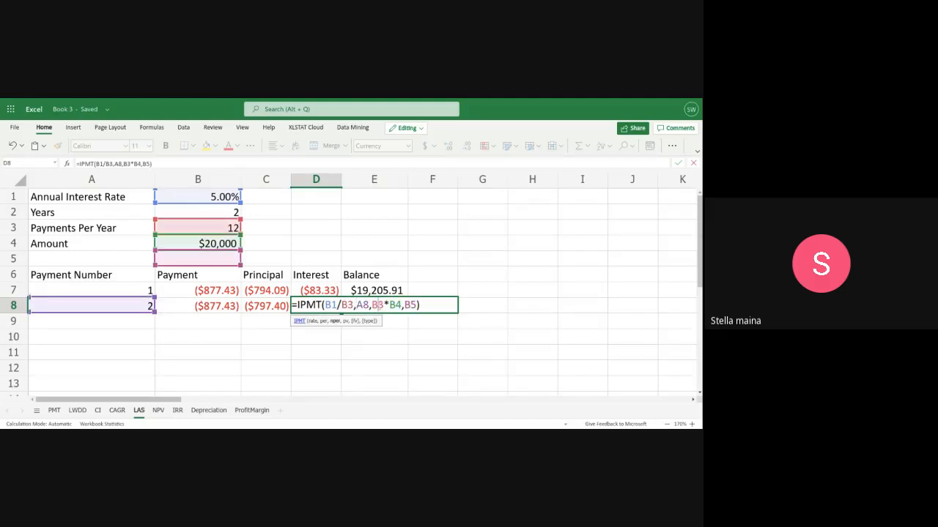
Correct the remaining references in D8 so the second payment's interest formula reads =IPMT(B1/B3,A8,B2*B3,B4)
key(BackSpace)
text(2)
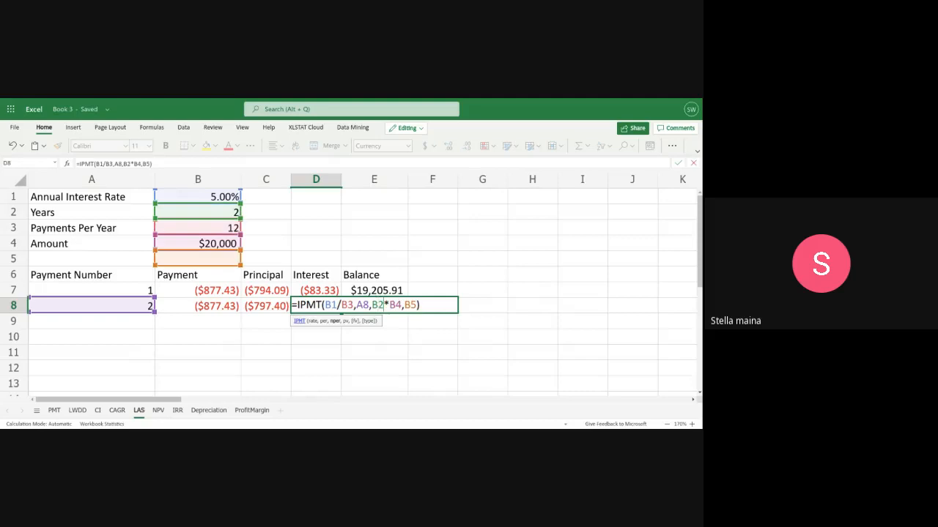
click(401, 304)
key(BackSpace)
text(3)
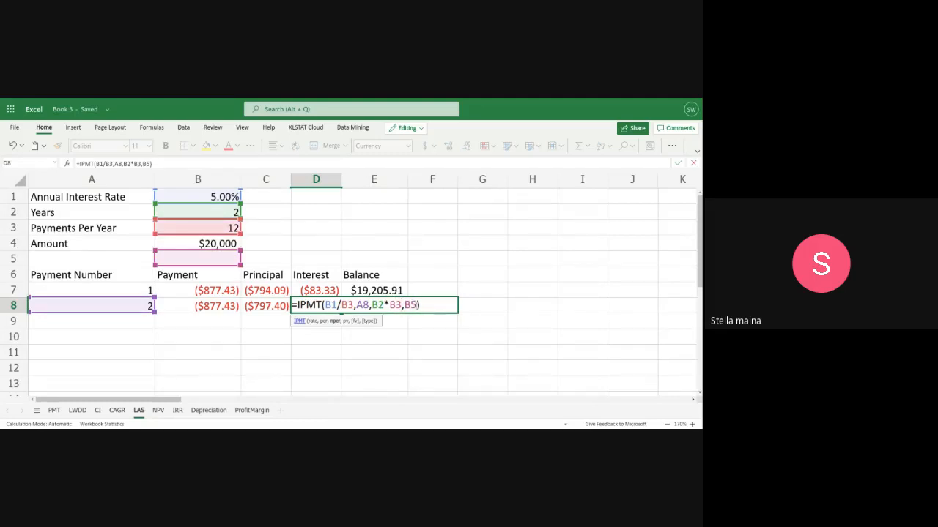
key(Right)
key(Right)
key(Right)
key(BackSpace)
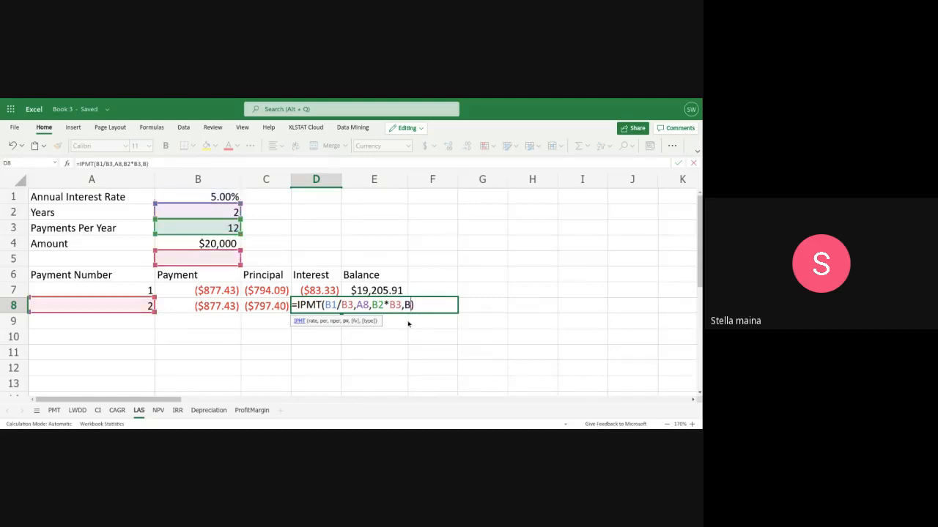
text(4)
key(Return)
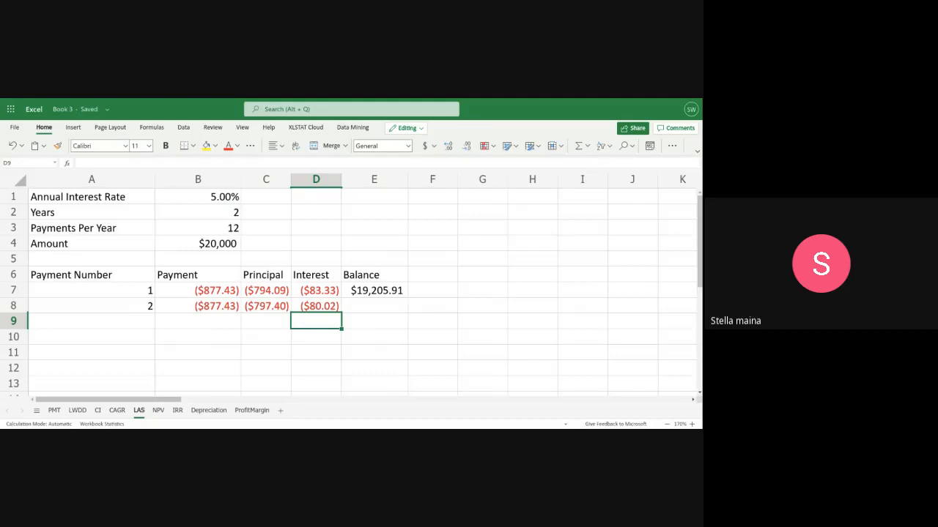
Enter the formula =B4 + C8 in E8 for the balance of the second payment
click(356, 306)
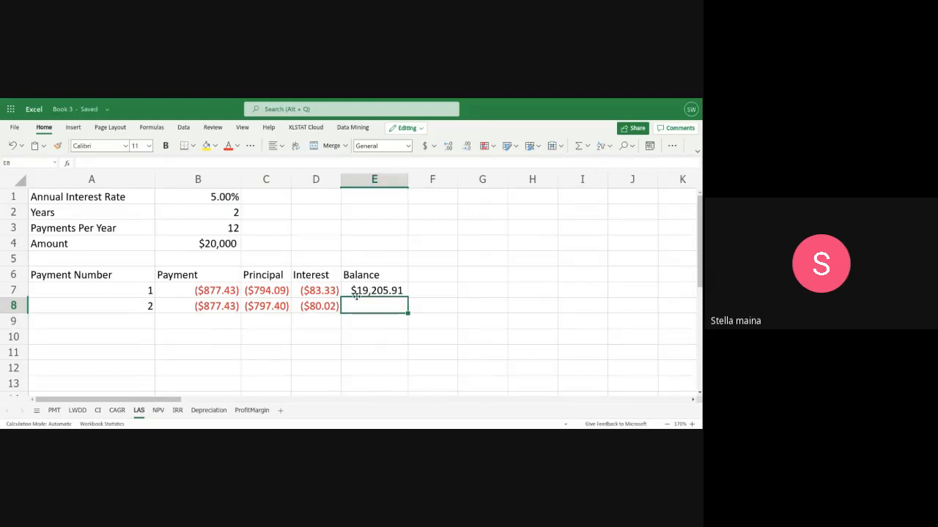
click(356, 294)
click(366, 308)
text(=)
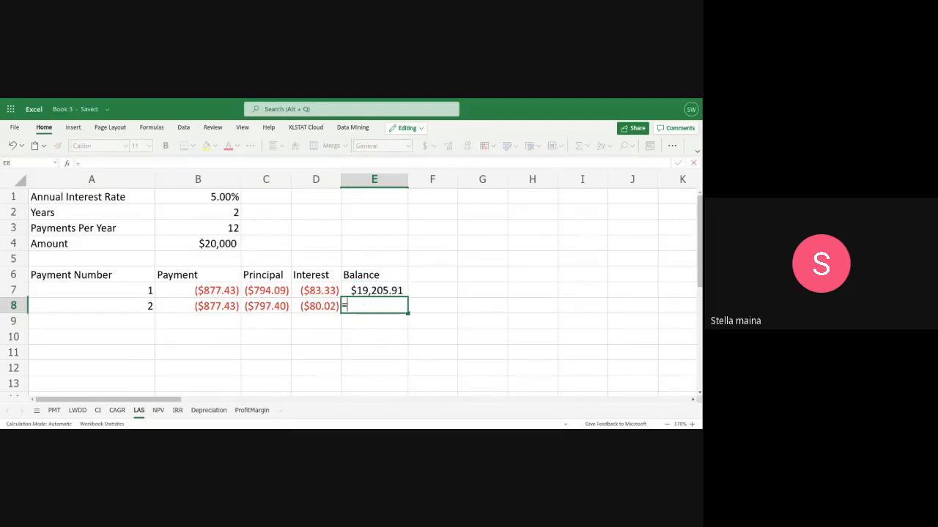
text(B4)
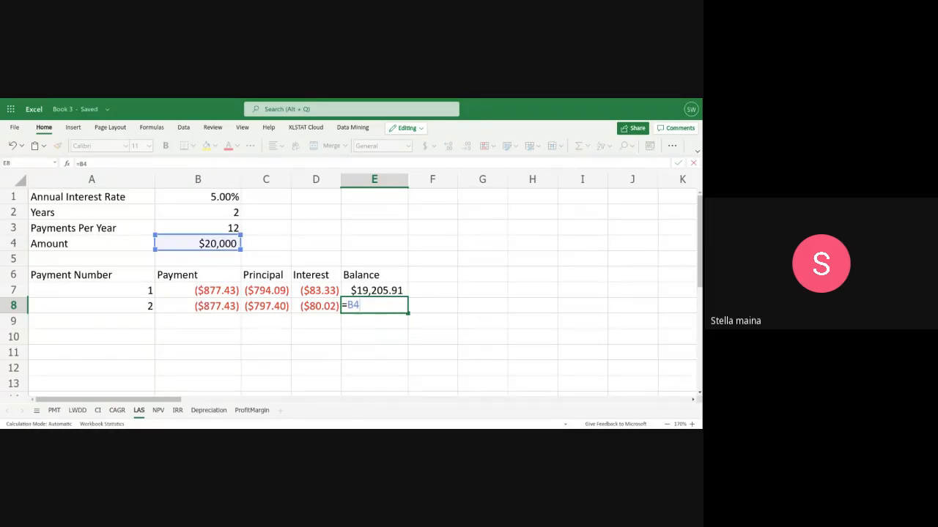
text( + C8)
key(Return)
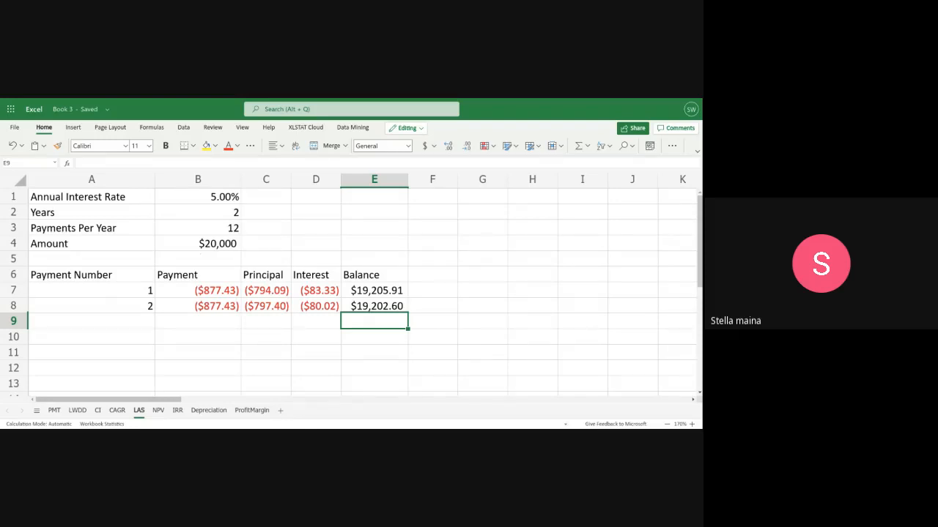
Replace the B4 reference in E8 so the balance formula reads =E7+ C8
double_click(371, 306)
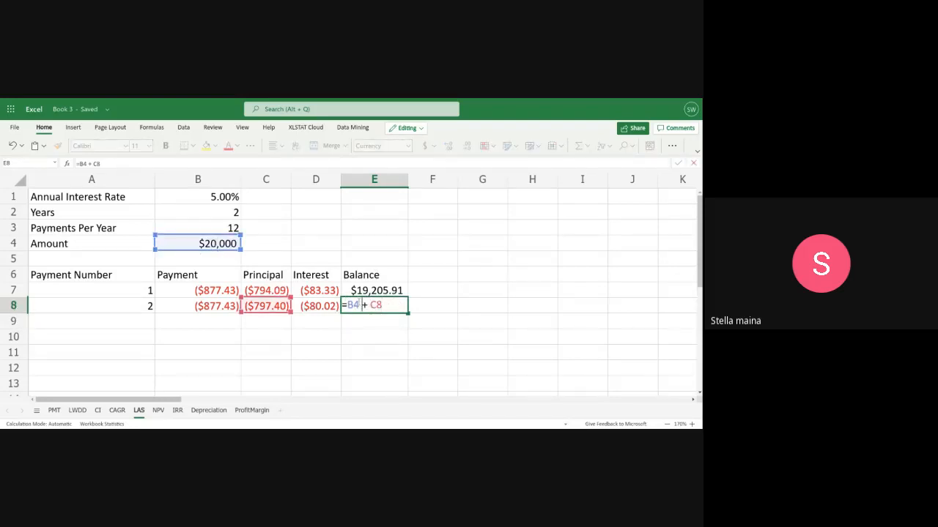
key(BackSpace)
key(BackSpace)
key(BackSpace)
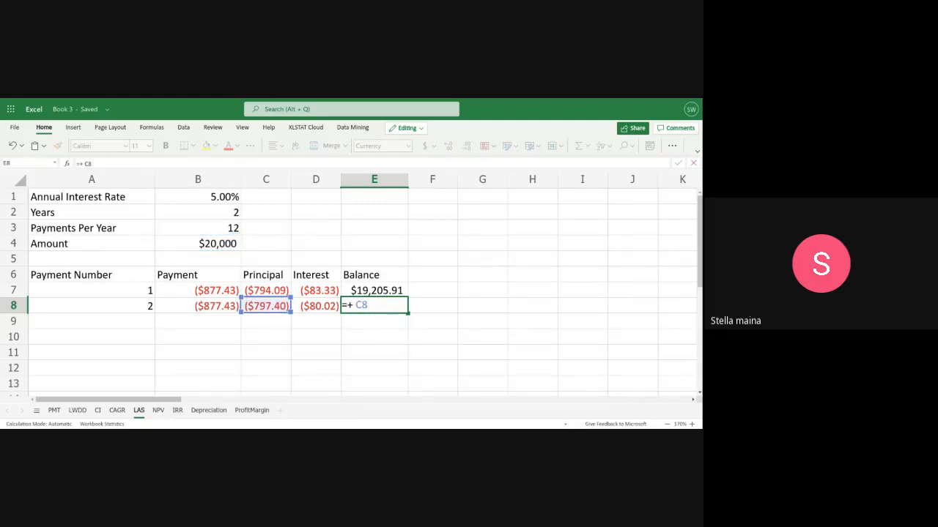
text(E7)
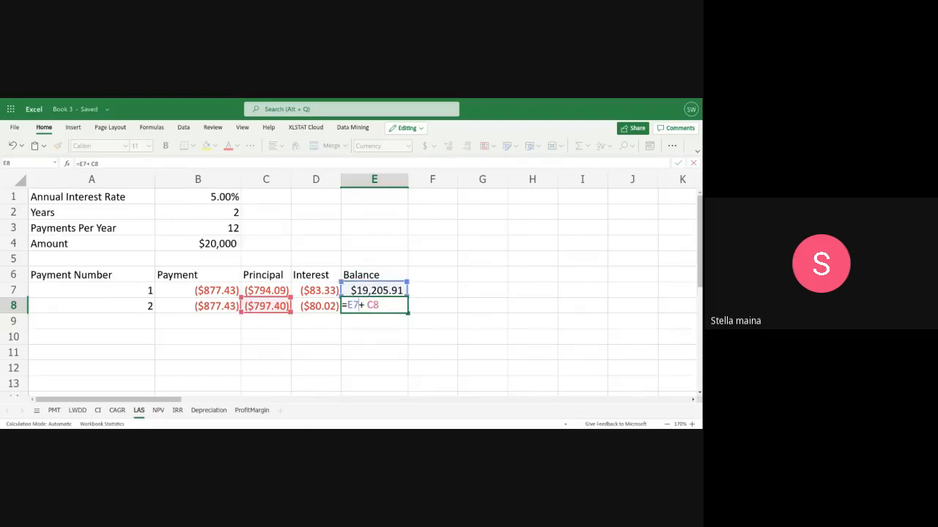
key(Return)
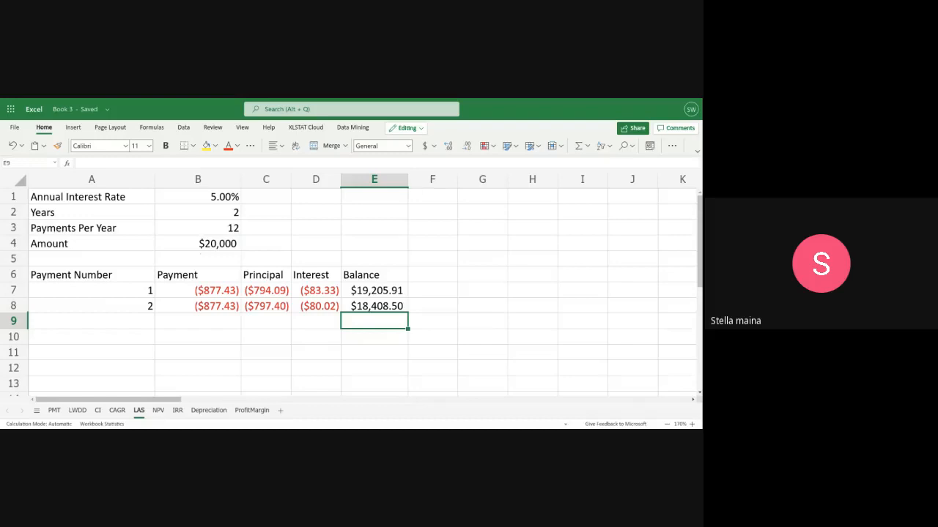
Try to fill the payment number from A8 down to A20, and undo the fill
click(97, 311)
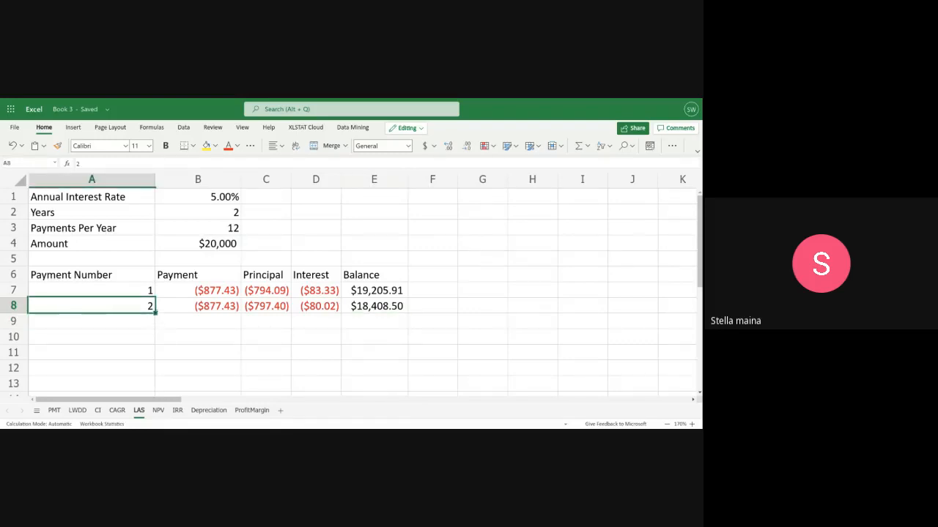
drag(155, 313, 157, 346)
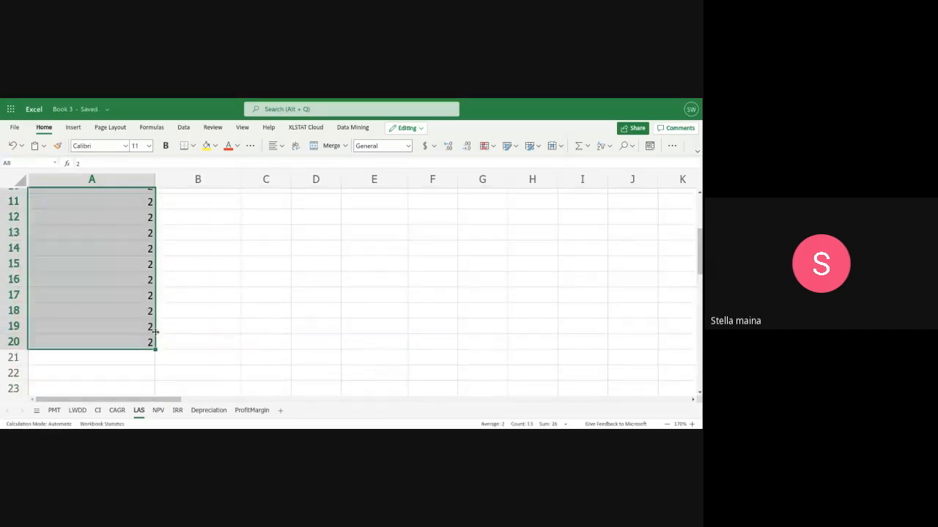
key(ctrl+z)
scroll(128, 338, up, 3)
scroll(128, 338, up, 1)
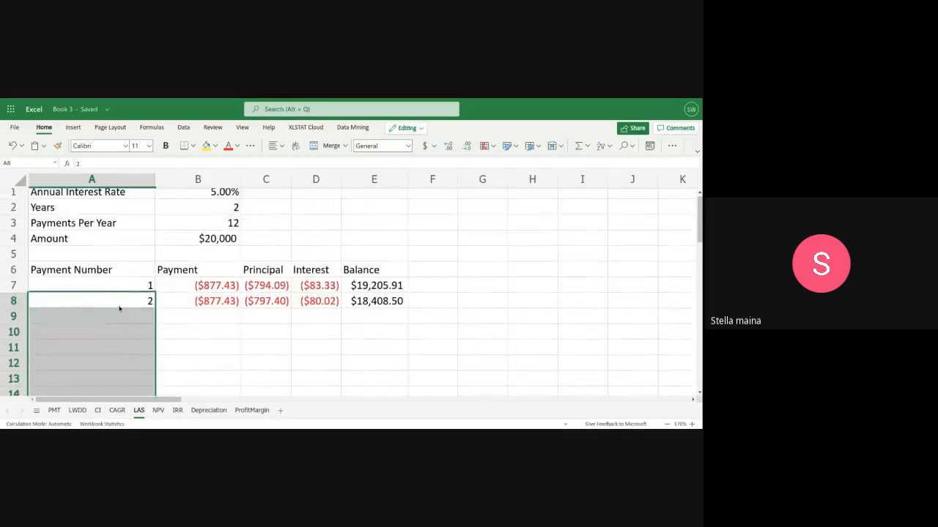
Try to fill the payment number from A7 down to A13, and undo the fill
click(119, 286)
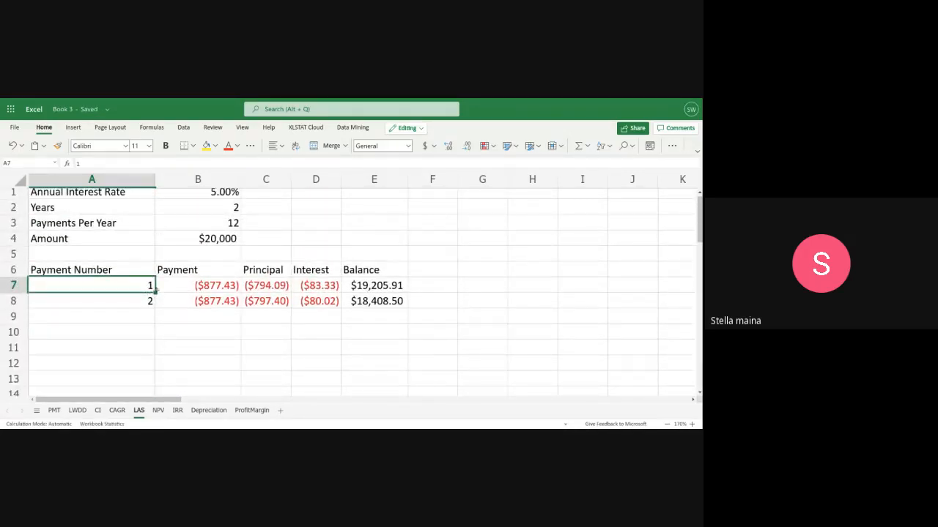
drag(155, 293, 139, 381)
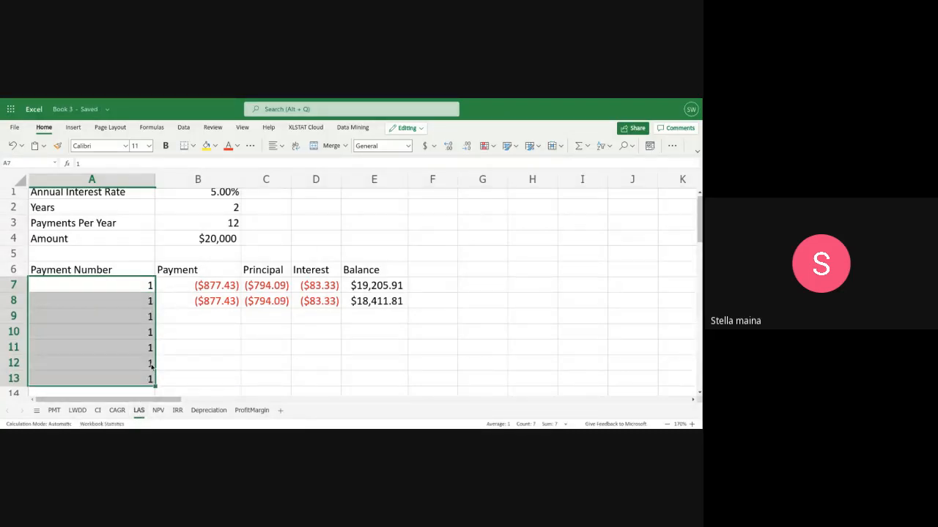
key(ctrl+z)
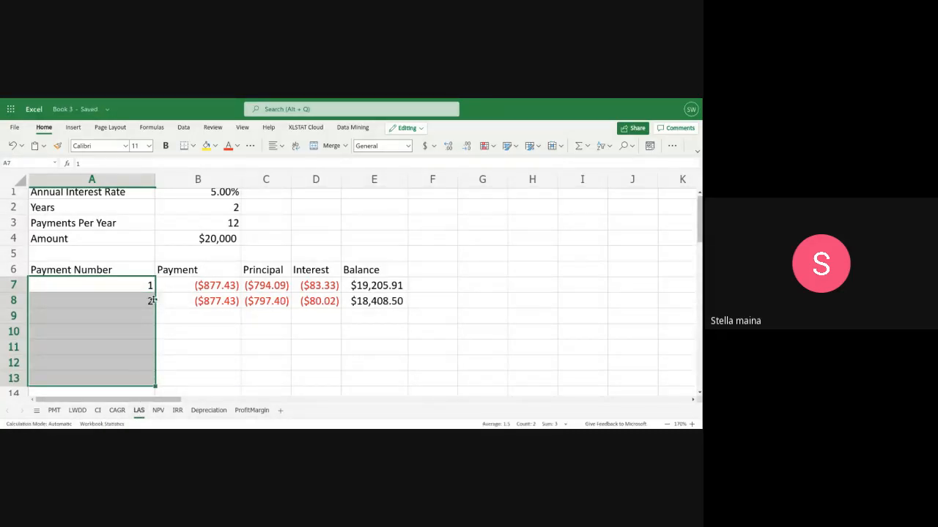
click(135, 320)
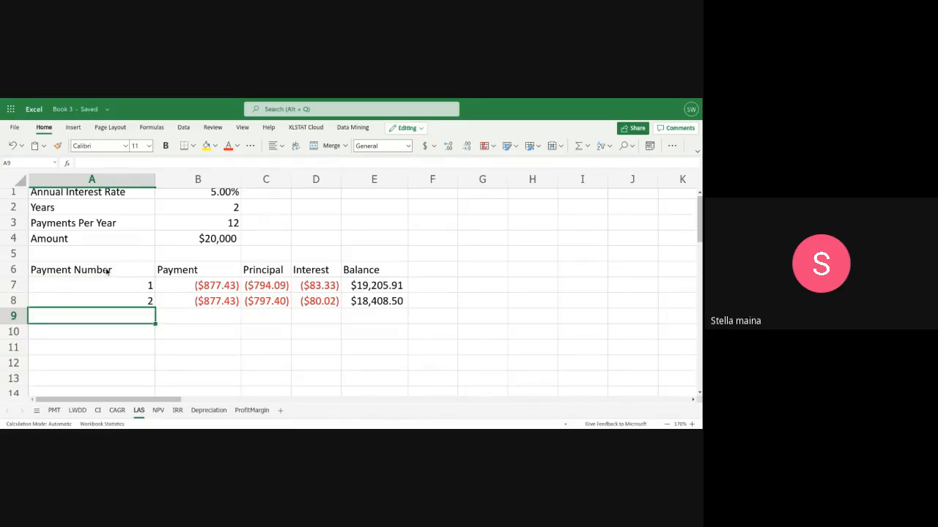
drag(108, 273, 132, 274)
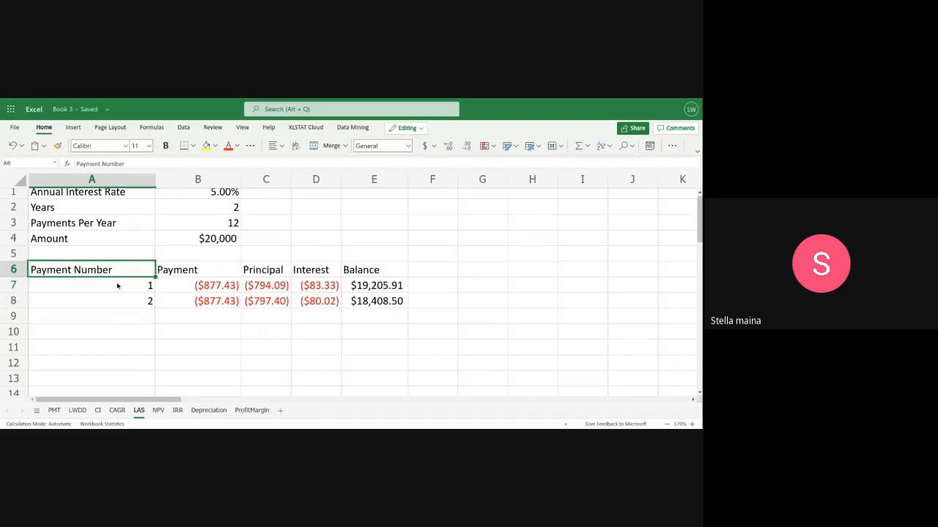
Re-enter 1 in A7, try to fill it down to A9, and undo the fill
click(117, 283)
text(1)
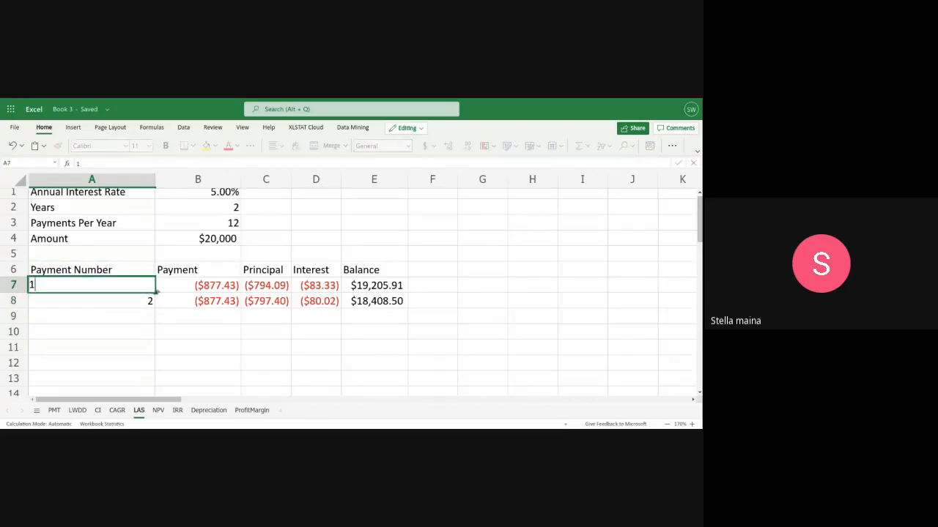
drag(149, 290, 149, 316)
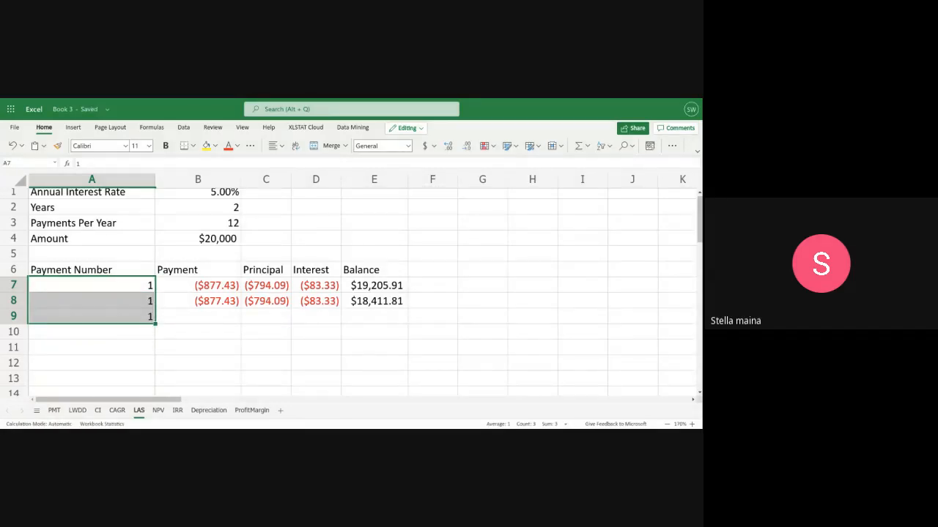
key(ctrl+z)
Try twice to fill the payment number from A8 down to A10, undoing each fill
click(114, 303)
drag(152, 308, 141, 336)
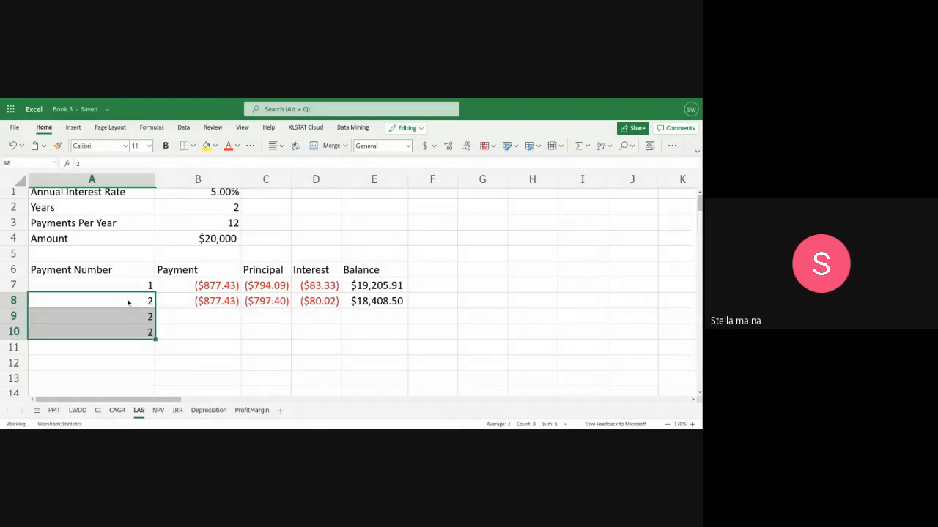
key(ctrl+z)
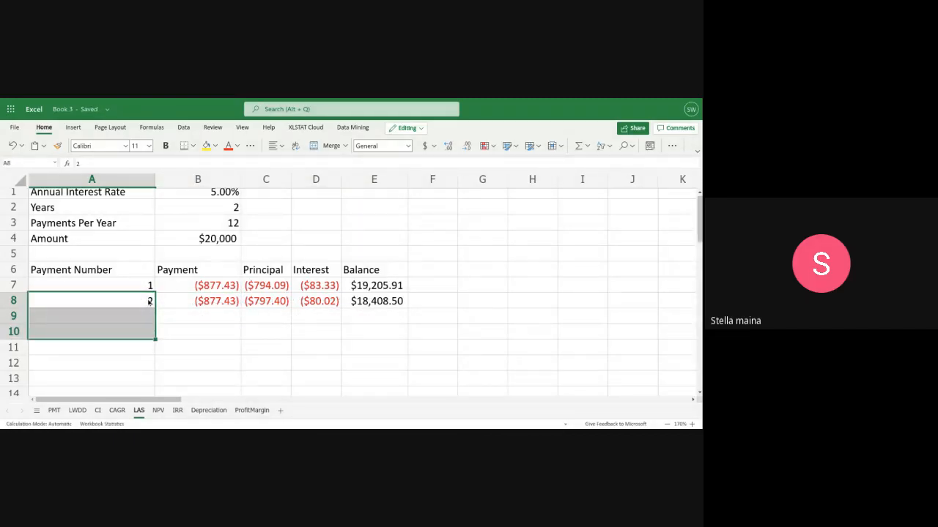
click(149, 301)
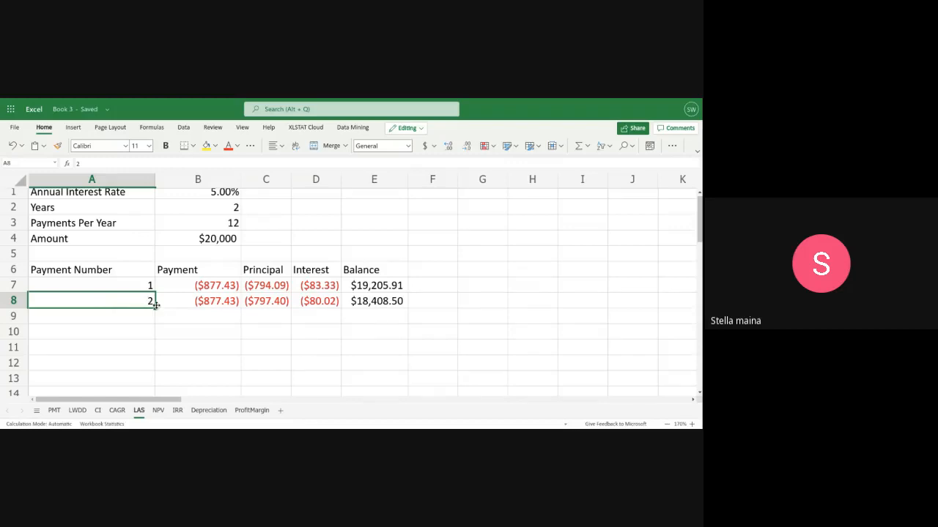
drag(155, 307, 147, 337)
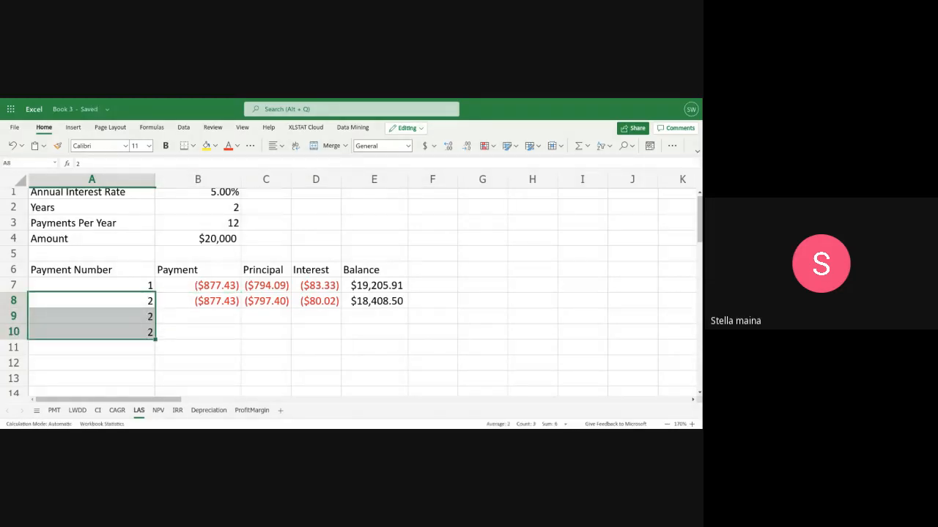
key(ctrl+z)
Try to fill the payment number from A7 down to A11, and undo the fill
drag(141, 291, 140, 348)
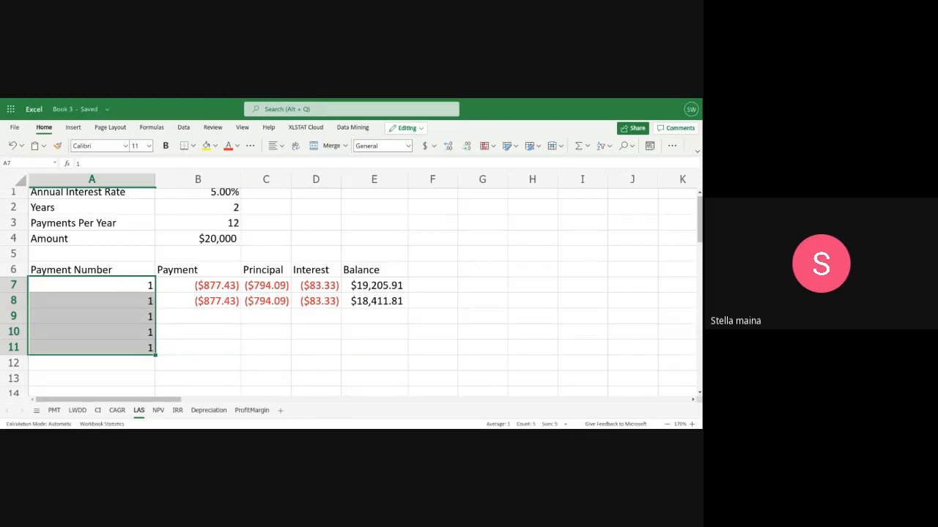
key(ctrl+z)
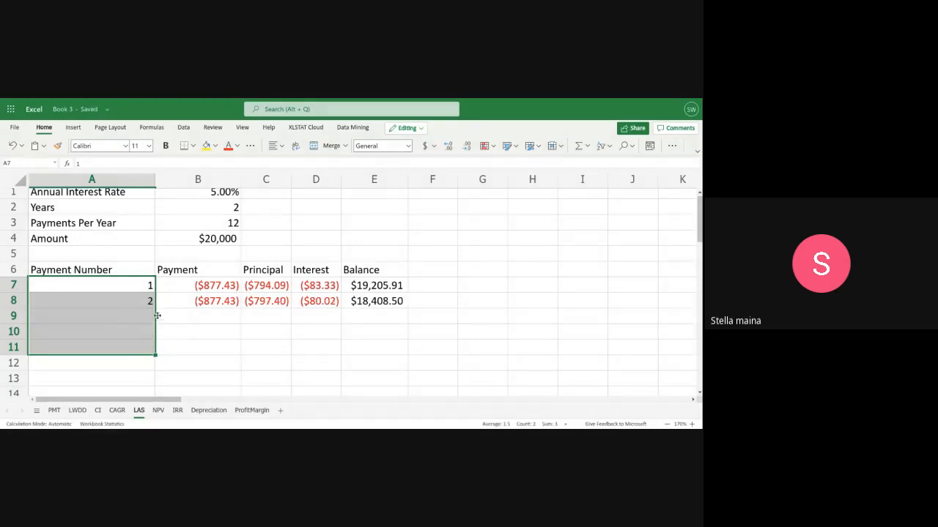
Enter payment number 3 in A9 and fill the payment formula from B8 down to B9
click(139, 318)
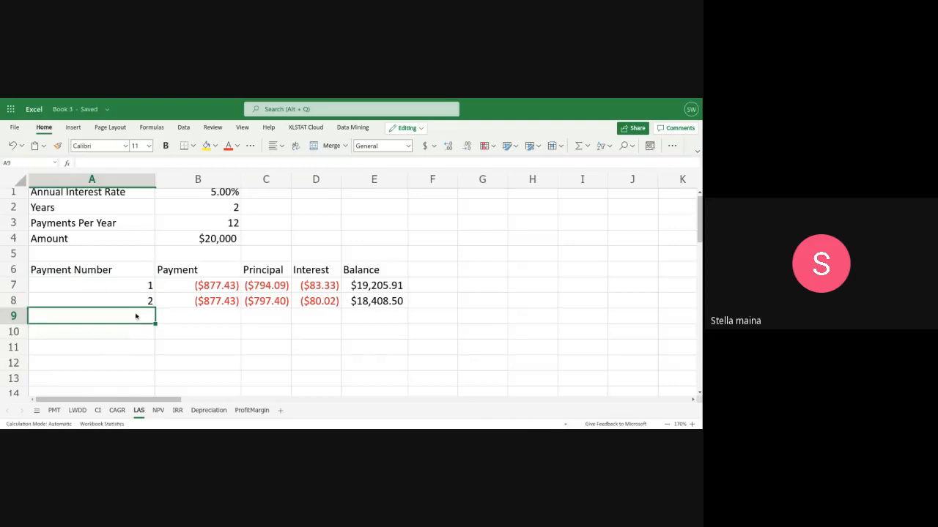
text(3)
click(198, 314)
click(218, 299)
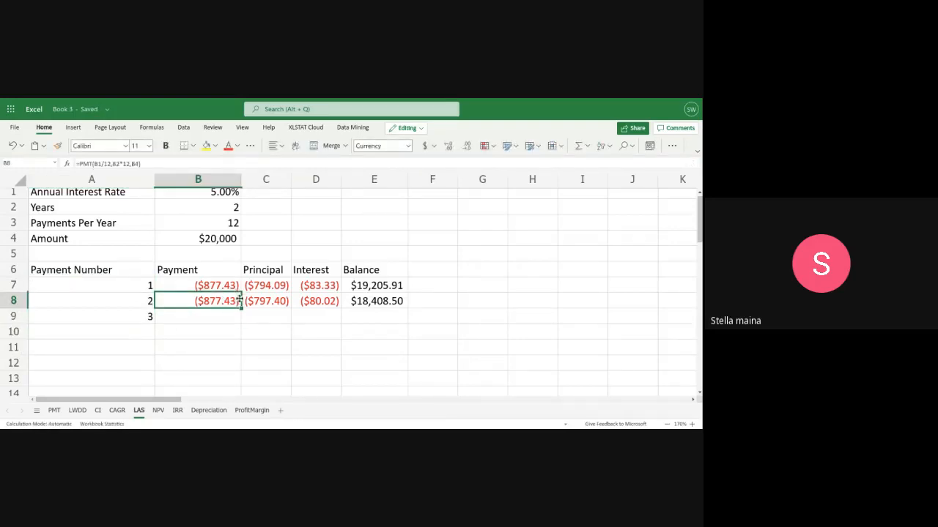
drag(241, 308, 239, 321)
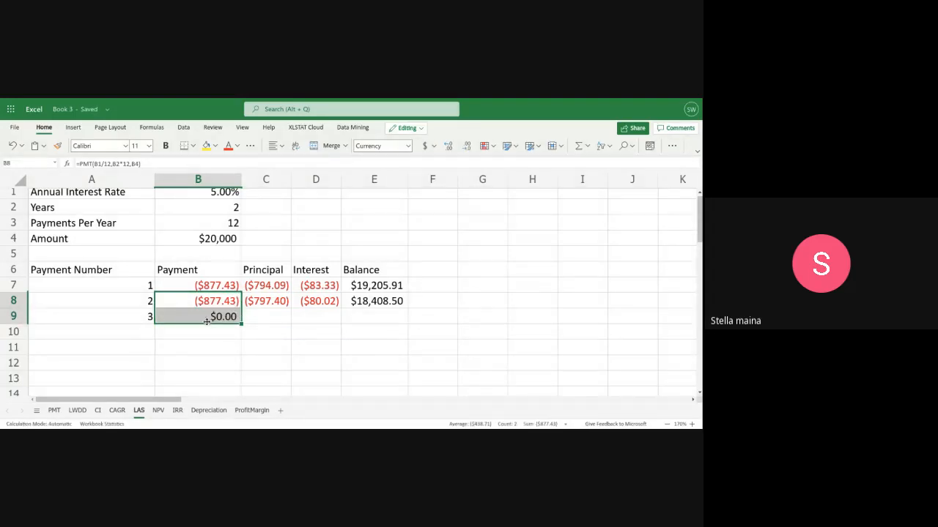
Correct the cell references in B9 so the payment formula reads =PMT(B1/12,B2*12,B4)
double_click(216, 317)
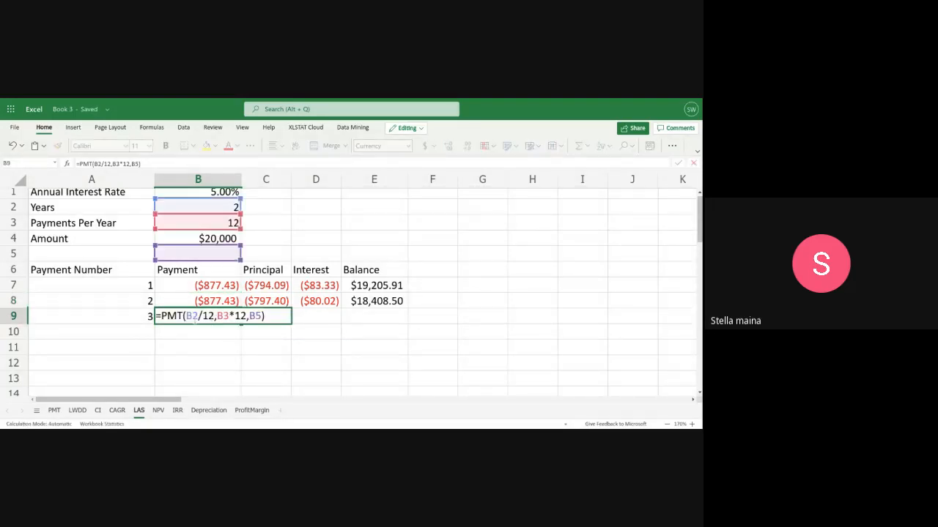
click(196, 316)
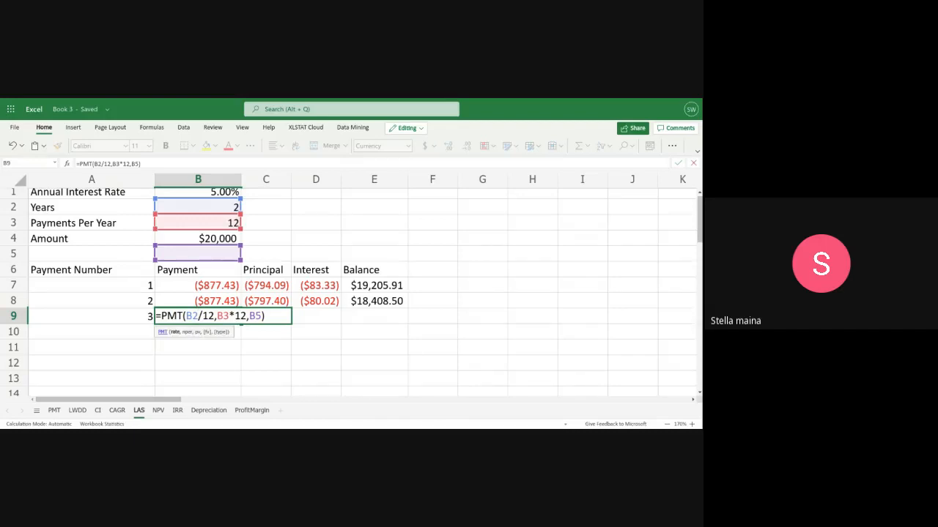
key(BackSpace)
text(1)
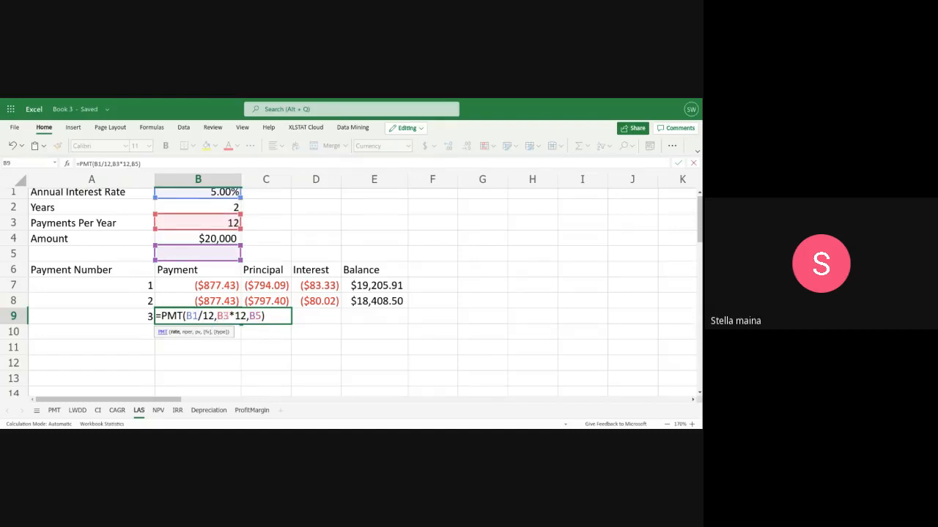
click(227, 316)
key(BackSpace)
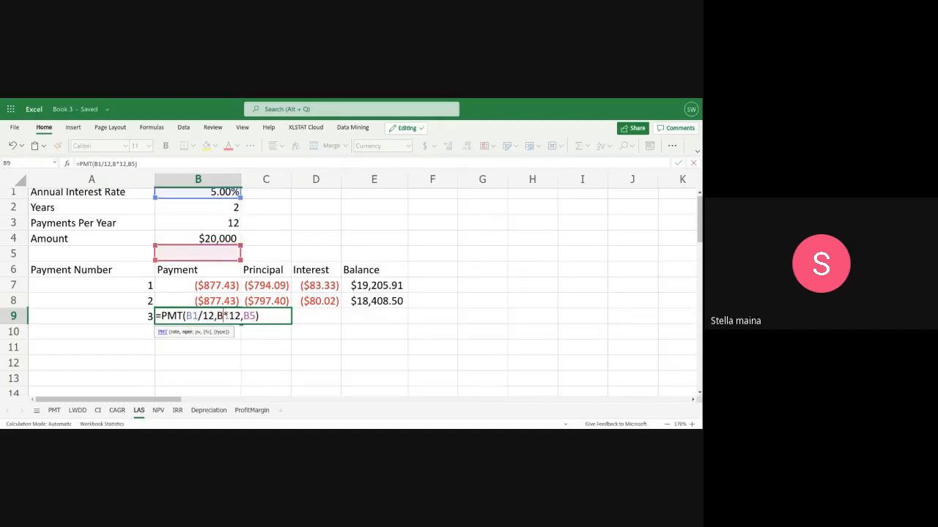
text(2)
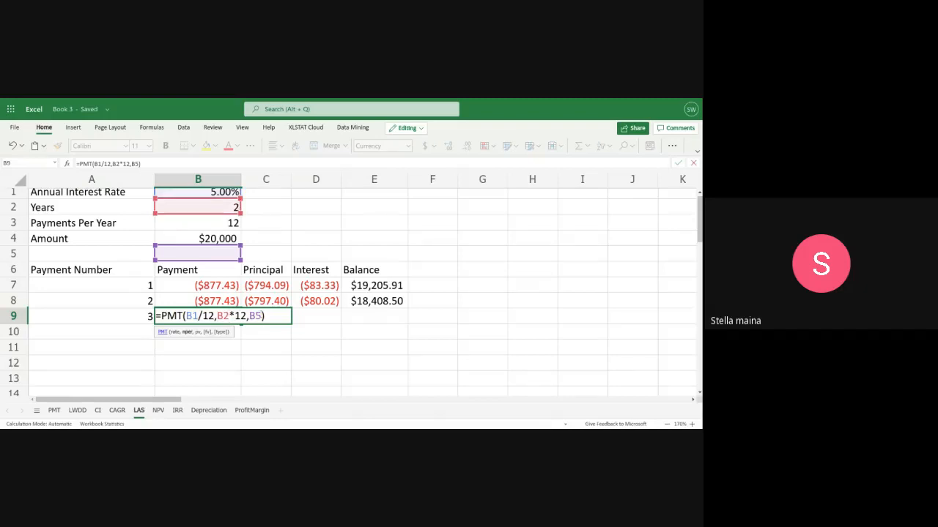
key(BackSpace)
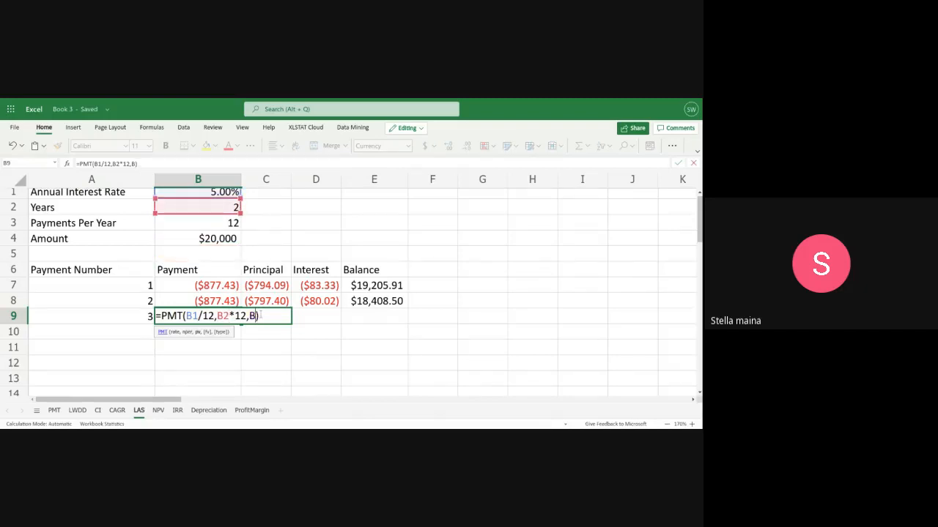
text(4)
key(Return)
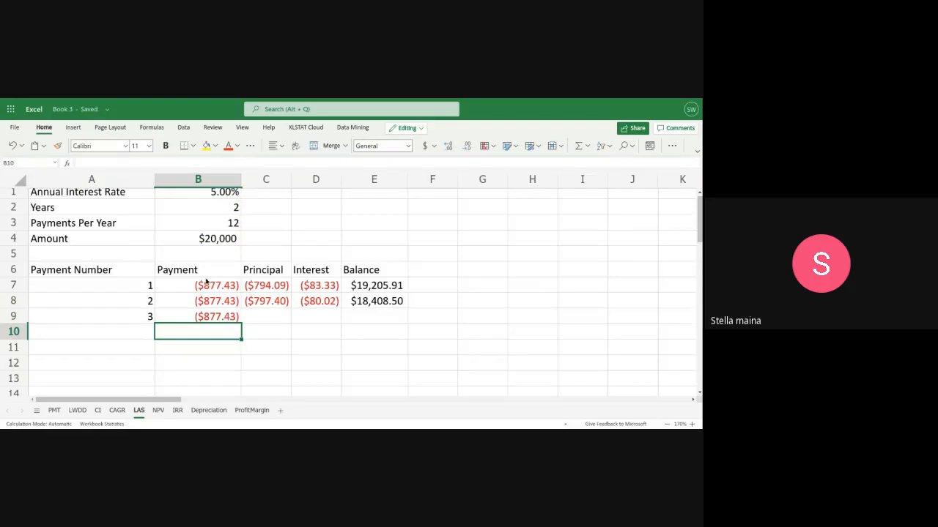
Try to fill the principal formula from C7 down to C10
click(258, 311)
double_click(268, 320)
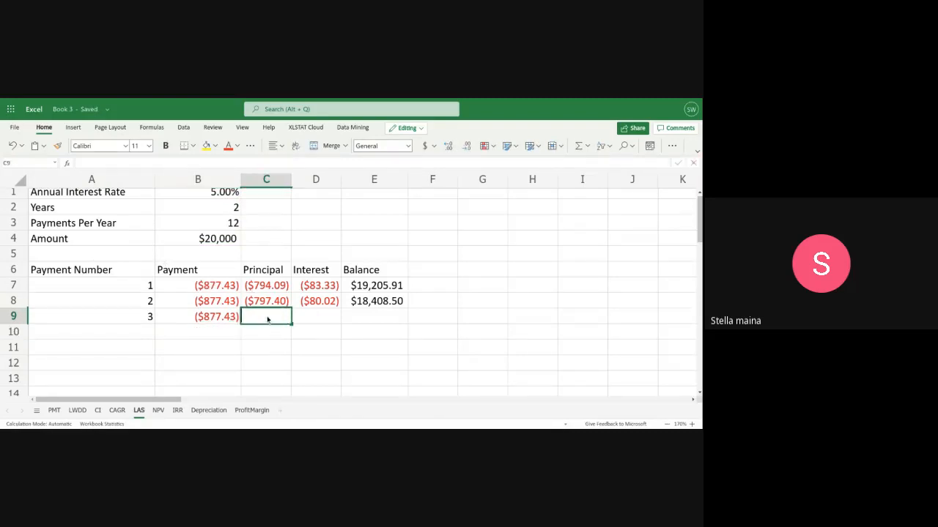
click(268, 287)
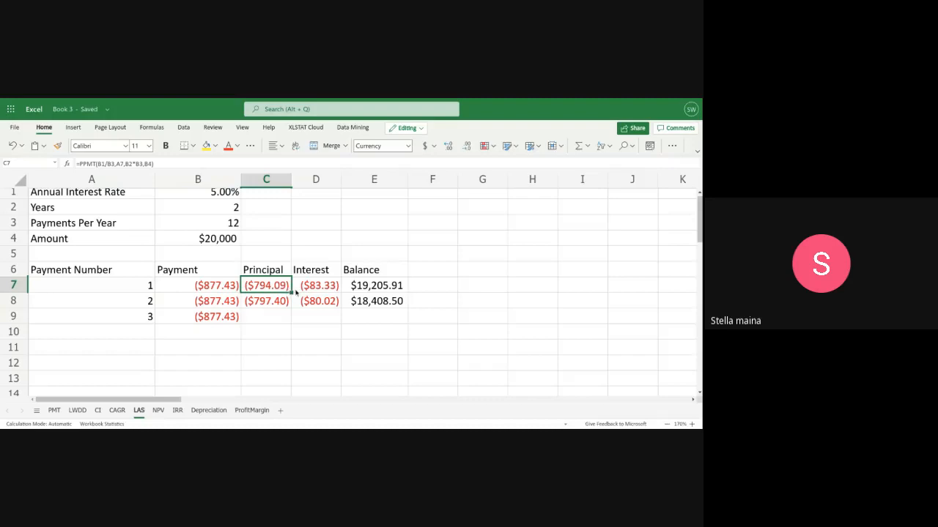
drag(291, 293, 292, 339)
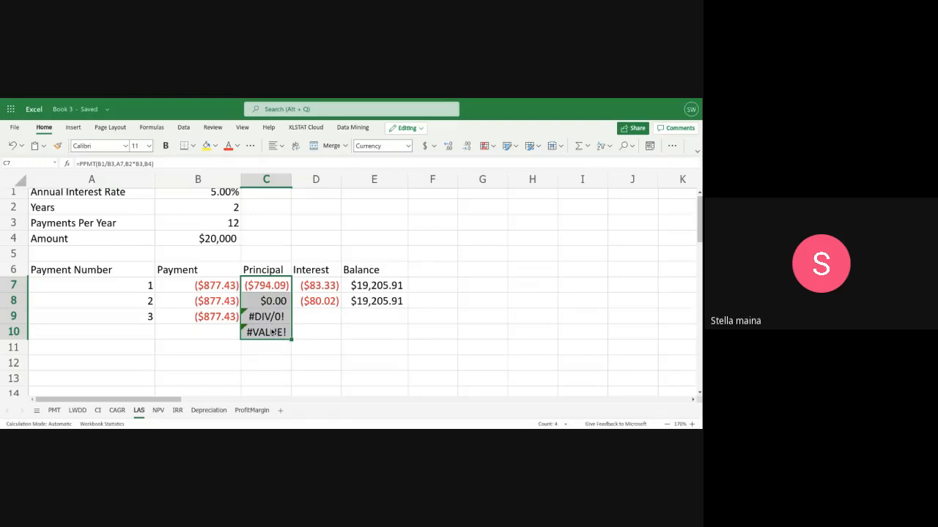
Clear the filled principal formula from C10
double_click(272, 333)
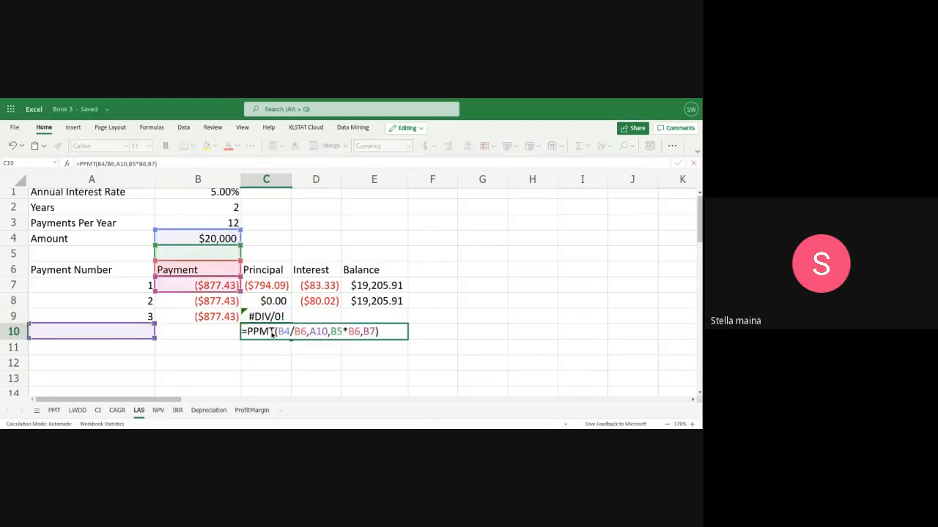
key(BackSpace)
key(BackSpace)
key(BackSpace)
key(BackSpace)
key(BackSpace)
key(BackSpace)
key(BackSpace)
key(BackSpace)
key(BackSpace)
key(BackSpace)
key(BackSpace)
key(BackSpace)
key(BackSpace)
key(BackSpace)
key(BackSpace)
key(BackSpace)
key(BackSpace)
key(BackSpace)
key(BackSpace)
key(BackSpace)
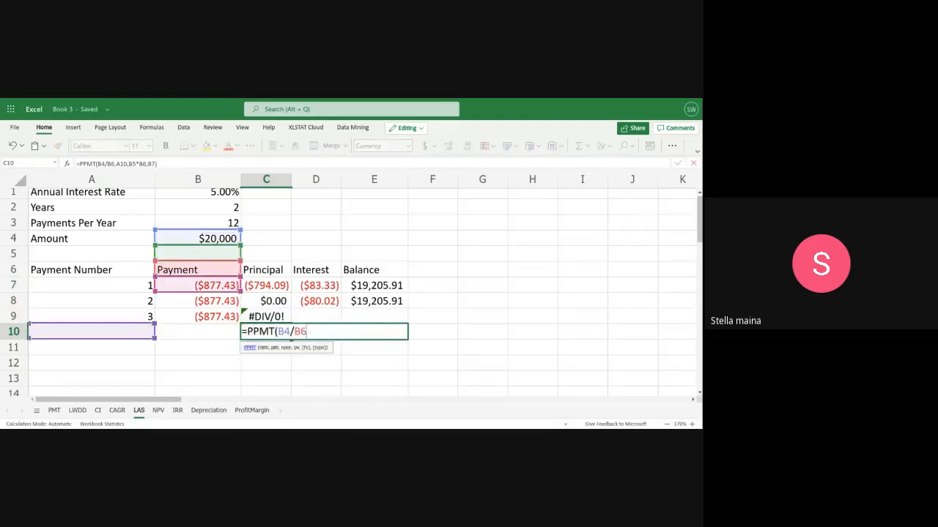
key(BackSpace)
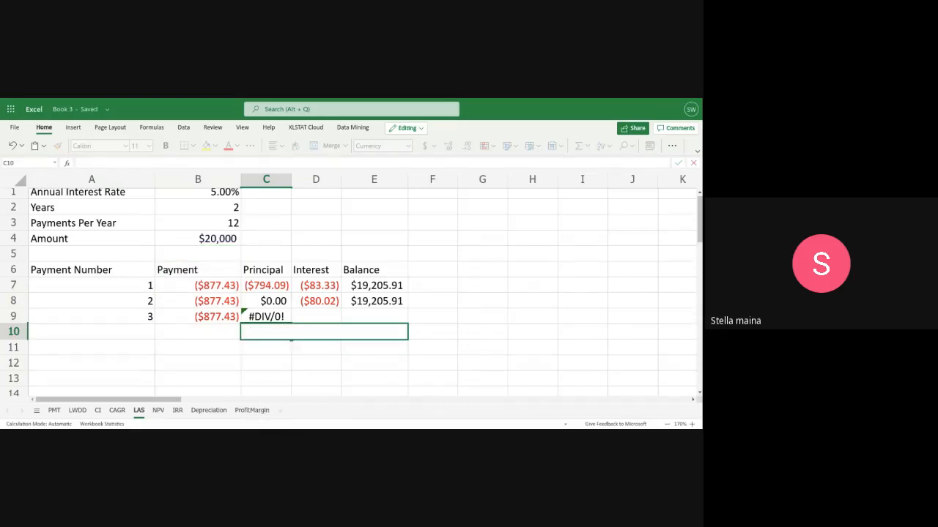
Try changing the first rate reference of the principal formula in C9 to B1, and delete that entry
click(274, 320)
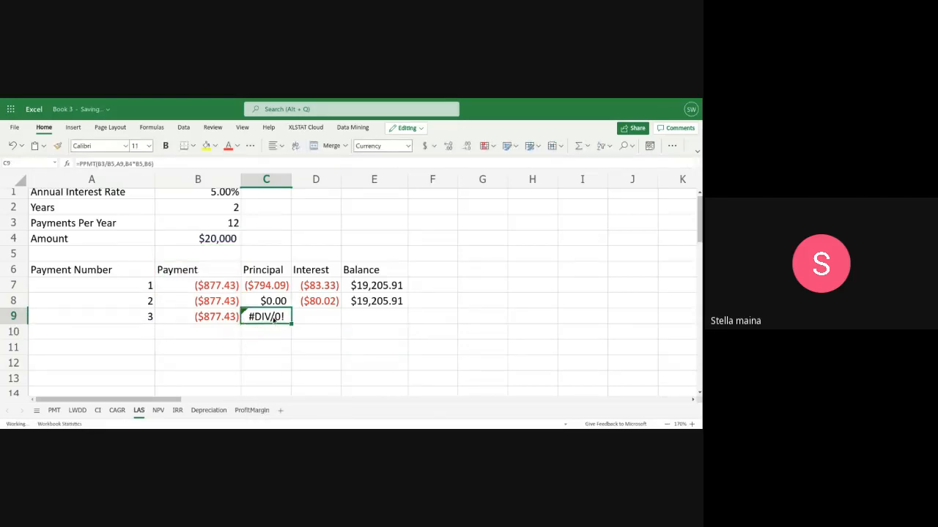
double_click(273, 320)
click(288, 316)
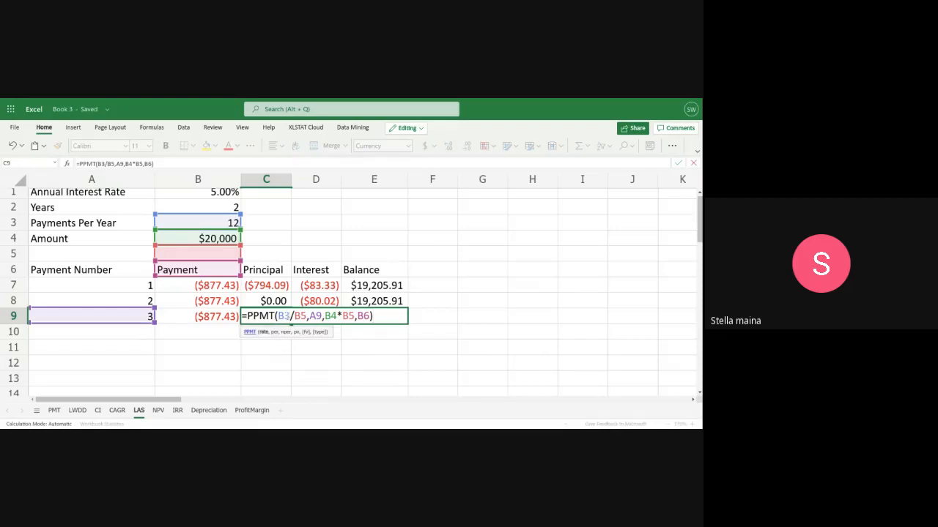
key(BackSpace)
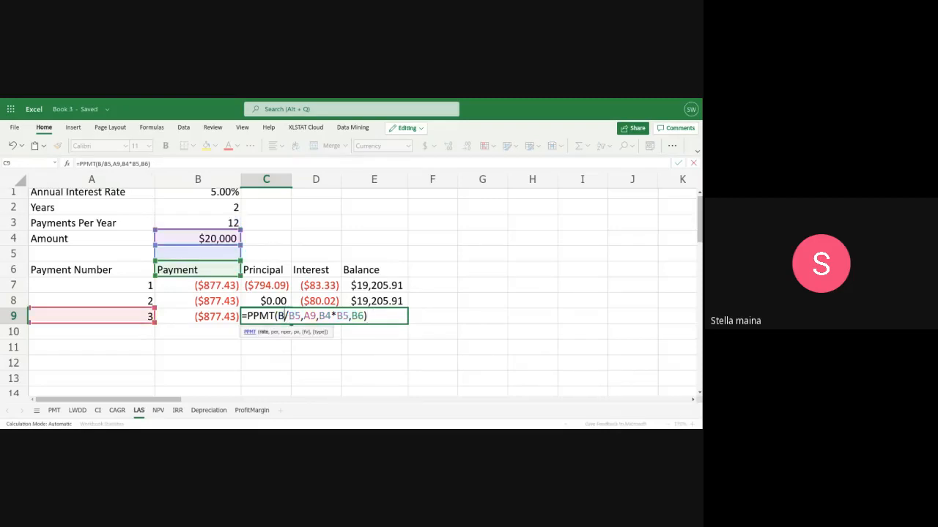
text(1)
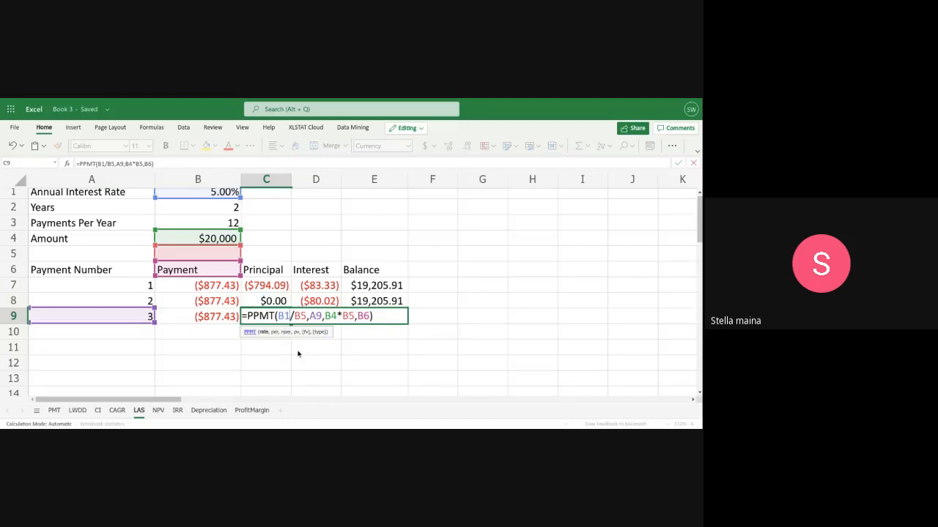
key(BackSpace)
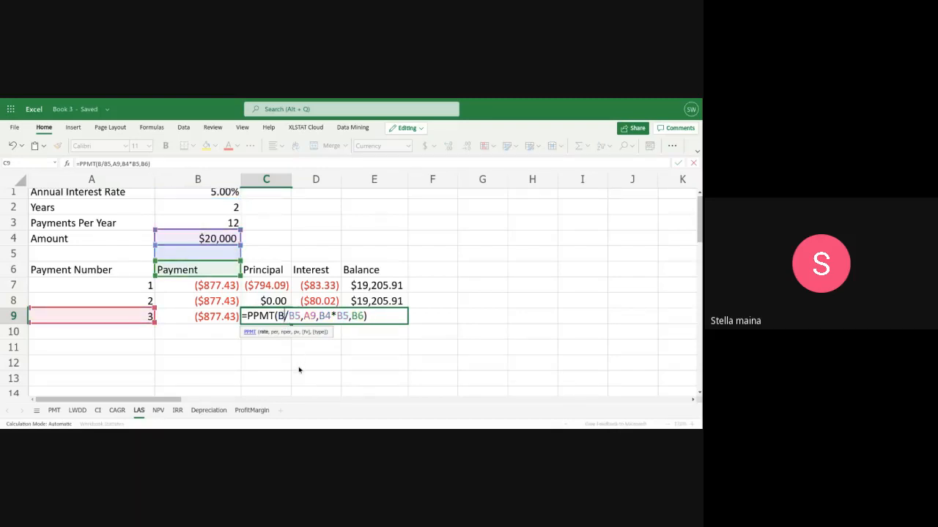
Undo the principal column changes, and redo the fill and correction of the payment formula in B9
click(440, 317)
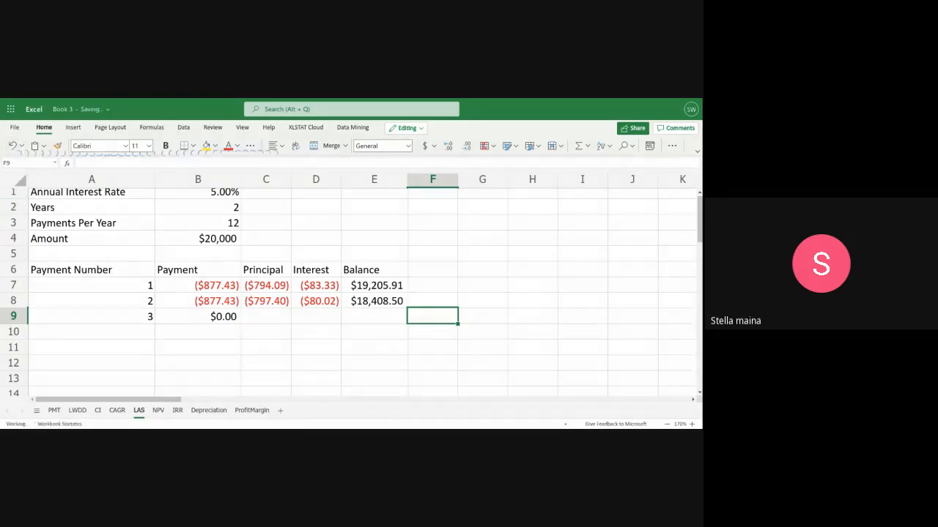
click(21, 146)
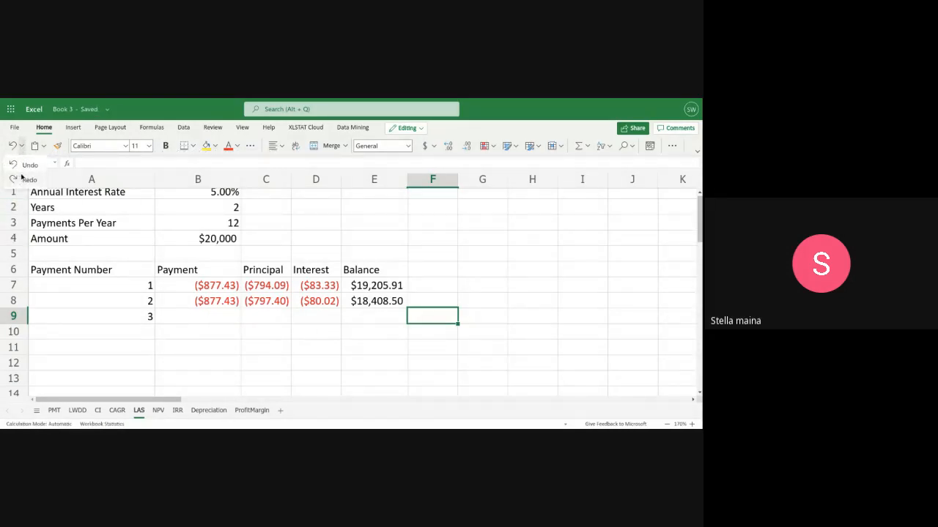
click(22, 178)
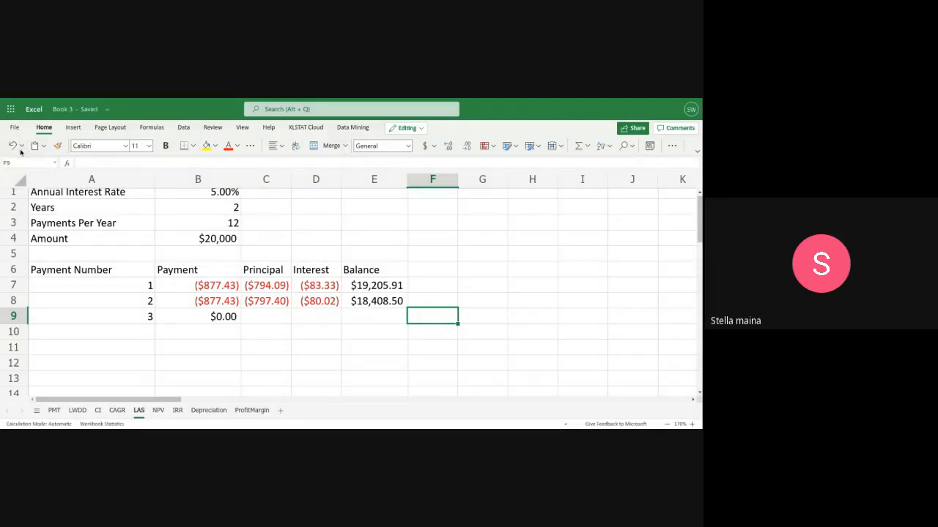
click(21, 146)
click(22, 179)
click(253, 315)
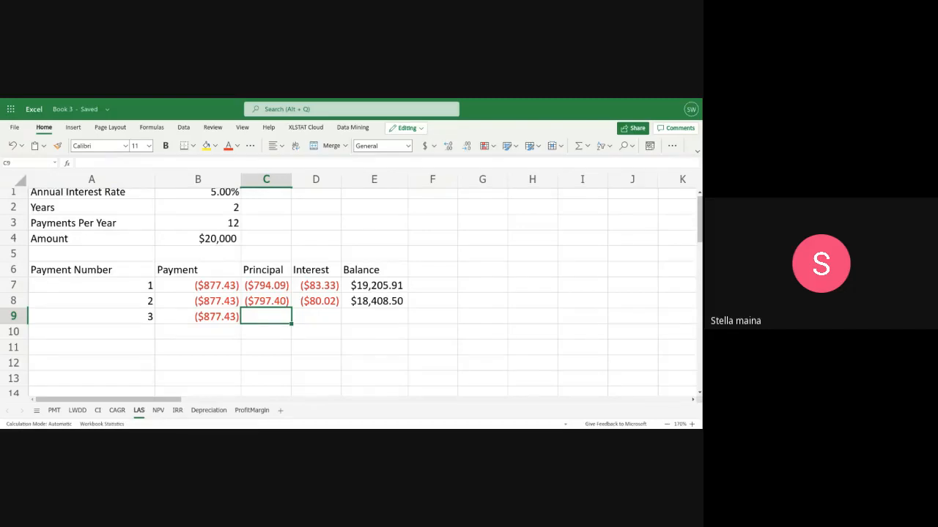
text(()
key(BackSpace)
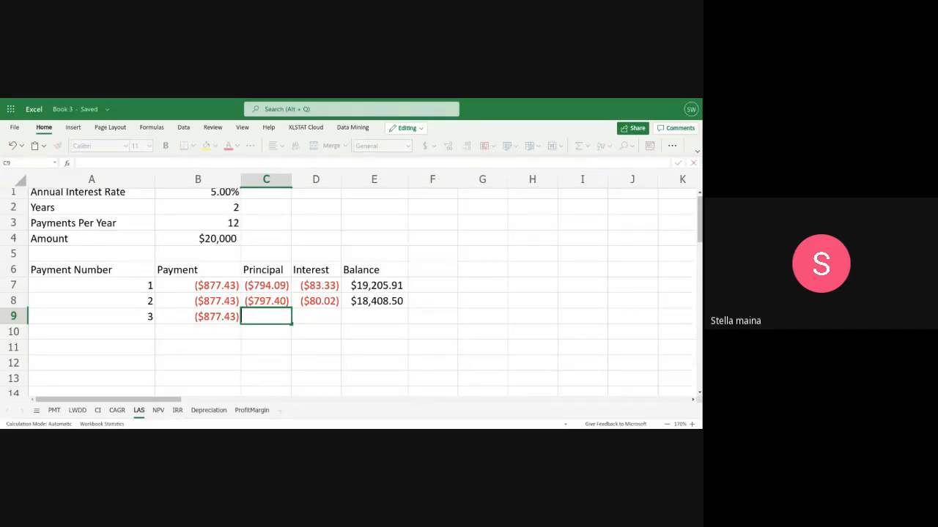
text(=)
click(244, 304)
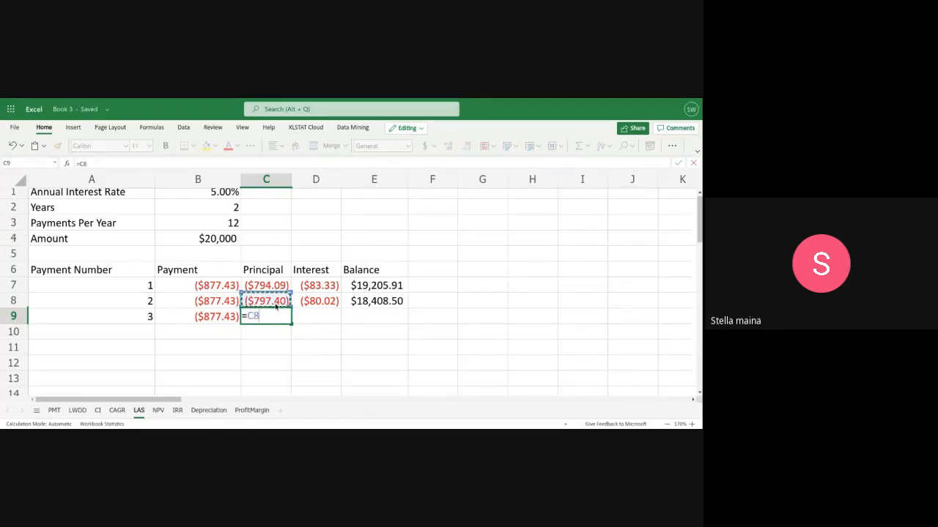
key(BackSpace)
key(BackSpace)
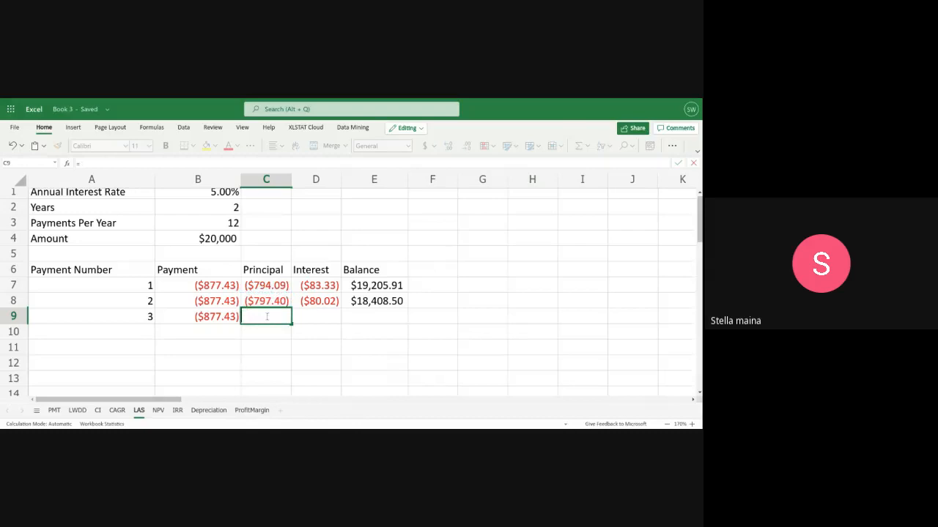
click(311, 316)
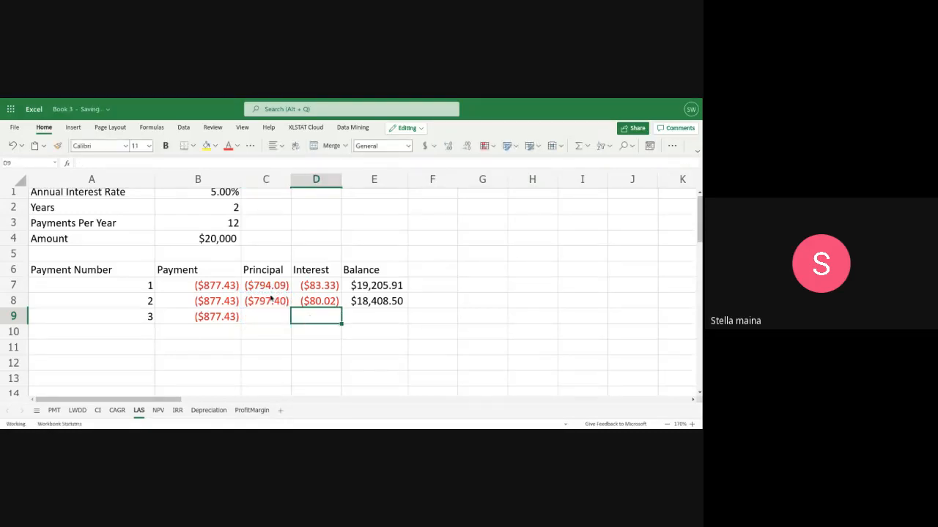
Fill the principal formula from C8 down to C9
click(271, 289)
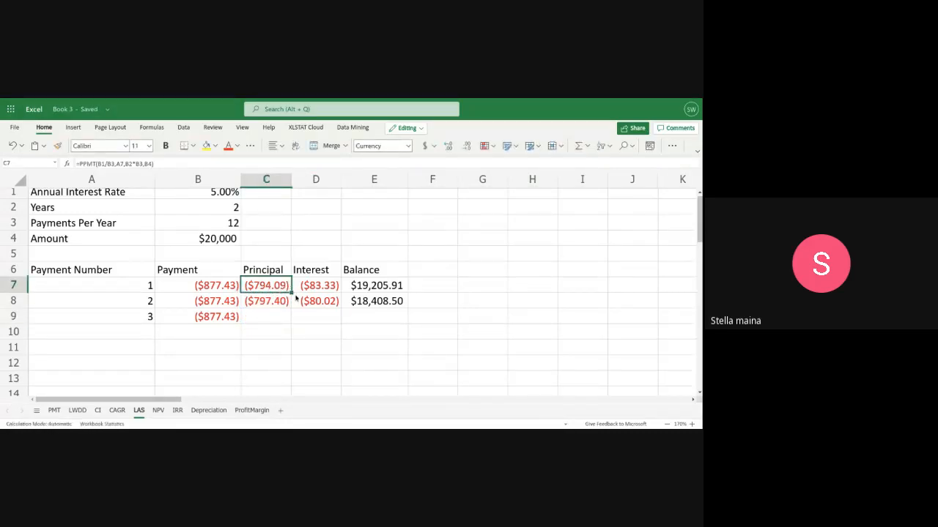
drag(291, 292, 286, 318)
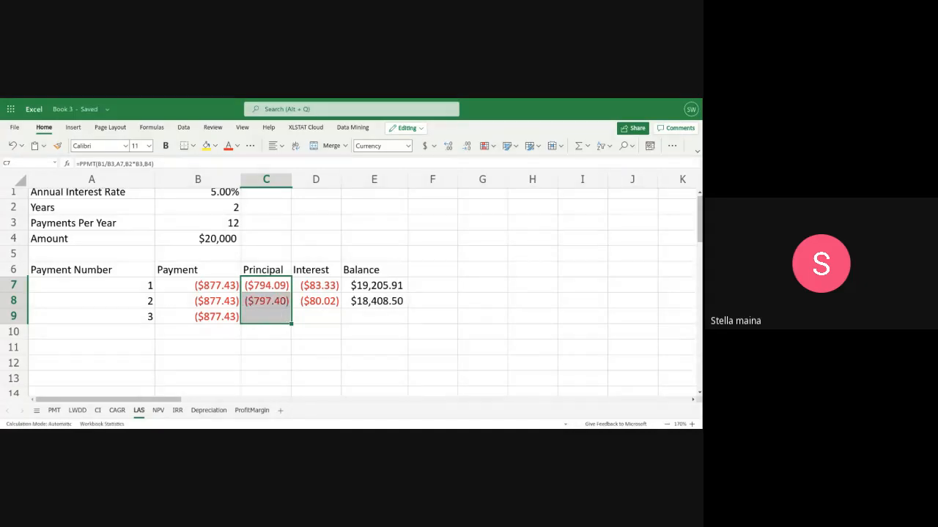
click(270, 303)
drag(291, 309, 291, 319)
click(276, 321)
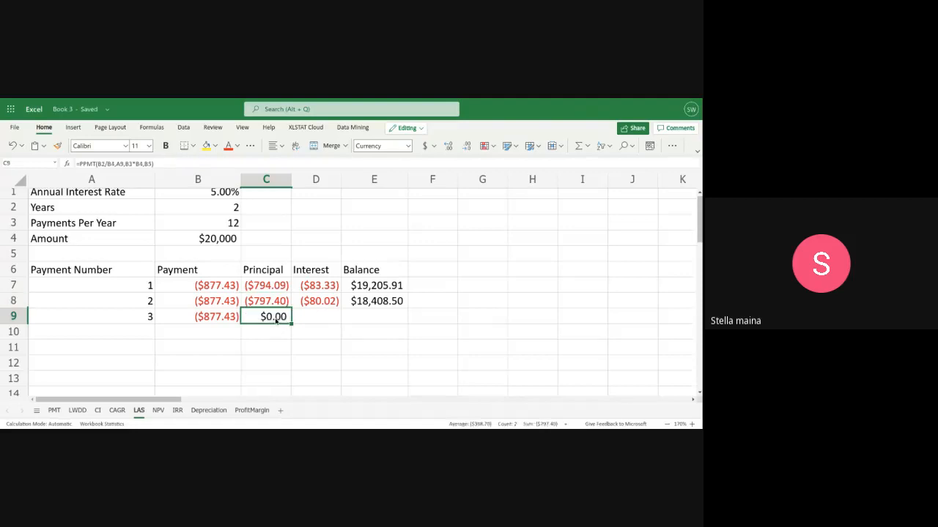
Correct the rate argument of the principal formula in C9 to B1/B3
double_click(277, 320)
click(286, 315)
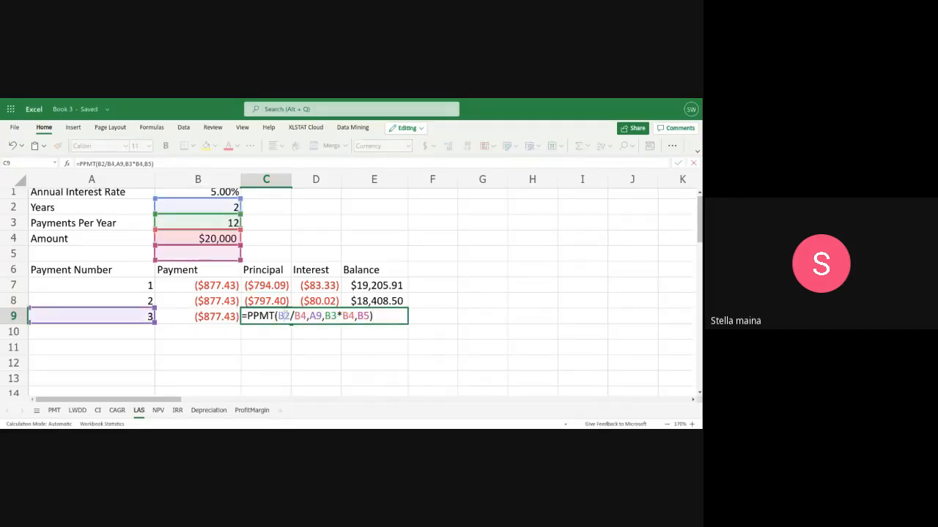
key(BackSpace)
text(1)
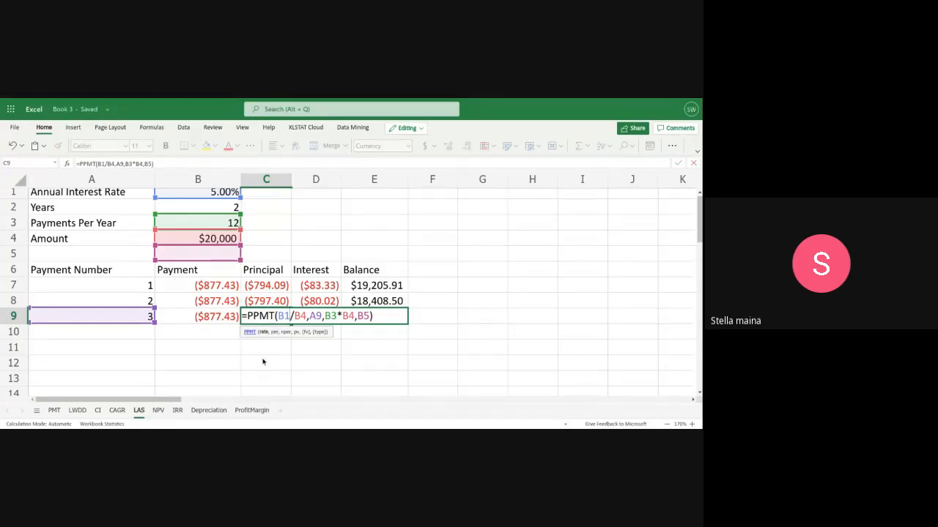
double_click(300, 316)
text(B3)
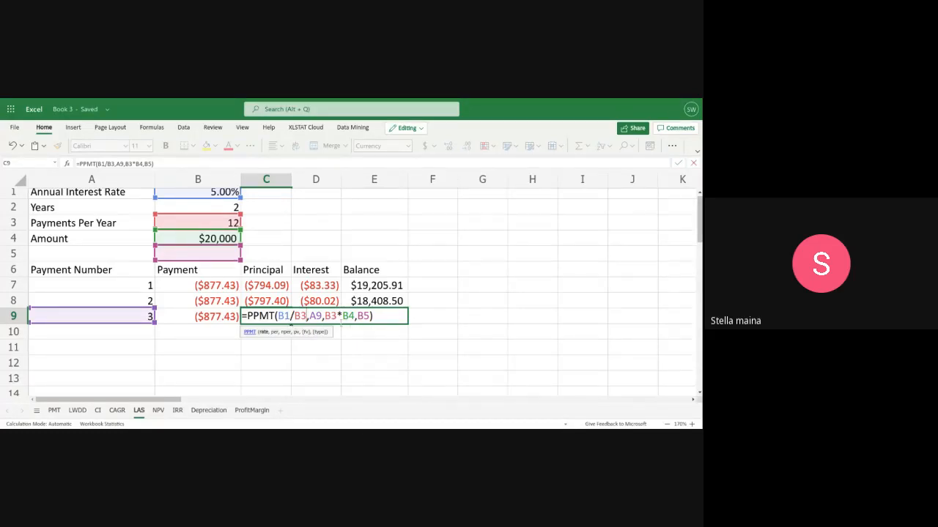
Correct the number of periods in the C9 principal formula to B2*B3 and its loan amount reference to B4
click(337, 319)
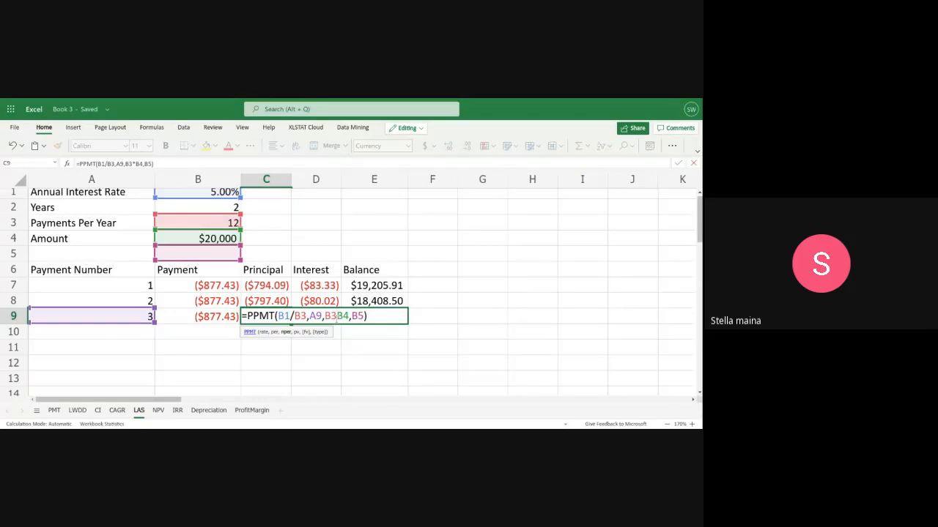
key(BackSpace)
key(Delete)
text(2)
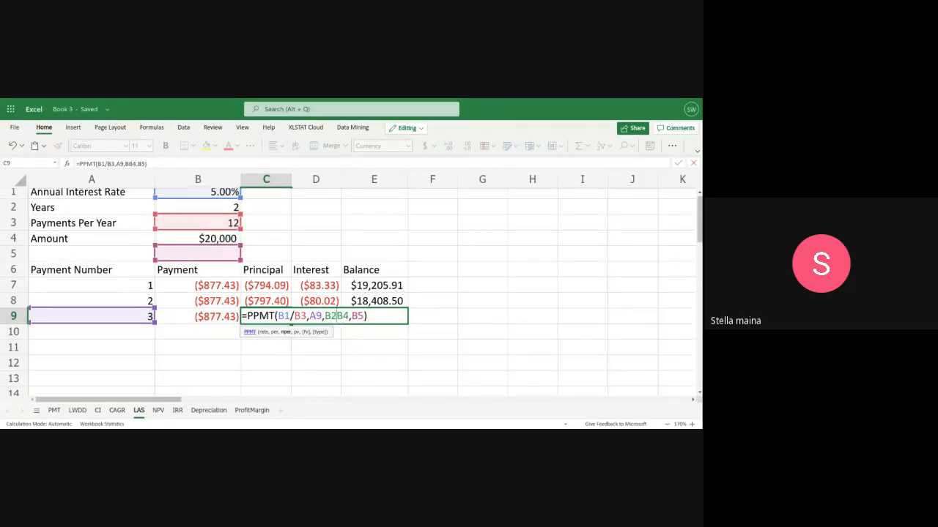
text(*)
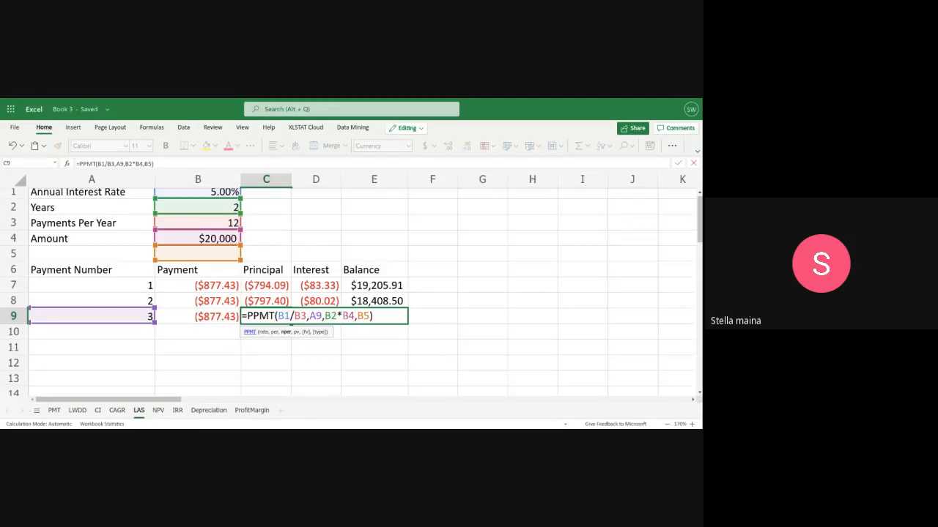
click(355, 316)
key(BackSpace)
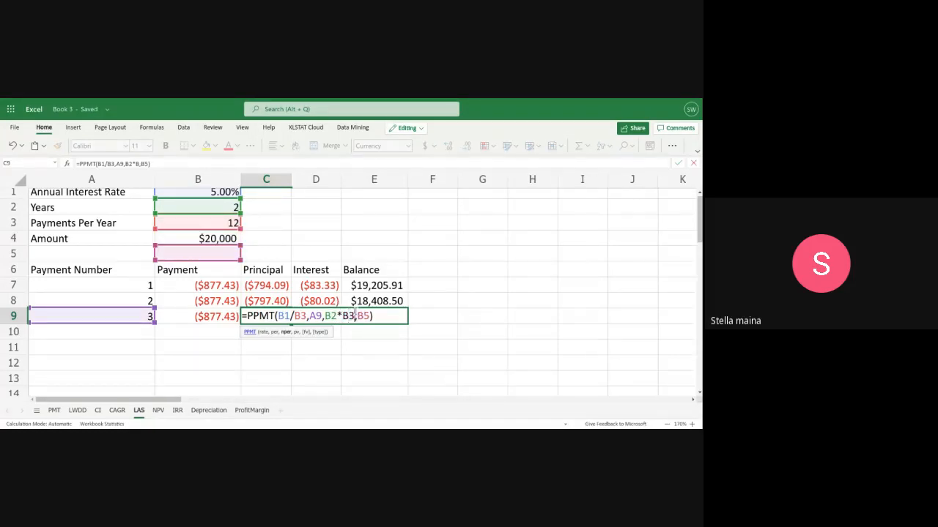
text(3)
click(368, 315)
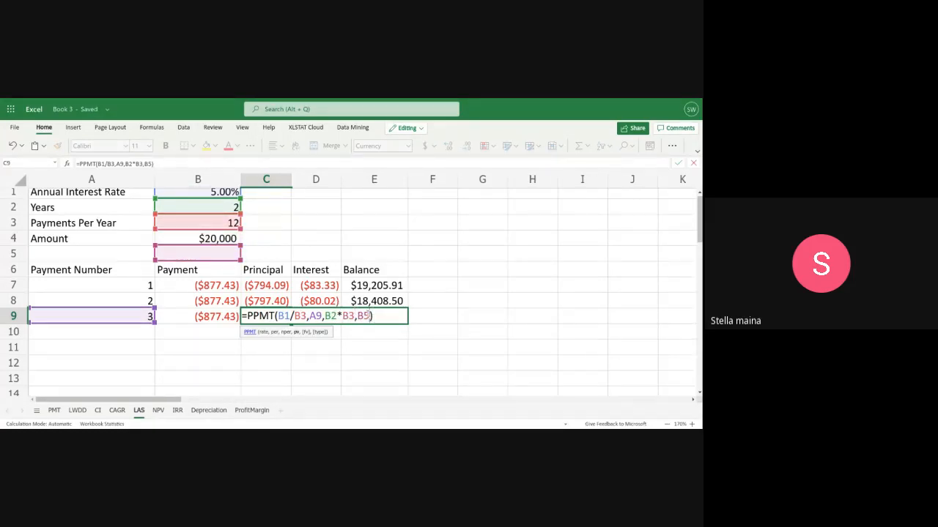
key(BackSpace)
text(4)
key(Return)
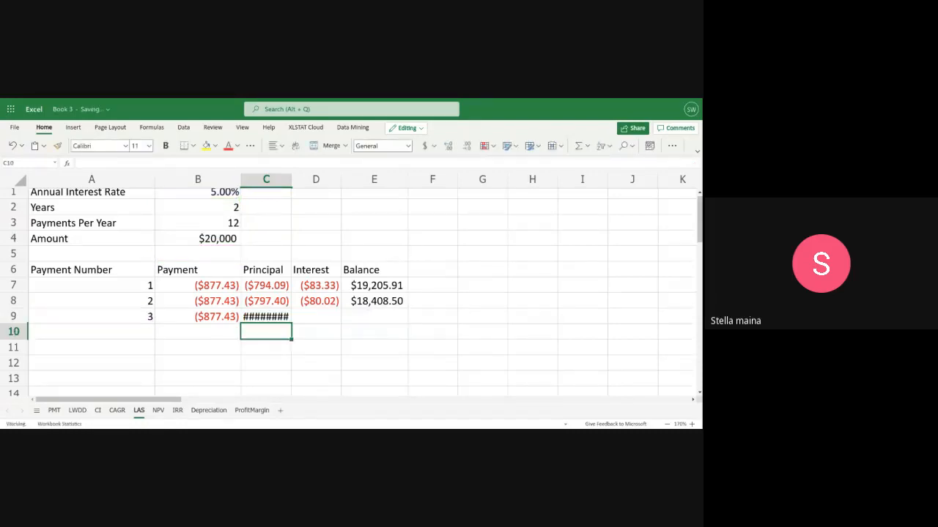
Fill the interest formula from D8 down to D9
click(315, 315)
click(335, 301)
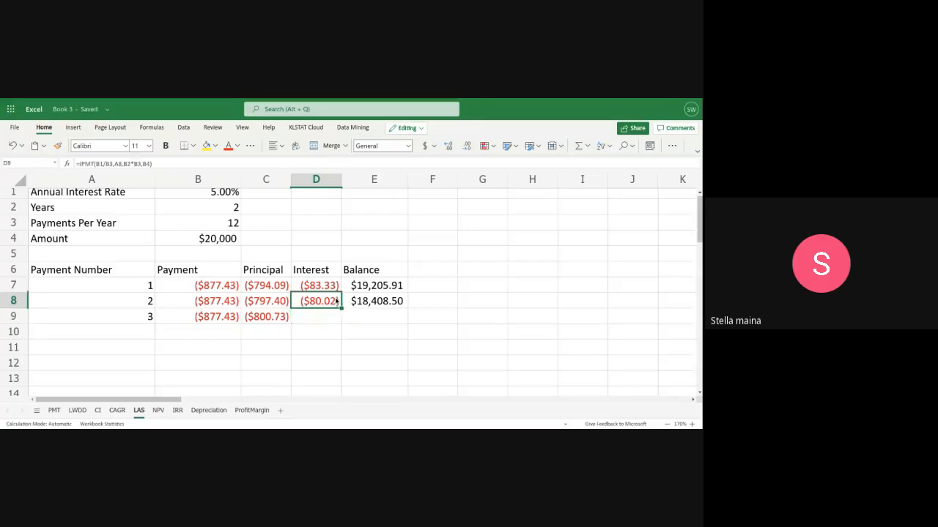
drag(340, 308, 335, 337)
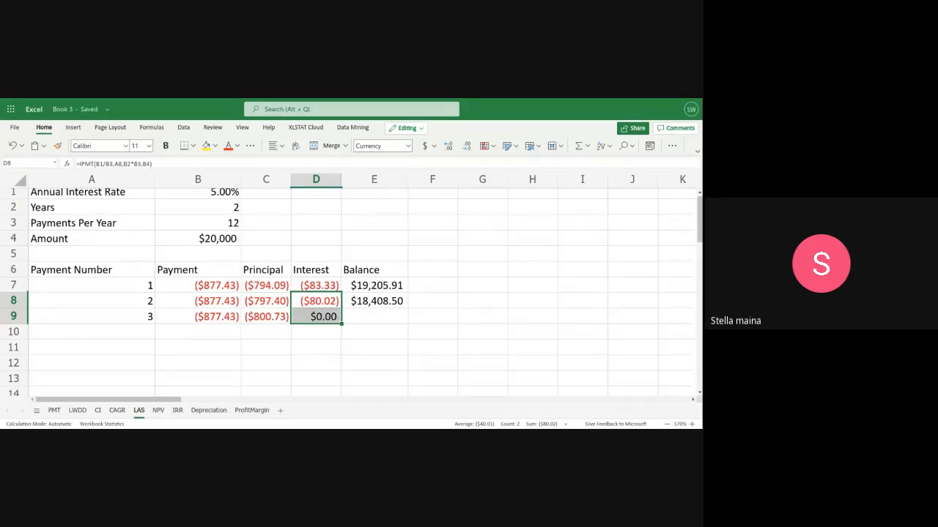
Correct the rate argument of the interest formula in D9 to B1/B3
double_click(329, 318)
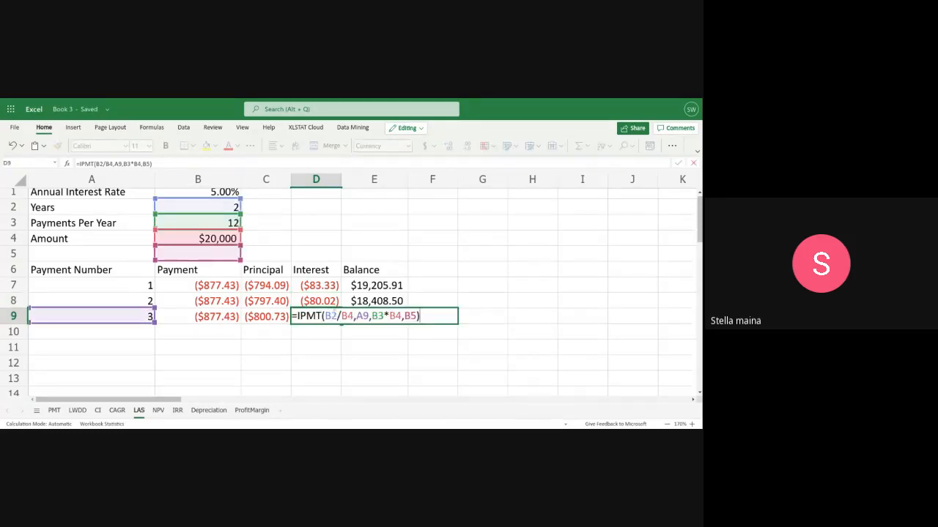
click(337, 316)
key(BackSpace)
text(1)
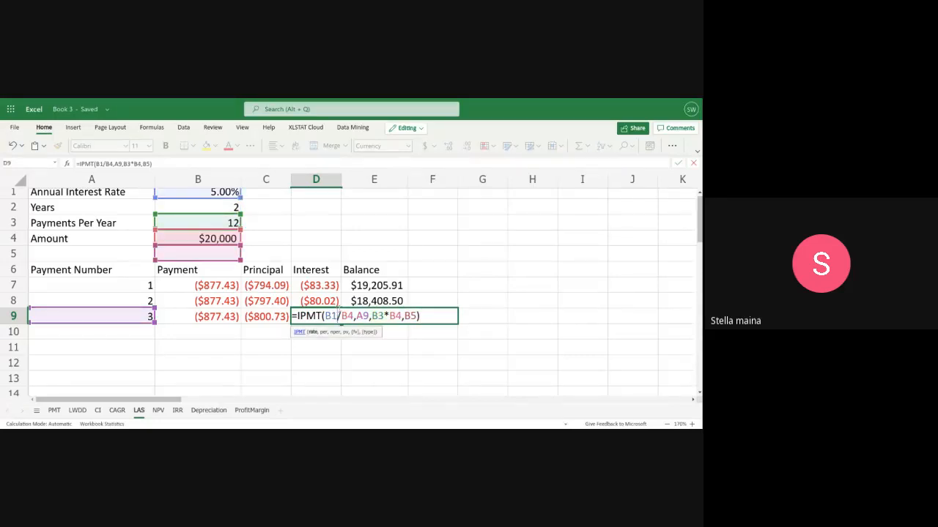
click(354, 317)
key(BackSpace)
text(3)
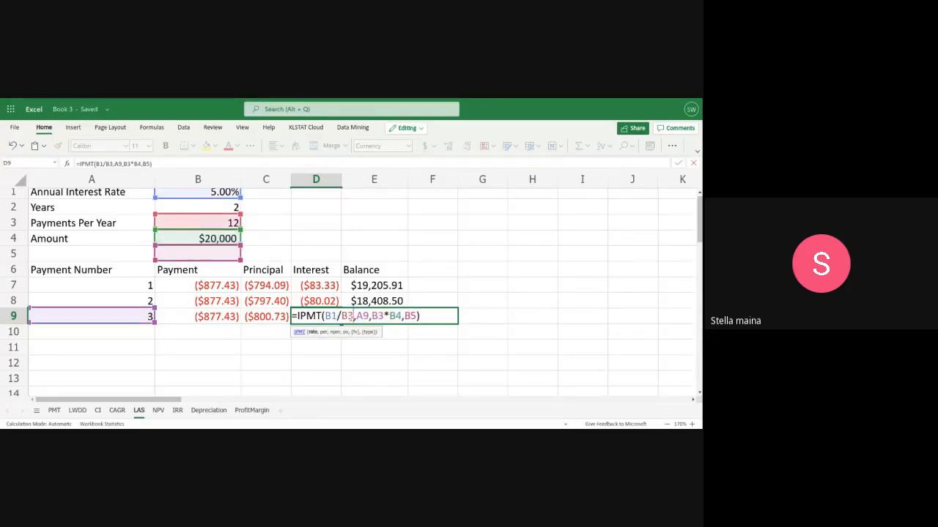
Correct the number of periods in the D9 interest formula to B2*B3 and its loan amount reference to B4
click(381, 317)
key(BackSpace)
text(2)
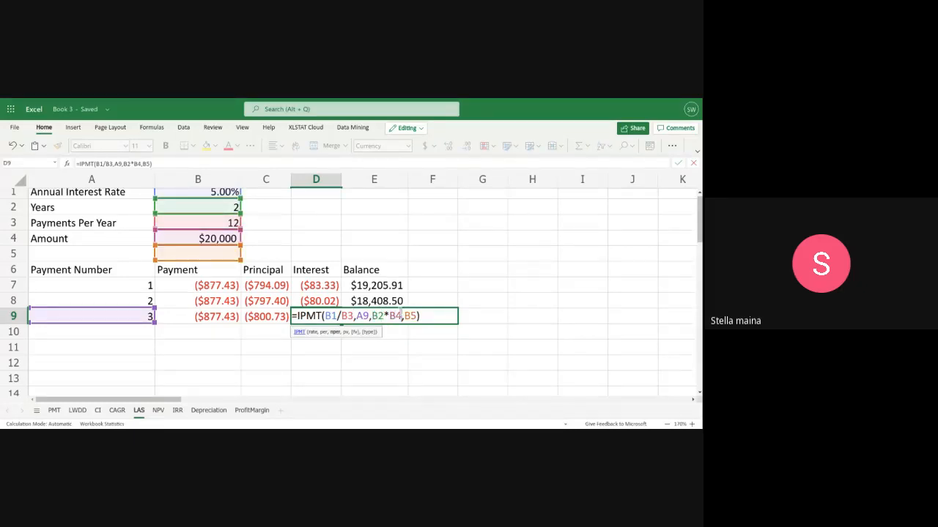
click(400, 315)
key(BackSpace)
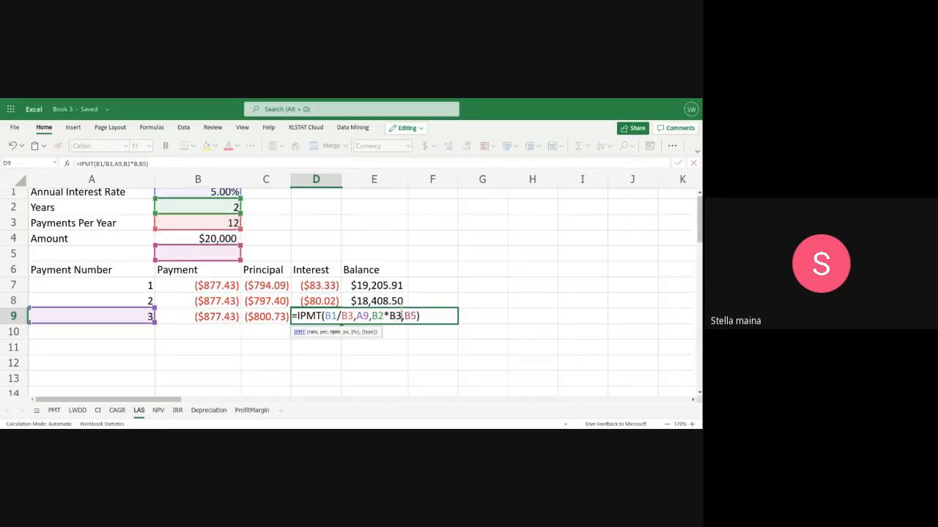
text(3)
key(BackSpace)
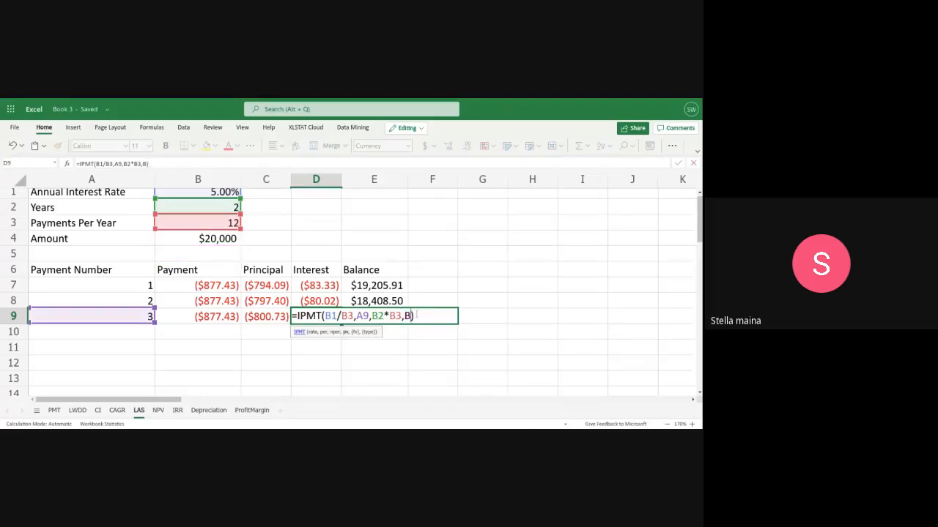
text(4)
key(Return)
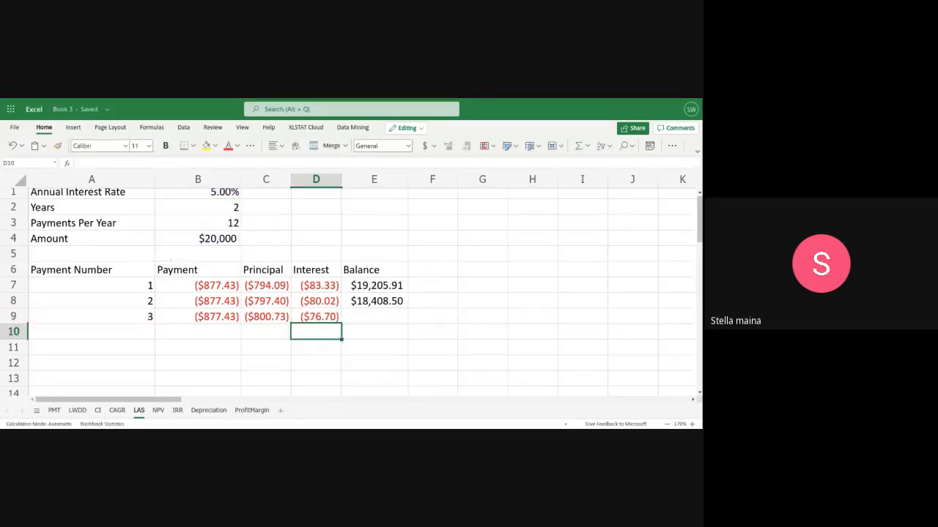
Enter the third payment's balance formula =E8 + C9 in E9
click(383, 314)
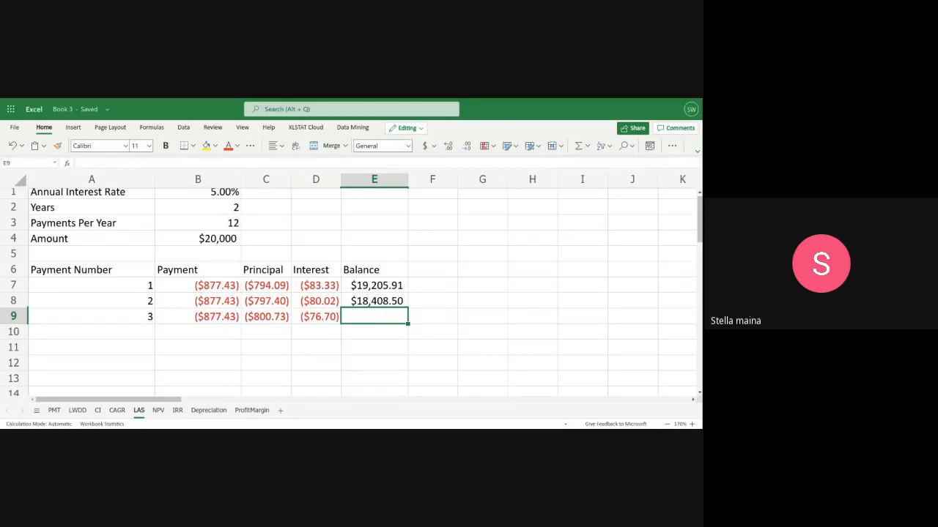
text(=)
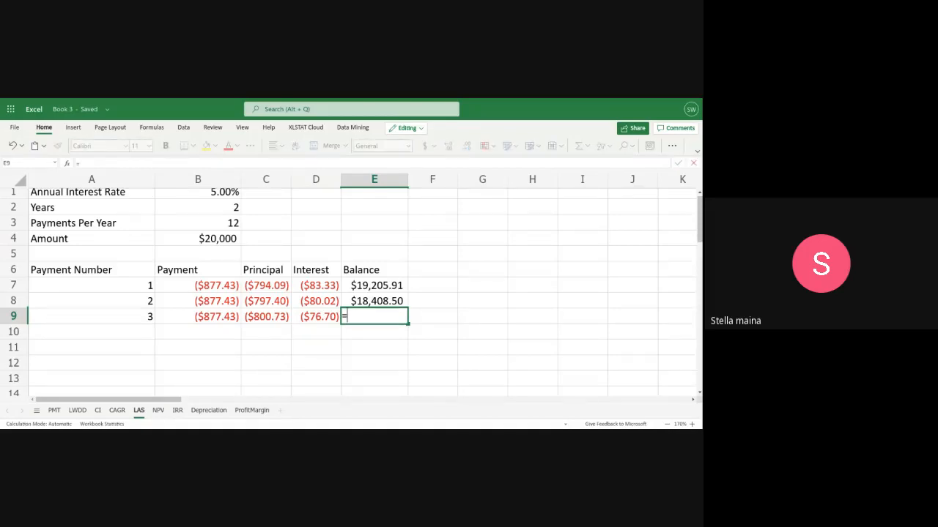
text(E)
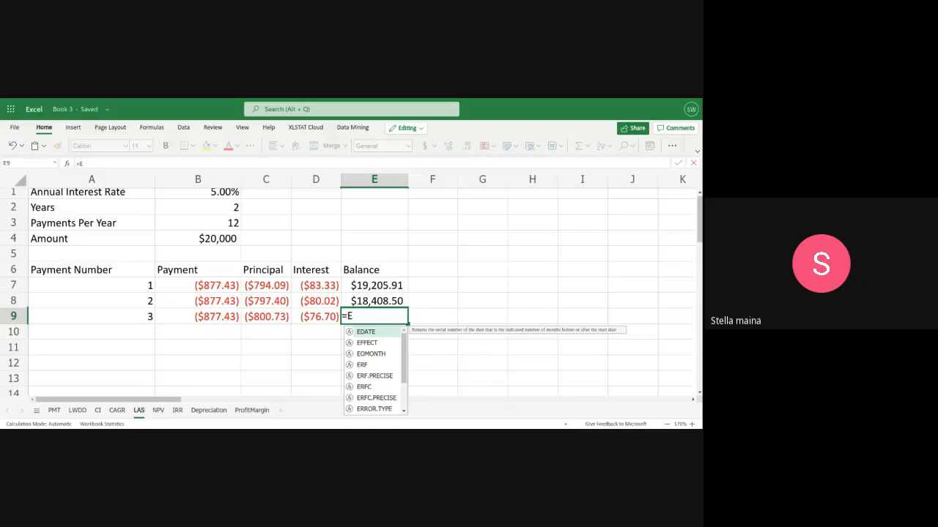
text(8)
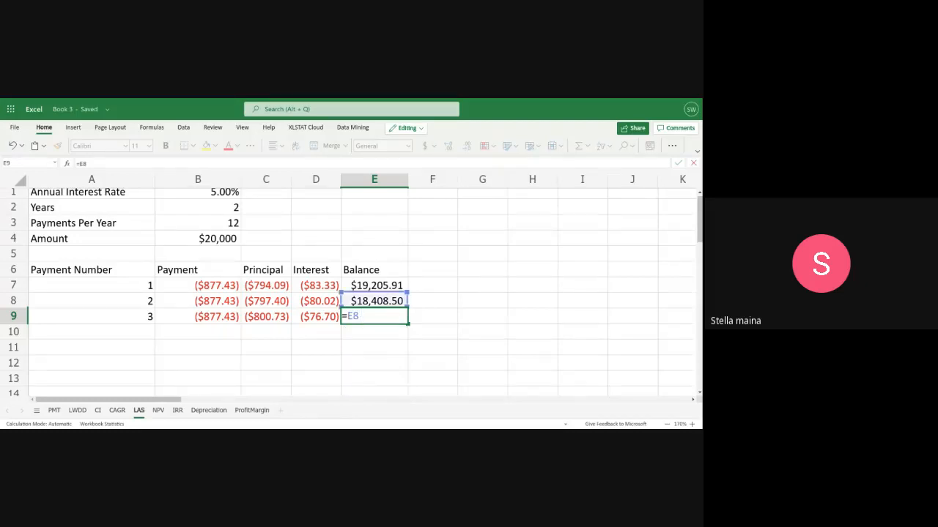
text( +)
text(C9)
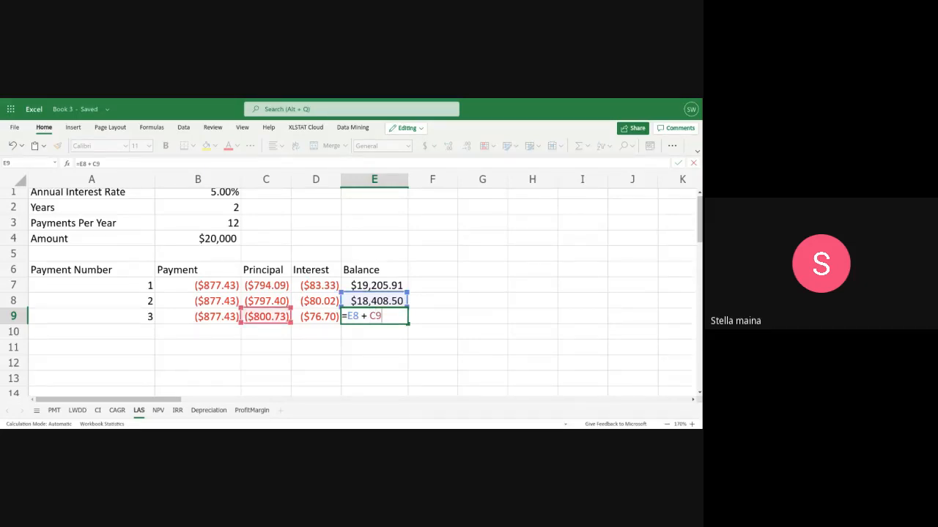
key(Return)
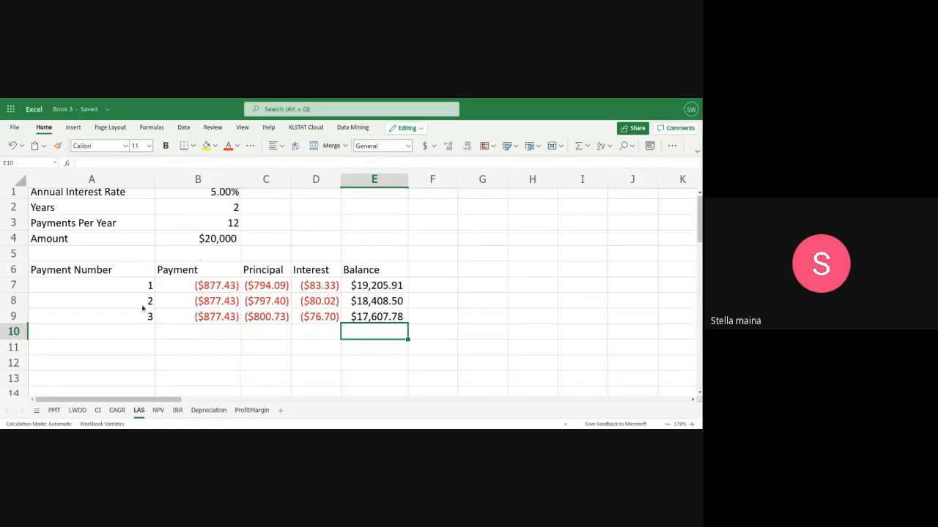
Try extending the payment numbers to A10 by filling from A9 and from A8, undoing each fill
click(122, 332)
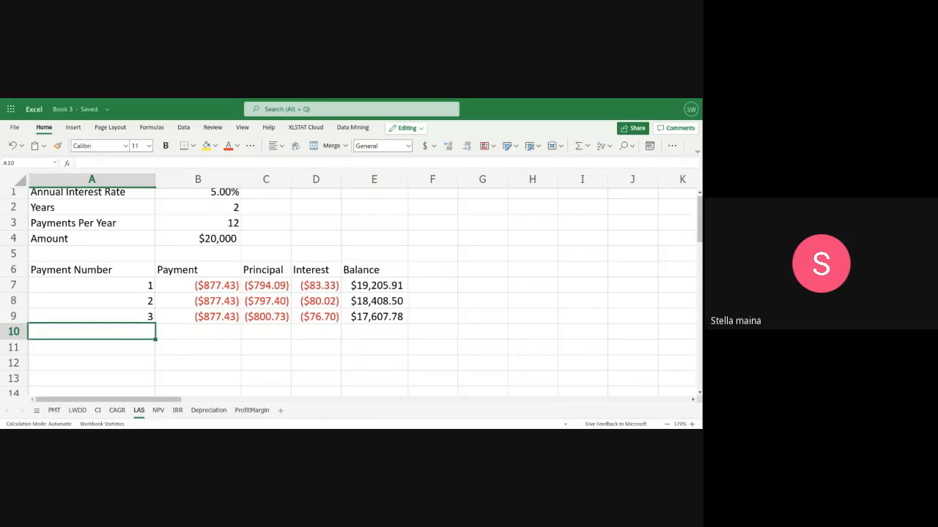
click(116, 321)
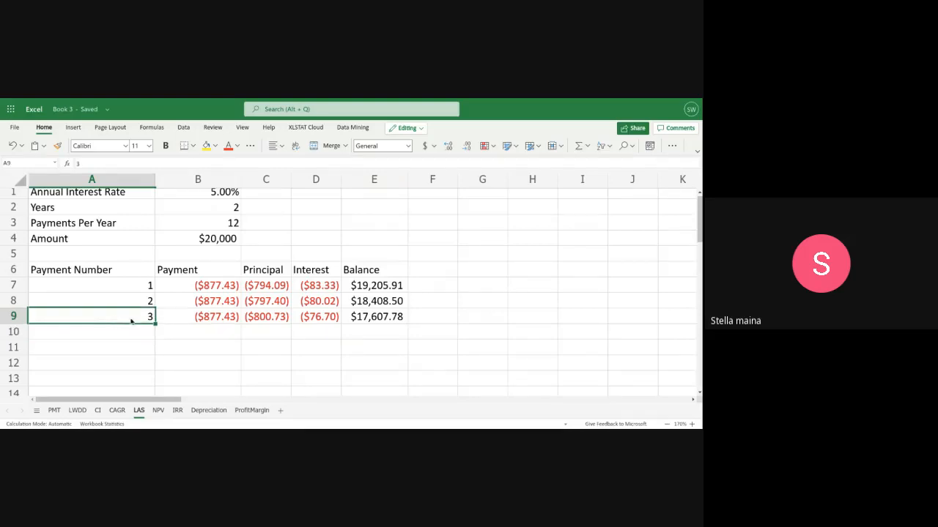
drag(155, 323, 151, 342)
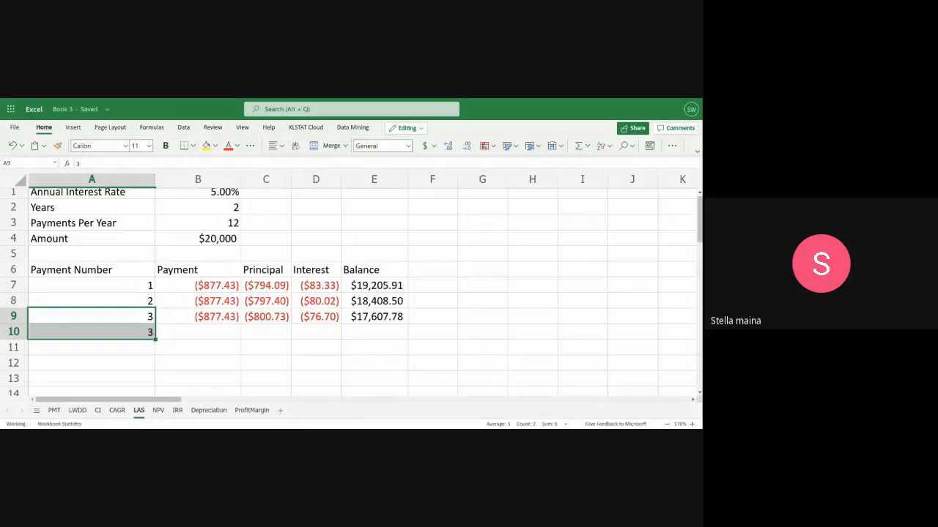
key(ctrl+z)
click(139, 300)
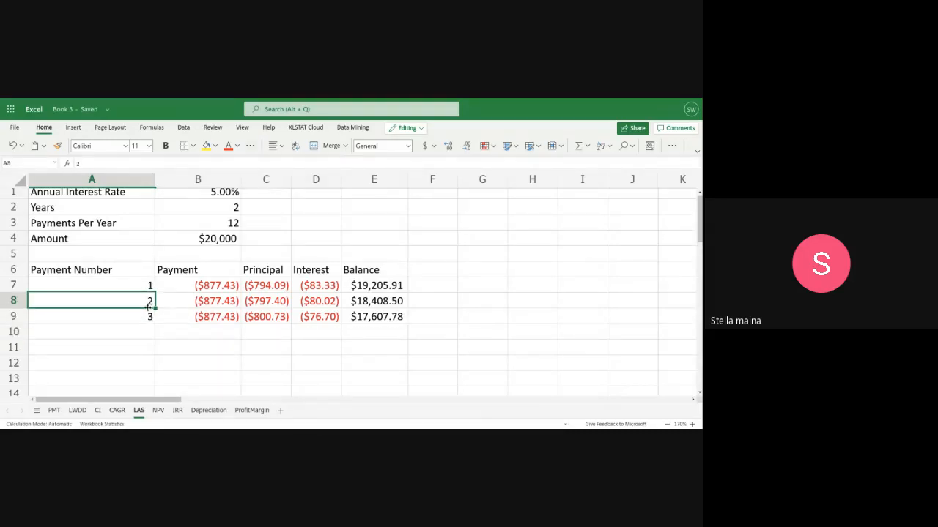
drag(154, 308, 150, 331)
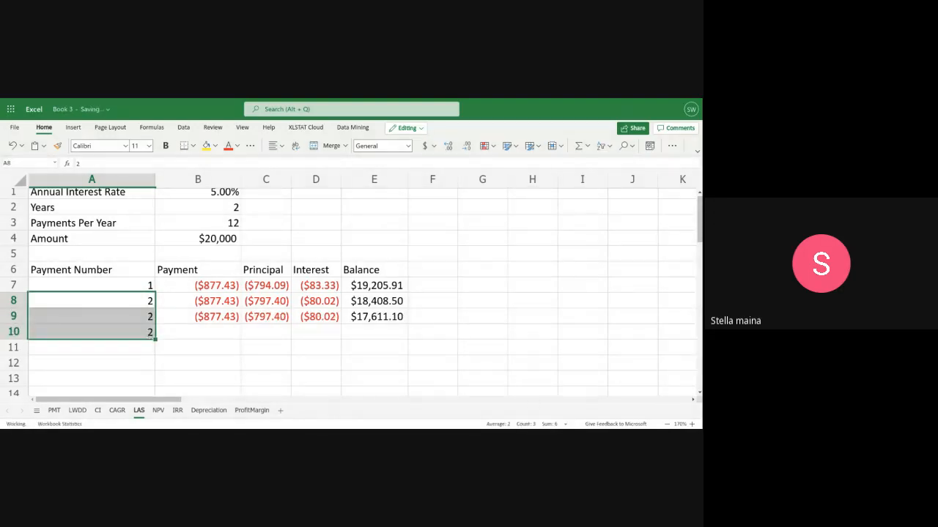
key(ctrl+z)
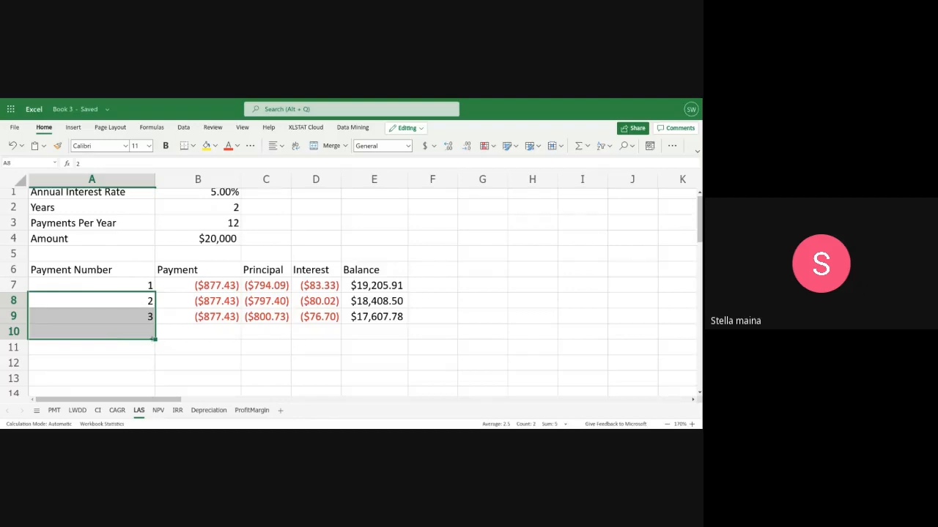
Try extending the payment numbers from A8:A10 down to A13, and undo both that fill and the balance entry in E9
drag(154, 339, 154, 385)
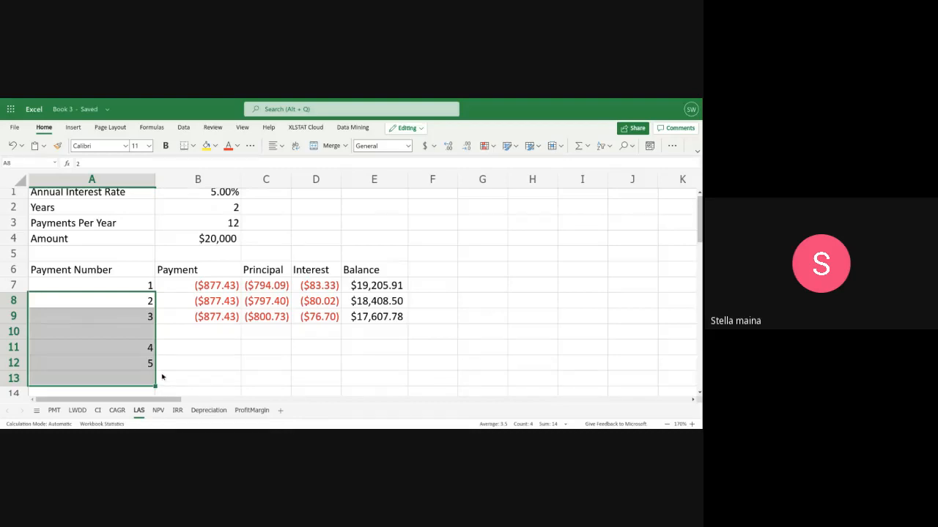
key(ctrl+z)
key(ctrl+z)
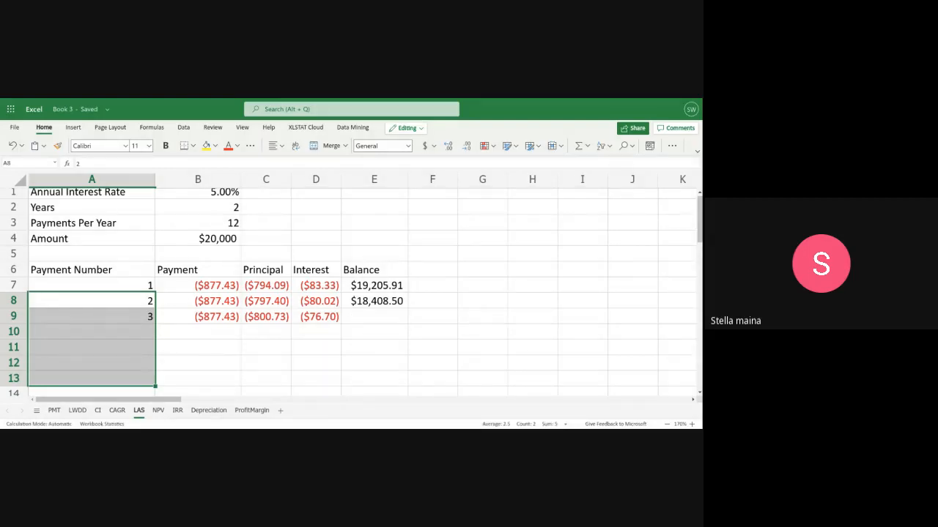
Undo the interest formula correction in D9, and redo it together with the balance formula in E9
click(16, 149)
click(21, 147)
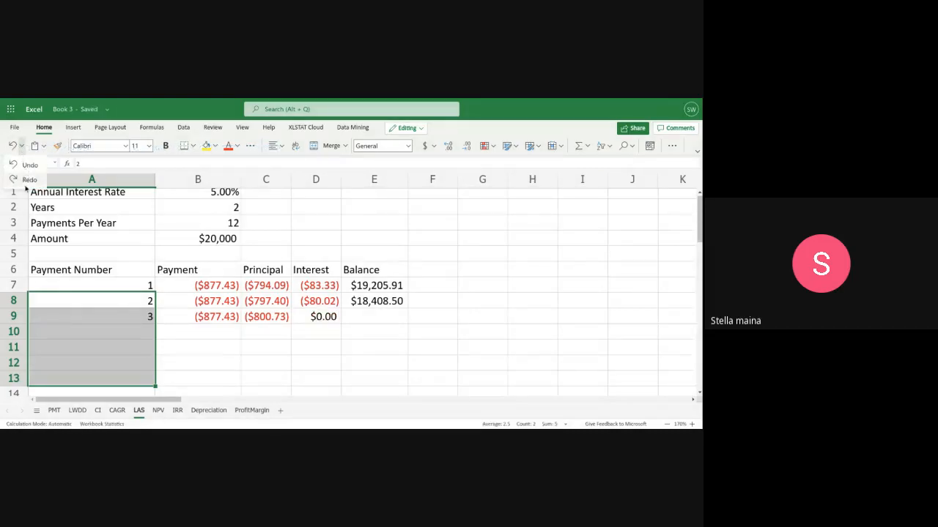
click(27, 180)
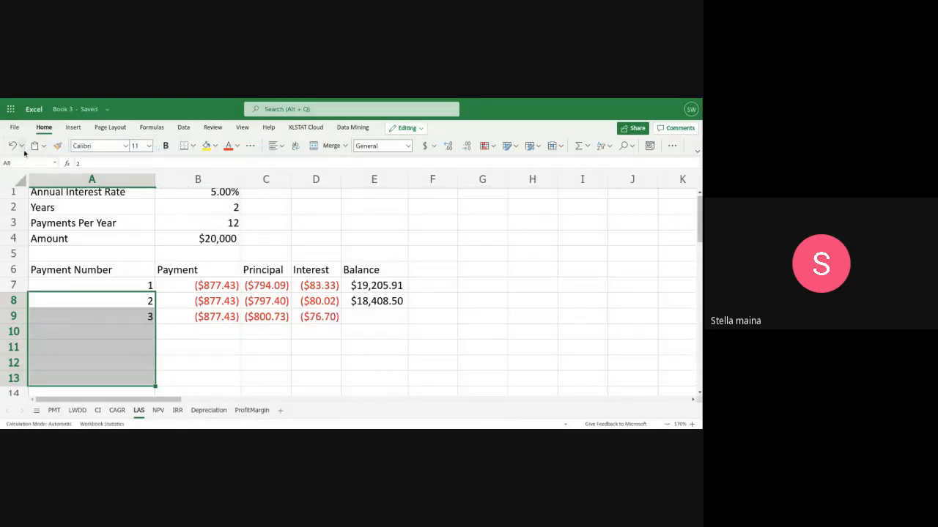
click(22, 147)
click(27, 180)
click(141, 299)
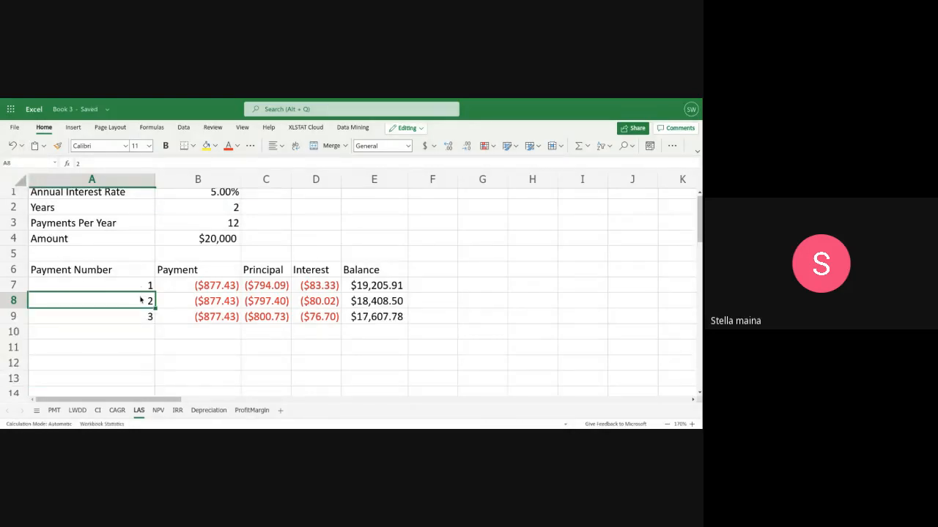
Try extending the payment numbers down to A11 by filling from A7 and from A8, undoing each fill
click(145, 285)
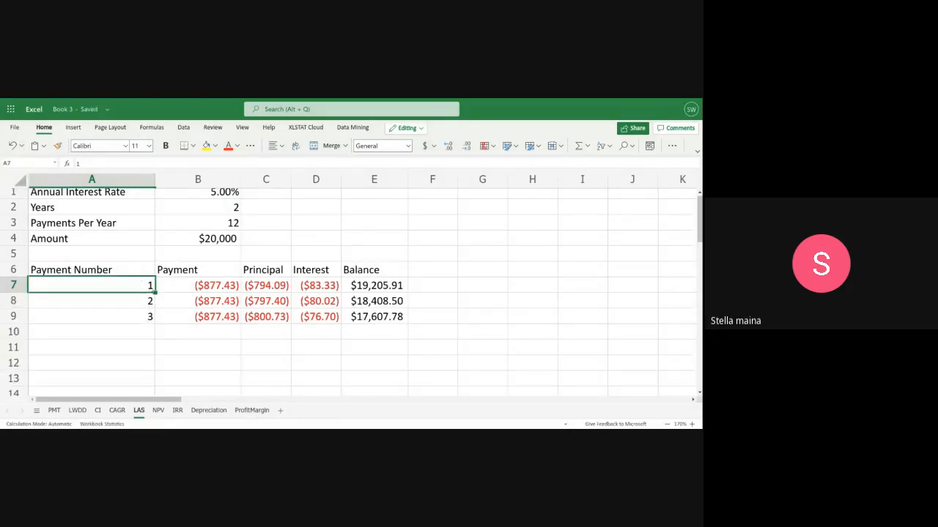
drag(145, 285, 142, 353)
key(ctrl+d)
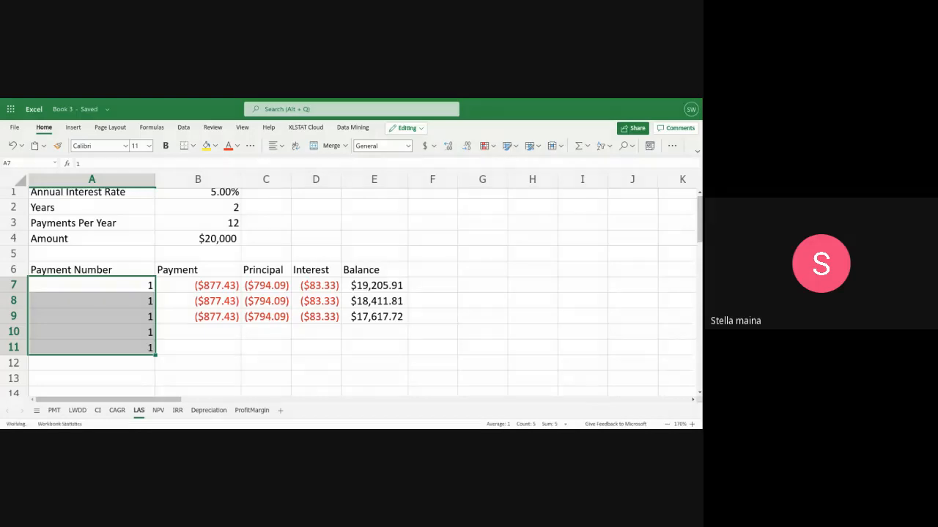
key(ctrl+z)
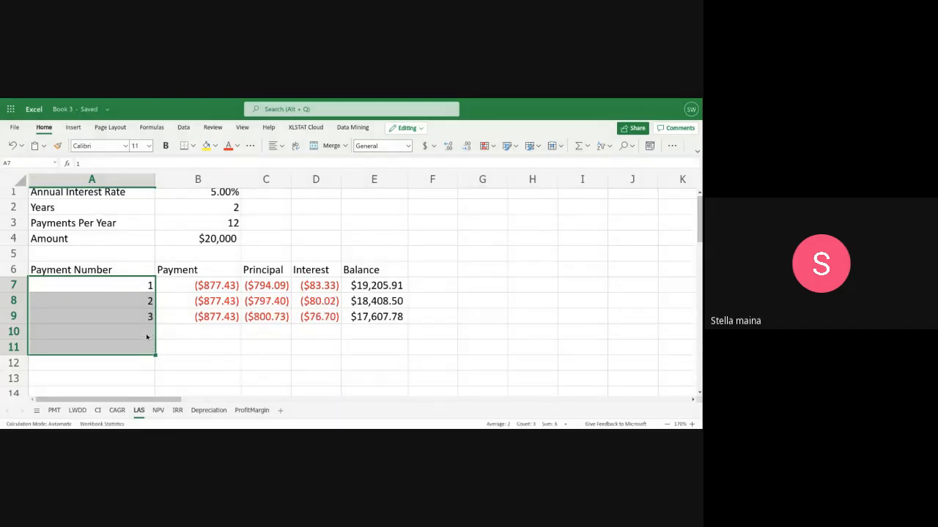
click(146, 337)
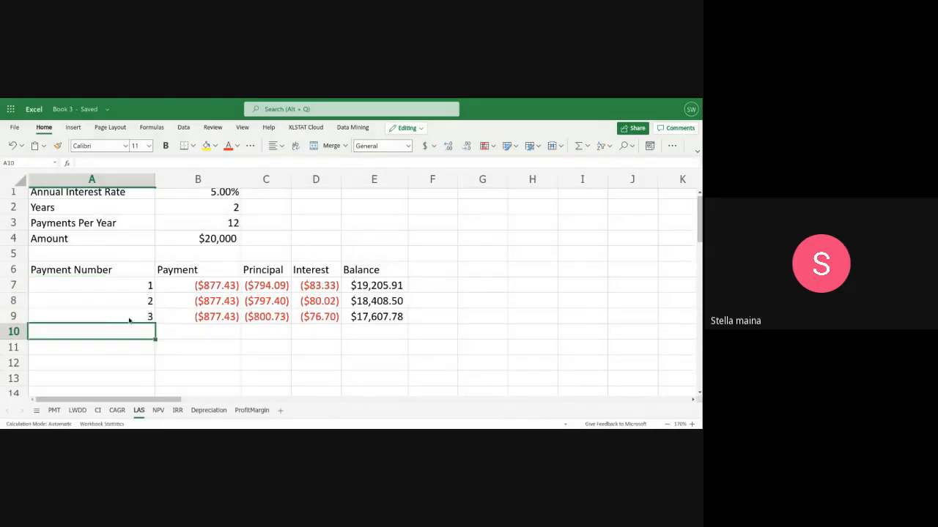
click(131, 306)
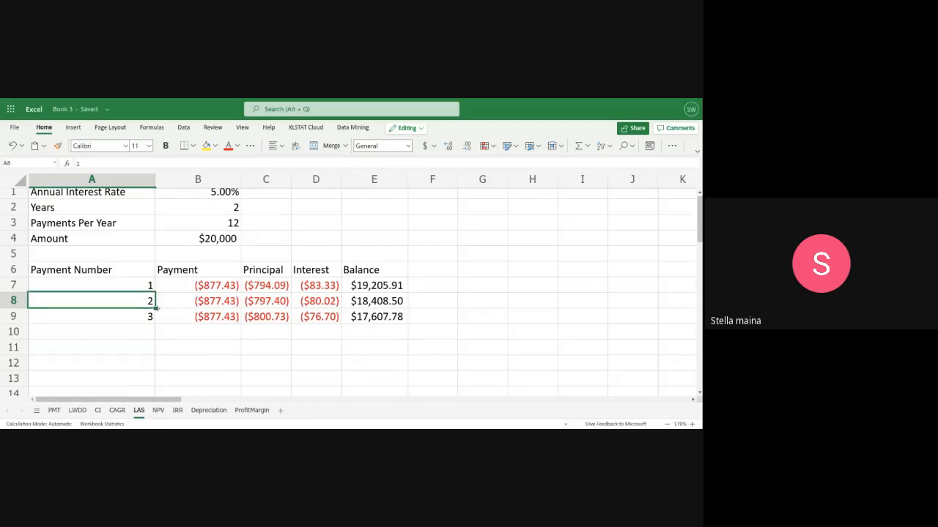
drag(156, 308, 149, 347)
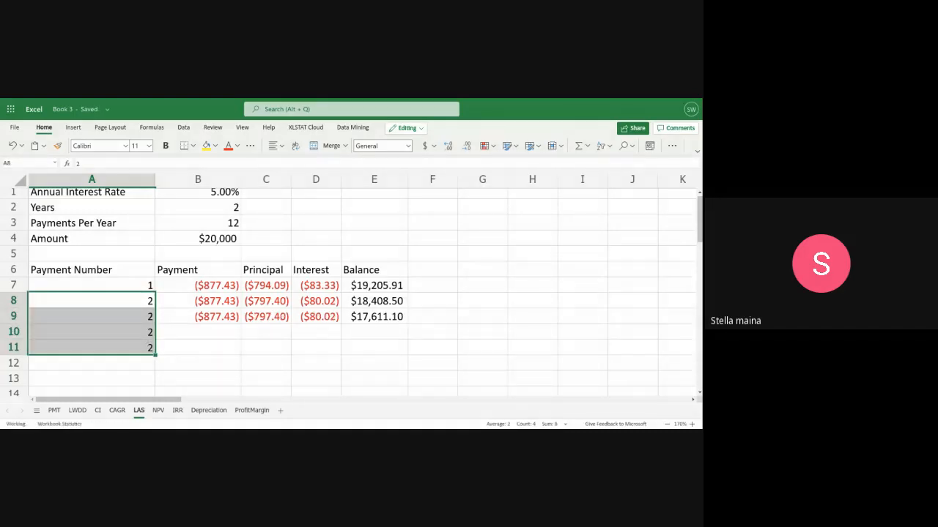
key(ctrl+z)
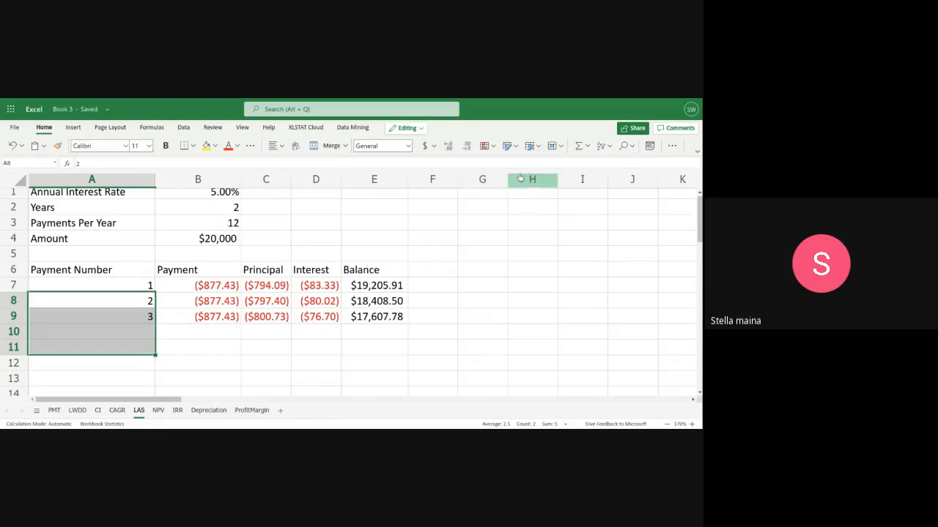
Look through the formatting, cell style, sorting and insert commands, and expand the ribbon to its full layout
click(553, 147)
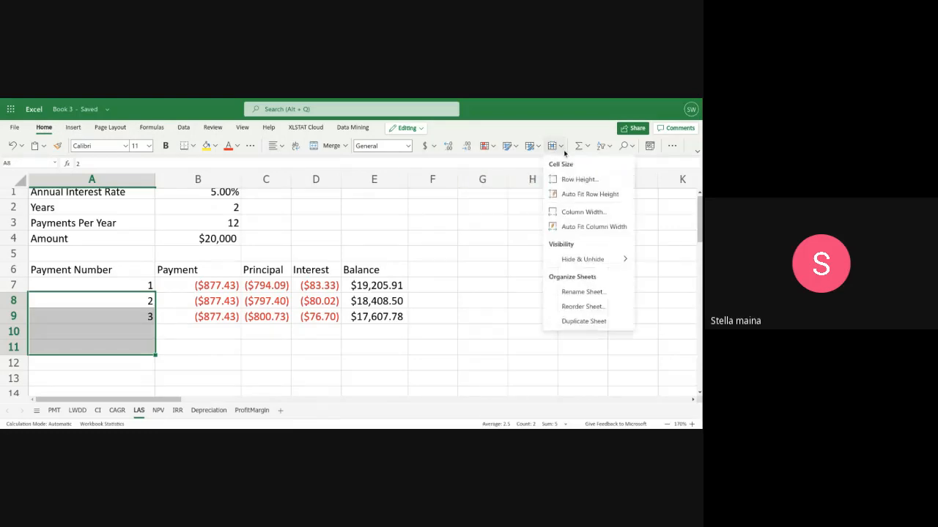
click(493, 149)
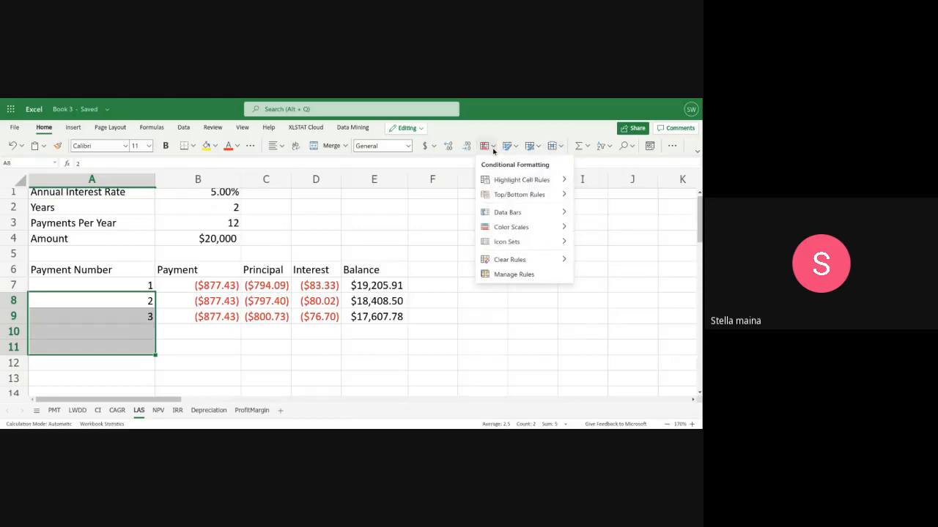
click(516, 149)
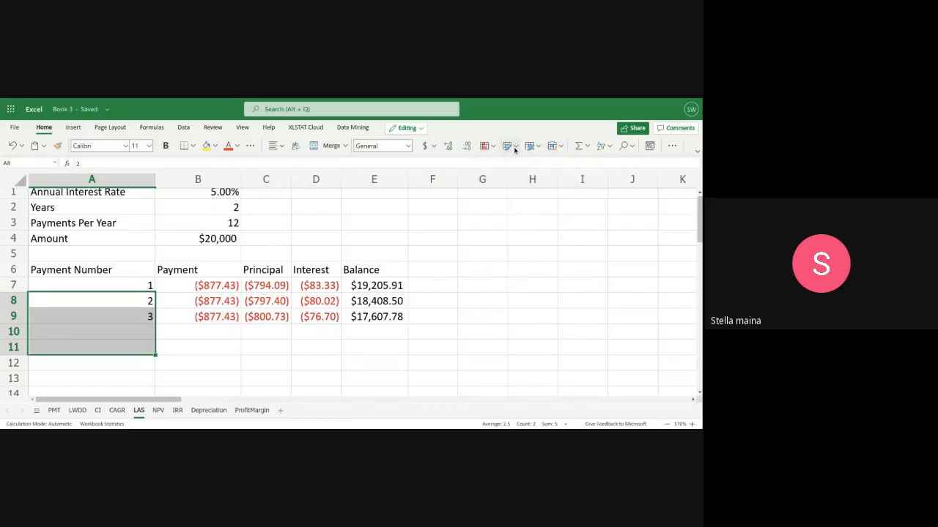
click(515, 149)
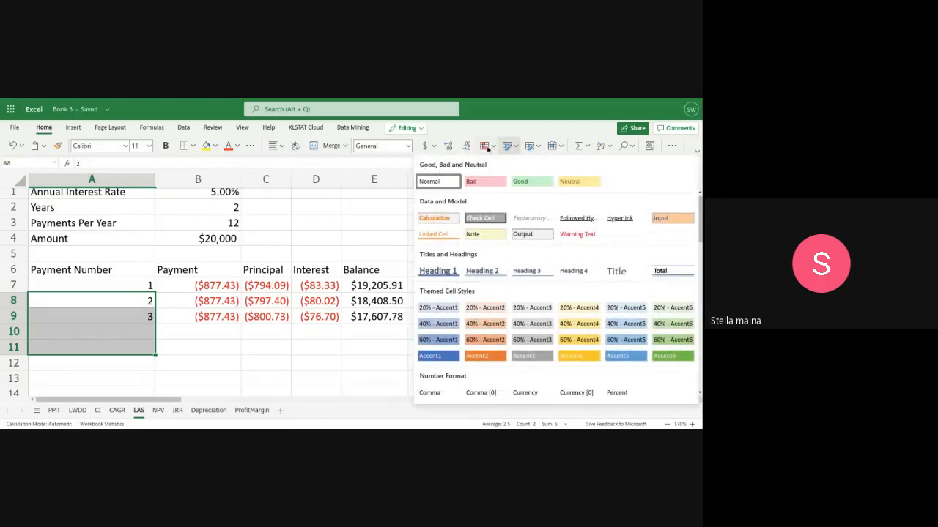
click(602, 146)
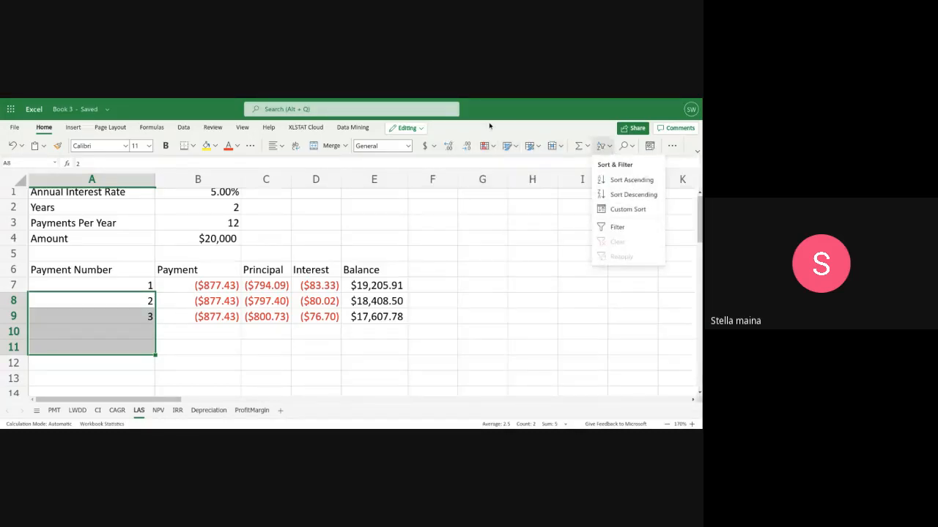
click(489, 126)
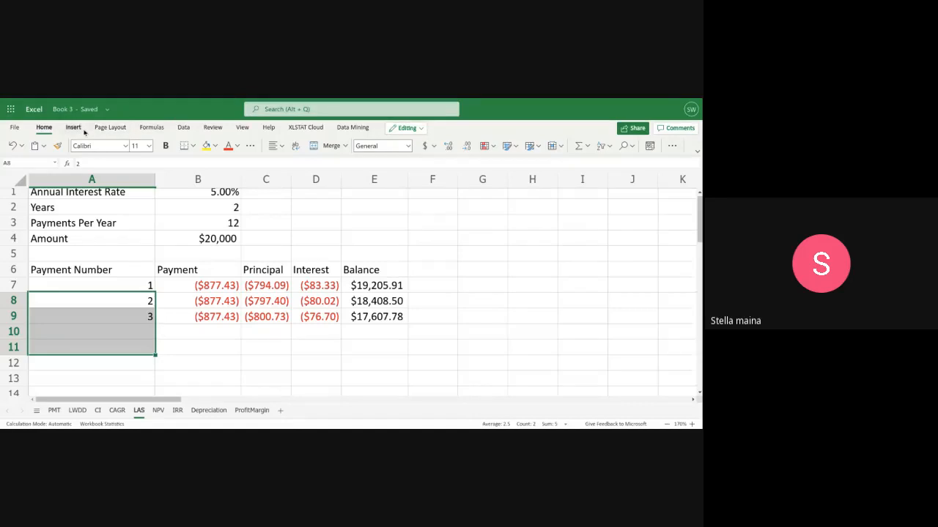
click(14, 127)
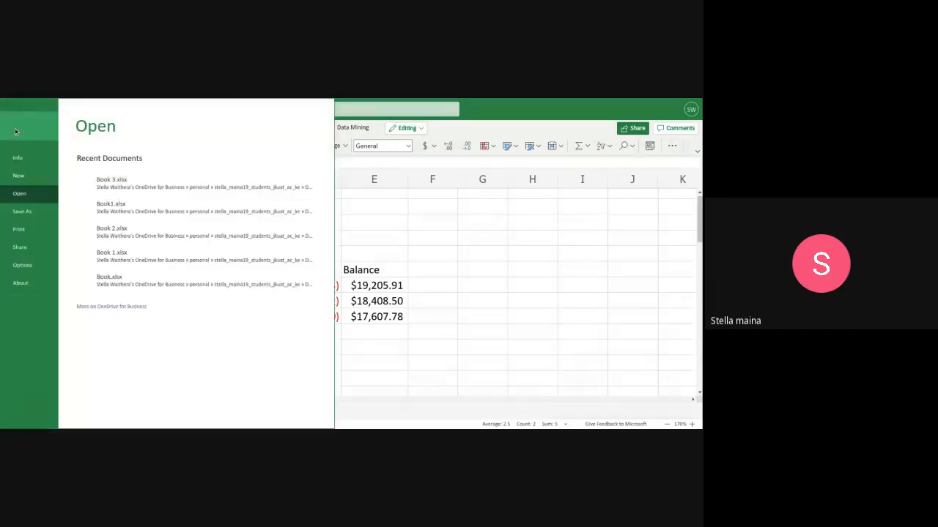
click(17, 125)
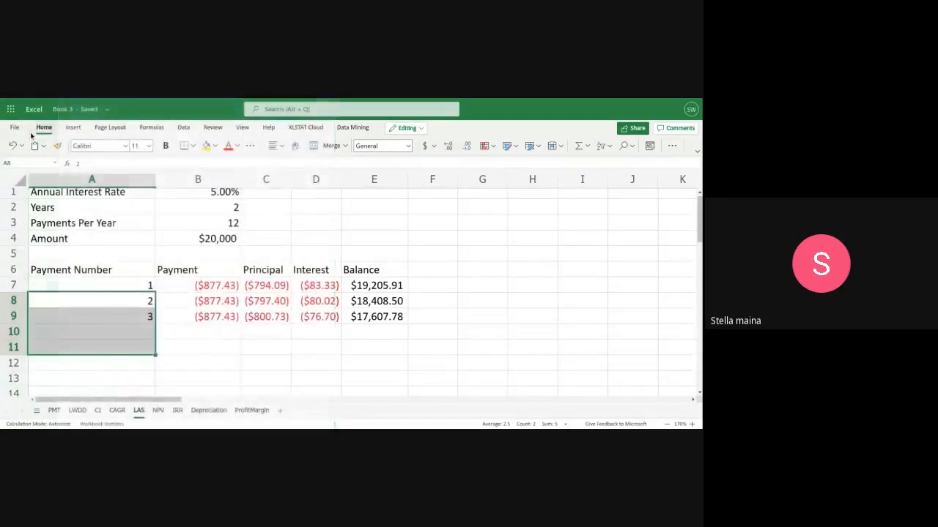
click(72, 128)
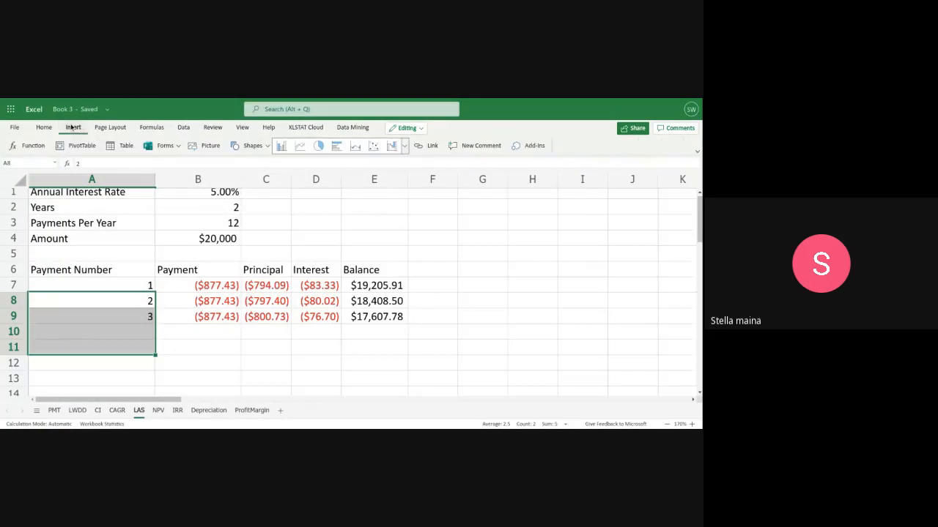
click(43, 127)
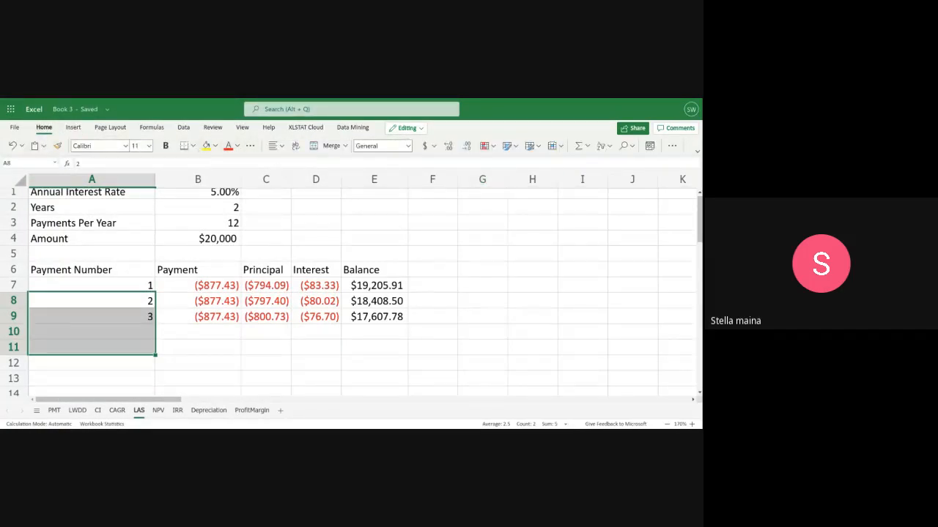
click(698, 151)
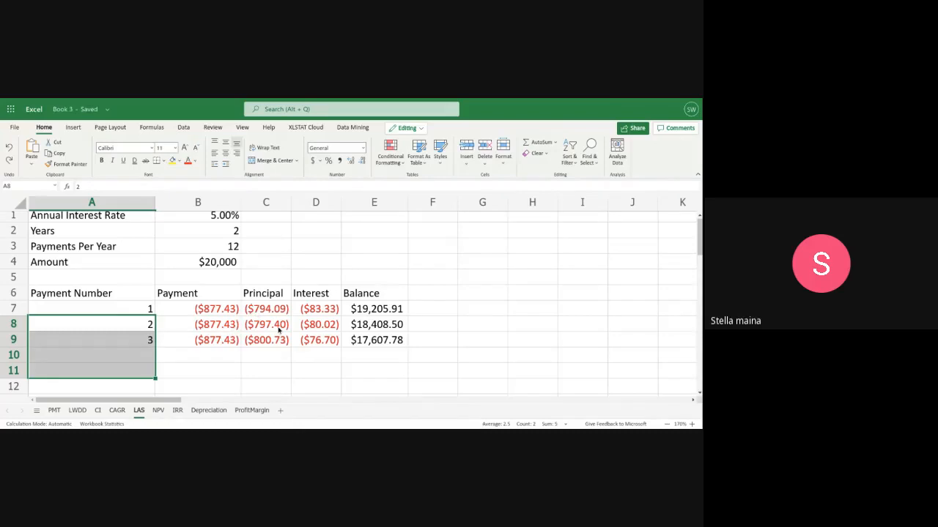
Try filling the payment numbers down to A11 from A9 and again from A7, undoing each fill
drag(143, 342, 152, 366)
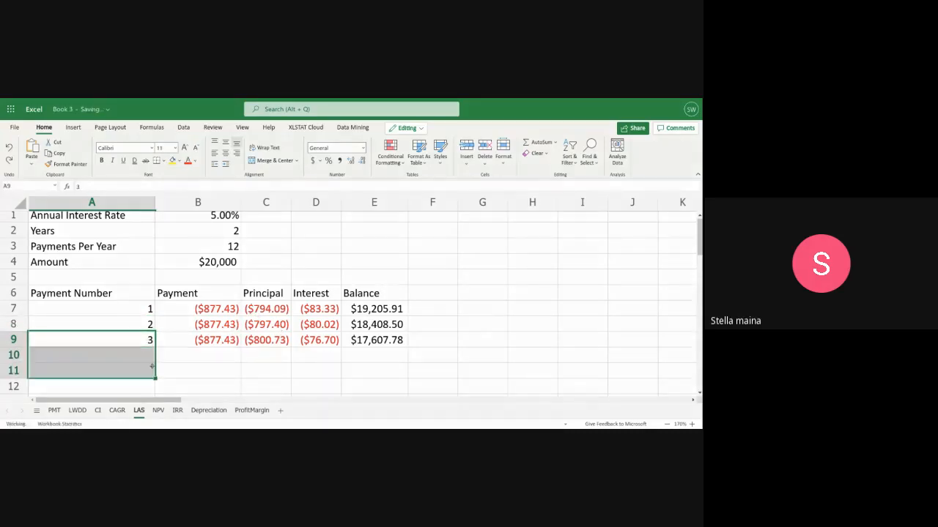
key(ctrl+d)
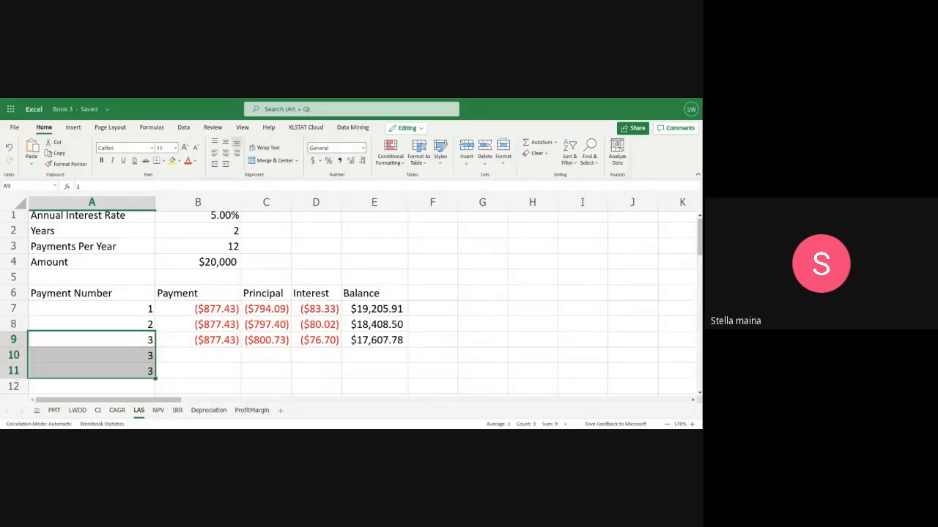
key(ctrl+z)
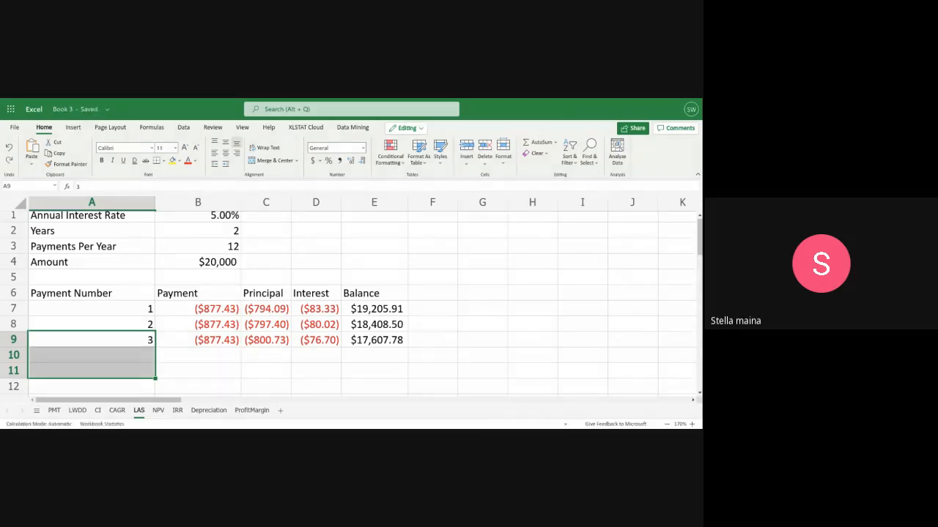
right_click(145, 364)
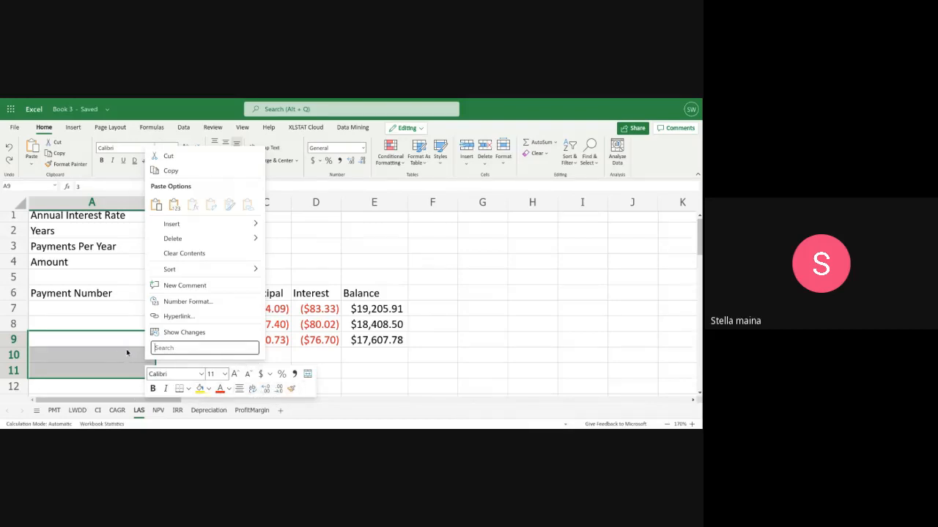
key(Escape)
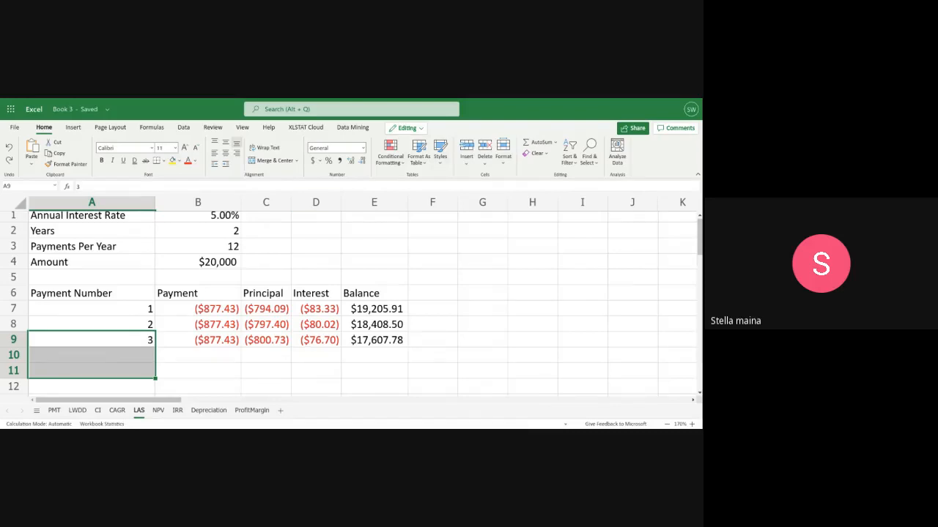
click(117, 312)
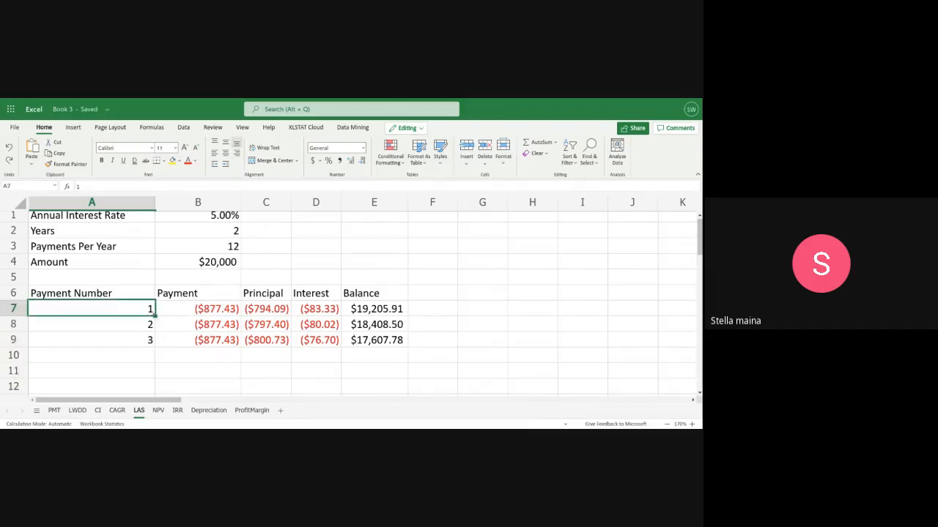
drag(156, 317, 139, 374)
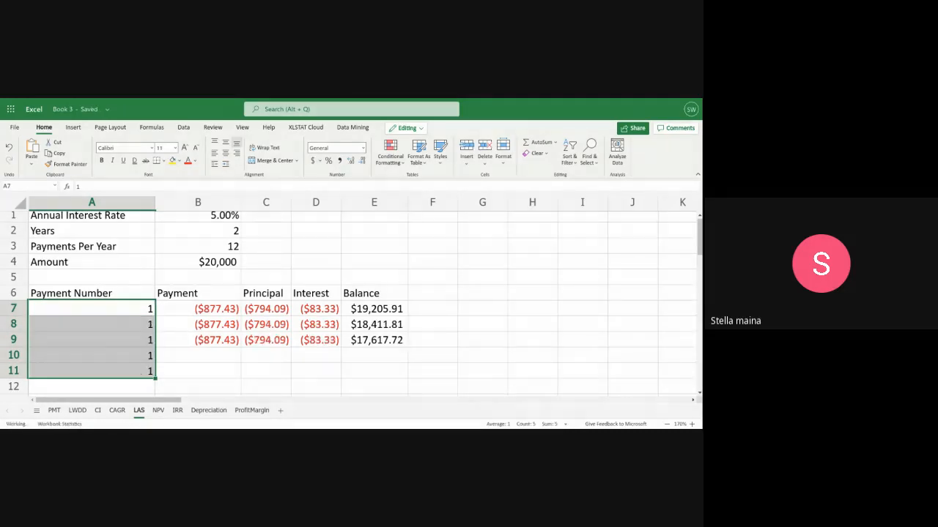
key(ctrl+z)
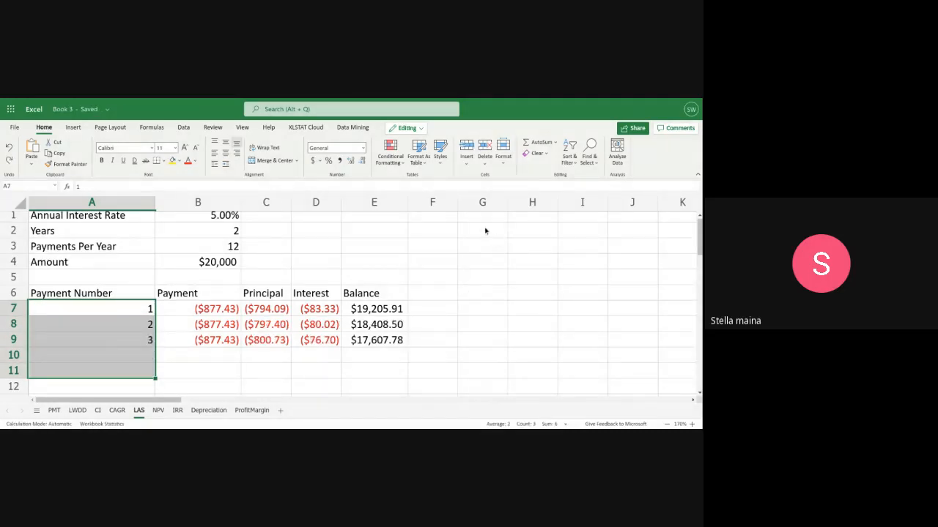
Enter the test series 1, 2 and 3 in cells G1 to G3
click(484, 231)
scroll(366, 294, up, 1)
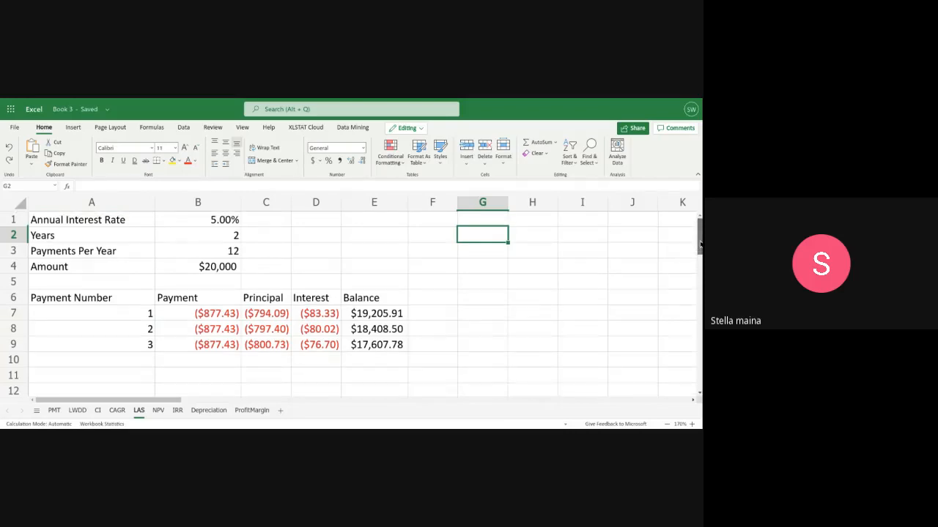
click(494, 225)
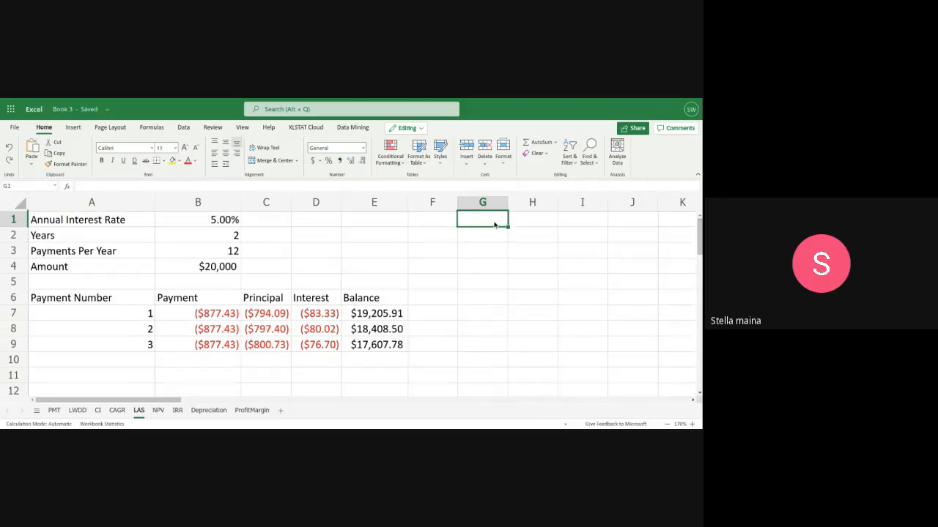
text(1)
click(489, 240)
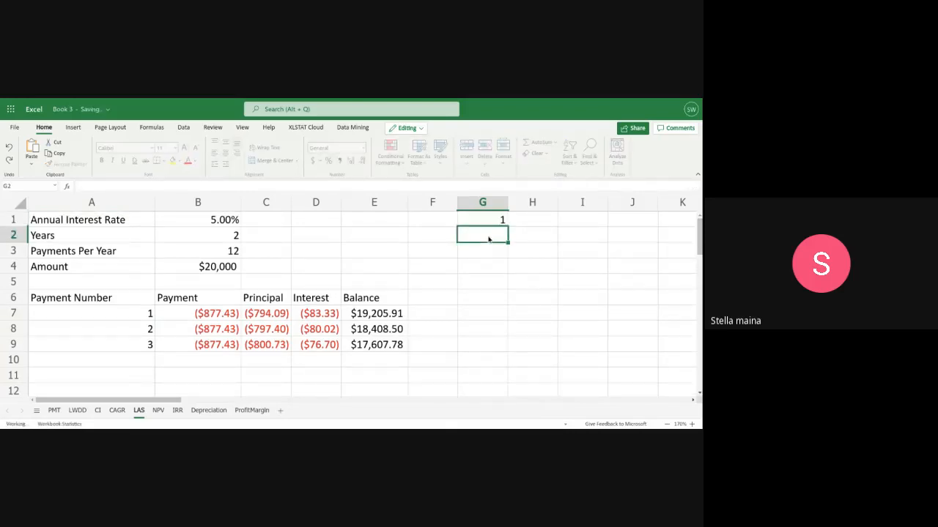
text(2)
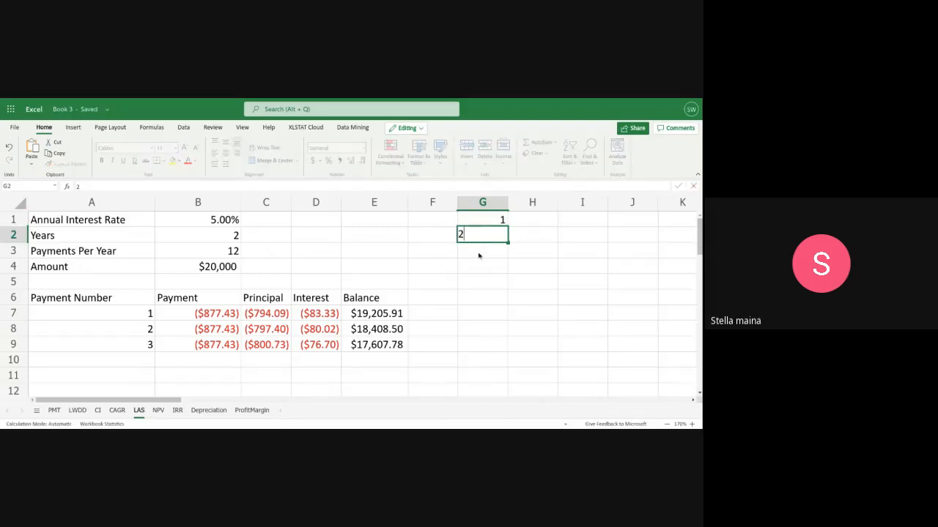
click(479, 254)
text(3)
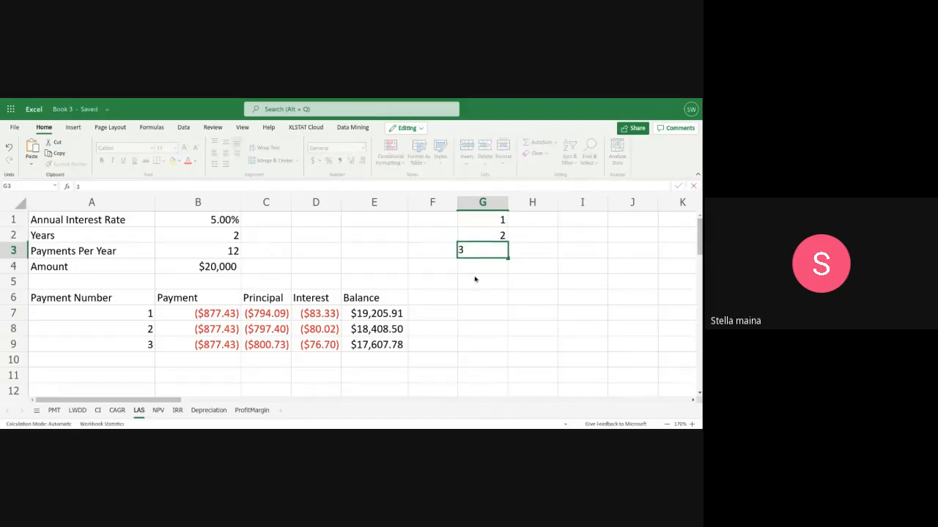
click(477, 269)
Try filling the test series from G1 down to G7 and from G2 down to G6, undoing each fill
drag(500, 219, 503, 308)
key(ctrl+d)
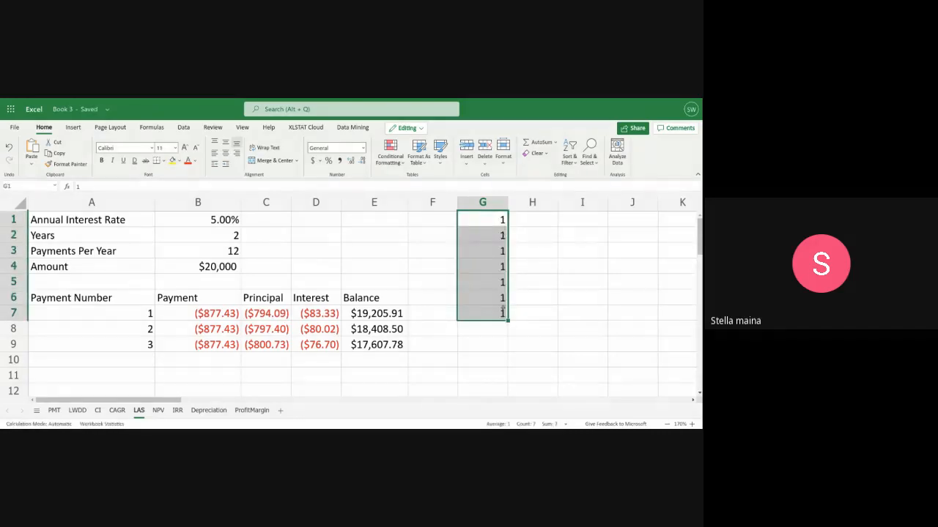
key(ctrl+z)
drag(491, 239, 501, 291)
key(ctrl+d)
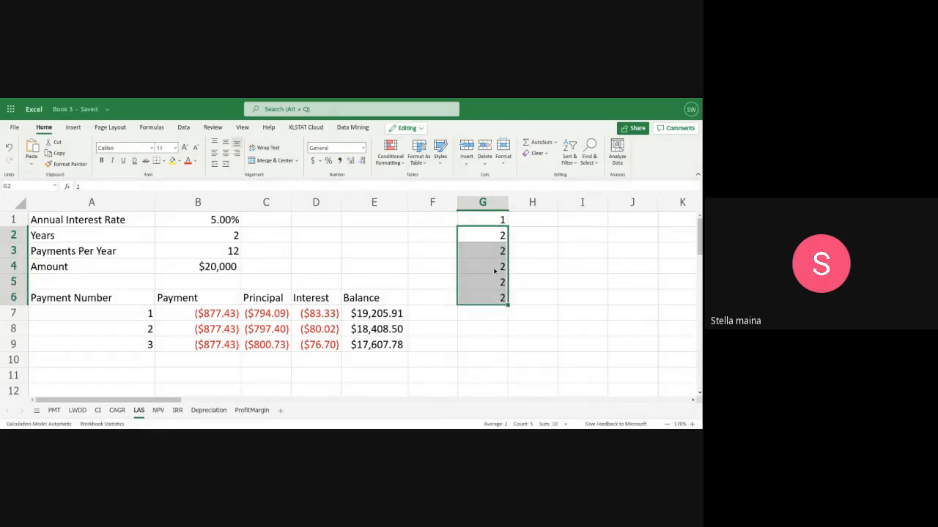
key(ctrl+z)
Fill the test series from G3 down to G7
click(502, 253)
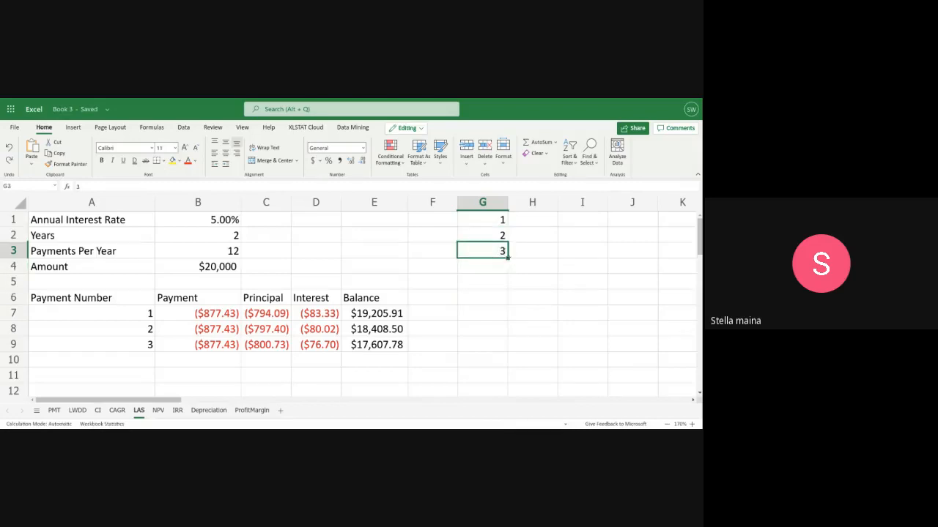
drag(507, 258, 501, 310)
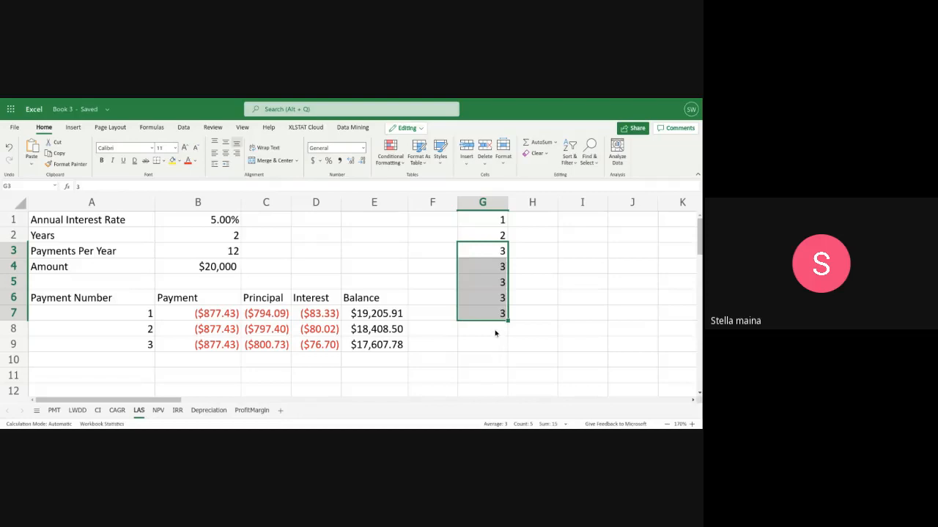
Undo the last fill of the test series and try Flash Fill on the whole of column G
key(ctrl+z)
click(483, 203)
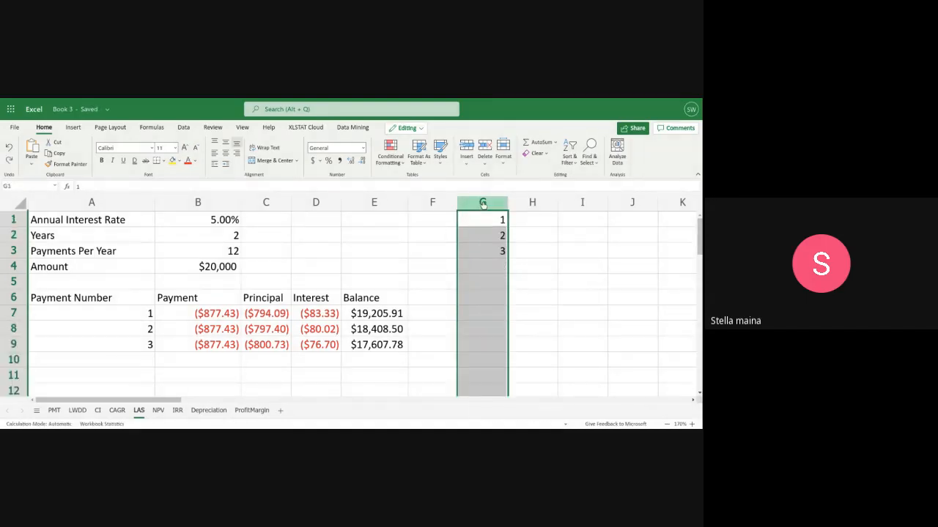
right_click(495, 271)
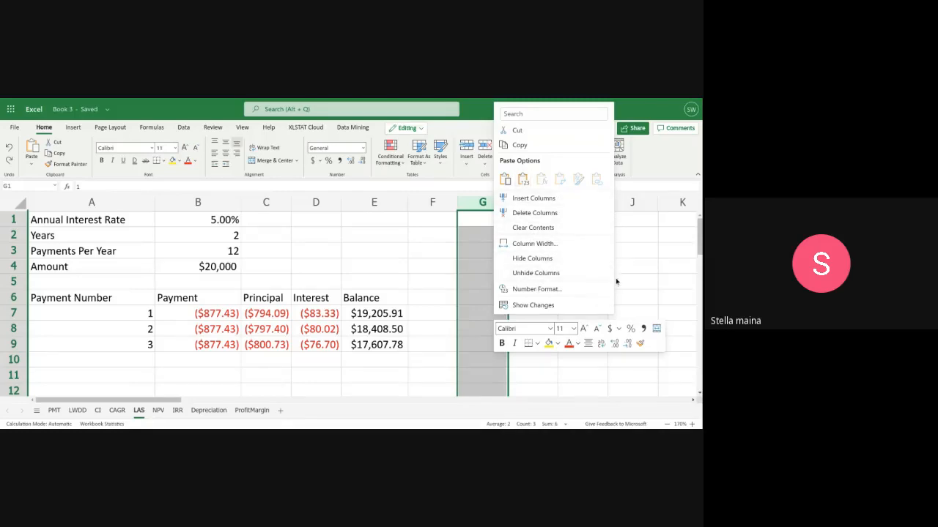
key(Escape)
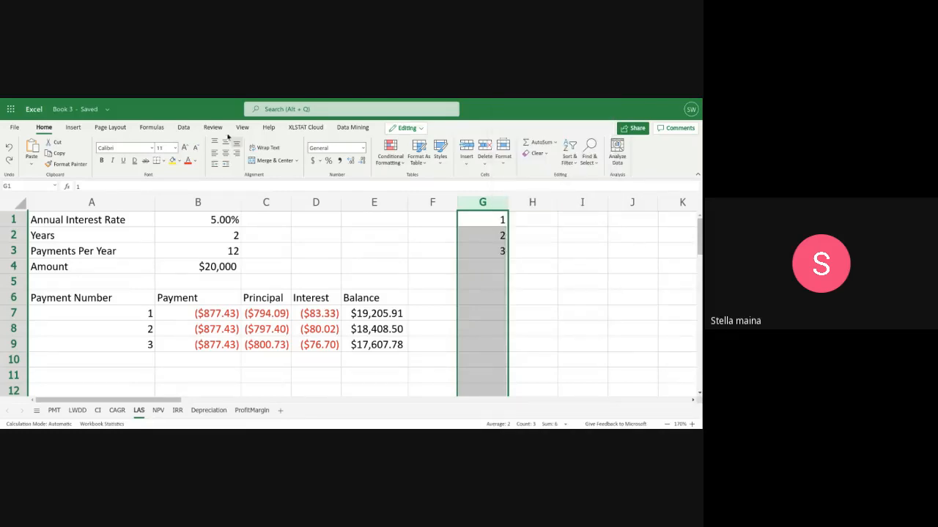
click(183, 128)
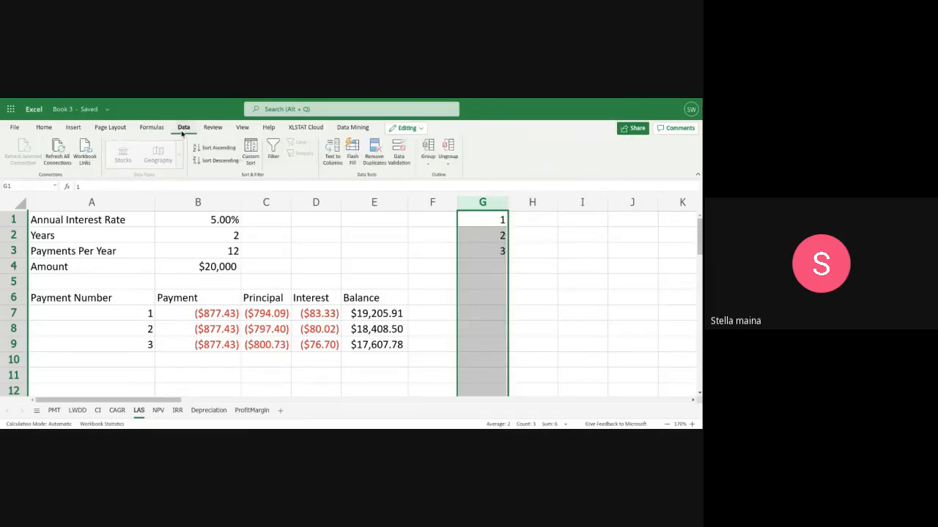
click(353, 150)
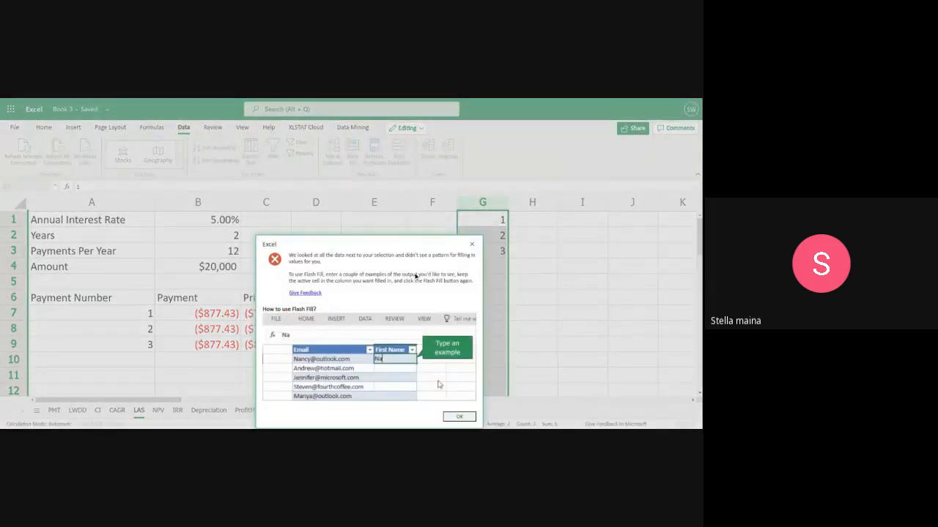
click(459, 416)
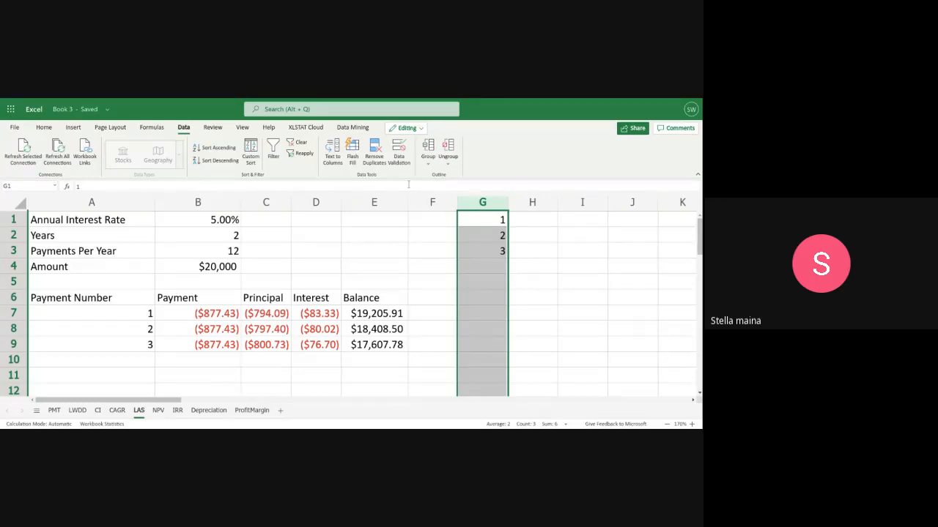
click(44, 127)
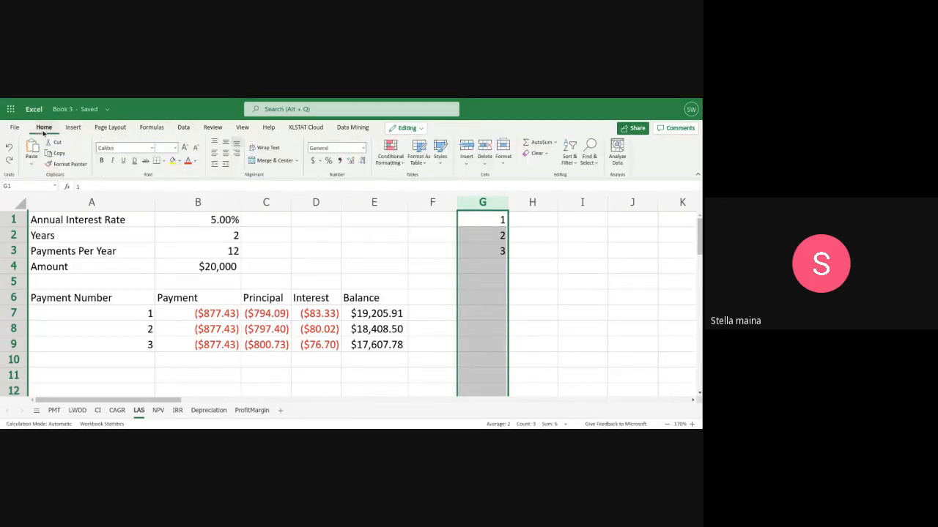
Try filling the test series from G1 down to G7, undoing the fill
click(493, 224)
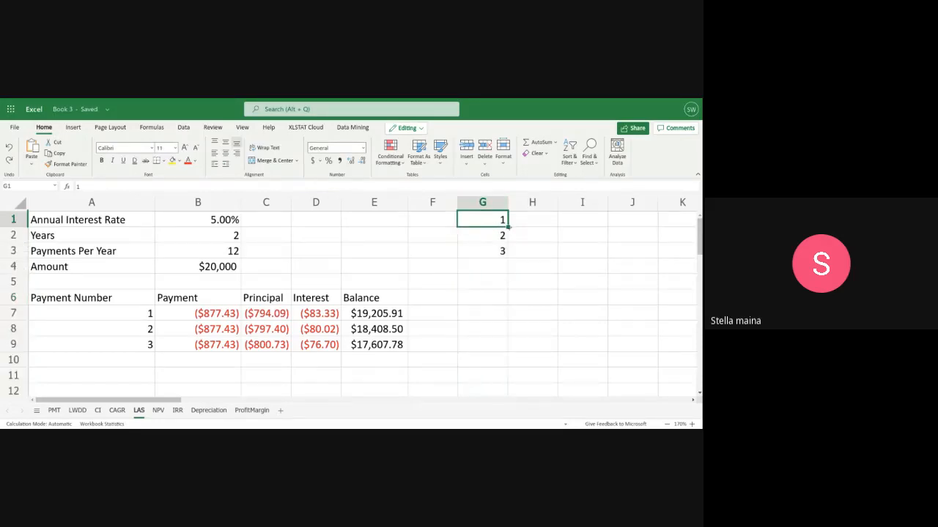
drag(507, 227, 495, 315)
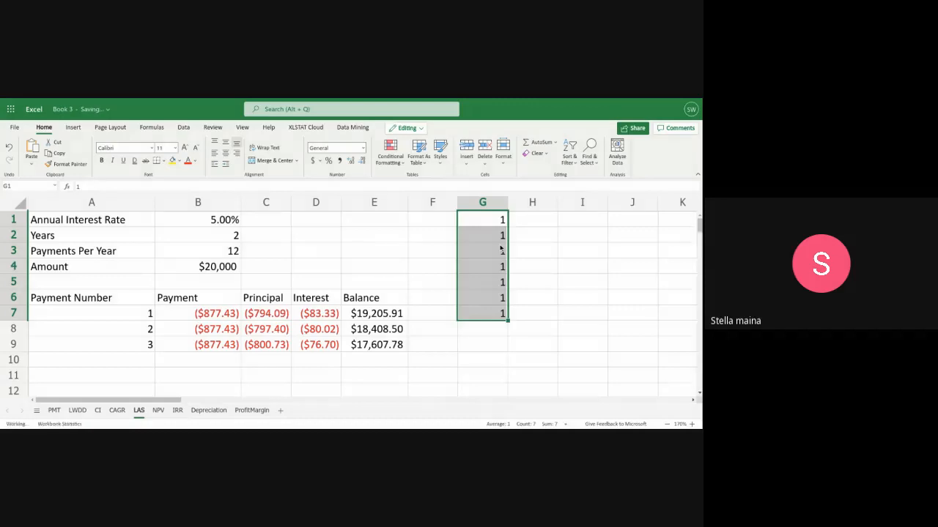
key(ctrl+z)
Extend the test series by entering 4 in cell G4 and 5 in cell G5
click(494, 271)
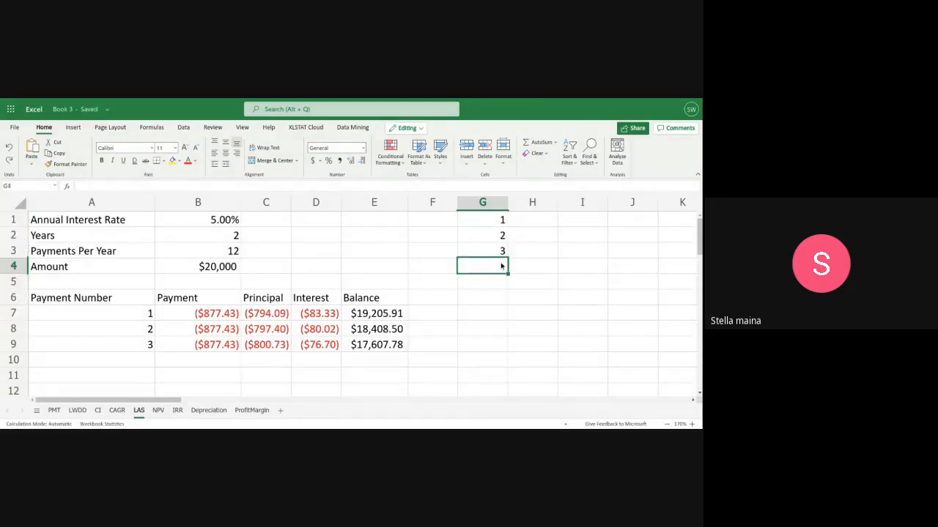
text(4)
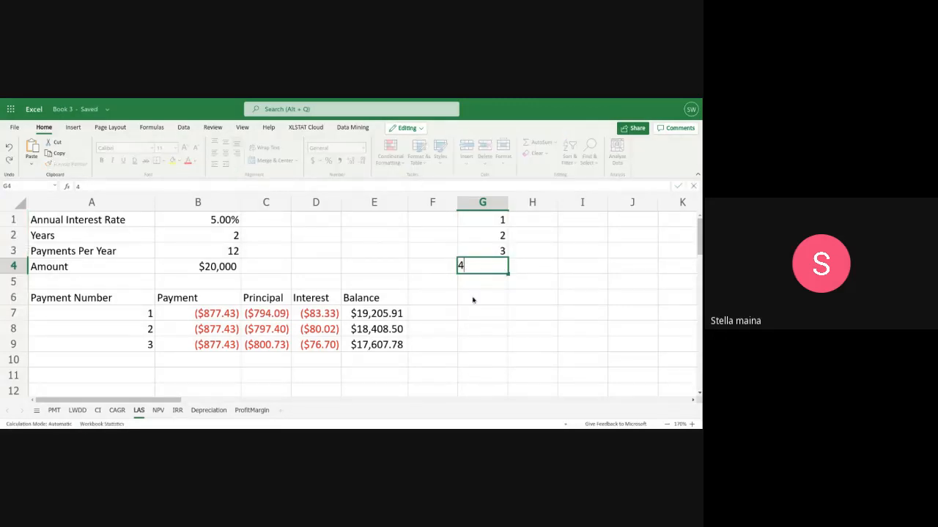
key(Return)
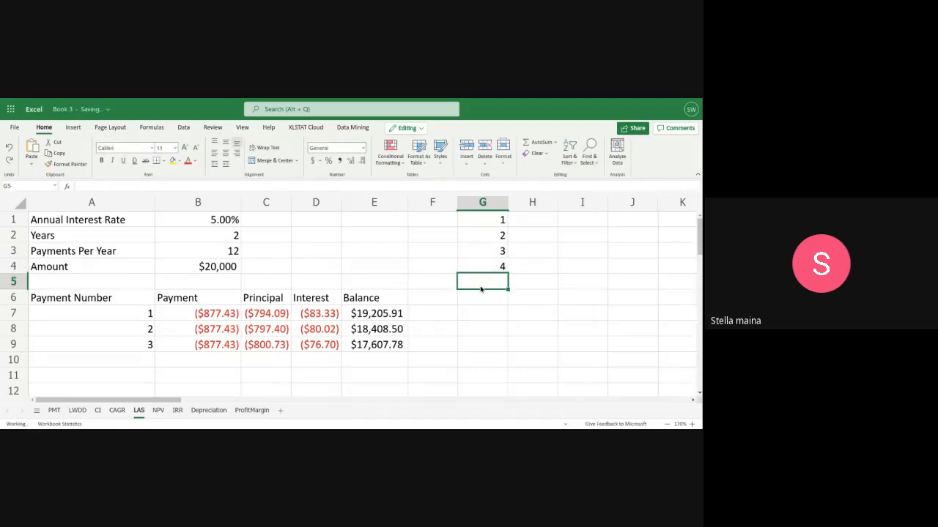
text(5)
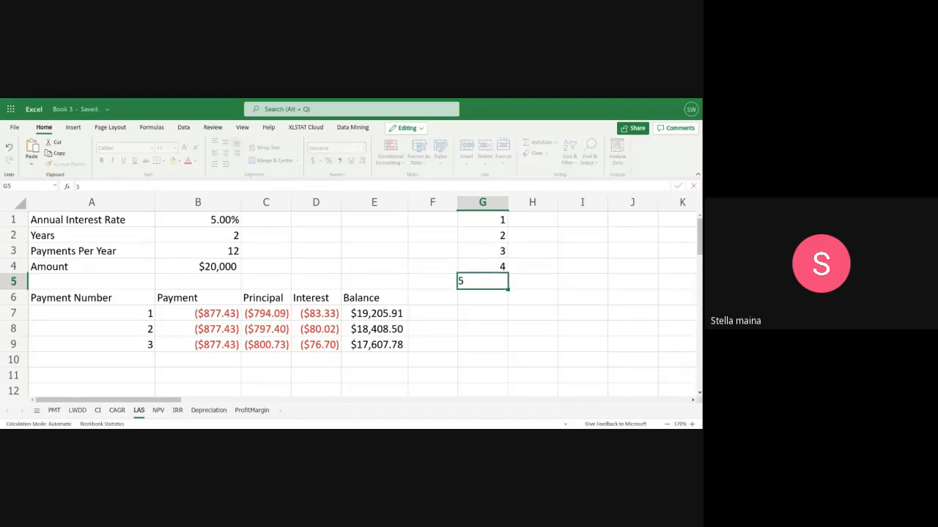
Try filling G4 down to G6 and moving the G4 value to G7, undoing each change
click(497, 267)
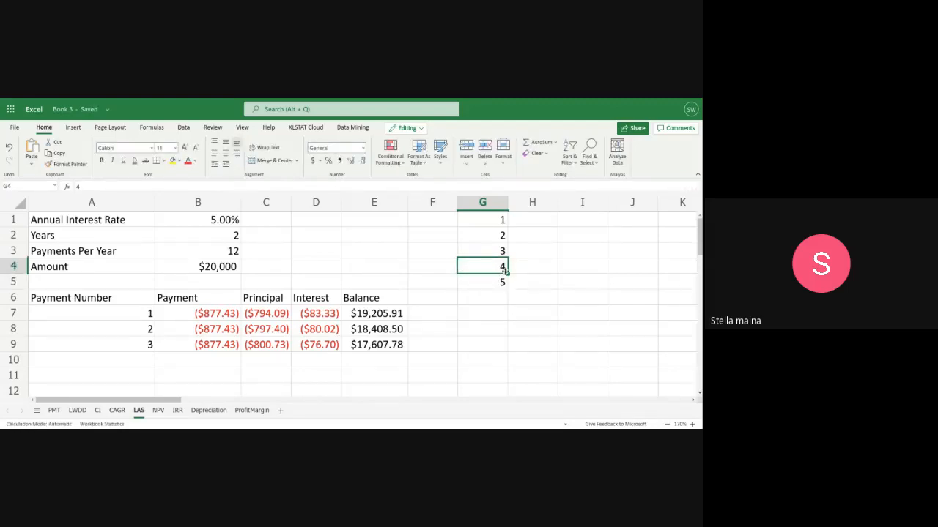
drag(507, 273, 507, 291)
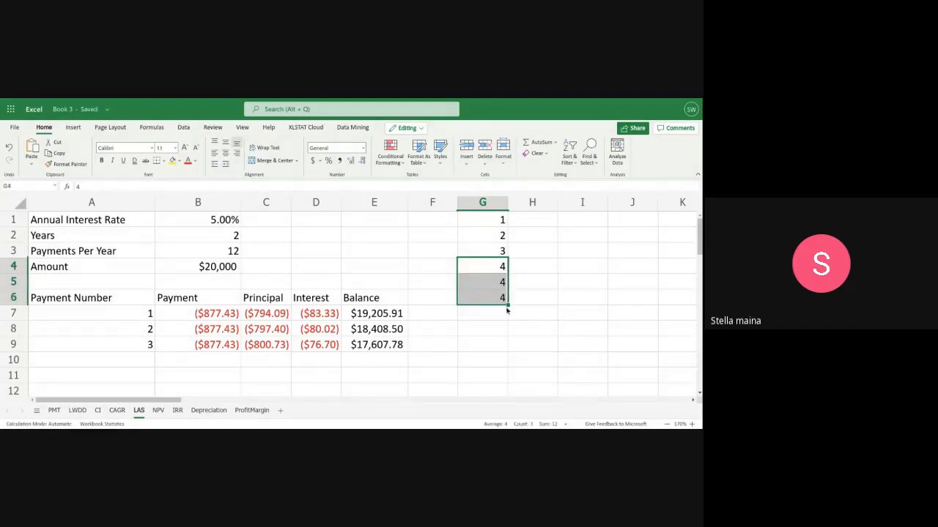
key(ctrl+z)
click(497, 269)
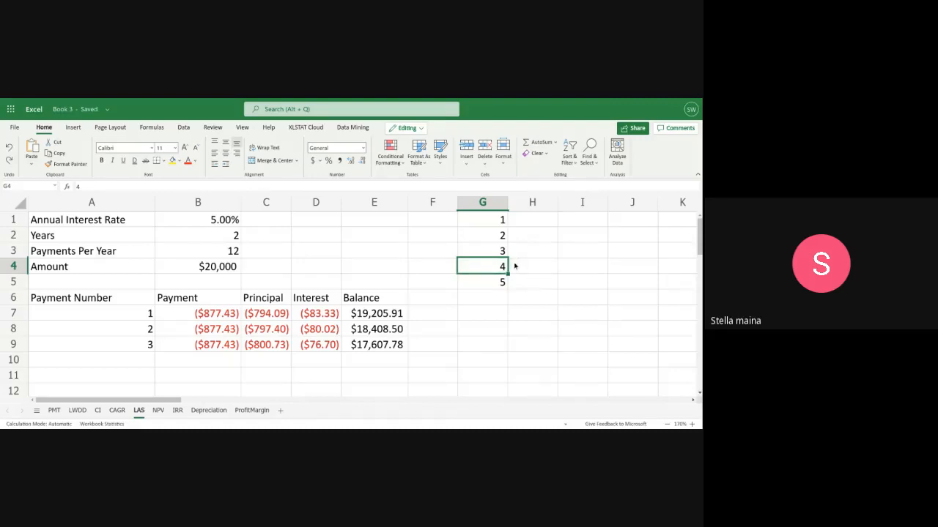
drag(505, 266, 504, 317)
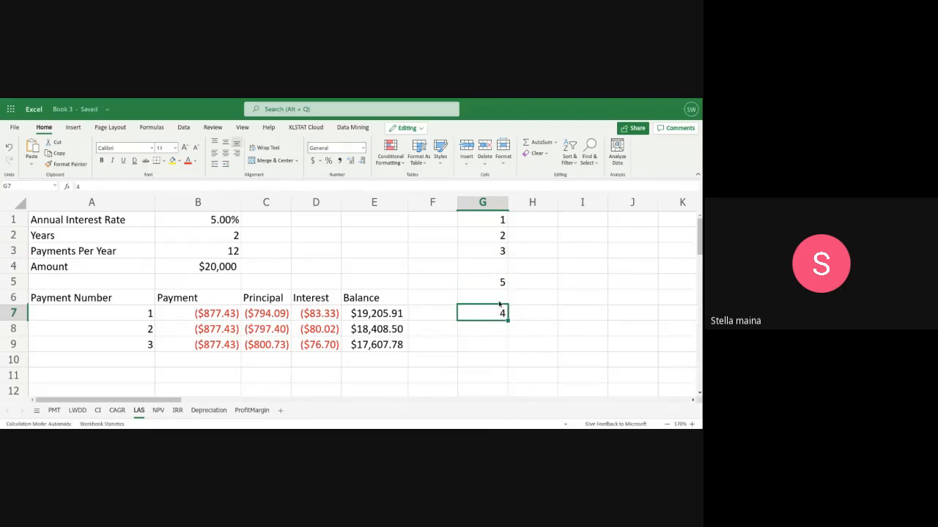
key(ctrl+z)
Try filling the test series from G5 down to G7 and from G4 down to G6, undoing each fill
click(504, 269)
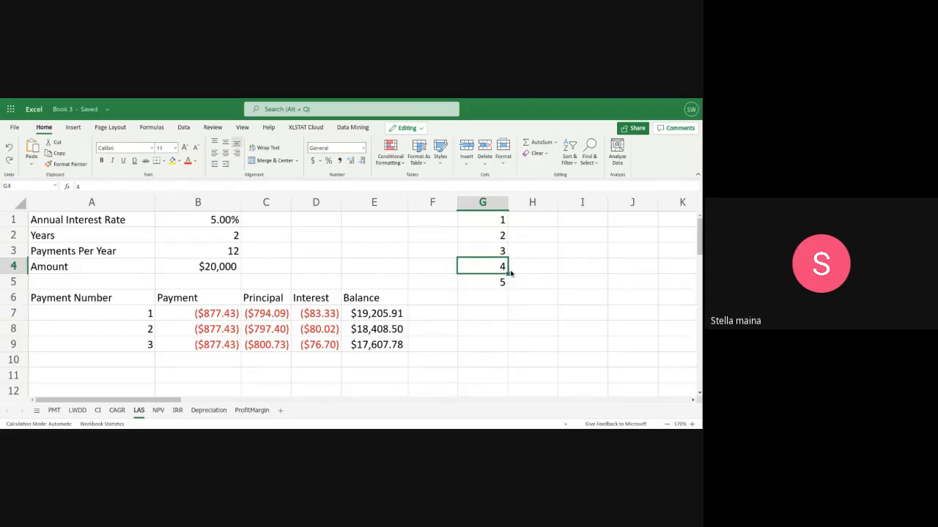
drag(507, 281, 503, 313)
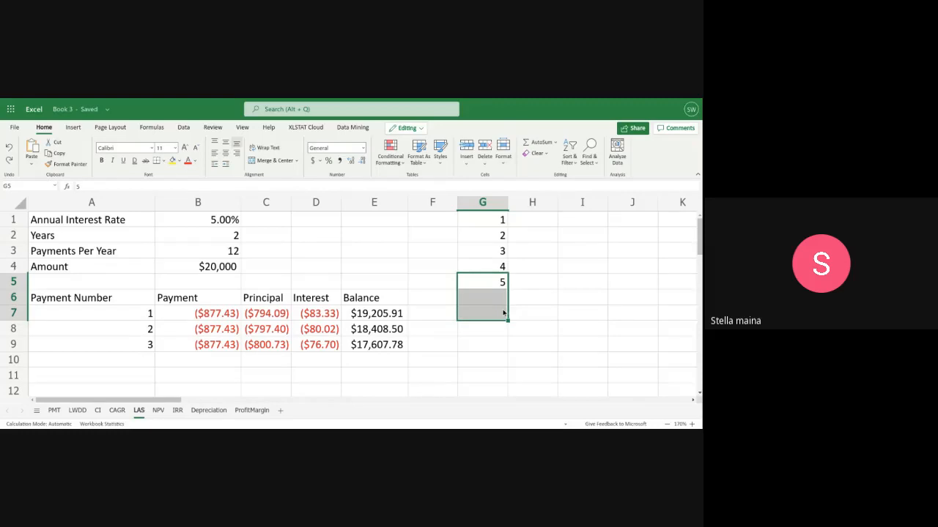
right_click(521, 309)
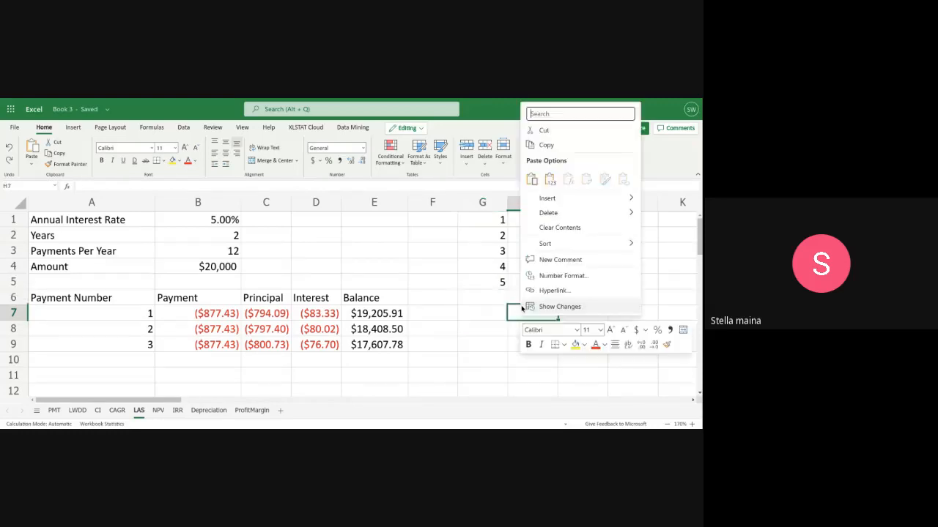
key(Escape)
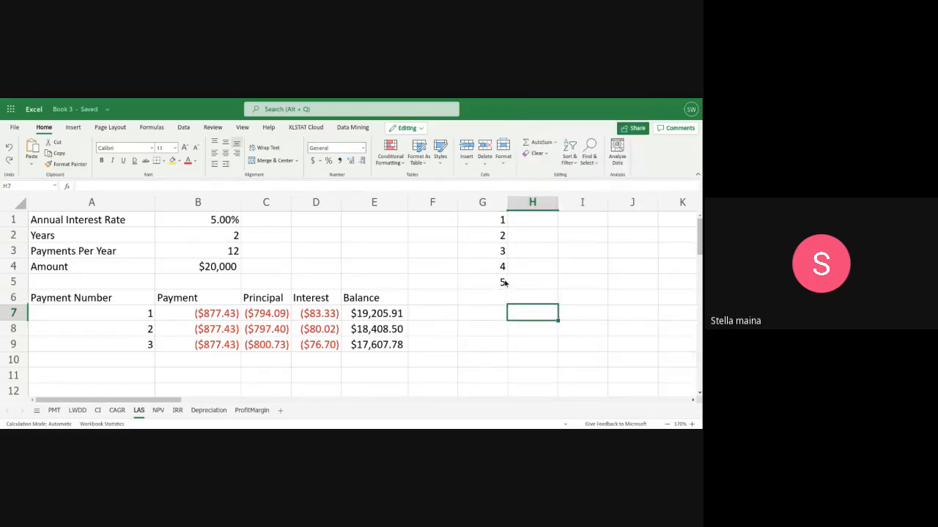
click(505, 282)
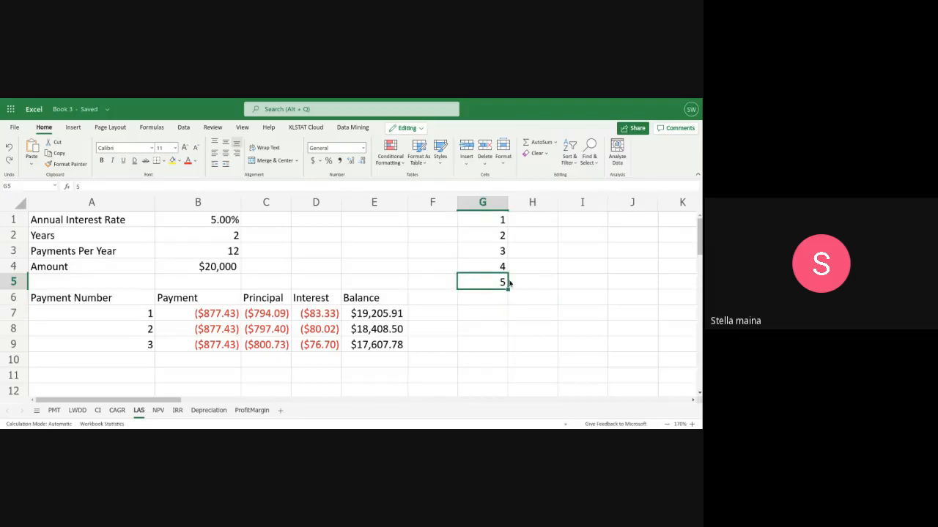
drag(509, 286, 503, 315)
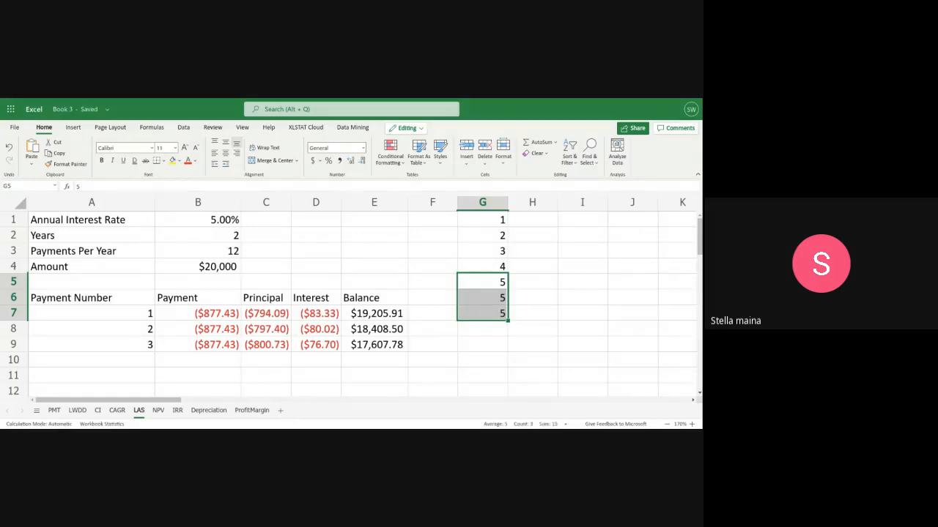
key(ctrl+z)
drag(504, 268, 504, 290)
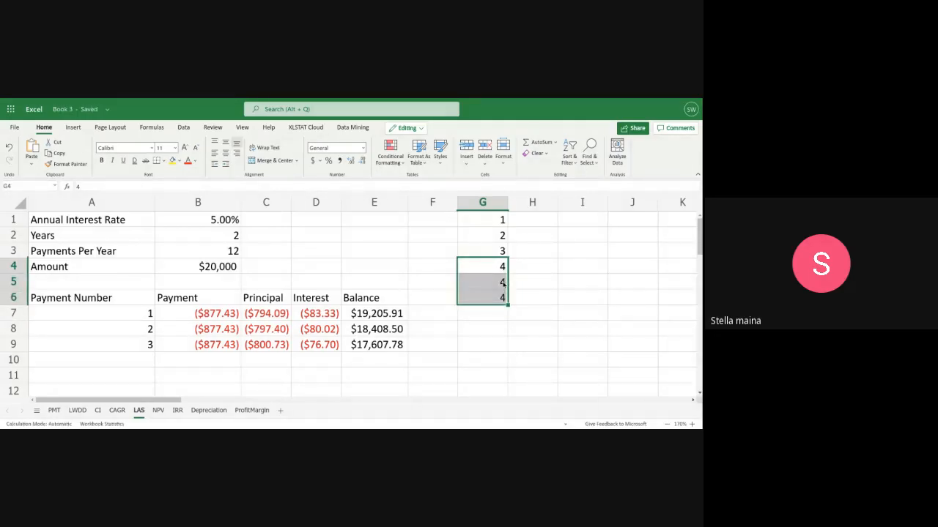
key(ctrl+z)
Try filling the test series down to G6 from G3 and again from G4, undoing each fill
click(502, 239)
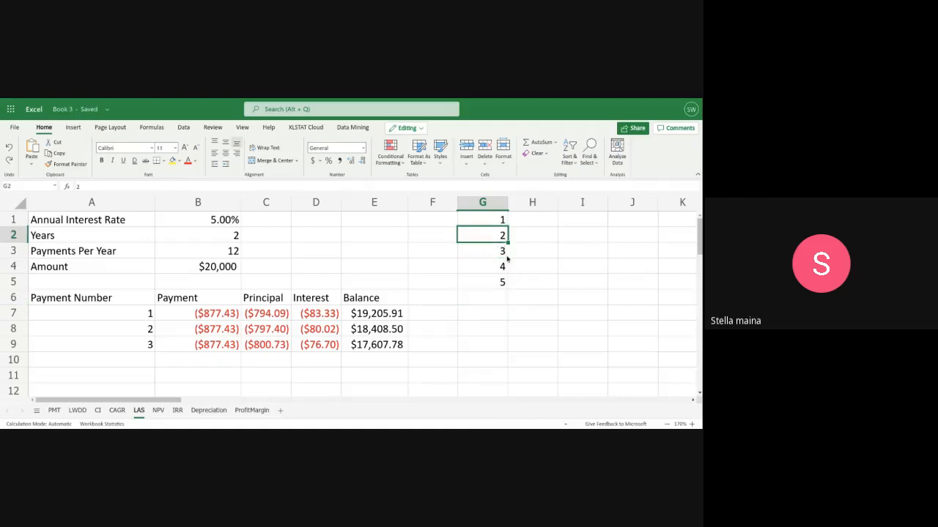
click(504, 252)
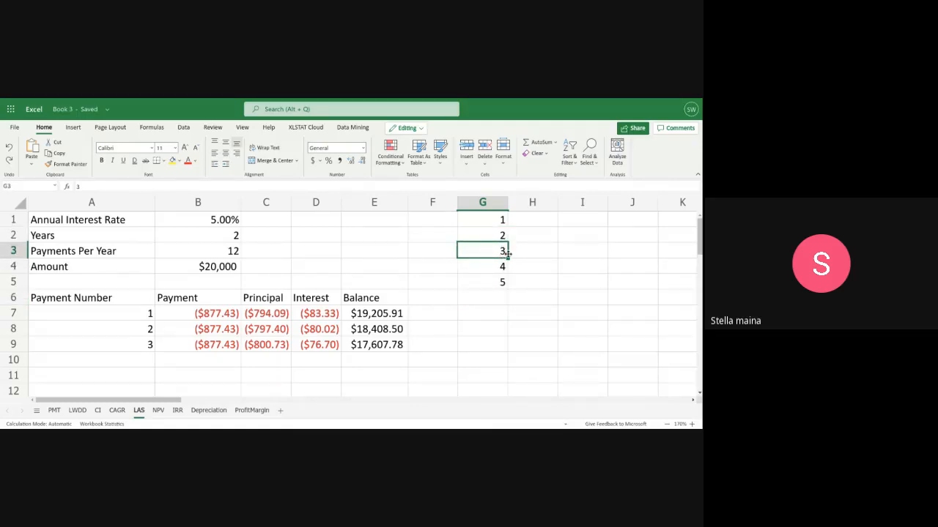
drag(504, 252, 503, 300)
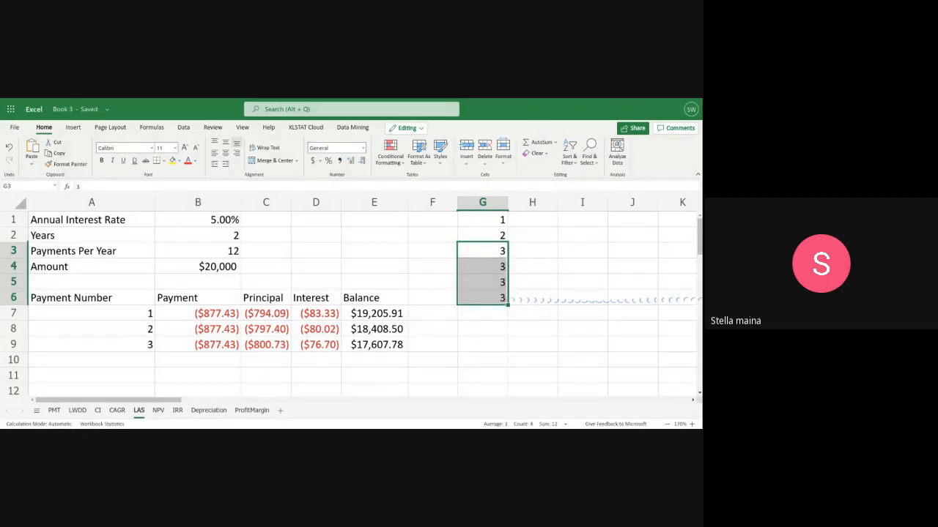
key(ctrl+z)
click(497, 263)
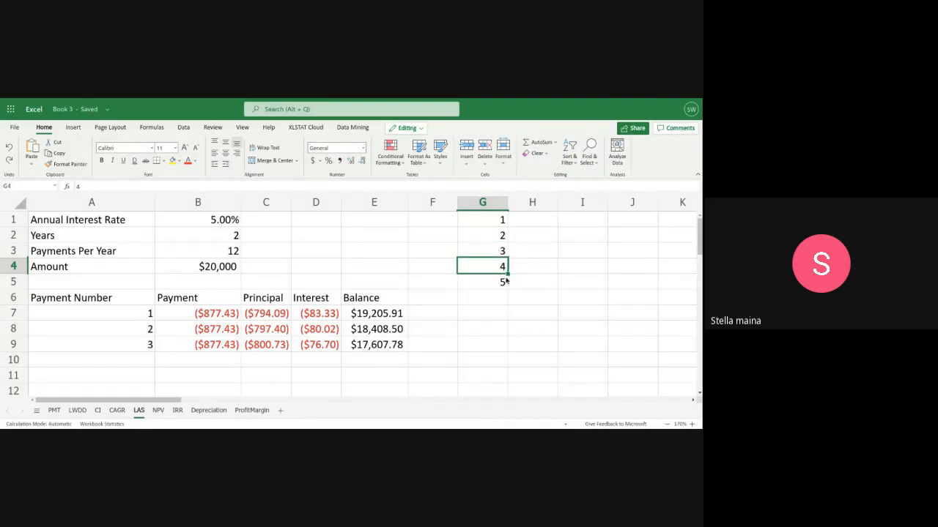
drag(508, 273, 501, 299)
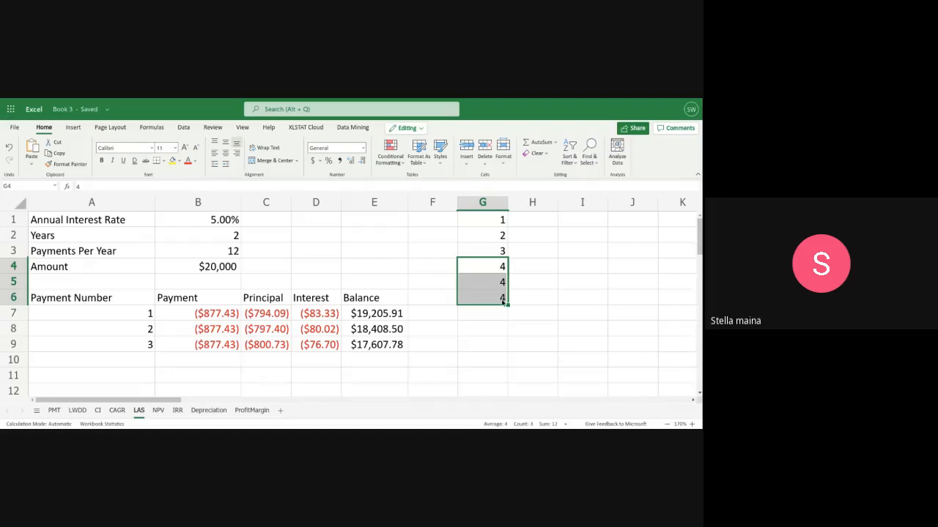
key(ctrl+z)
Try moving cells G4 to G6 down to G6 to G8, undoing the move and the entry of 5 in G5
drag(507, 277, 503, 320)
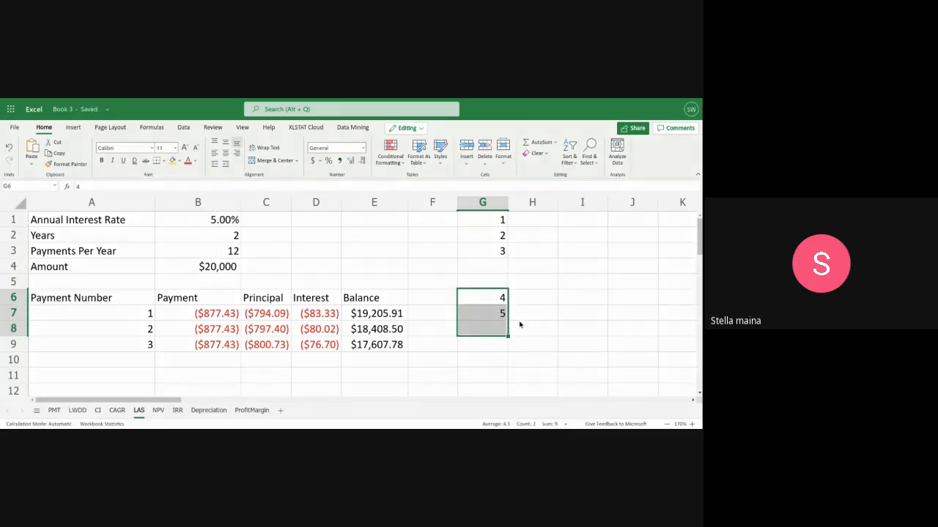
key(ctrl+z)
key(ctrl+z)
Try filling the test series down to G6 from G3 and again from G2, undoing each fill
click(489, 254)
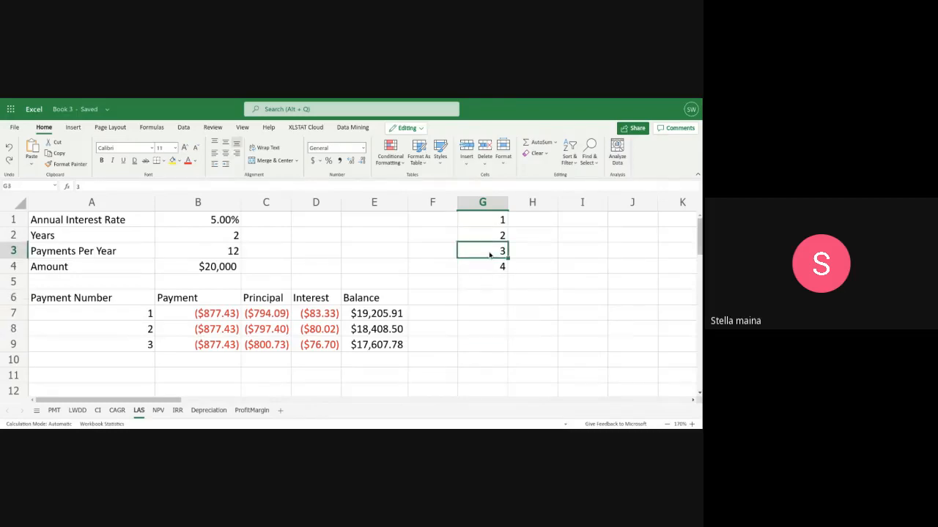
drag(508, 259, 505, 302)
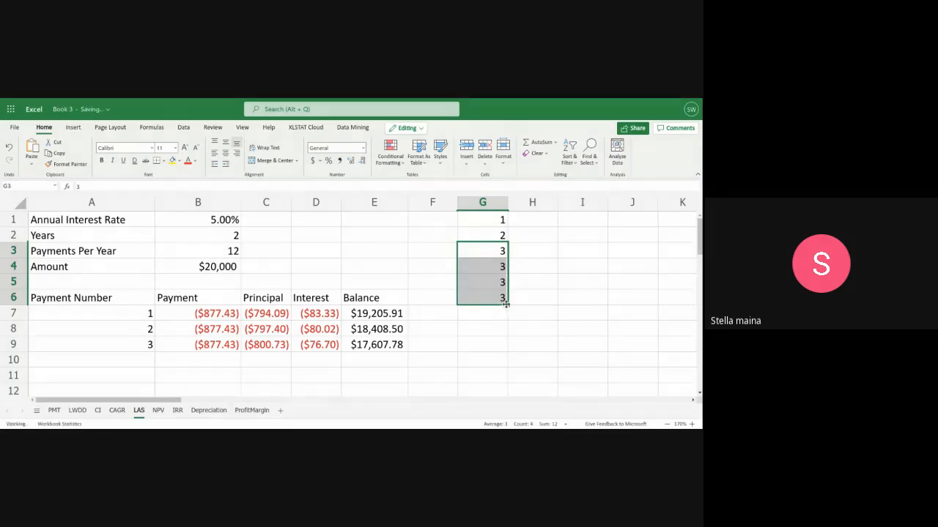
key(ctrl+z)
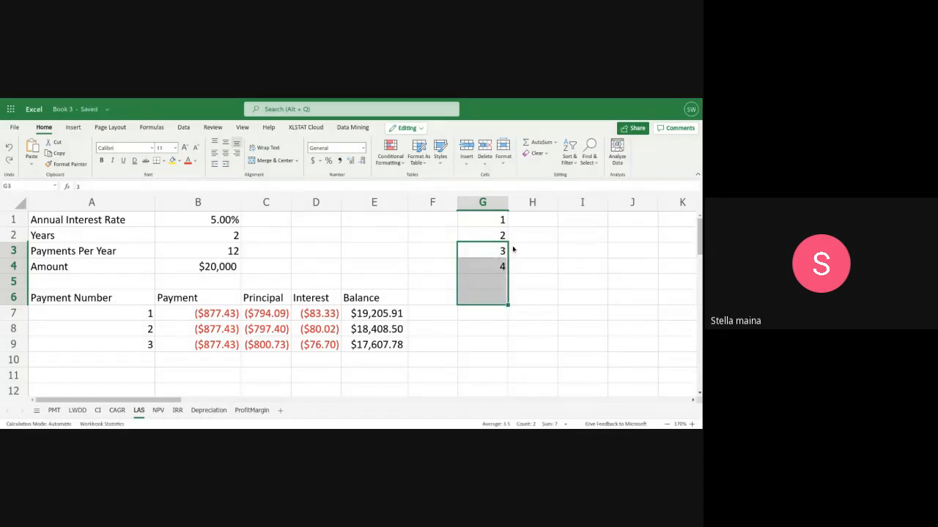
click(494, 236)
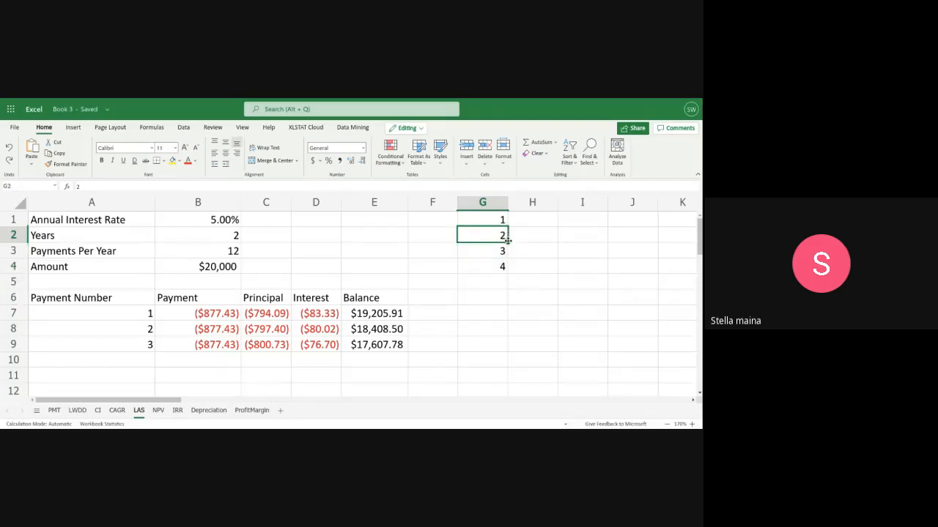
drag(505, 243, 495, 295)
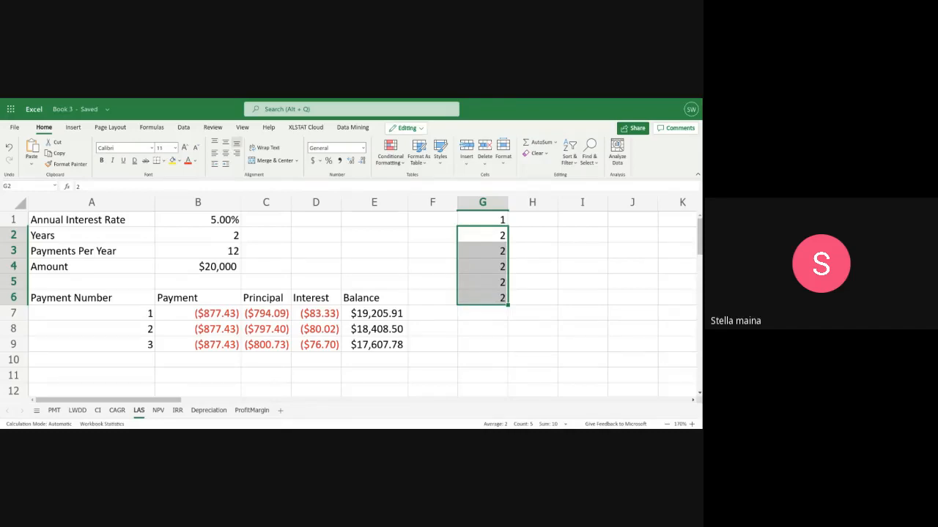
key(ctrl+z)
drag(482, 281, 482, 345)
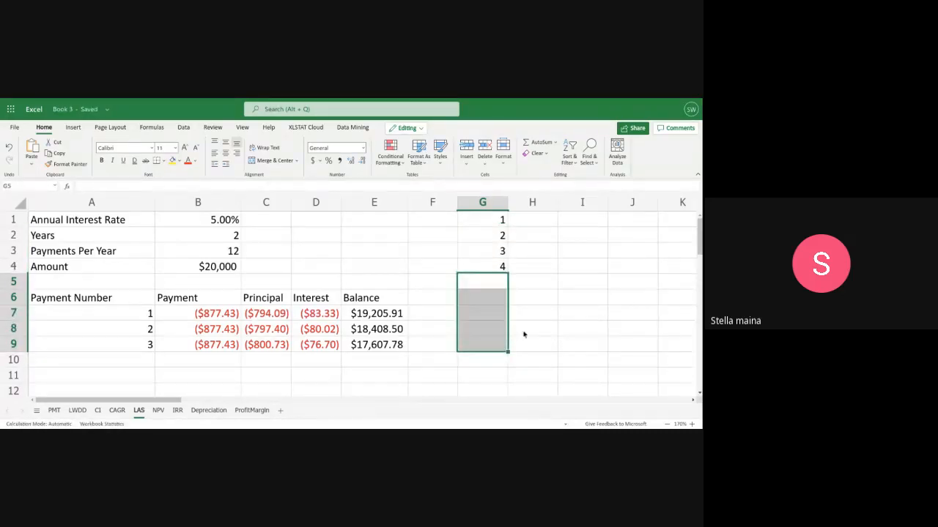
key(Return)
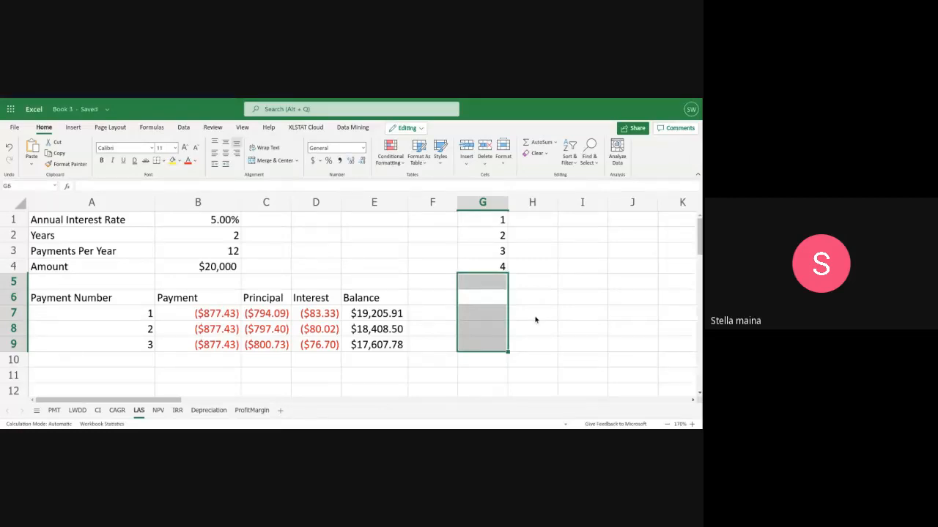
key(Up)
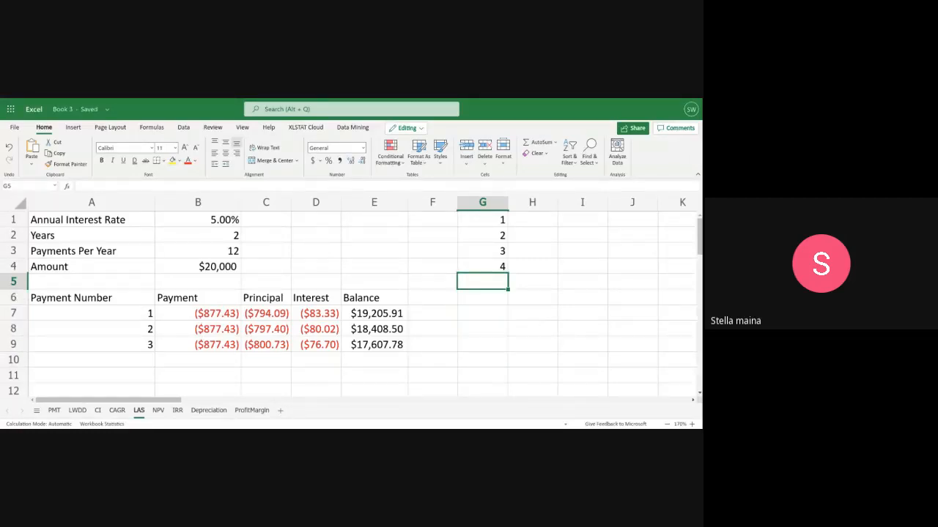